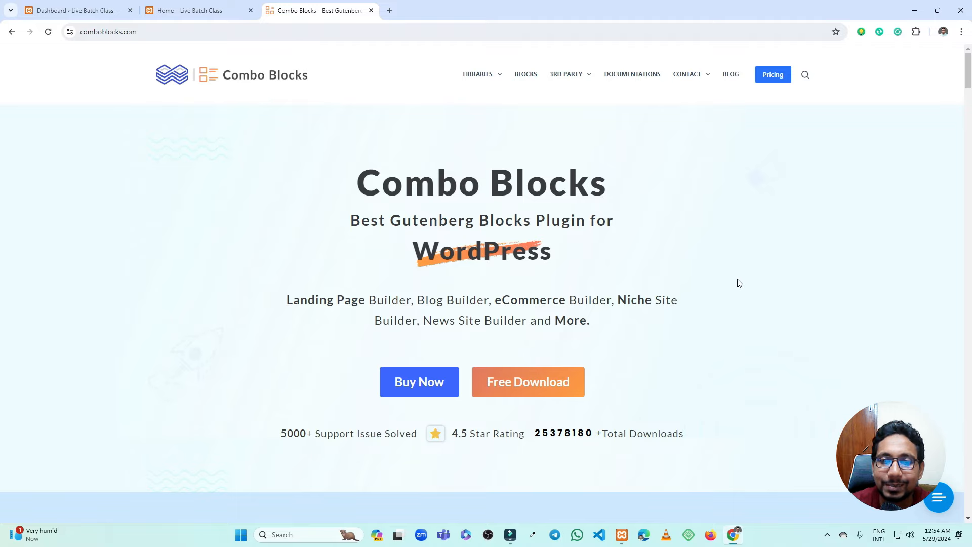
# Look over the Combo Blocks home page and open its full list of available blocks.
pyautogui.scroll(-3, 561, 194)
pyautogui.scroll(-15, 560, 194)
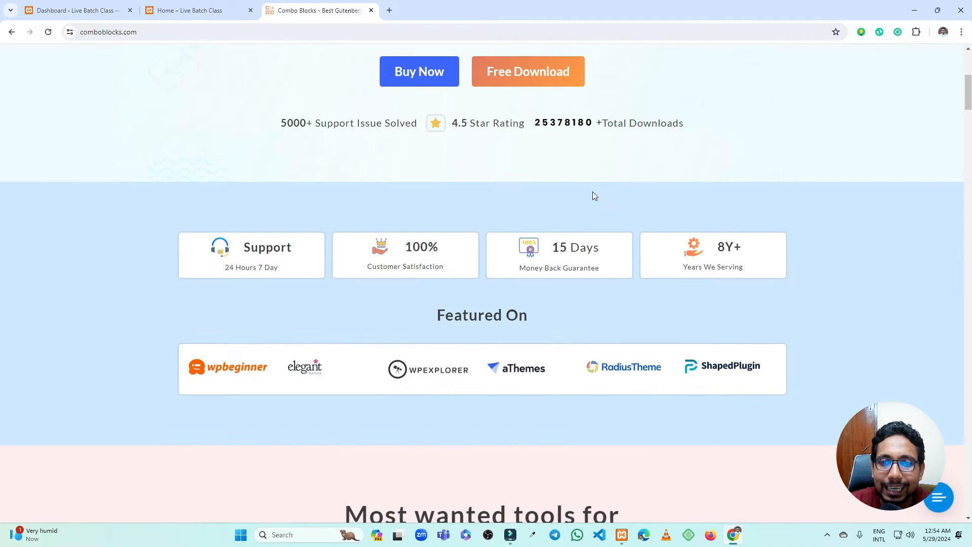
pyautogui.scroll(-20, 523, 231)
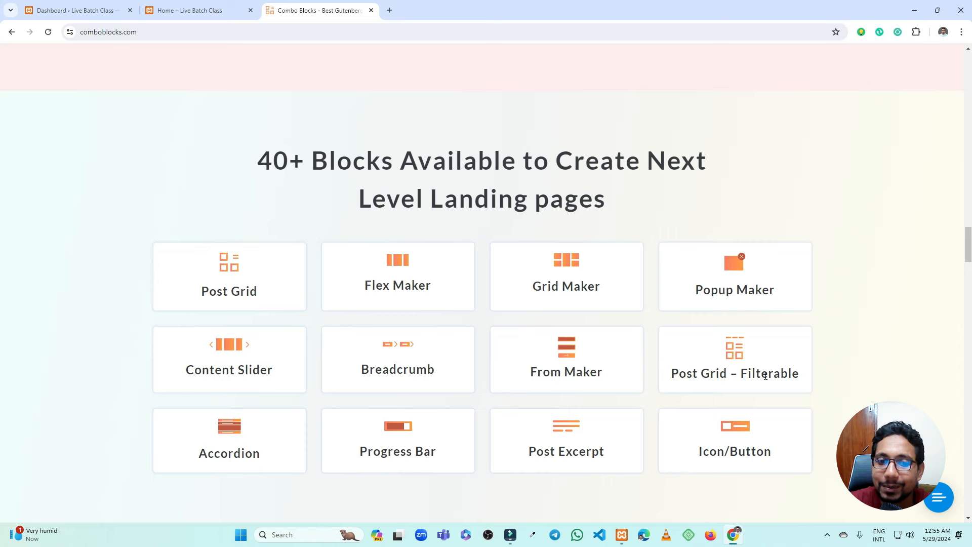
pyautogui.scroll(-3, 243, 456)
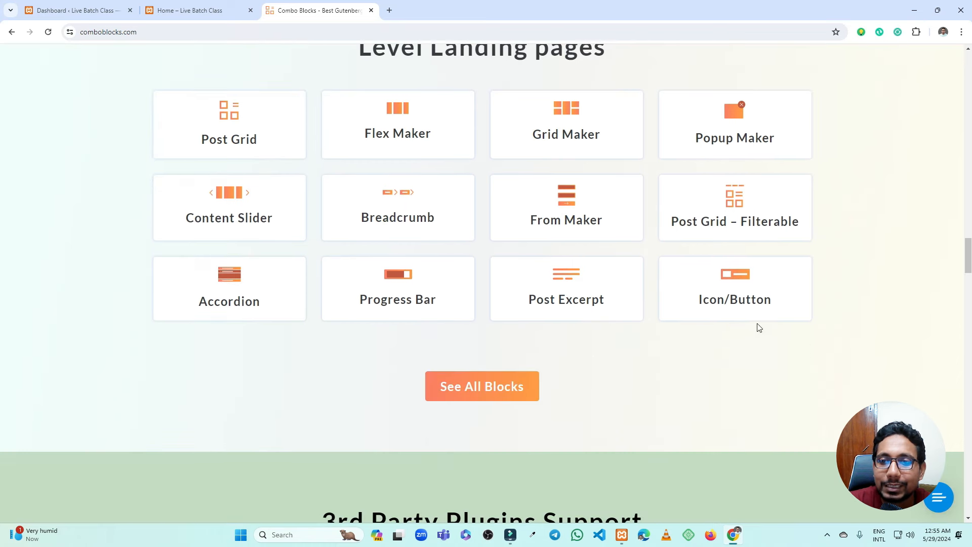
pyautogui.scroll(-1, 486, 362)
pyautogui.click(482, 340)
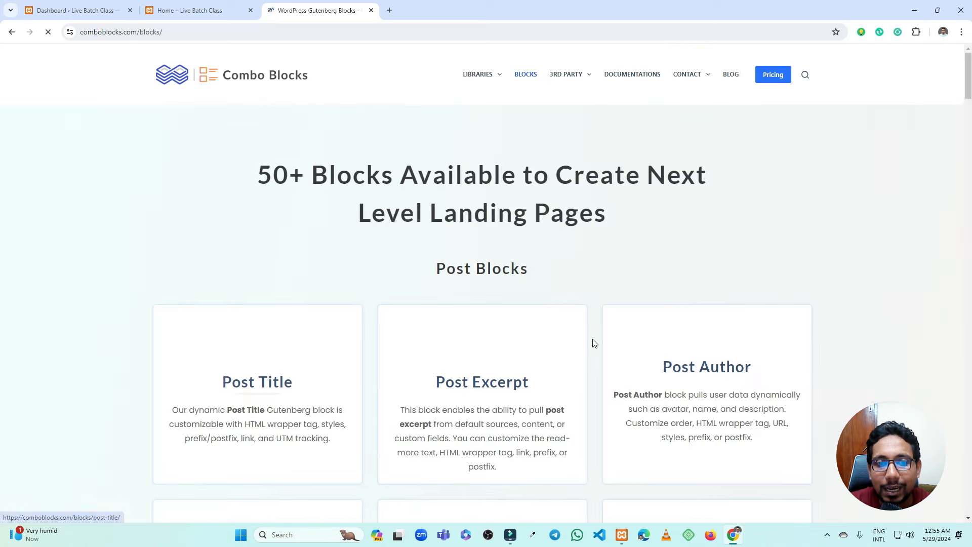
# Examine the catalogue of Post, Tools, Archive/Terms and WooCommerce blocks and their descriptions.
pyautogui.scroll(-4, 557, 233)
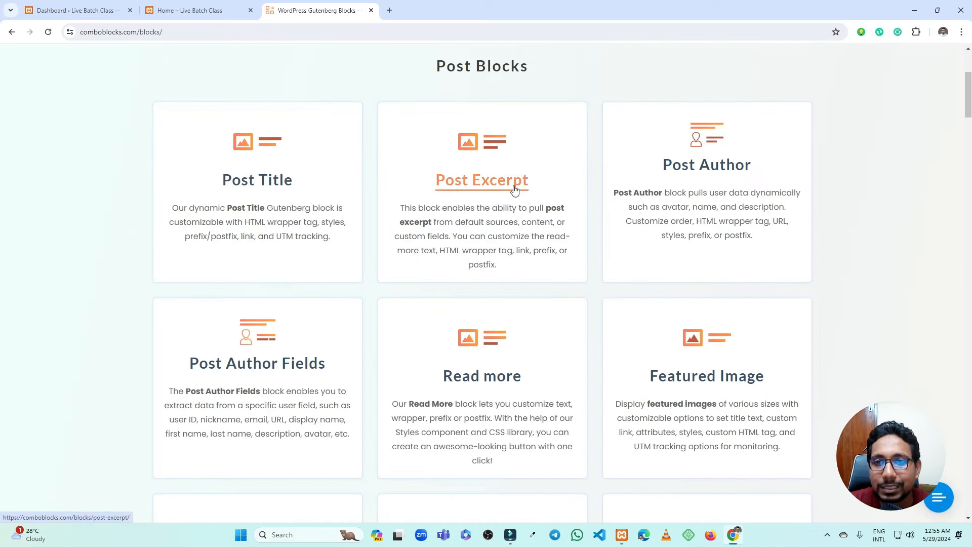
pyautogui.scroll(-1, 703, 182)
pyautogui.scroll(-8, 701, 187)
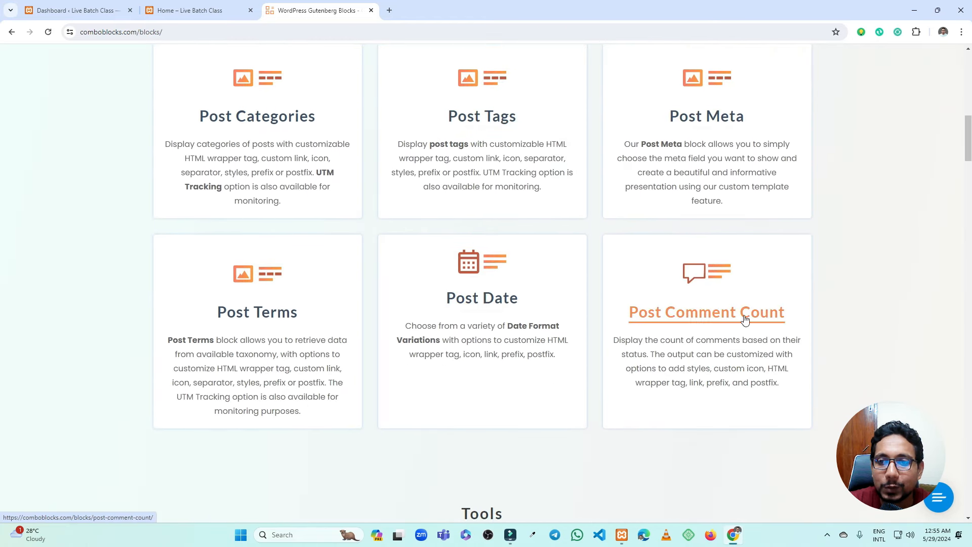
pyautogui.scroll(-8, 623, 249)
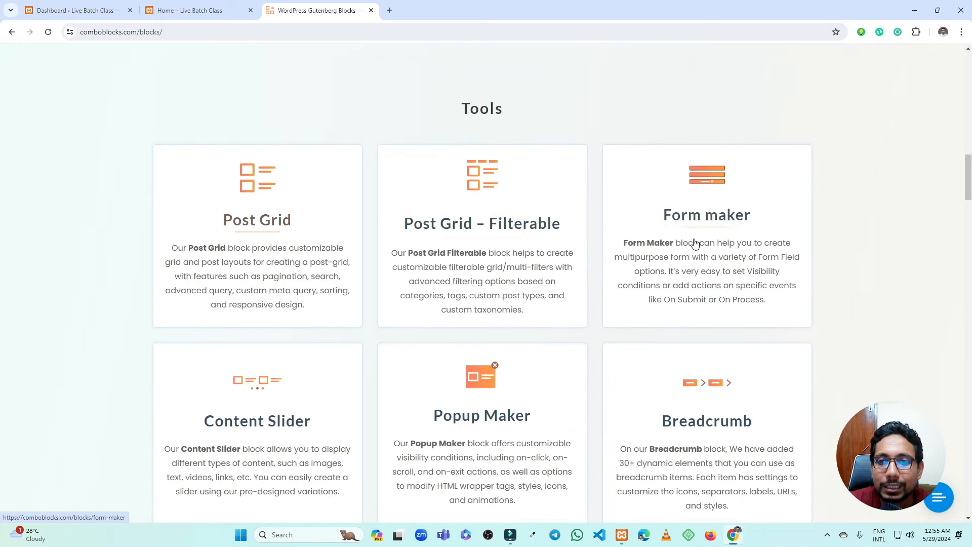
pyautogui.scroll(-3, 708, 231)
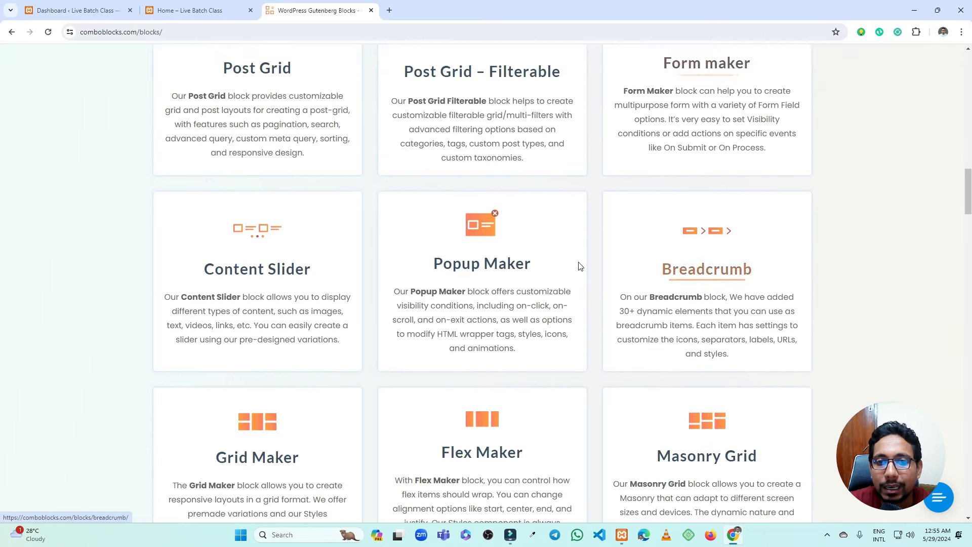
pyautogui.scroll(-19, 488, 260)
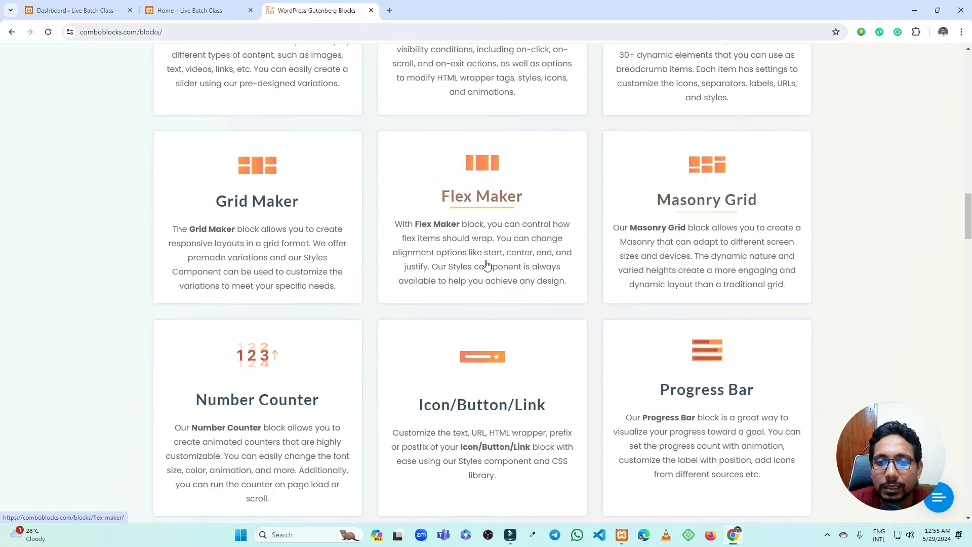
pyautogui.scroll(-17, 504, 251)
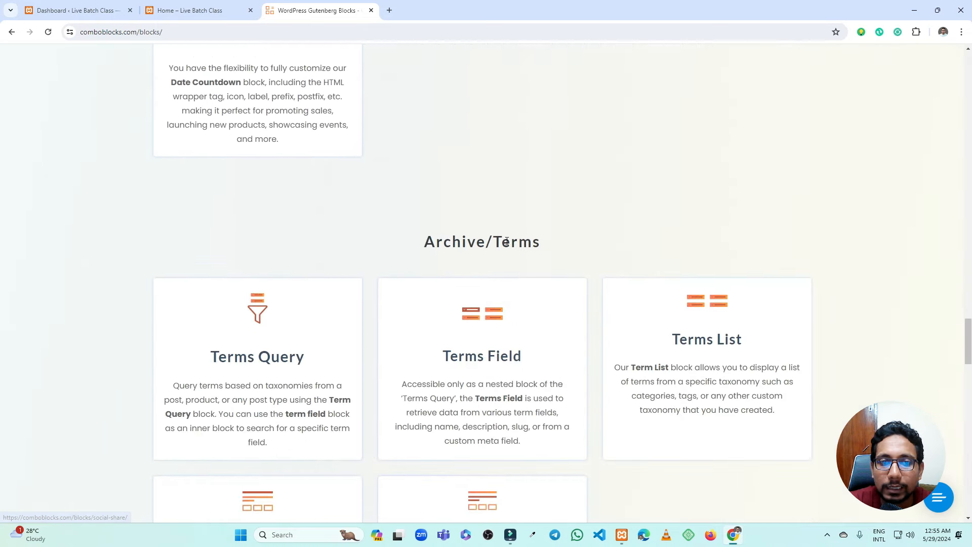
pyautogui.scroll(-15, 481, 248)
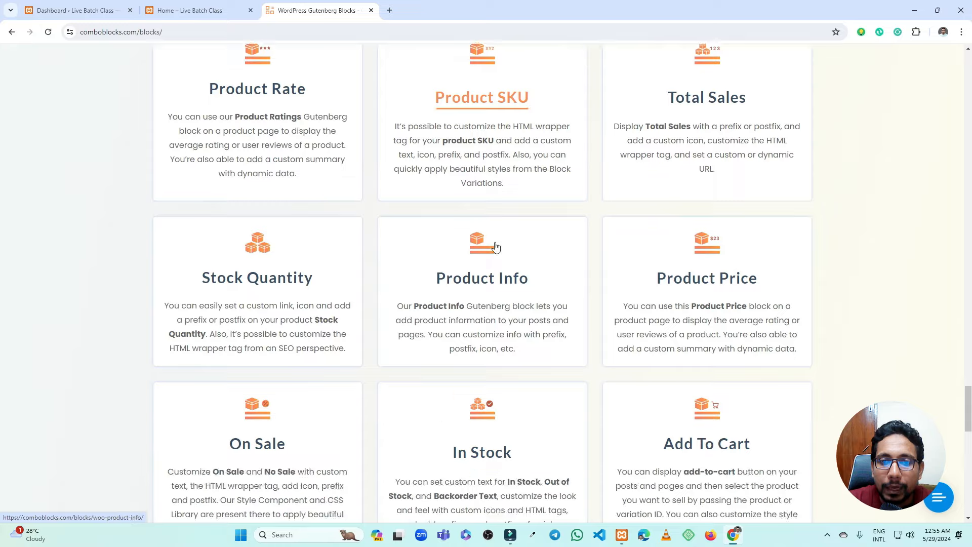
pyautogui.scroll(-7, 477, 246)
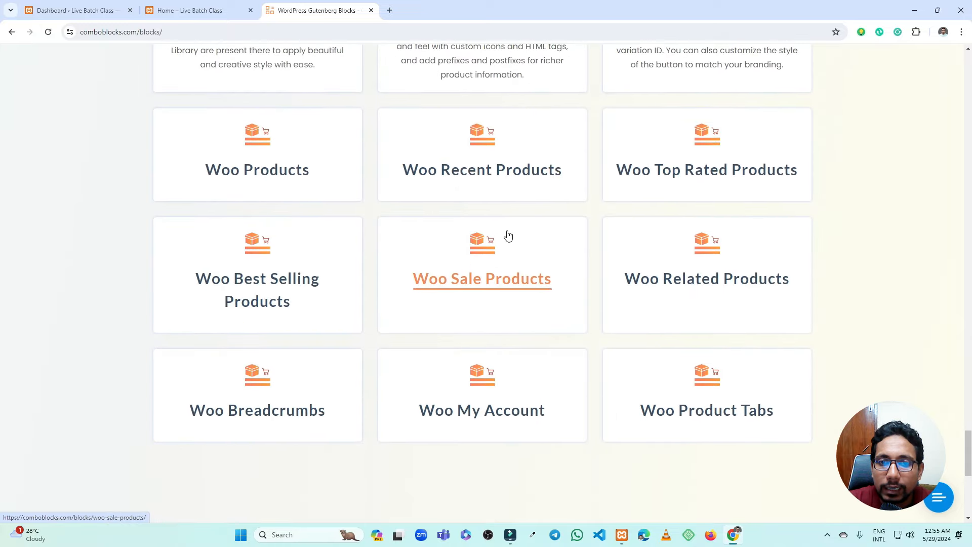
pyautogui.scroll(20, 523, 240)
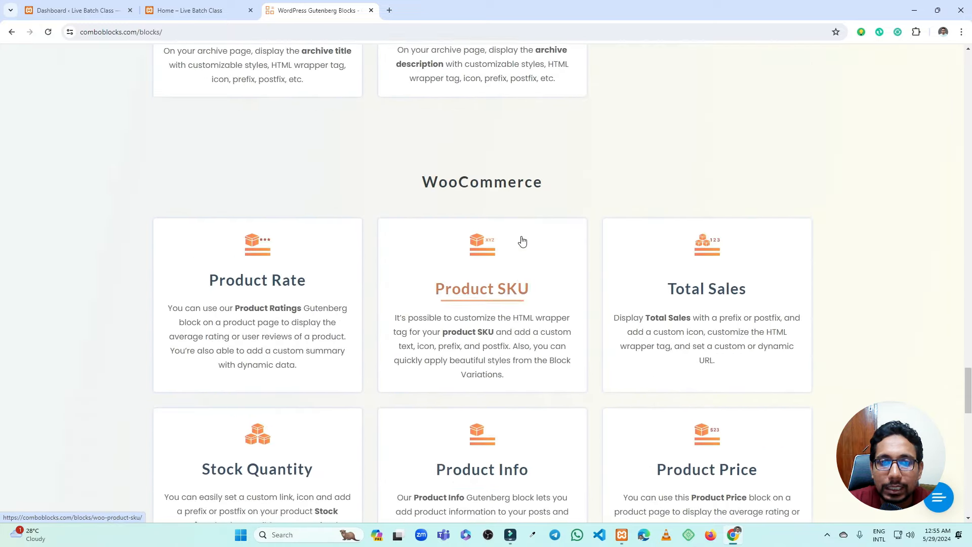
pyautogui.scroll(4, 524, 240)
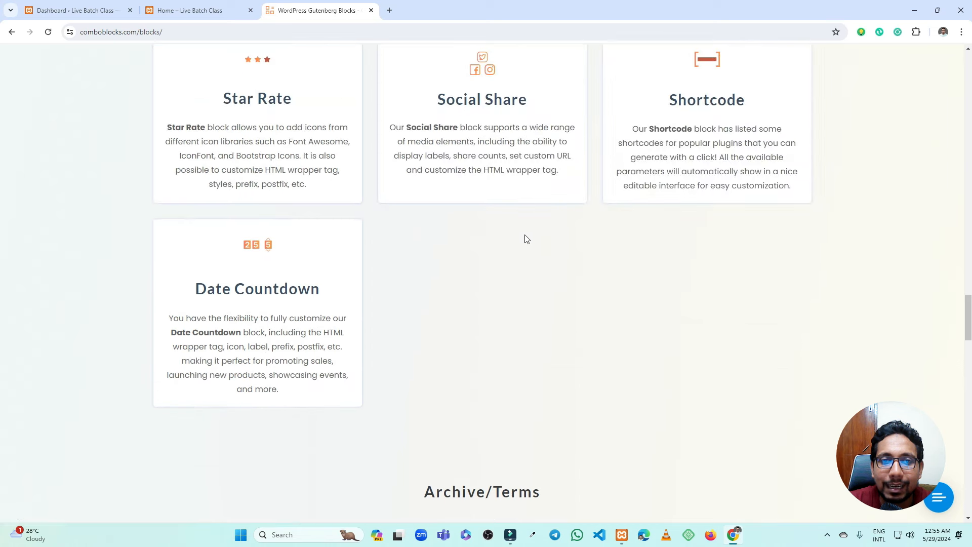
pyautogui.scroll(4, 526, 235)
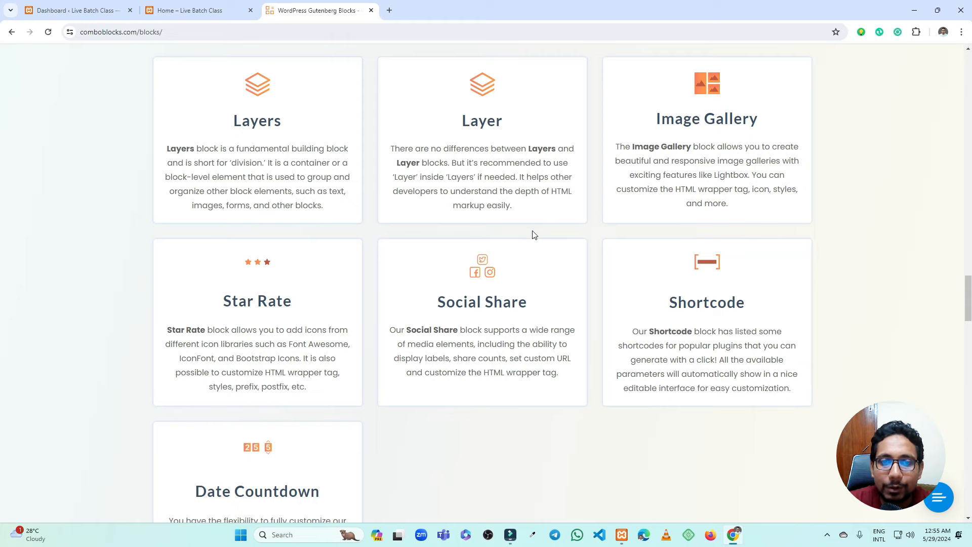
pyautogui.scroll(3, 532, 233)
pyautogui.scroll(16, 531, 235)
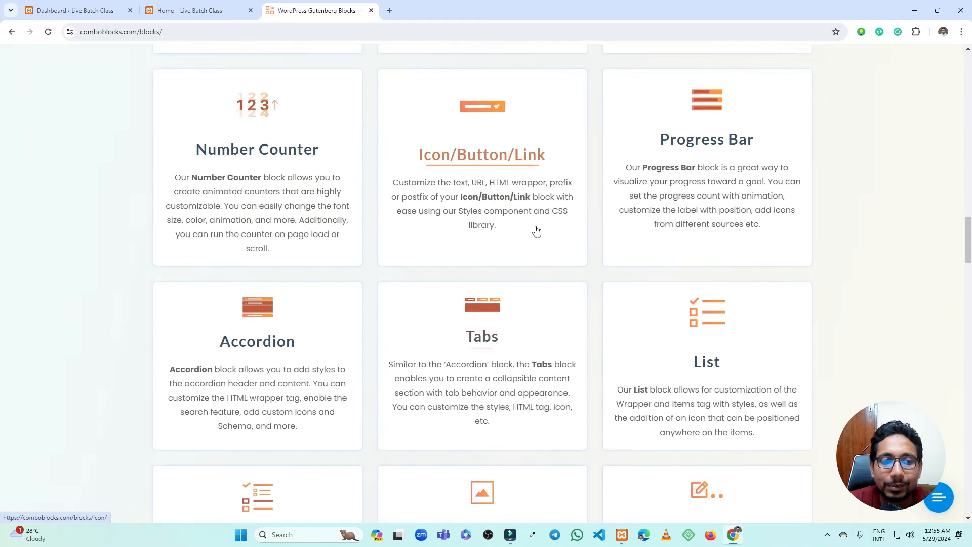
pyautogui.scroll(3, 538, 231)
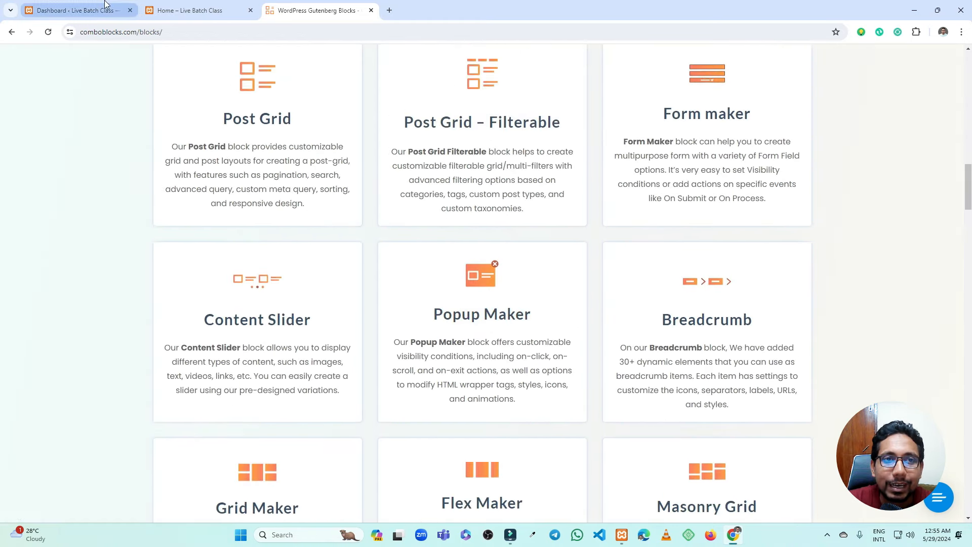
# Open the WordPress site's list of pages in a separate browser tab and open the Home page for editing.
pyautogui.click(223, 11)
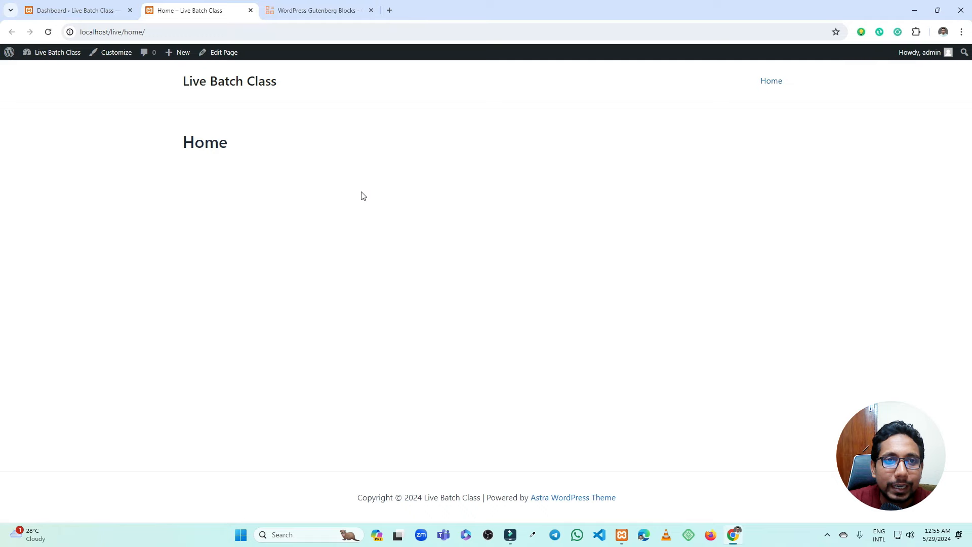
pyautogui.click(91, 6)
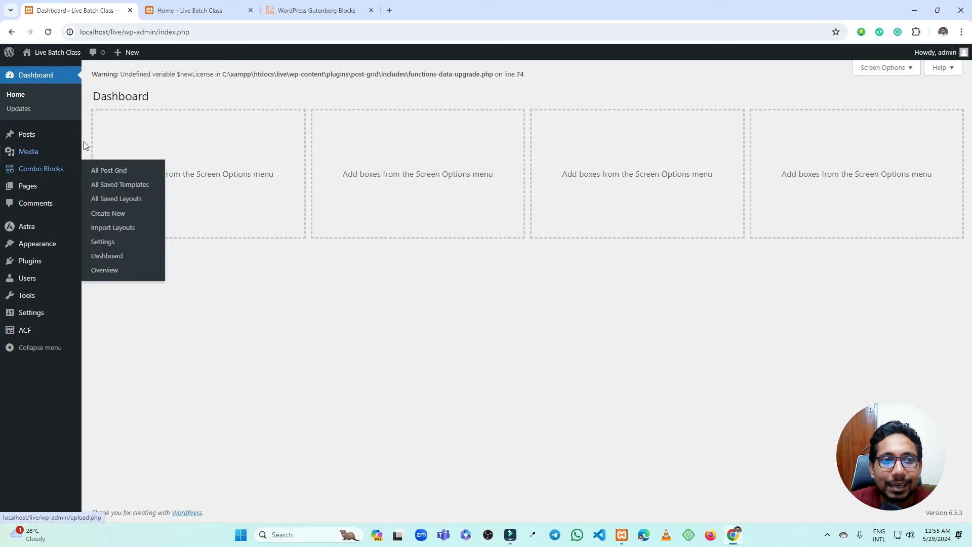
pyautogui.moveTo(33, 189)
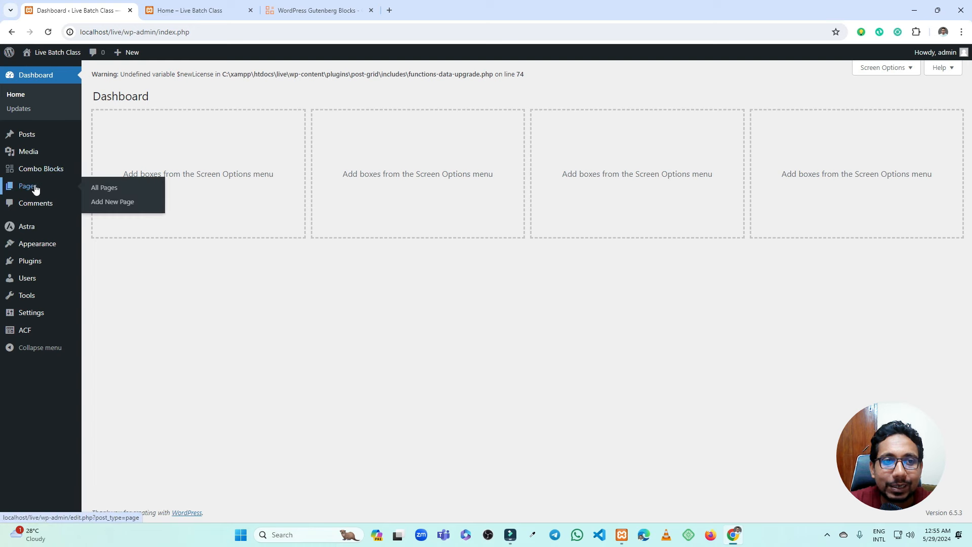
pyautogui.keyDown('ctrl'); pyautogui.click(117, 190); pyautogui.keyUp('ctrl')
pyautogui.click(195, 11)
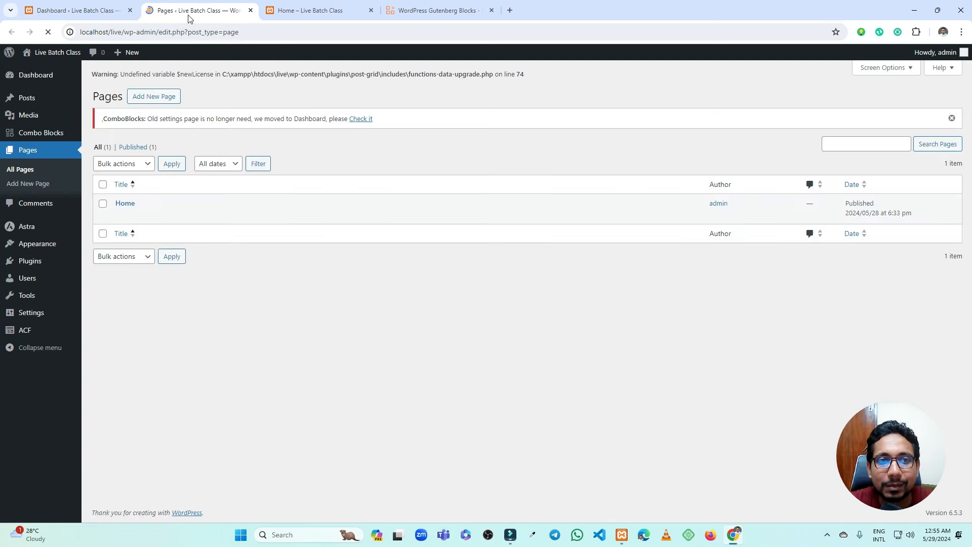
pyautogui.click(121, 215)
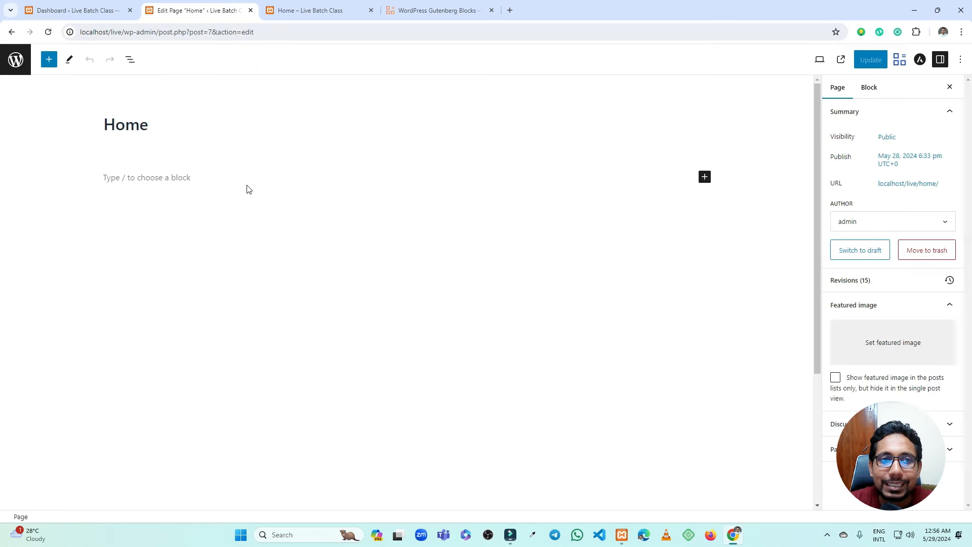
pyautogui.click(104, 9)
pyautogui.moveTo(29, 135)
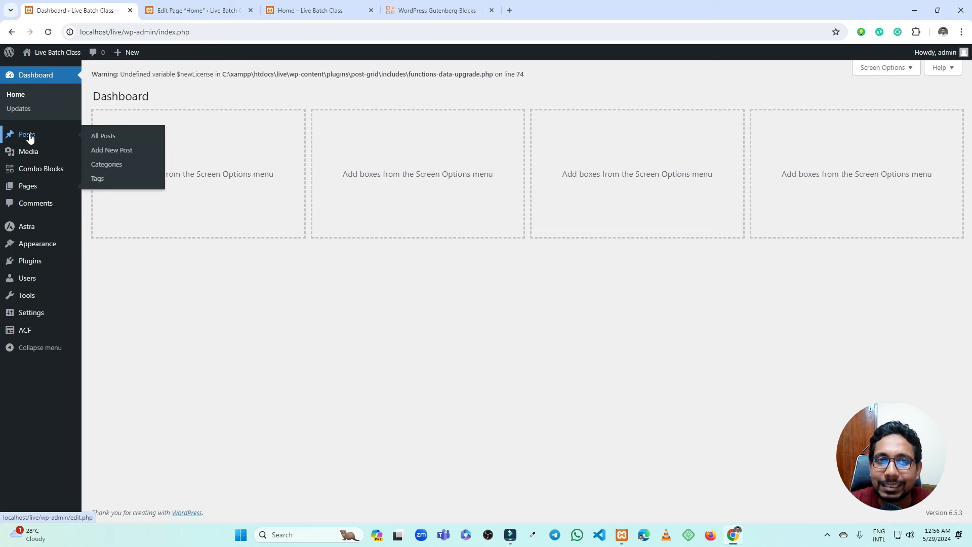
pyautogui.click(324, 6)
pyautogui.click(185, 4)
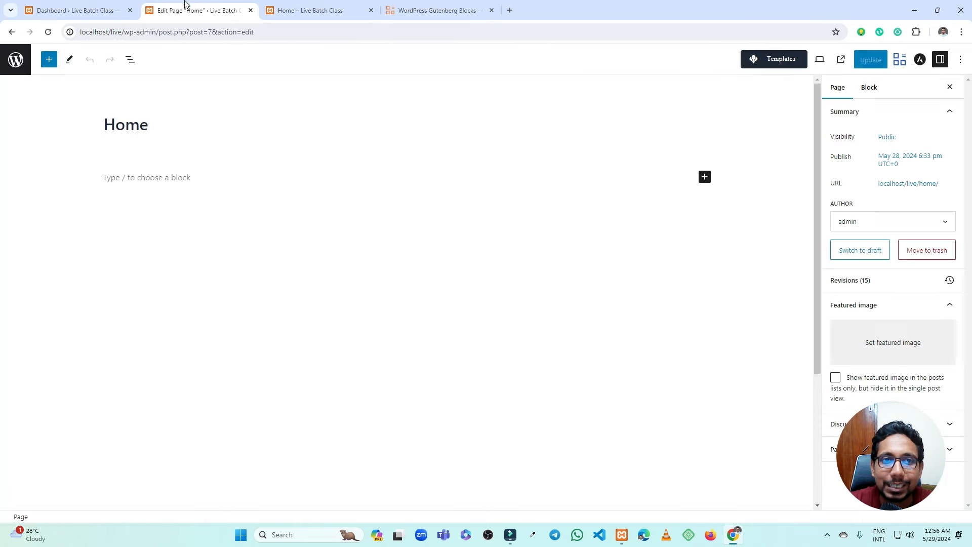
# Insert a Post Grid block on the Home page and pick the variation with the hearts and red car images.
pyautogui.click(704, 177)
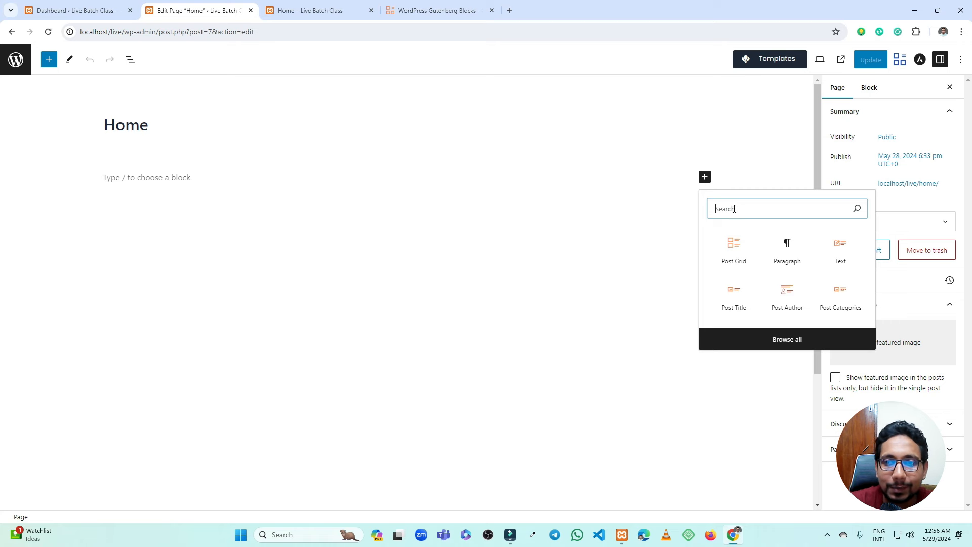
pyautogui.click(735, 254)
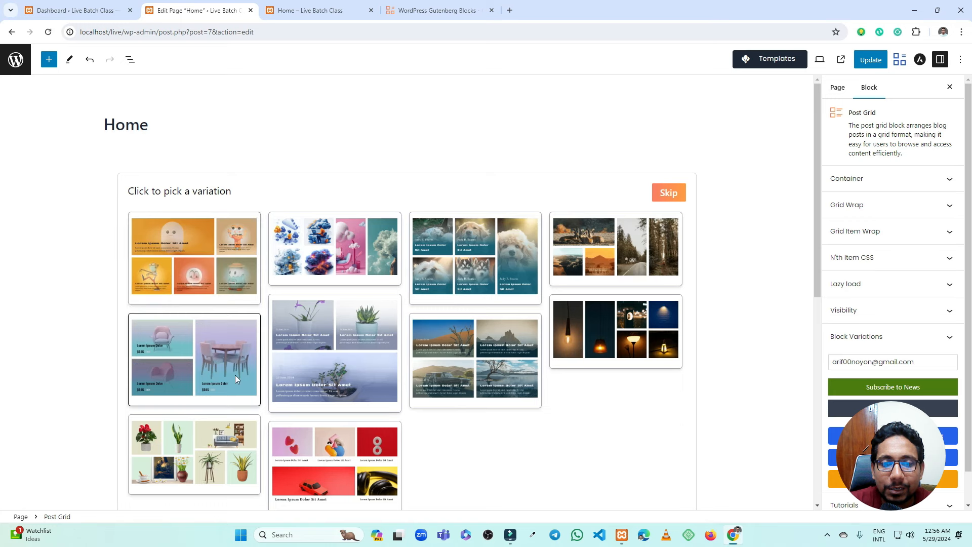
pyautogui.scroll(-2, 278, 364)
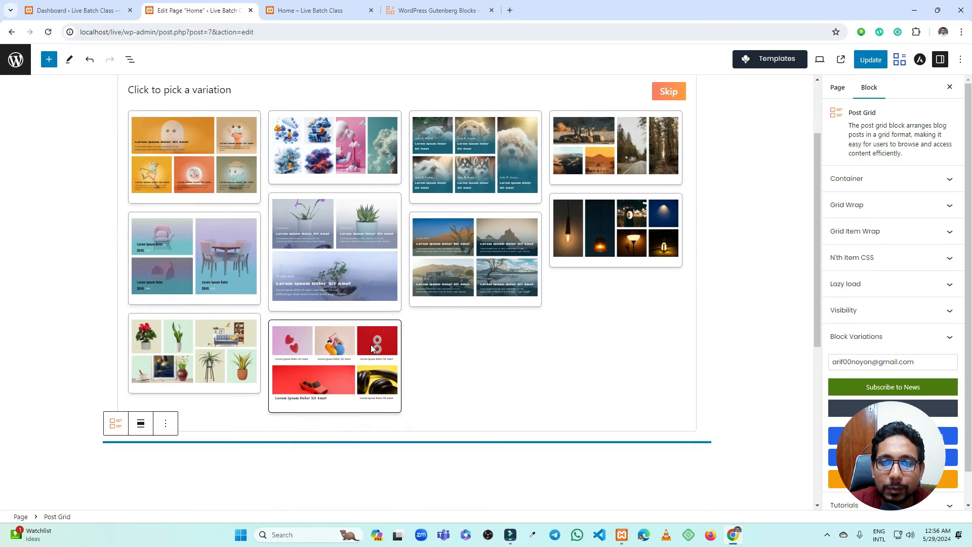
pyautogui.scroll(2, 378, 261)
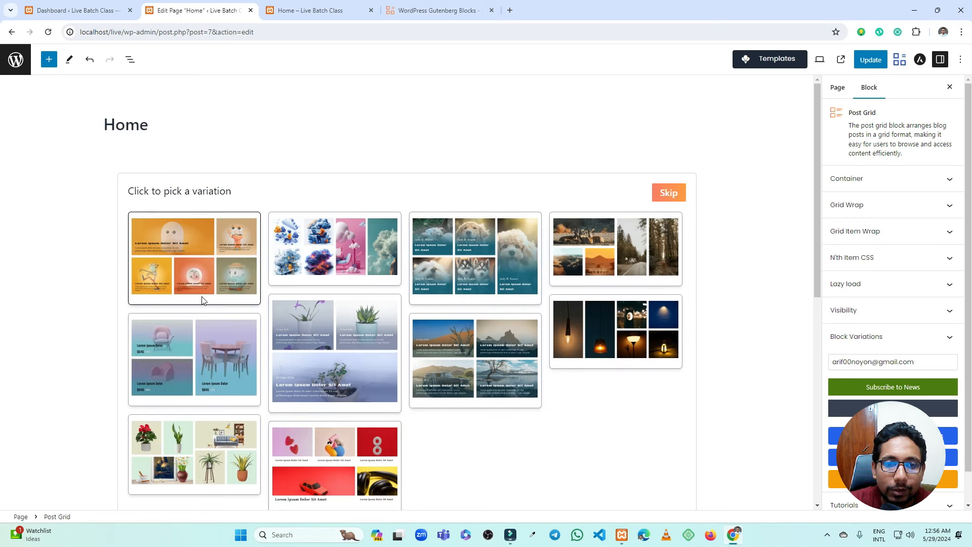
pyautogui.scroll(-1, 202, 300)
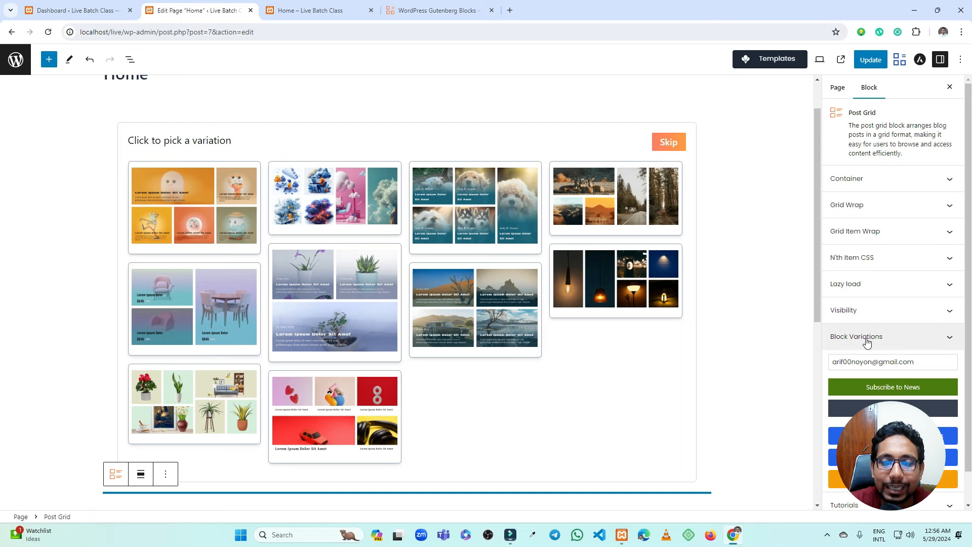
pyautogui.click(356, 436)
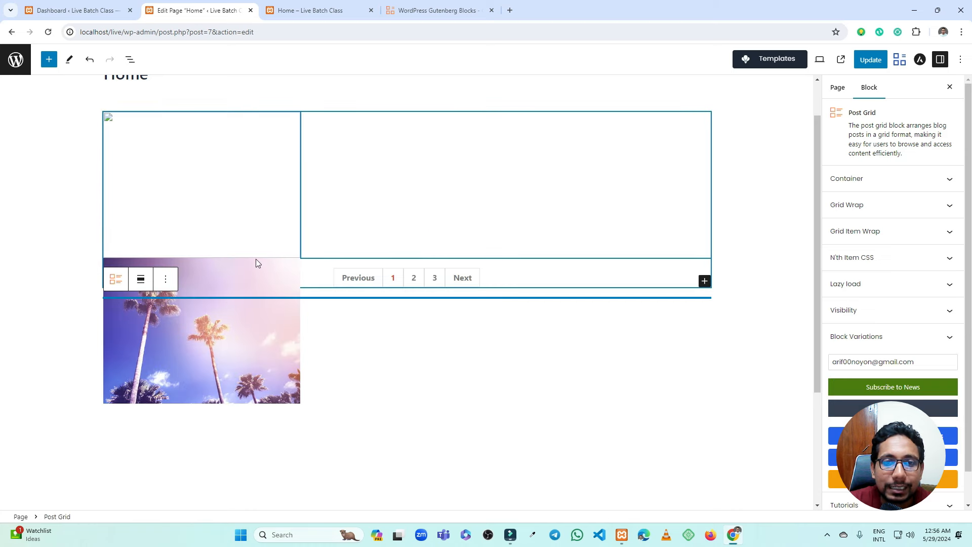
# Examine the Post Grid block's library of ready-made variations, loading more of them to compare the designs.
pyautogui.click(891, 341)
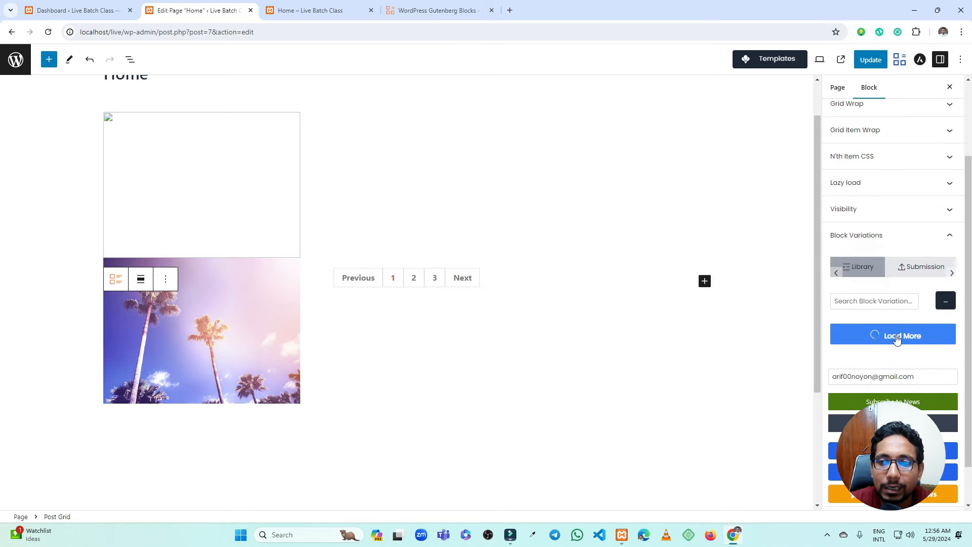
pyautogui.scroll(-4, 896, 349)
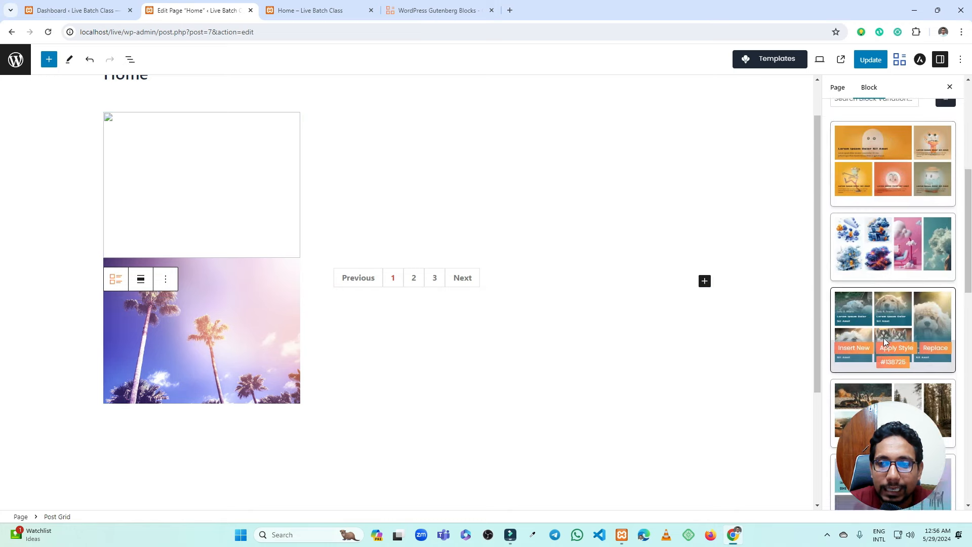
pyautogui.scroll(-10, 885, 342)
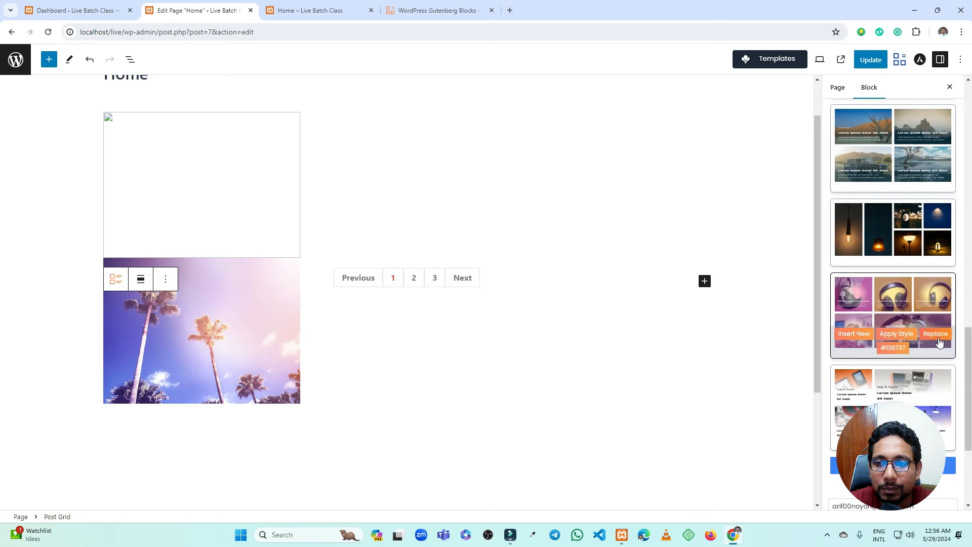
pyautogui.scroll(-3, 873, 361)
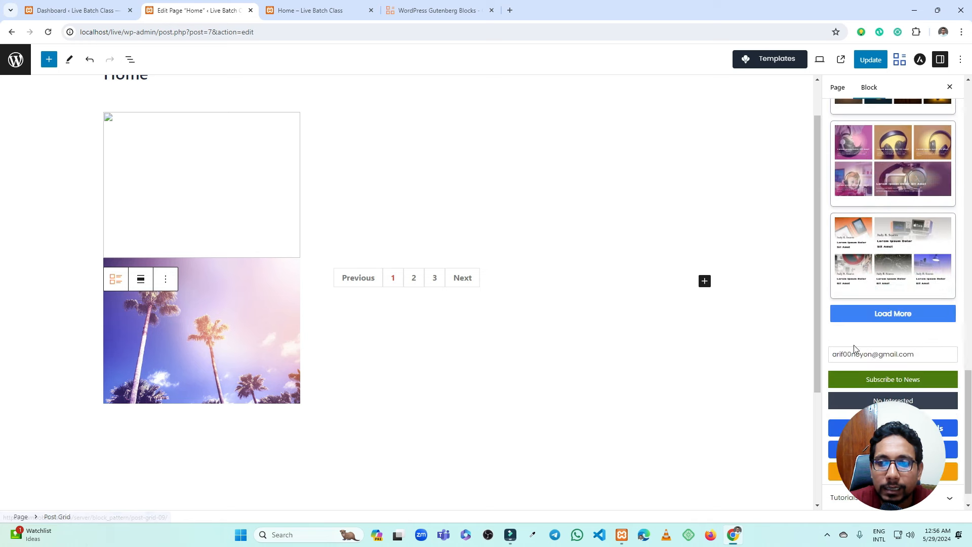
pyautogui.click(895, 317)
pyautogui.moveTo(899, 286)
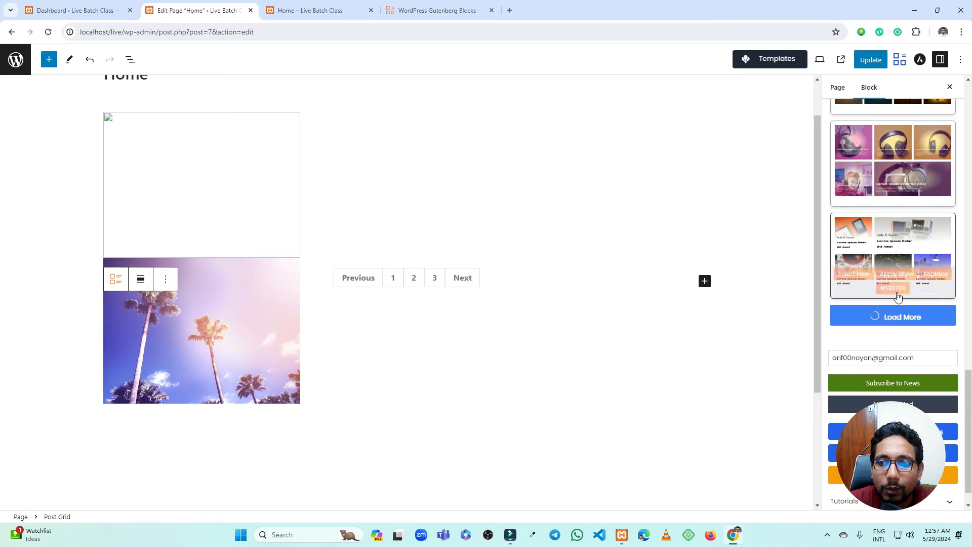
pyautogui.scroll(-5, 896, 268)
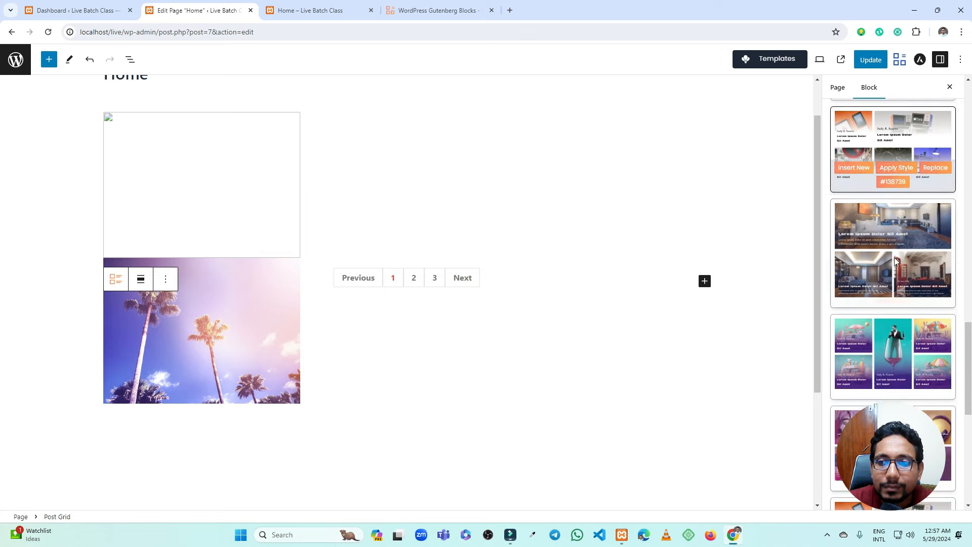
pyautogui.scroll(17, 891, 292)
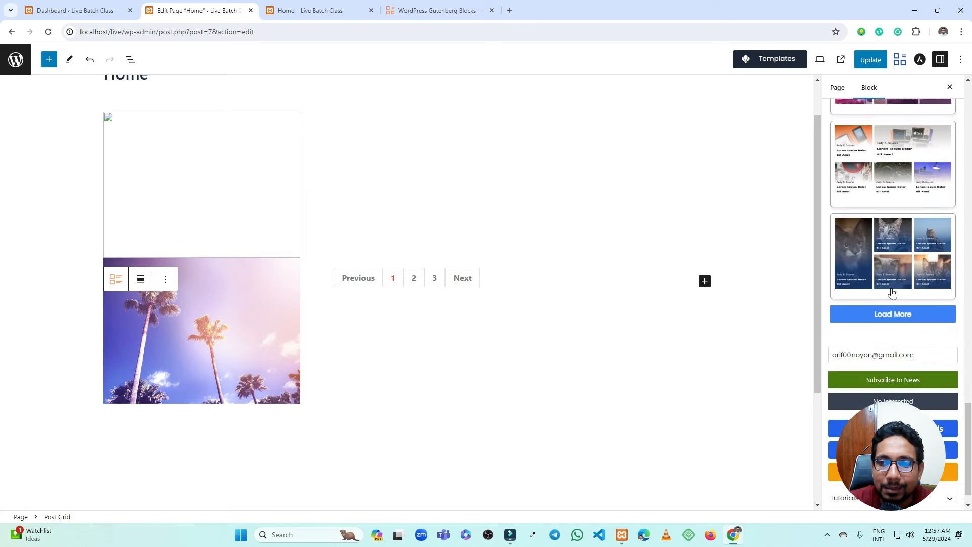
pyautogui.scroll(15, 891, 299)
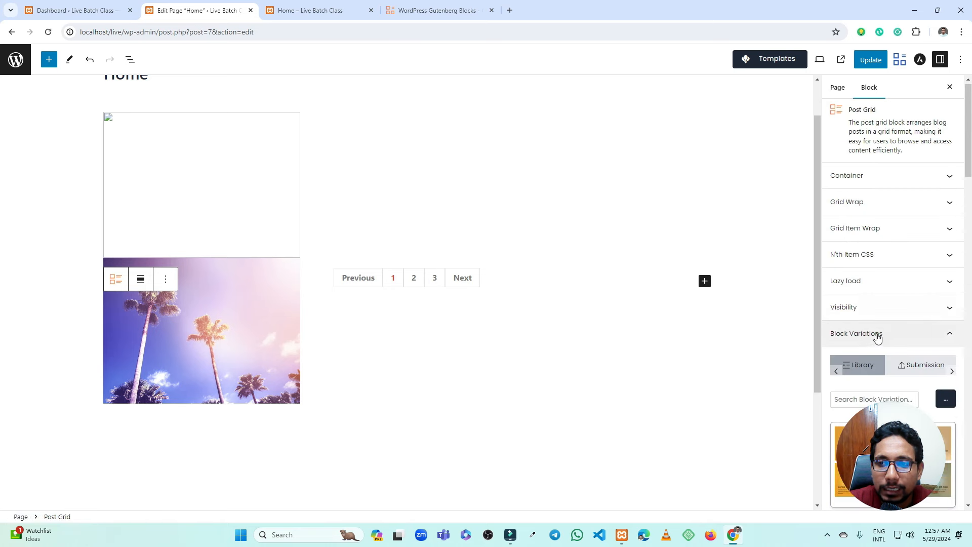
pyautogui.click(878, 336)
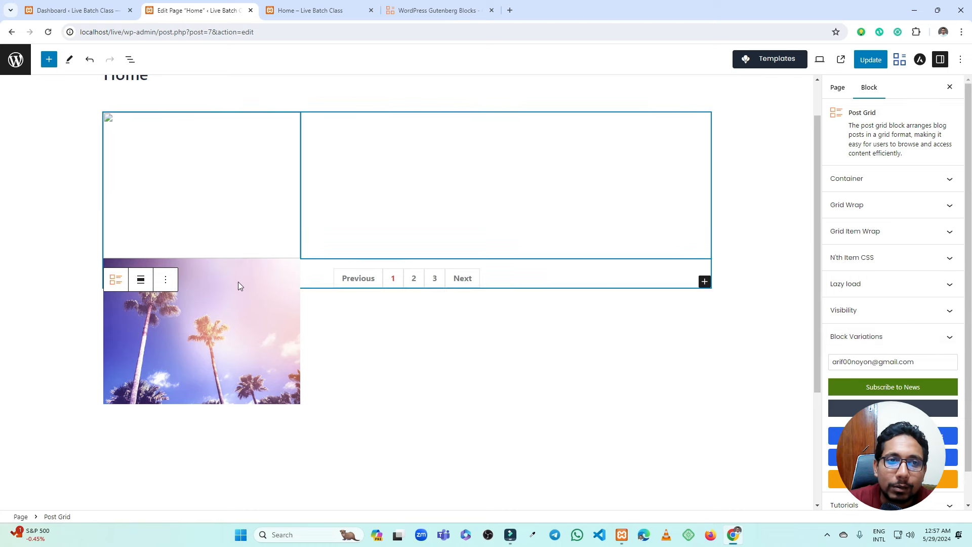
# Show the Home page's block structure and expand the Post Grid and its Post Query to reveal their nested blocks.
pyautogui.scroll(1, 258, 275)
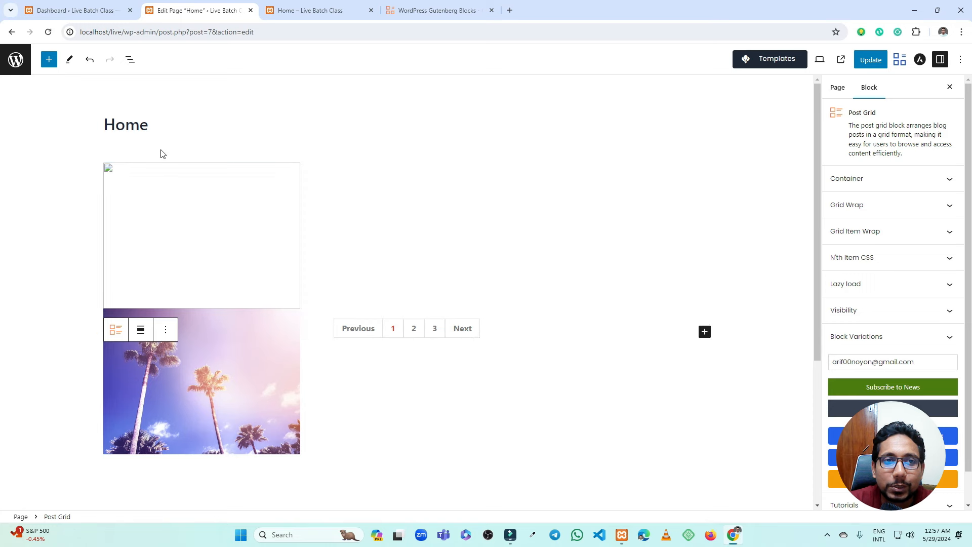
pyautogui.click(130, 61)
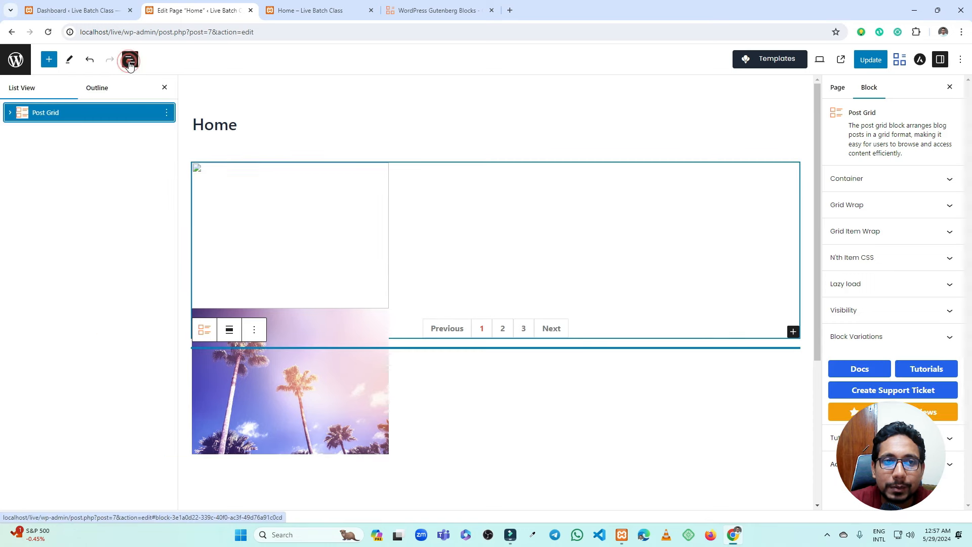
pyautogui.click(12, 114)
pyautogui.click(22, 131)
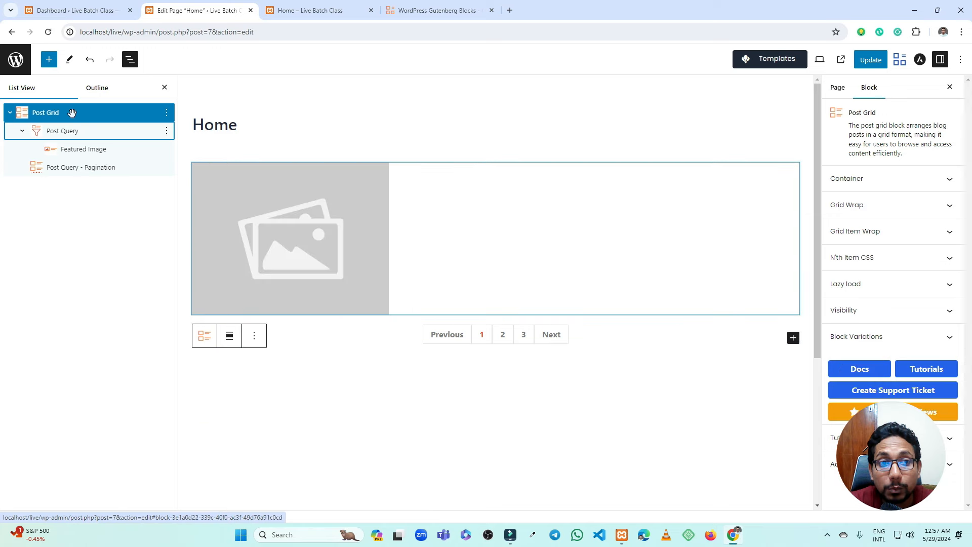
pyautogui.click(64, 113)
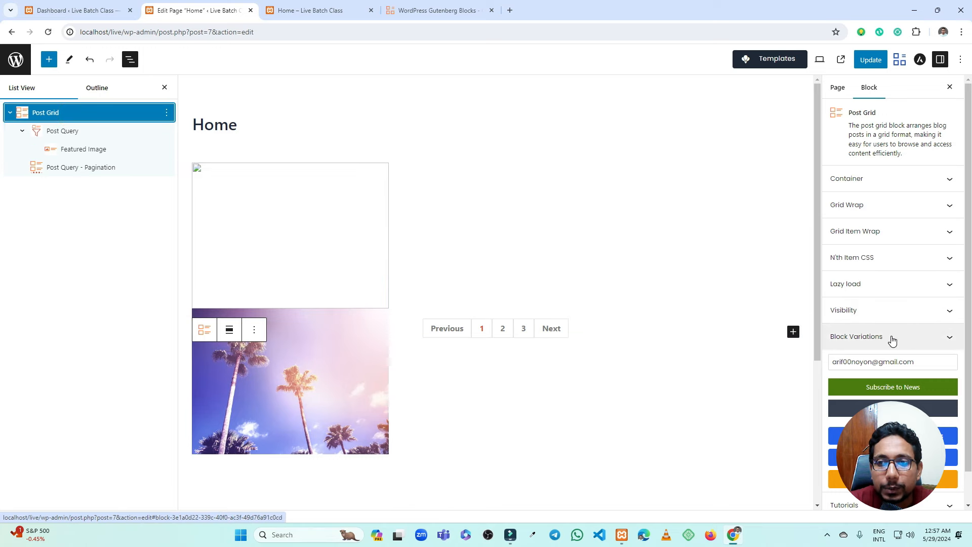
# Apply the free Layout 755 from the layout library to the Post Query block.
pyautogui.click(67, 132)
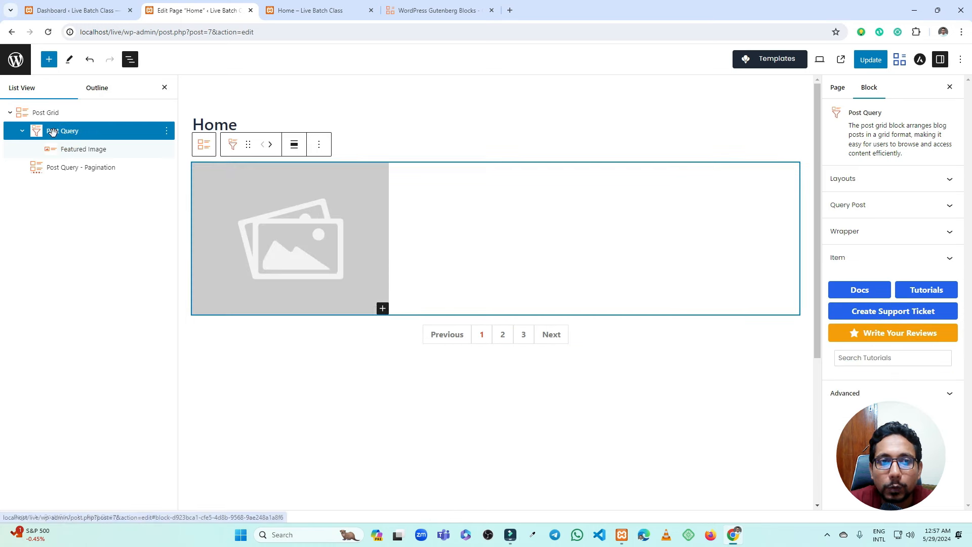
pyautogui.click(884, 192)
pyautogui.scroll(-2, 875, 188)
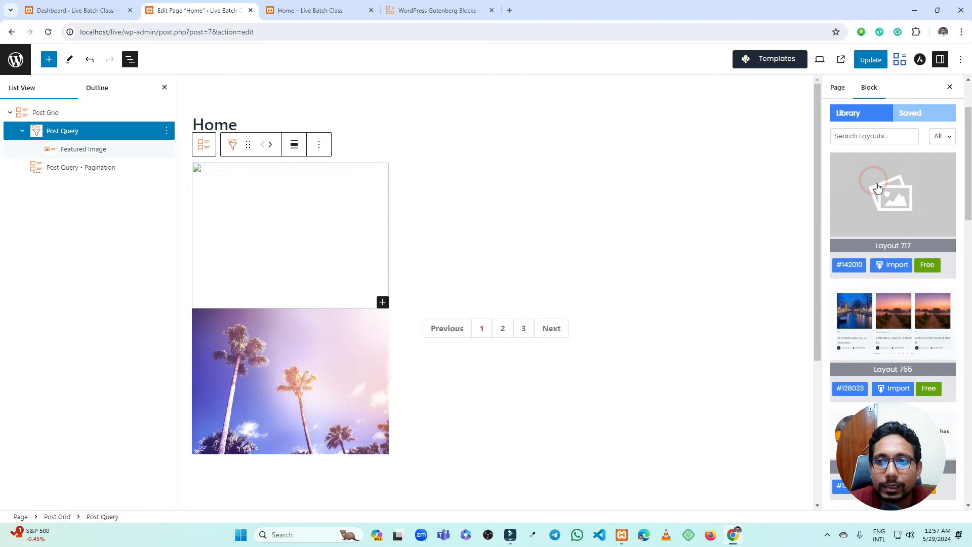
pyautogui.scroll(-12, 877, 222)
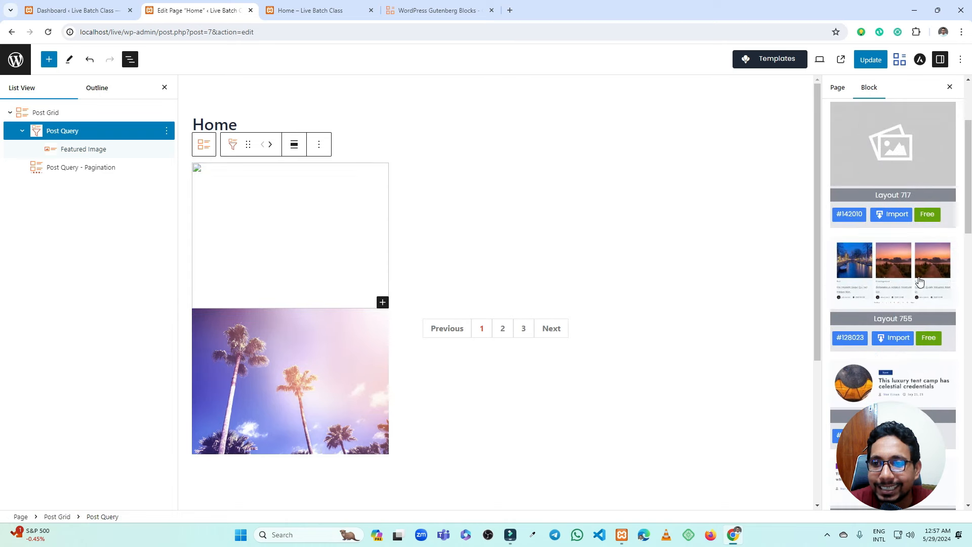
pyautogui.scroll(10, 879, 294)
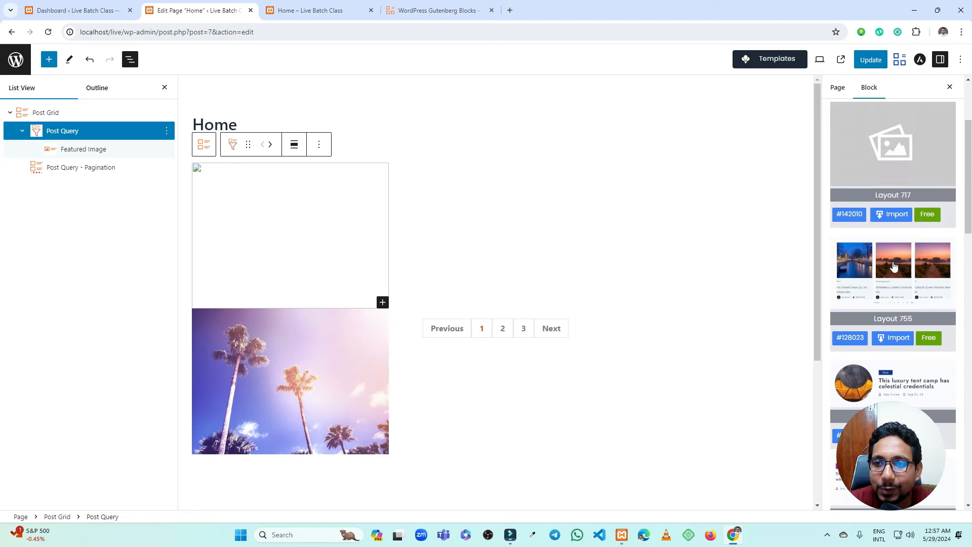
pyautogui.click(886, 264)
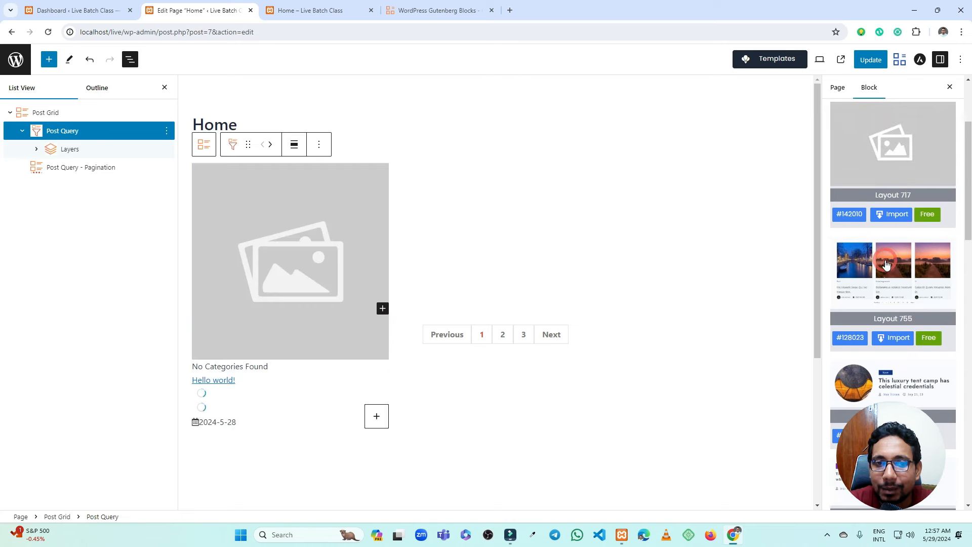
# Update the Home page and reload its live version to check the post grid.
pyautogui.click(870, 59)
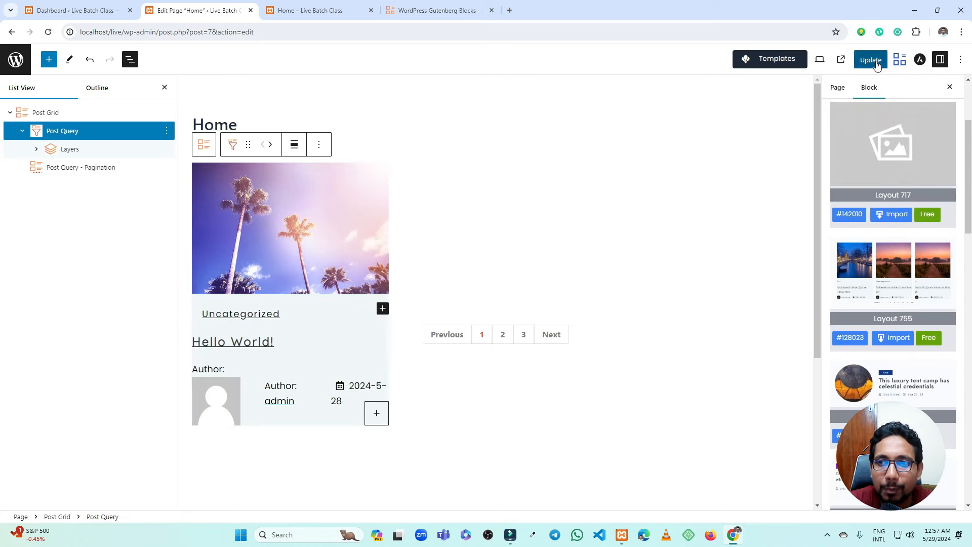
pyautogui.click(314, 10)
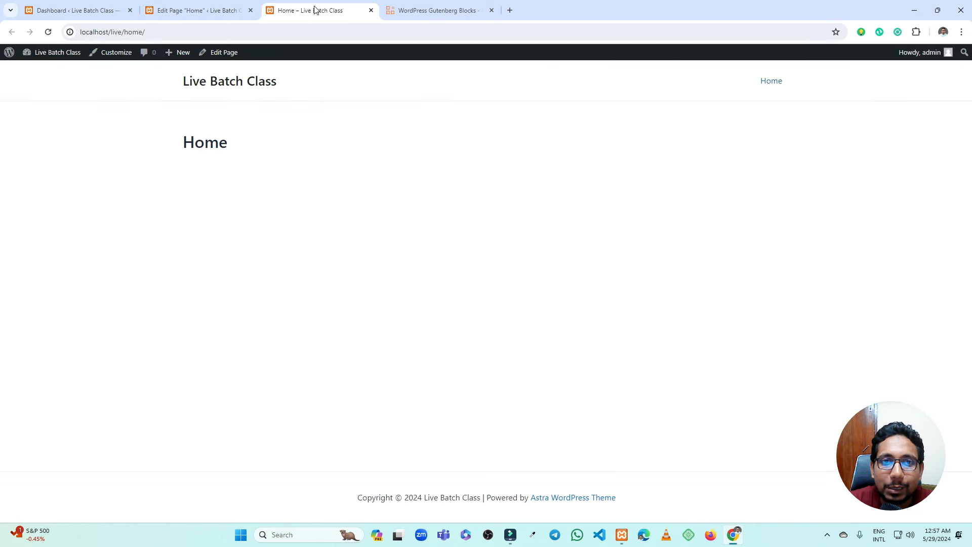
pyautogui.click(46, 32)
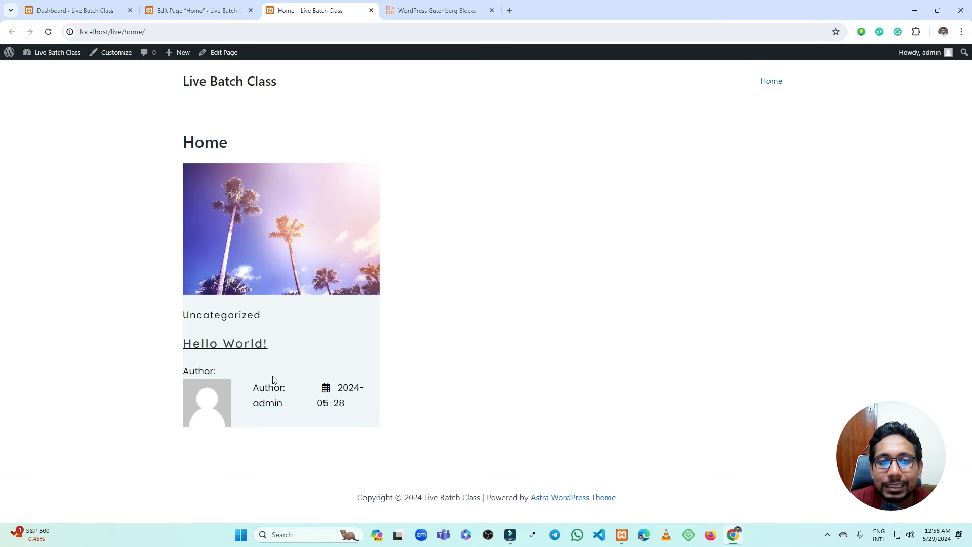
# Return to the Home page editor and browse all blocks available for the Post Query, including the Combo Blocks post elements.
pyautogui.click(185, 7)
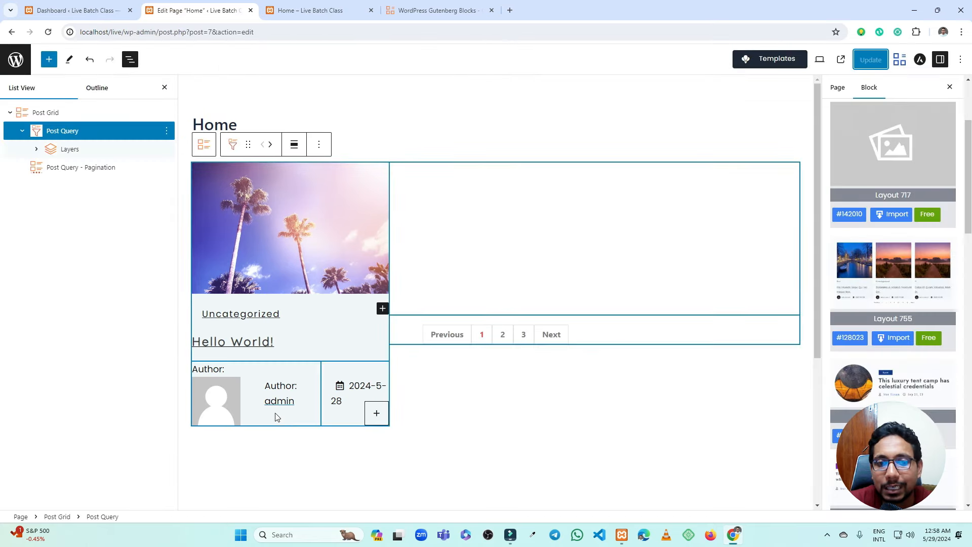
pyautogui.click(376, 413)
pyautogui.scroll(-1, 378, 440)
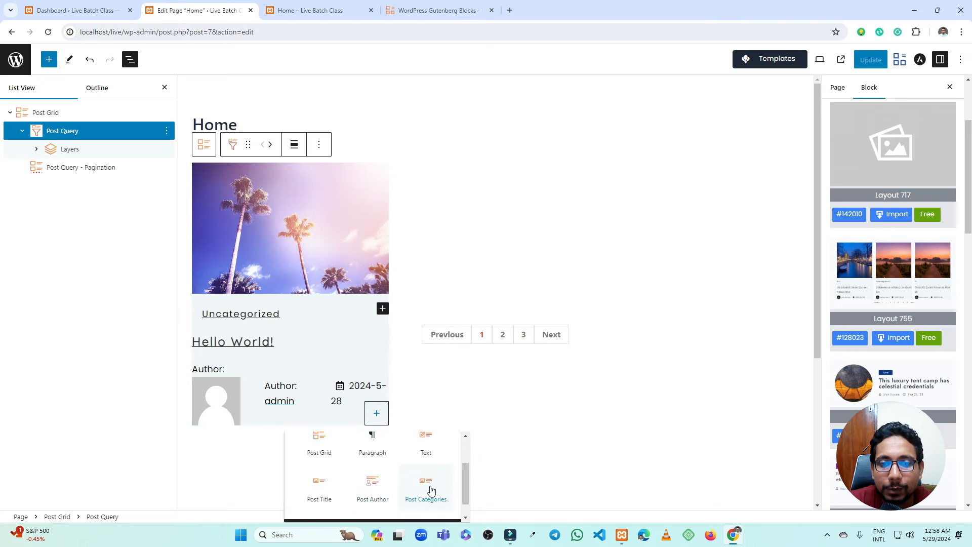
pyautogui.scroll(-1, 401, 488)
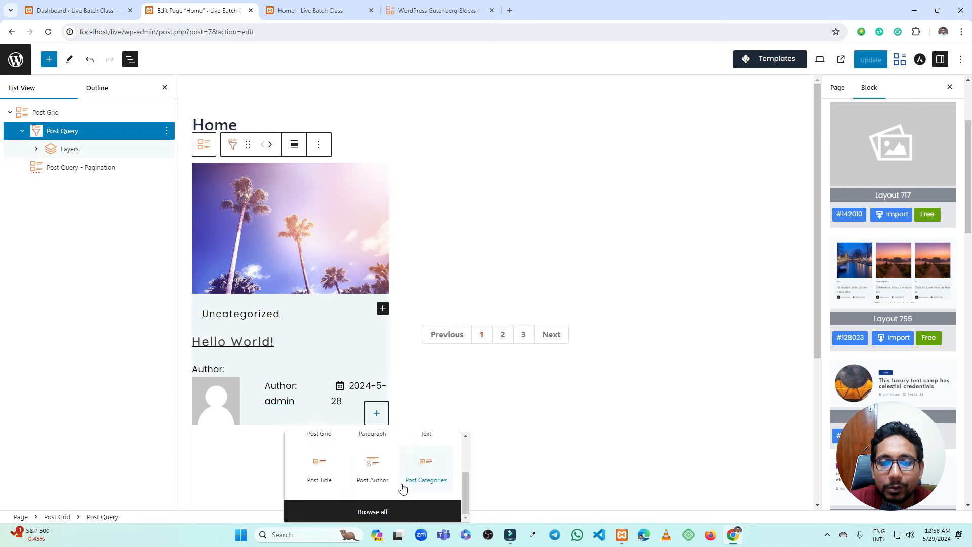
pyautogui.click(372, 509)
pyautogui.scroll(-11, 113, 267)
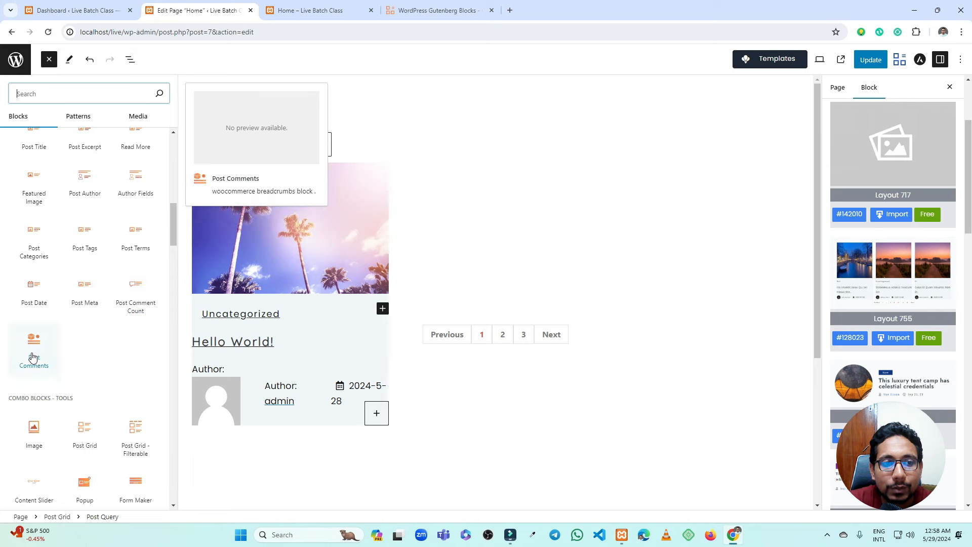
pyautogui.scroll(15, 60, 324)
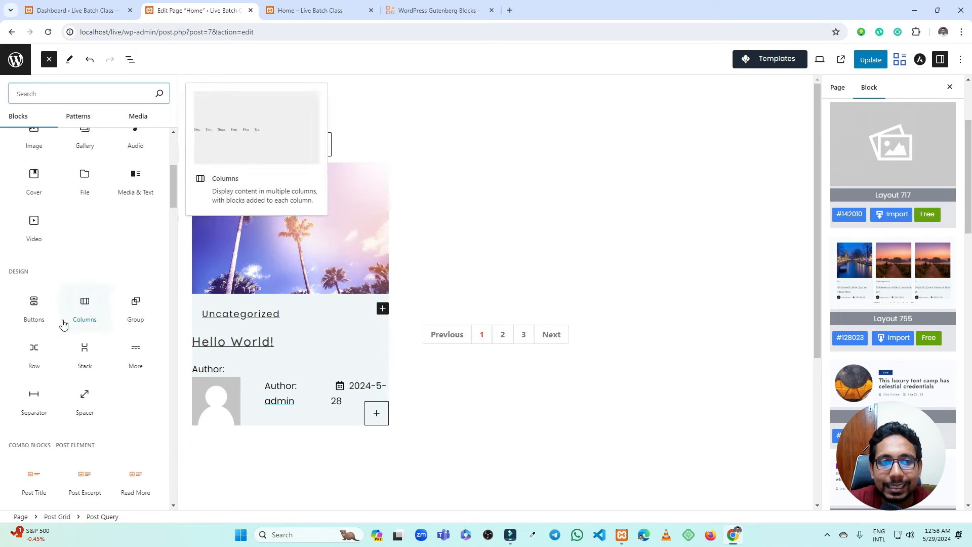
pyautogui.scroll(4, 84, 313)
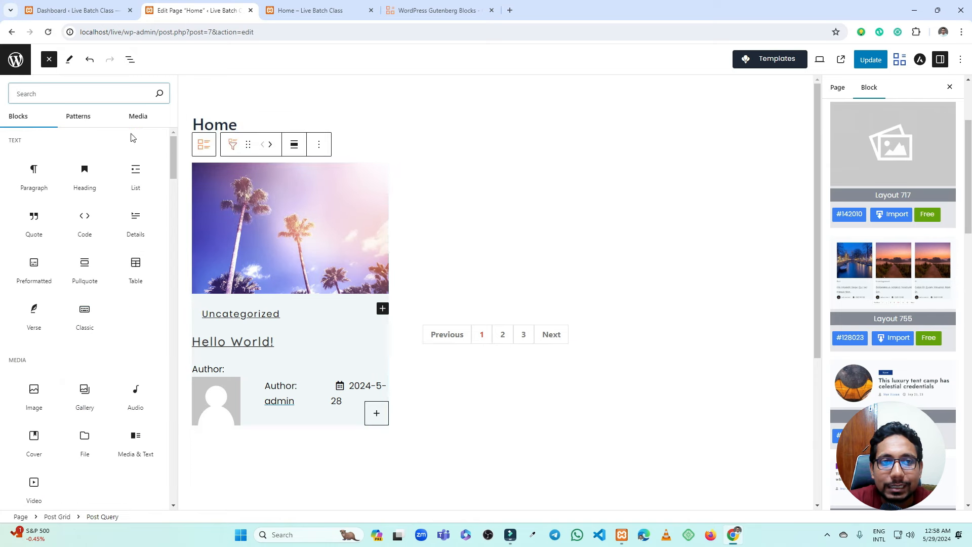
# Reopen the block structure, select the Layers block inside Post Query, and compare it with the live Home page.
pyautogui.click(130, 60)
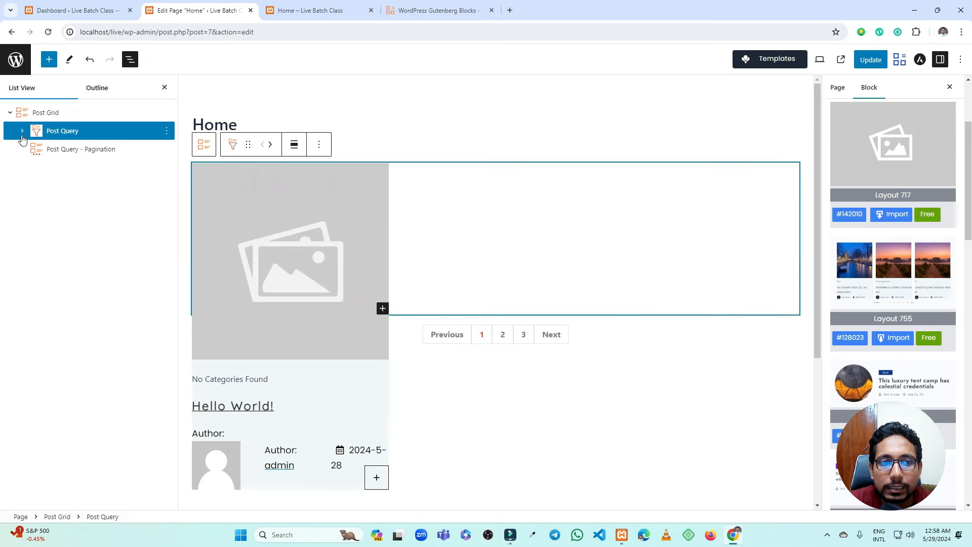
pyautogui.click(23, 131)
pyautogui.click(42, 148)
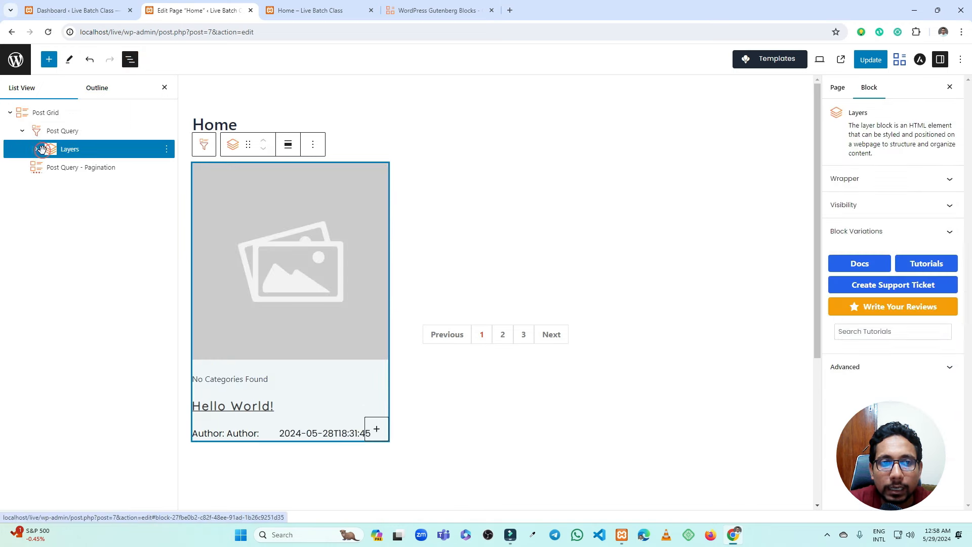
pyautogui.click(330, 5)
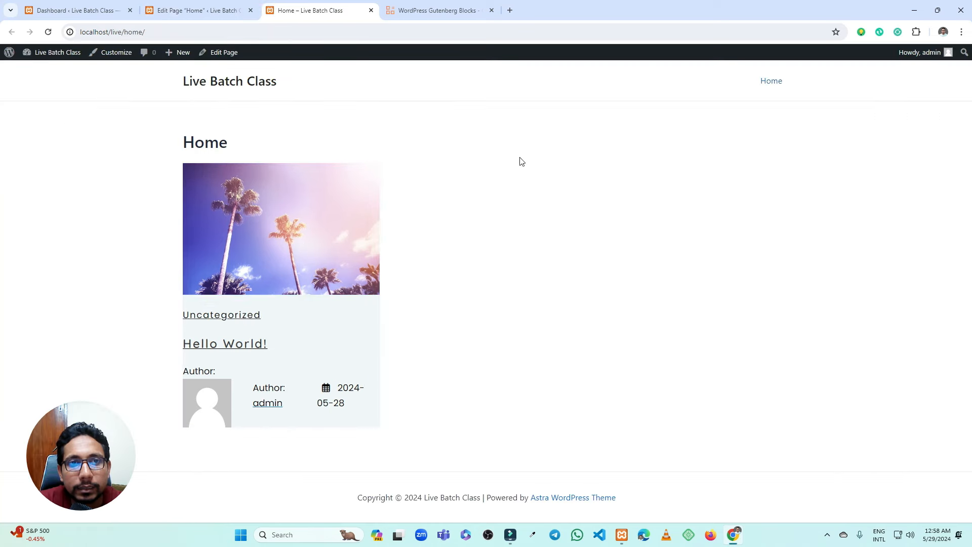
pyautogui.click(198, 10)
pyautogui.click(86, 151)
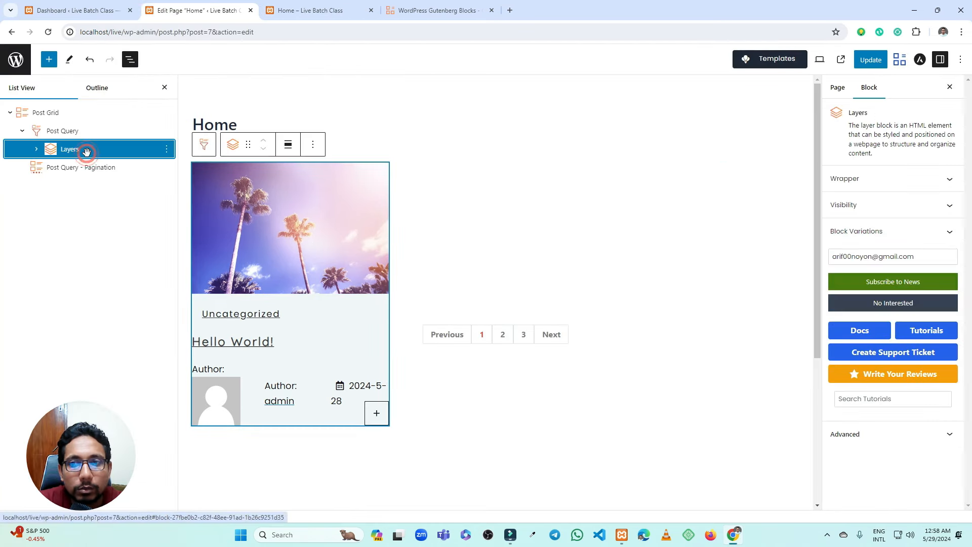
# Review the Layers block's wrapper options, including its CSS class, and open the wrapper's style settings.
pyautogui.click(861, 179)
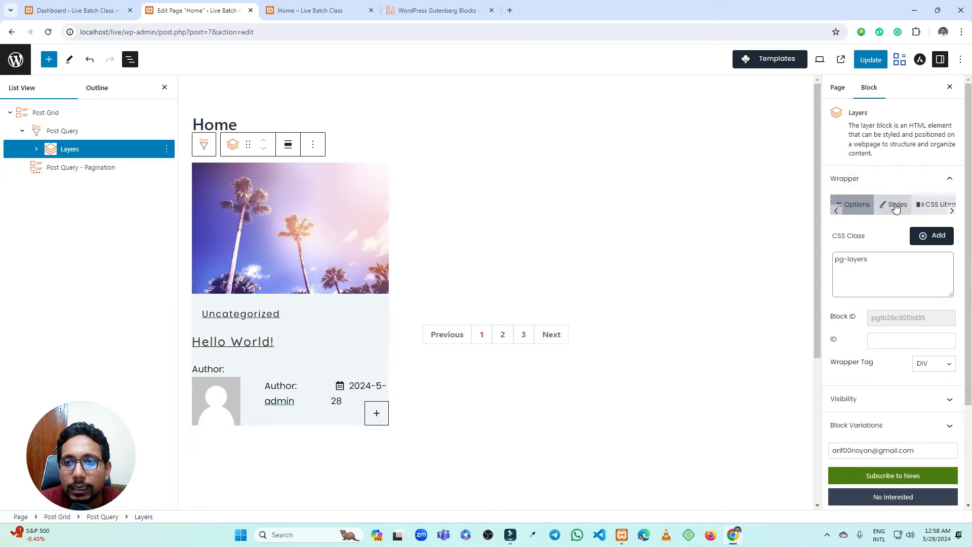
pyautogui.tripleClick(875, 257)
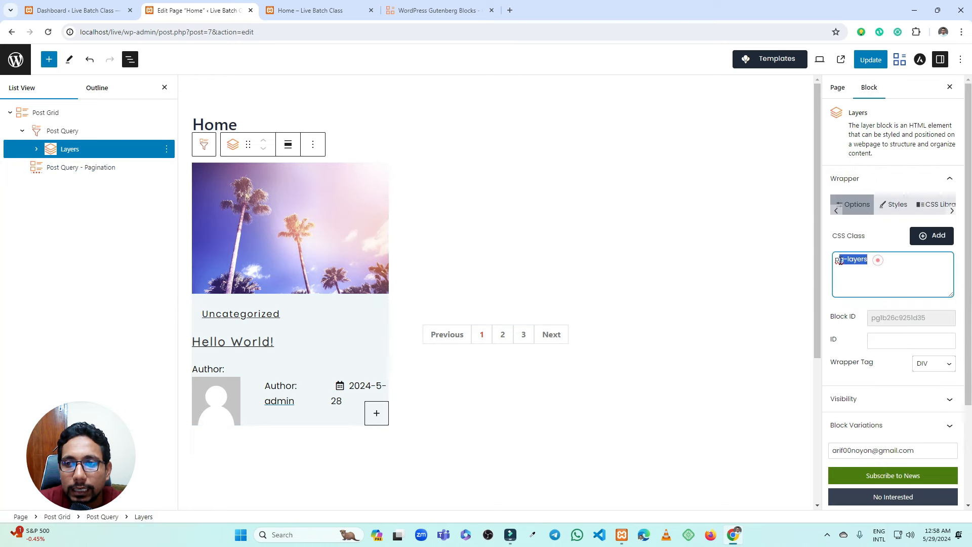
pyautogui.click(892, 271)
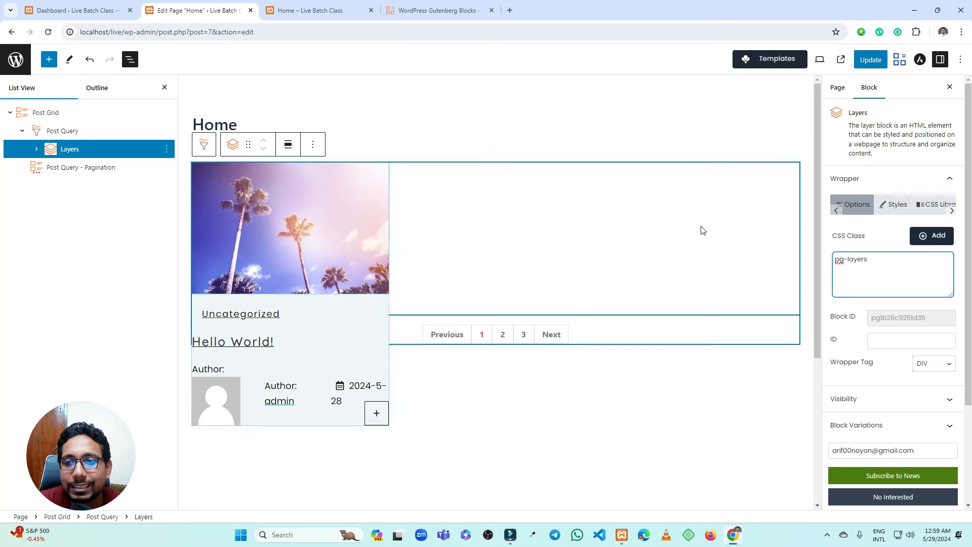
pyautogui.click(898, 208)
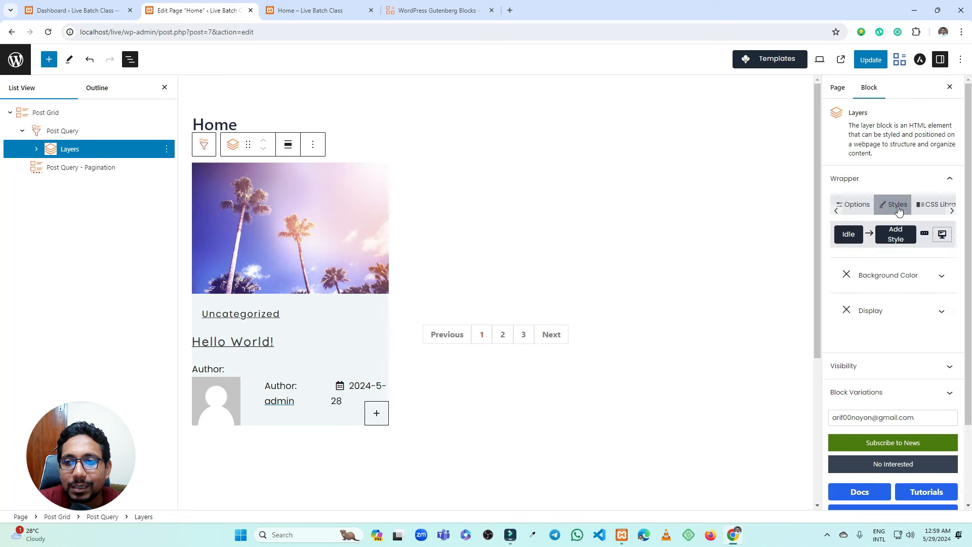
# Examine the list of style states available for the Layers wrapper, from Idle and Hover through nth-child, First-line and hover::before.
pyautogui.click(846, 237)
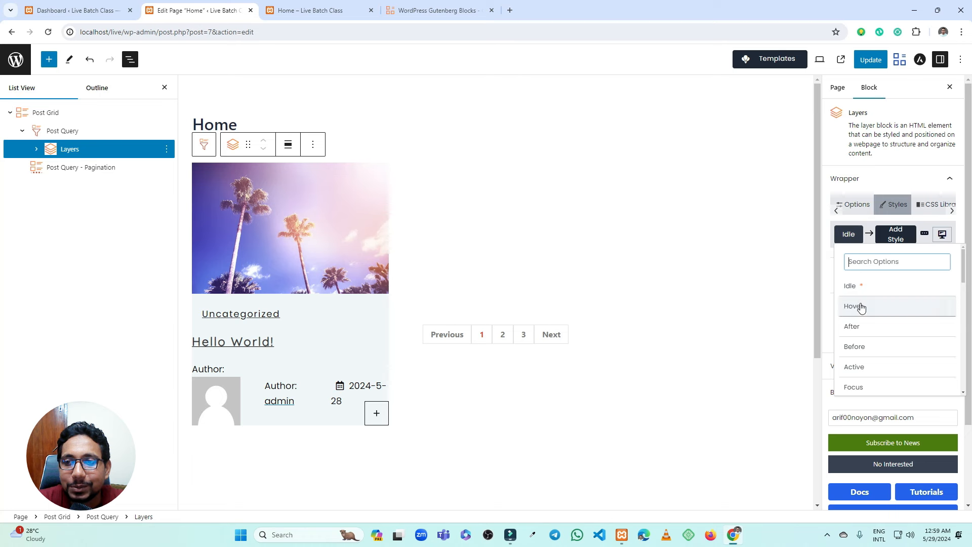
pyautogui.scroll(-1, 859, 311)
pyautogui.scroll(1, 860, 319)
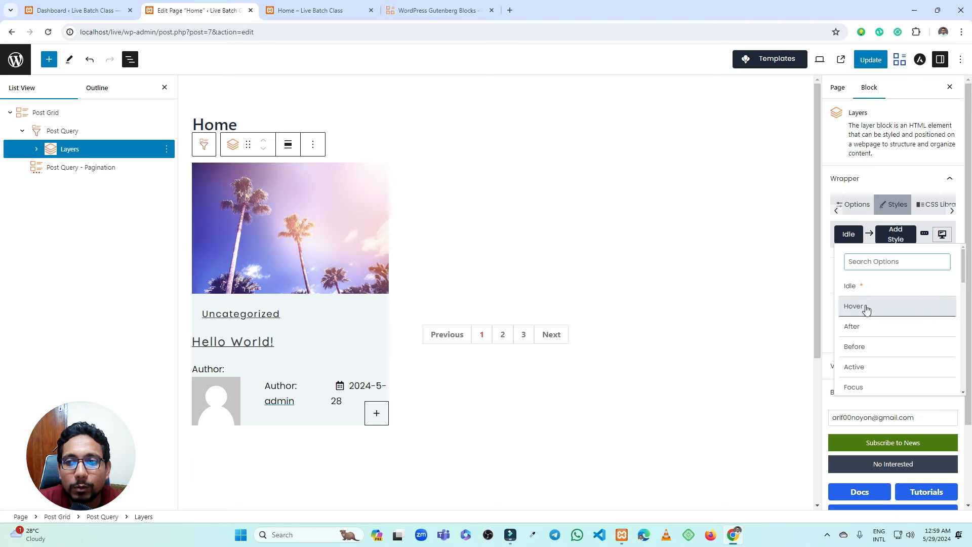
pyautogui.scroll(-2, 873, 357)
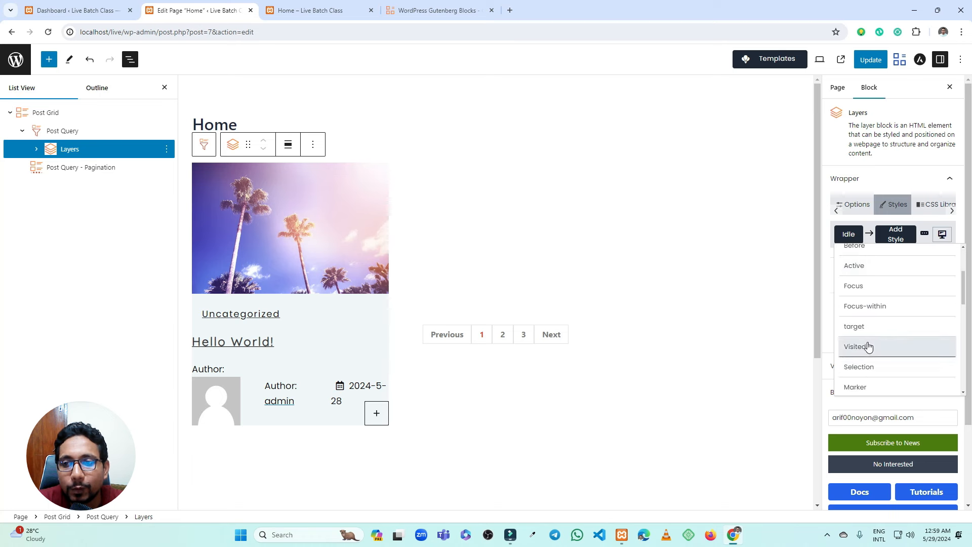
pyautogui.scroll(-2, 888, 317)
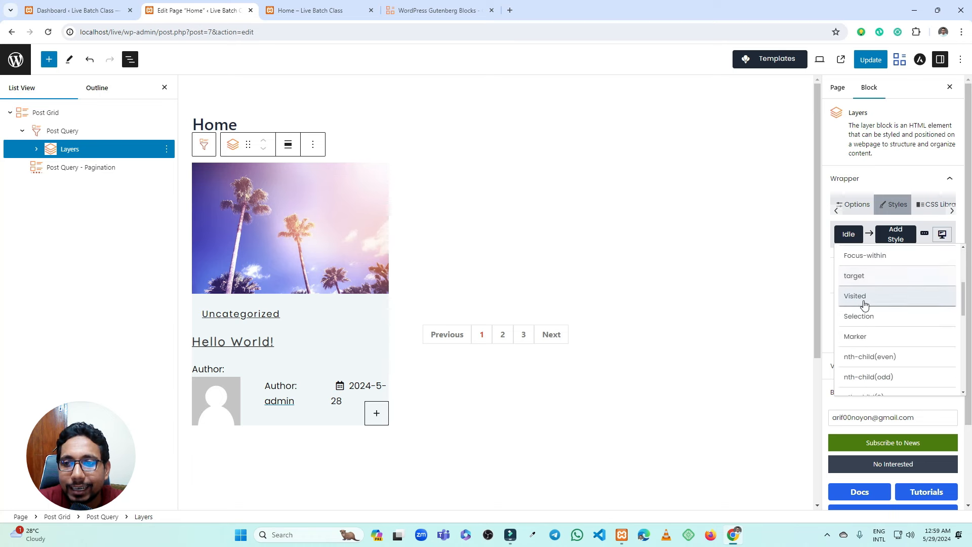
pyautogui.scroll(-6, 871, 319)
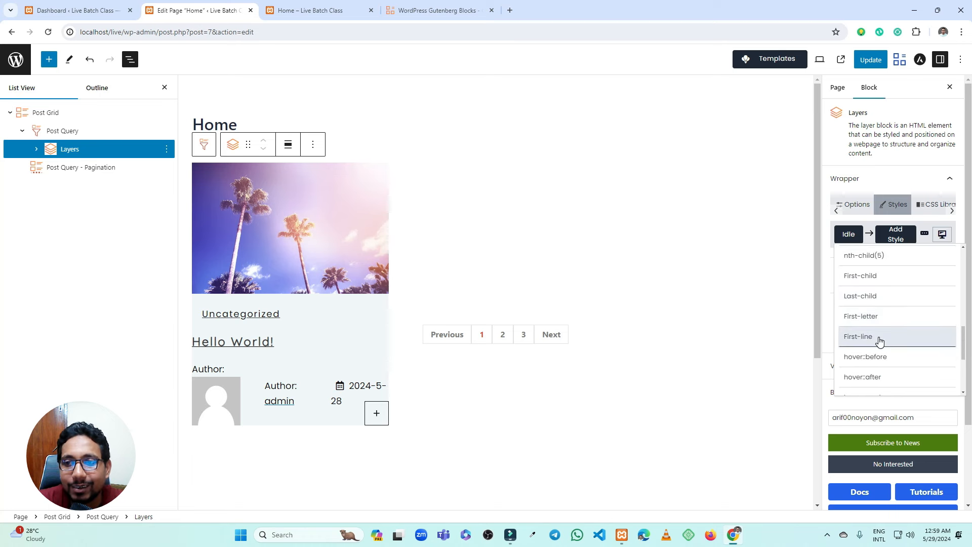
pyautogui.scroll(5, 880, 340)
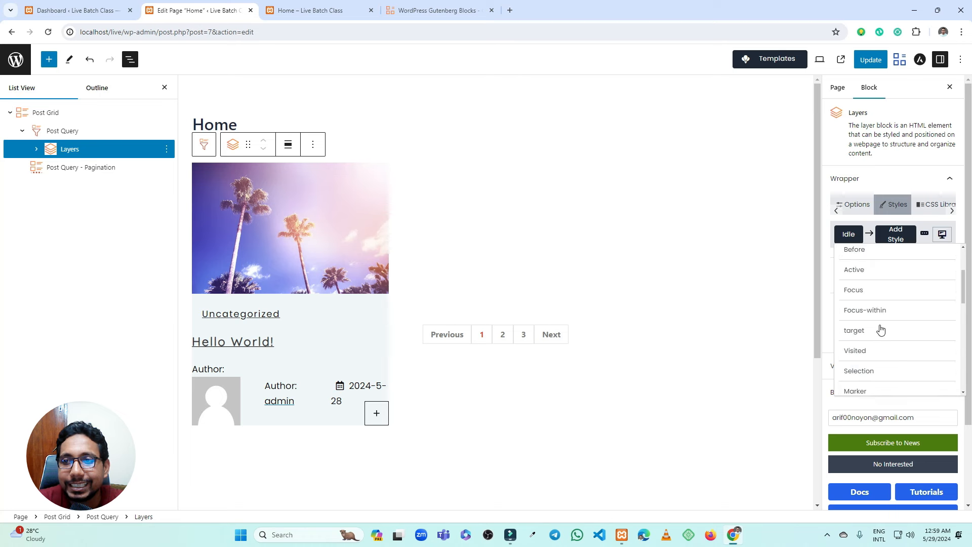
pyautogui.scroll(2, 881, 329)
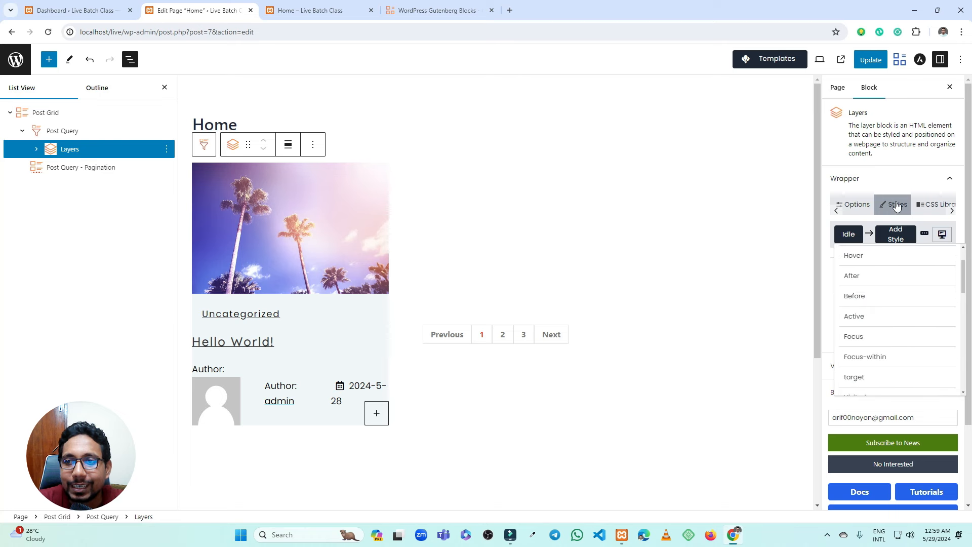
pyautogui.click(891, 238)
pyautogui.click(850, 234)
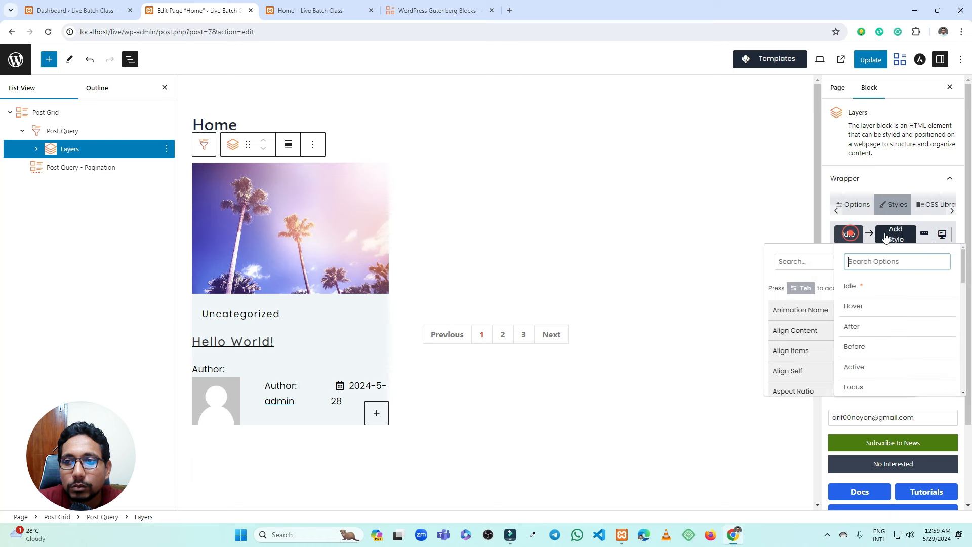
pyautogui.click(850, 235)
pyautogui.click(851, 234)
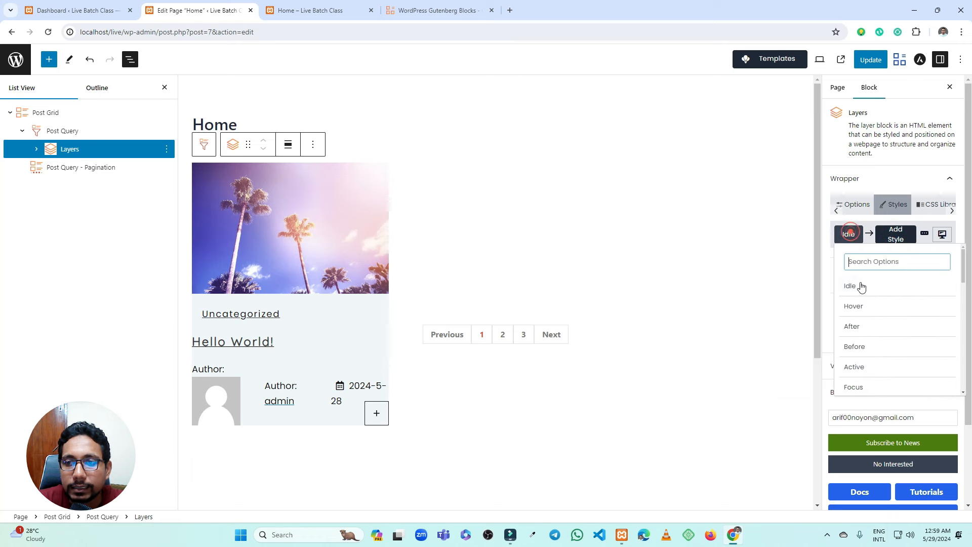
pyautogui.click(851, 237)
pyautogui.click(850, 236)
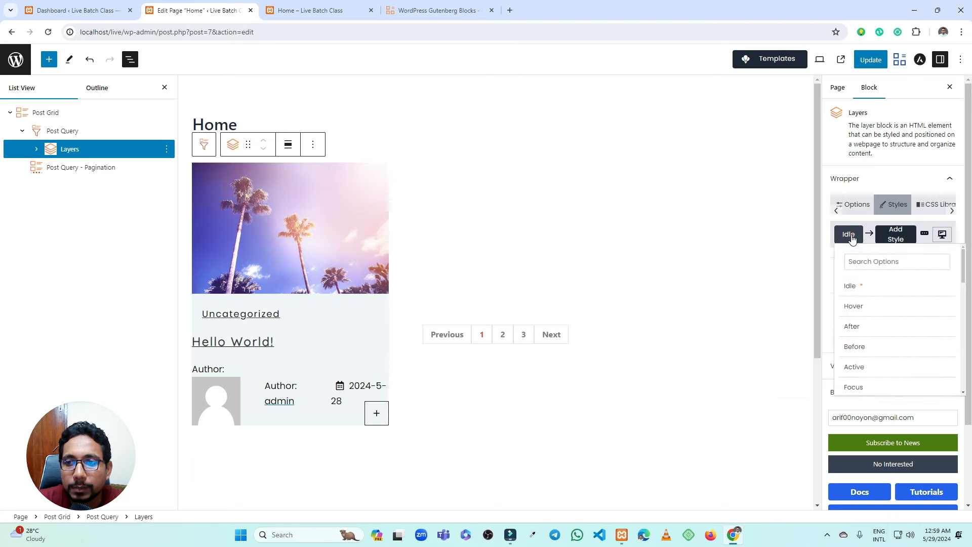
pyautogui.click(850, 236)
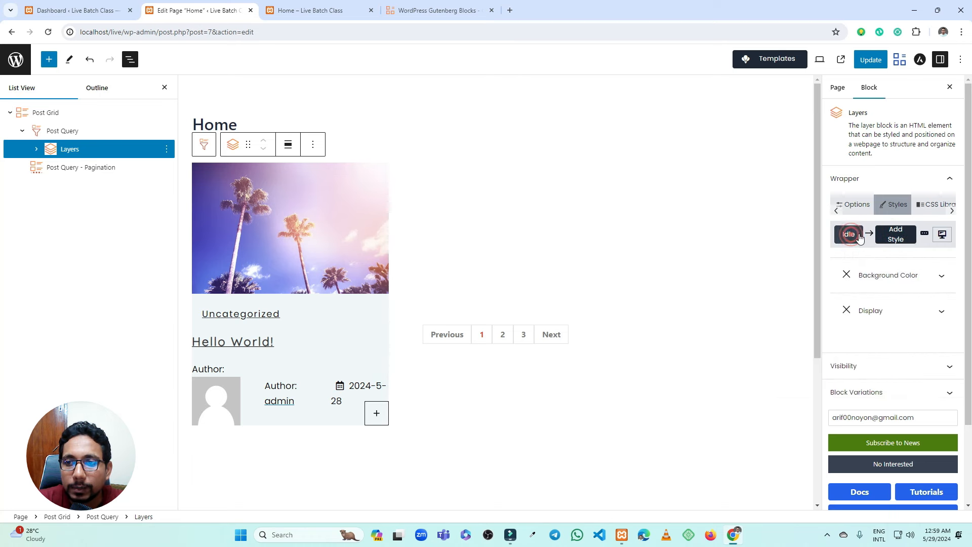
# Browse the available style properties and add Padding to the Layers wrapper in its Idle state.
pyautogui.click(900, 238)
pyautogui.click(828, 259)
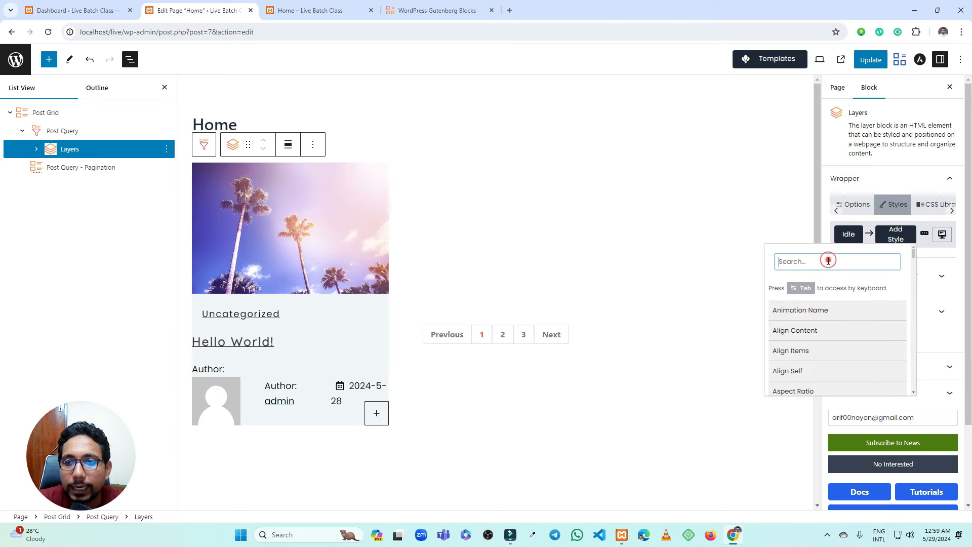
pyautogui.scroll(-2, 817, 333)
pyautogui.scroll(-15, 817, 332)
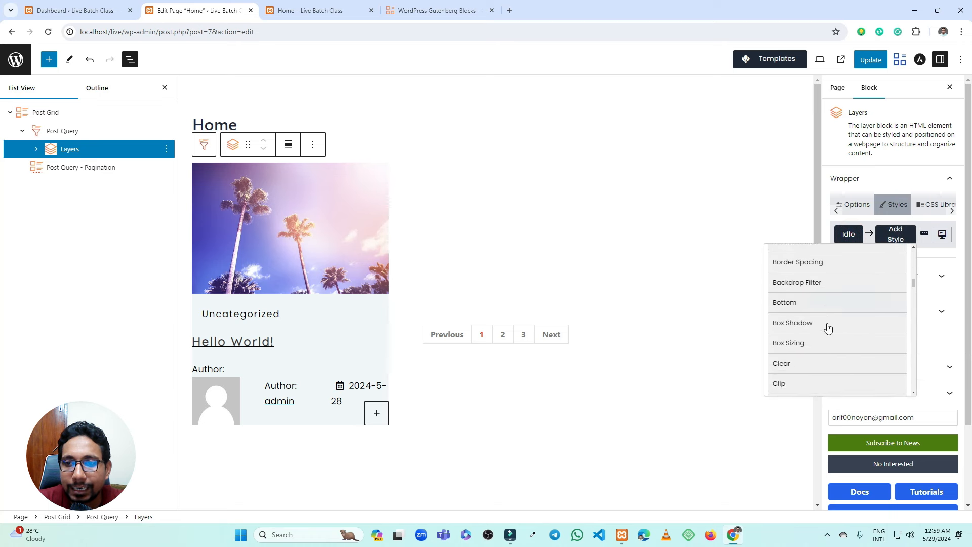
pyautogui.scroll(15, 828, 328)
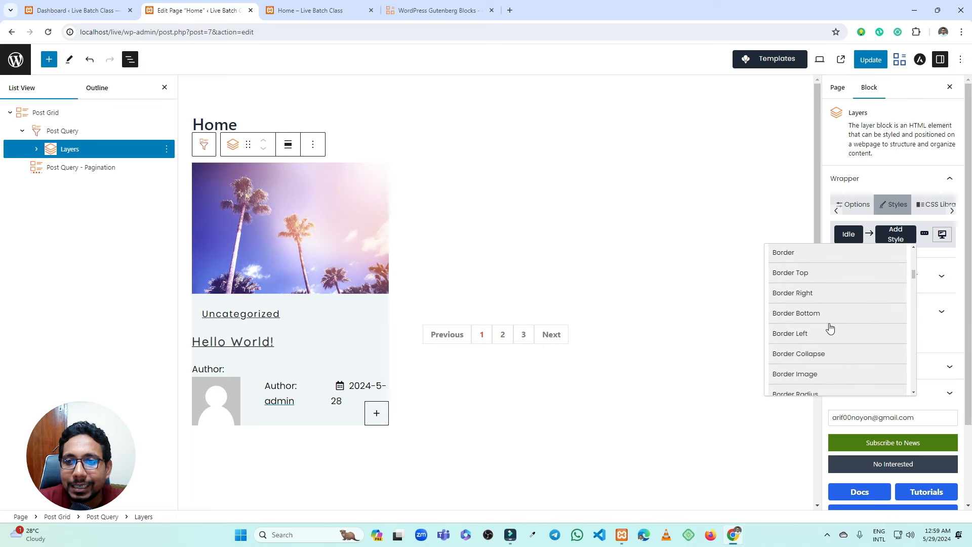
pyautogui.click(805, 260)
pyautogui.write('padd')
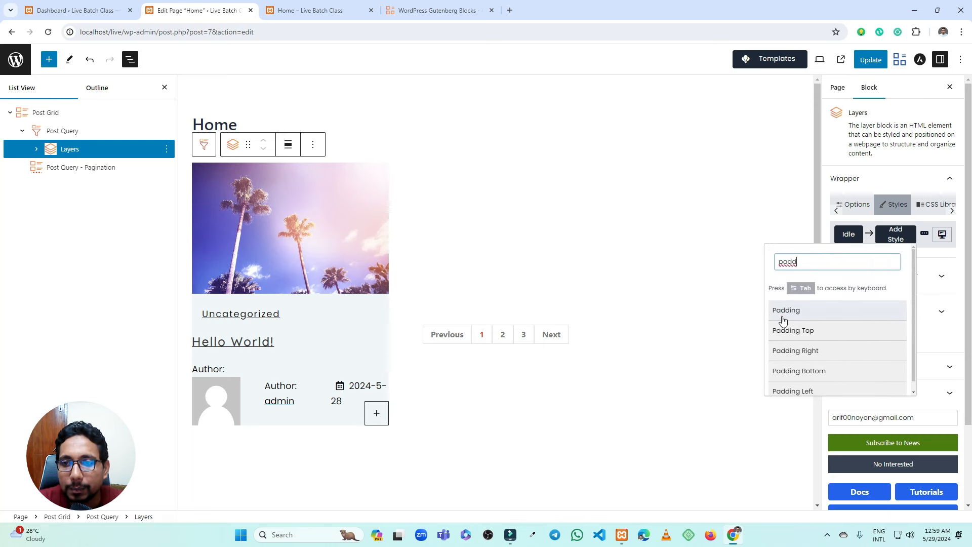
pyautogui.click(782, 320)
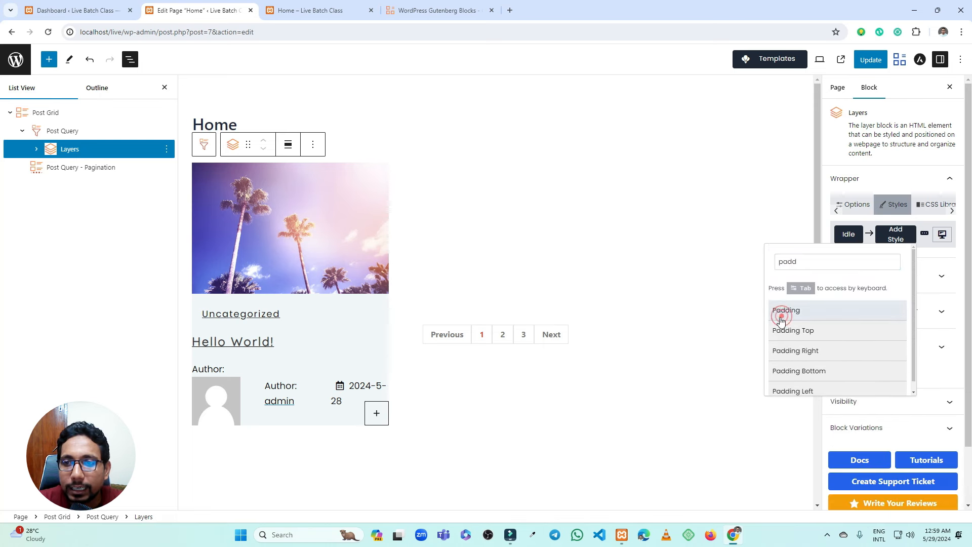
pyautogui.click(895, 238)
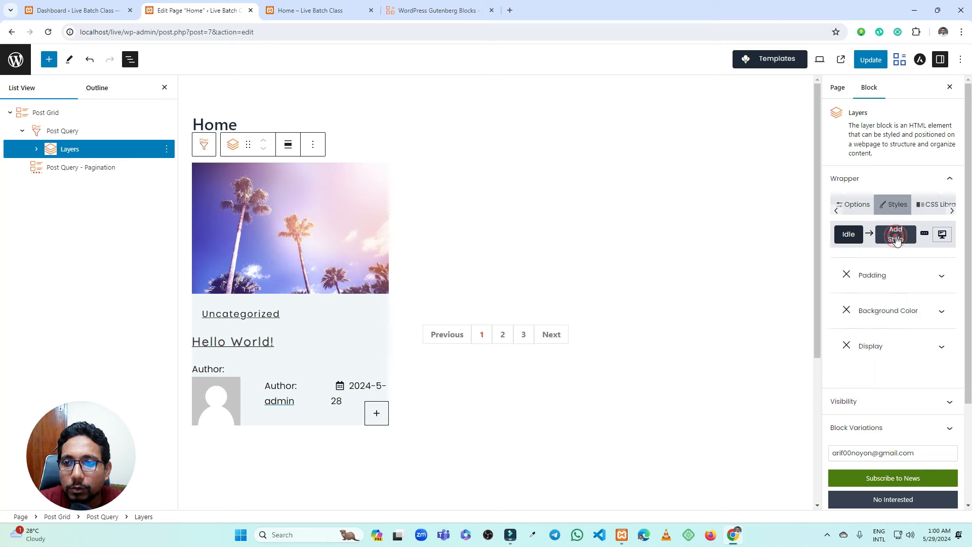
# Set the Layers wrapper's padding to 25 px on all linked sides, trying the Important option and leaving it off.
pyautogui.click(890, 279)
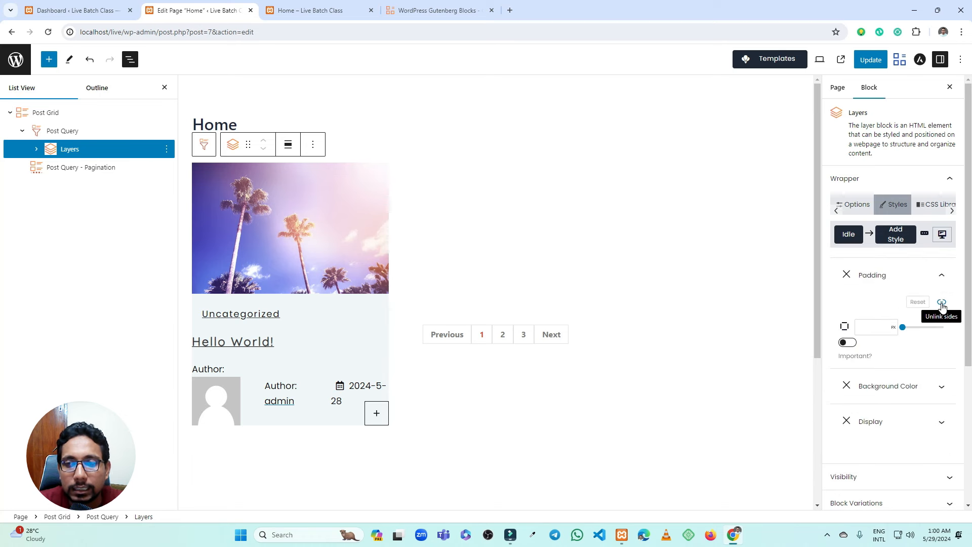
pyautogui.click(872, 329)
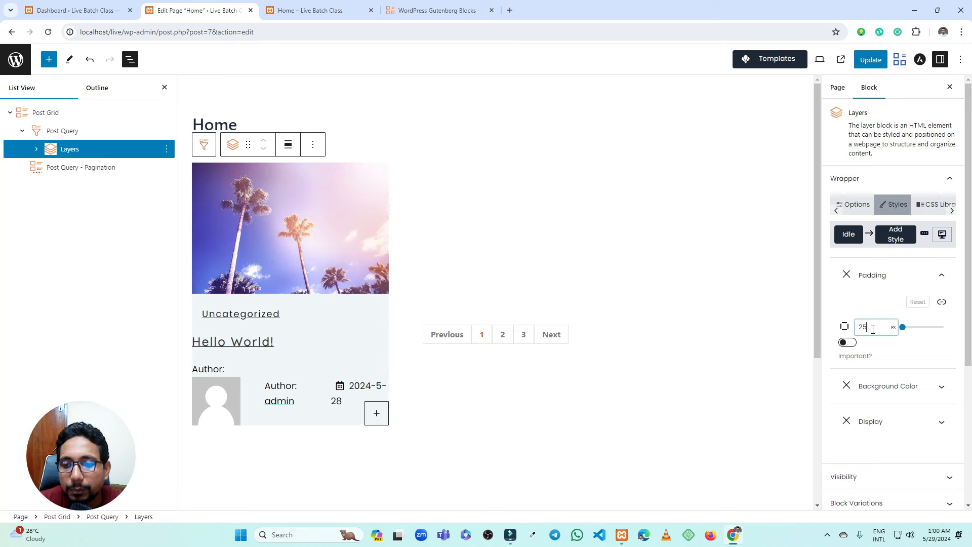
pyautogui.click(874, 306)
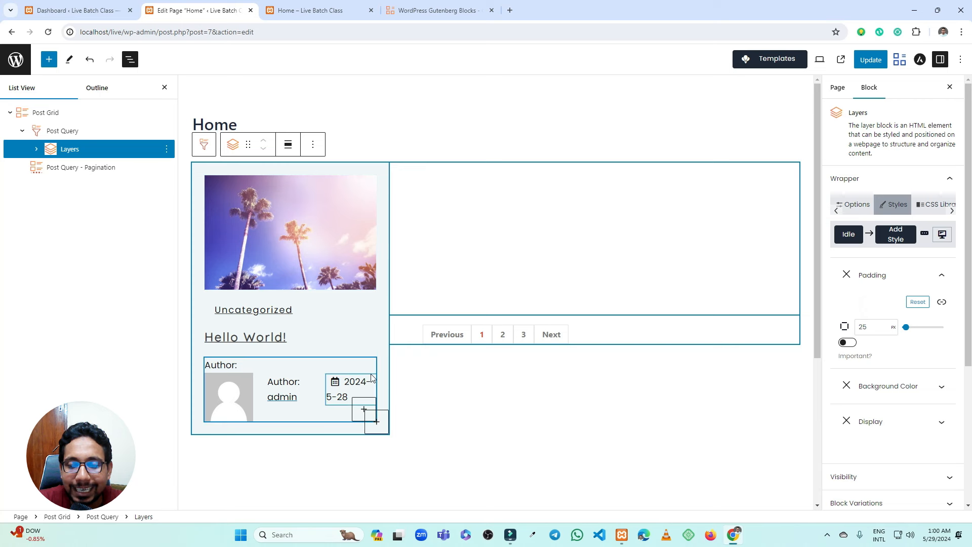
pyautogui.click(852, 345)
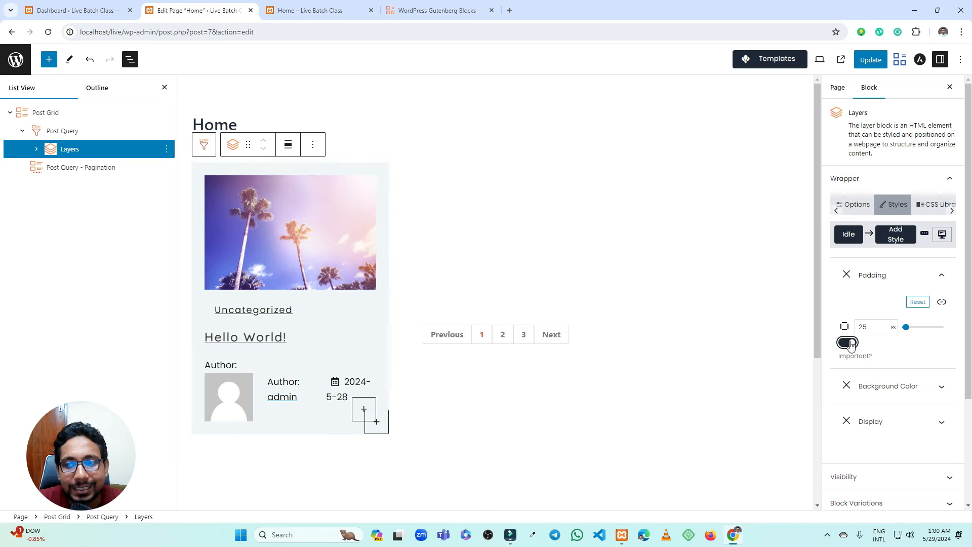
pyautogui.click(850, 344)
# Update the Home page, check the card's new padding on the reloaded live page, and return to the editor.
pyautogui.click(313, 11)
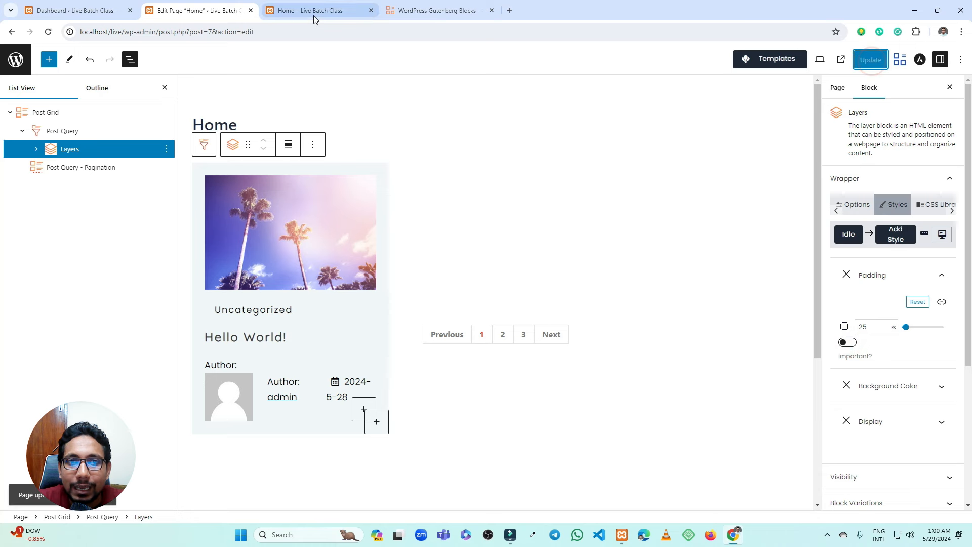
pyautogui.click(49, 31)
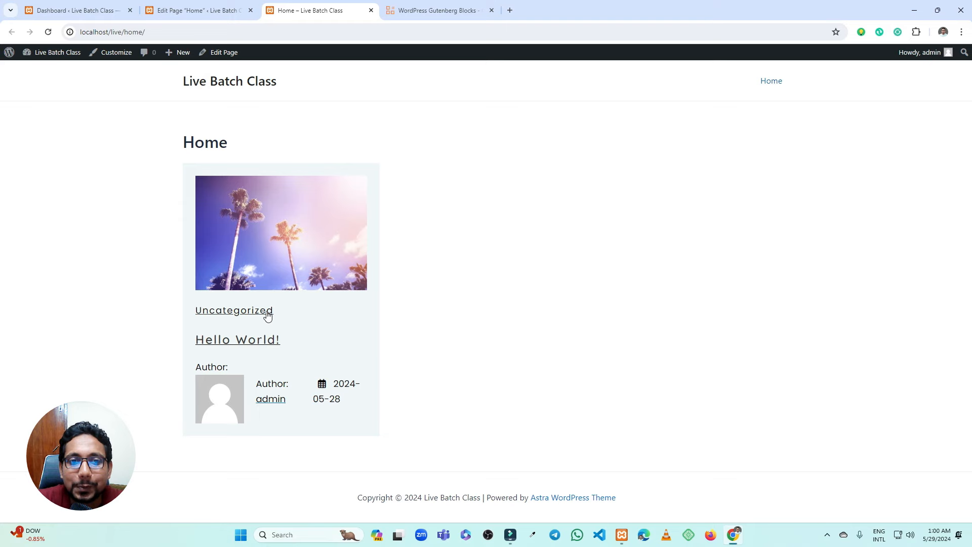
pyautogui.click(197, 10)
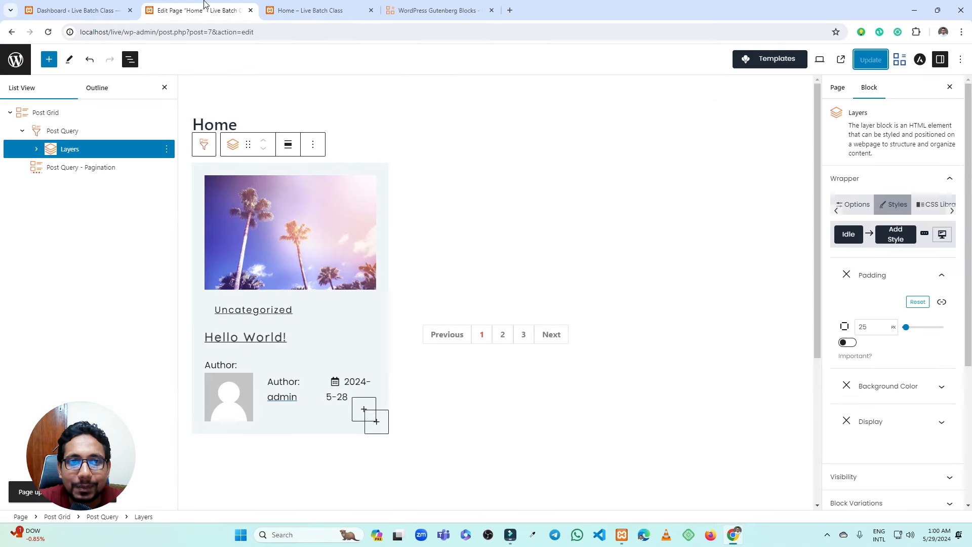
# Select the Post Categories block and review its Items options and its Term Title styles, including Font Style.
pyautogui.click(312, 312)
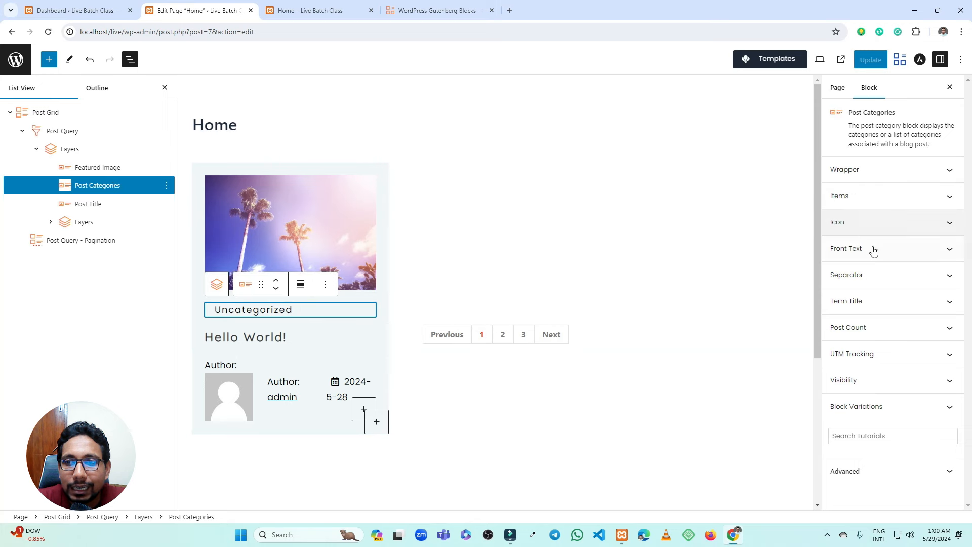
pyautogui.click(871, 196)
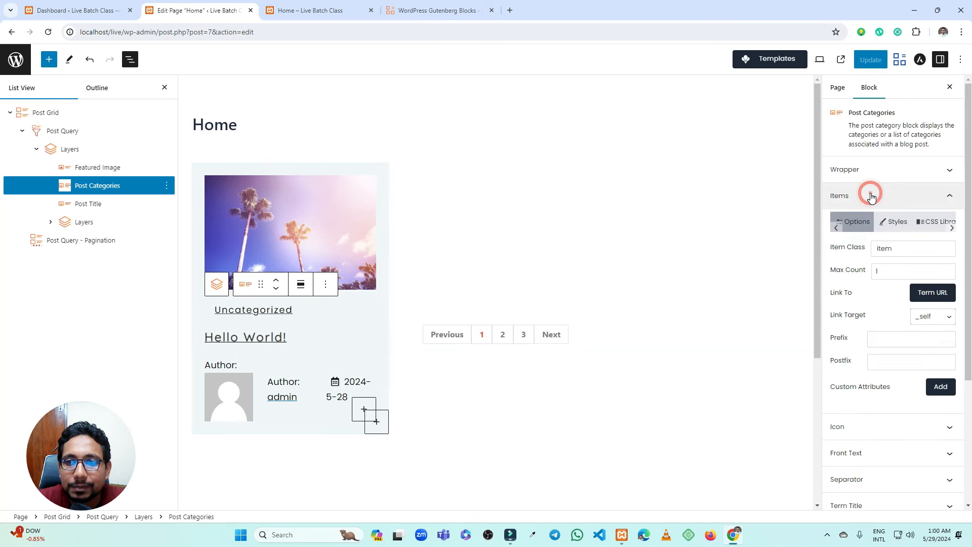
pyautogui.click(872, 196)
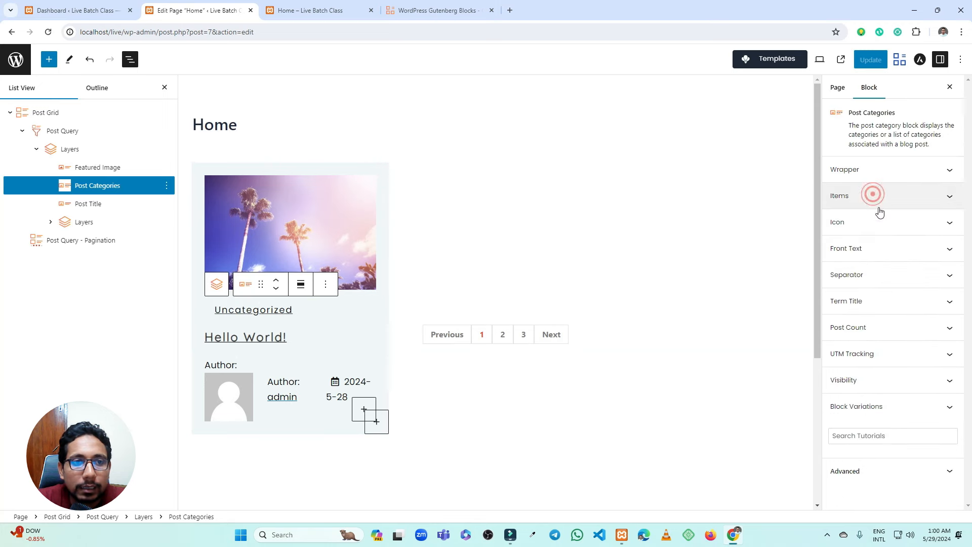
pyautogui.click(124, 183)
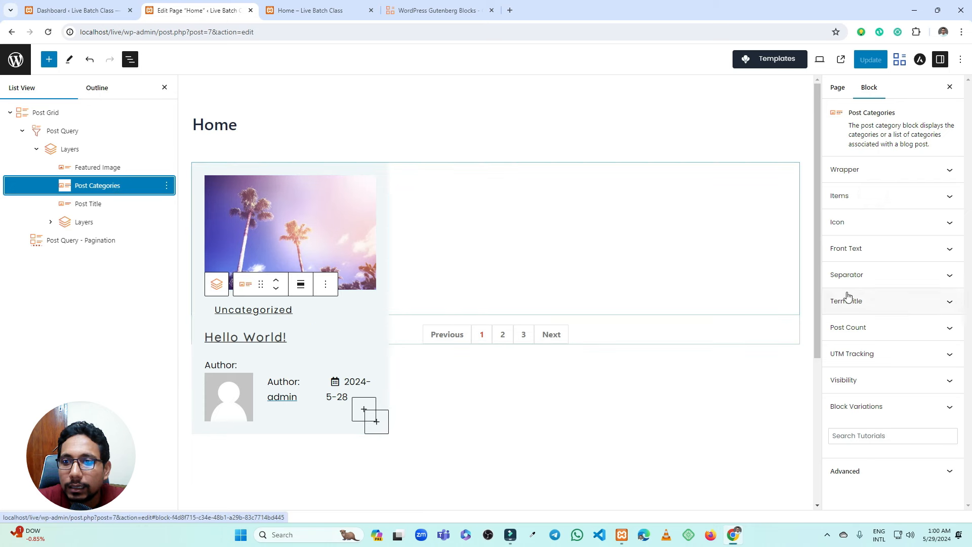
pyautogui.click(867, 302)
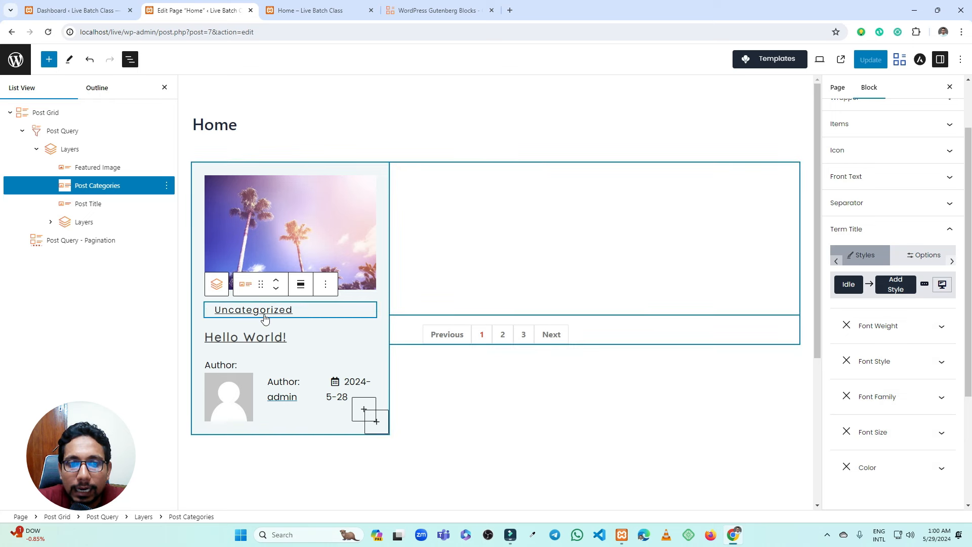
pyautogui.click(890, 358)
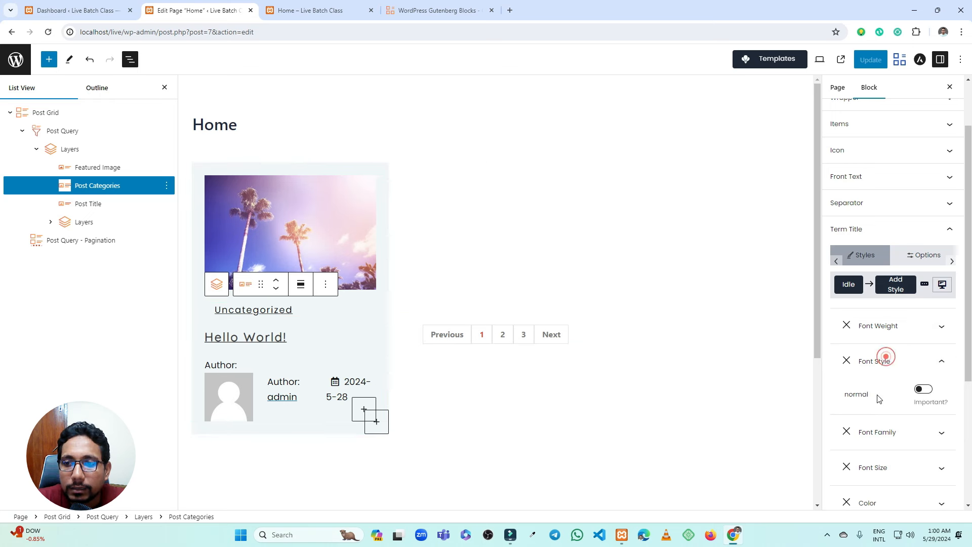
pyautogui.click(868, 395)
pyautogui.click(889, 357)
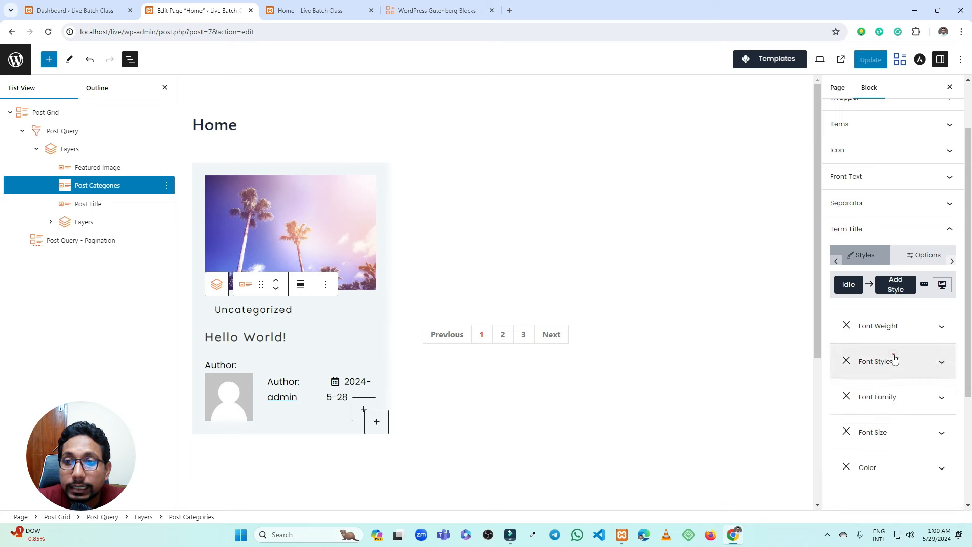
# Add a Text Decoration style to the Post Categories term title and open its settings.
pyautogui.click(896, 288)
pyautogui.click(819, 310)
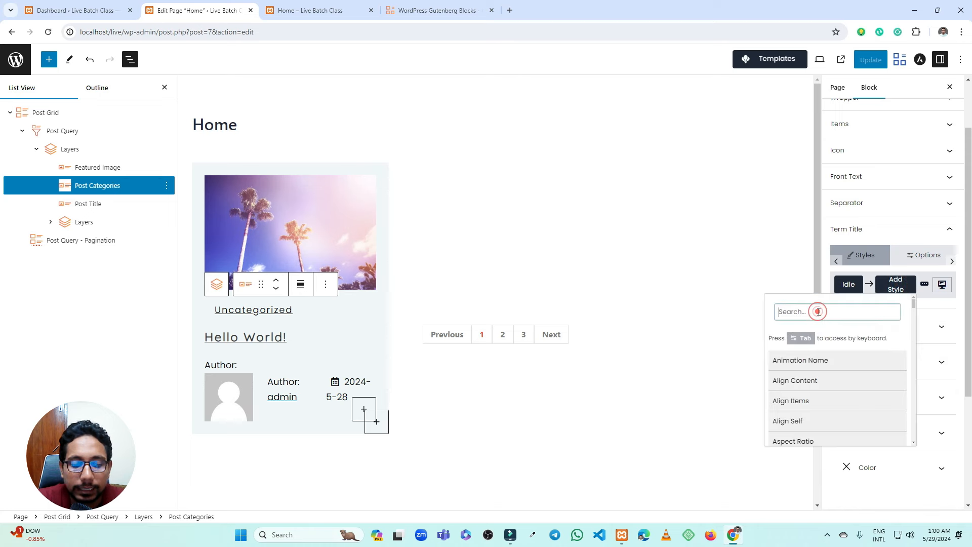
pyautogui.write('text')
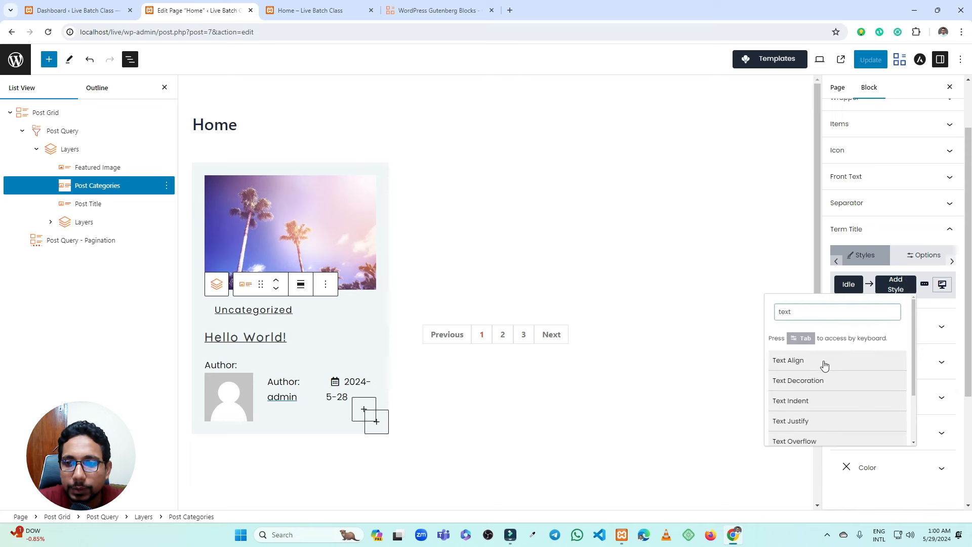
pyautogui.click(817, 383)
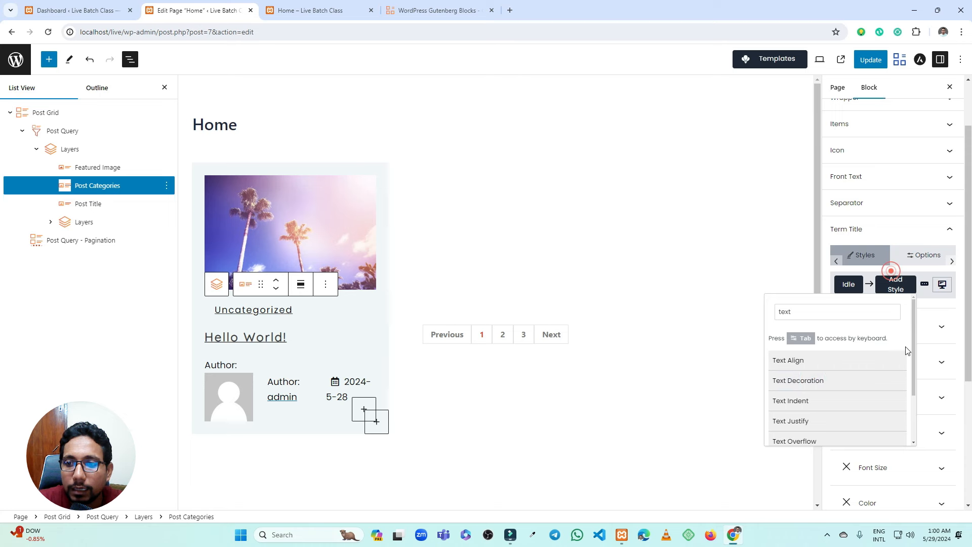
pyautogui.click(893, 326)
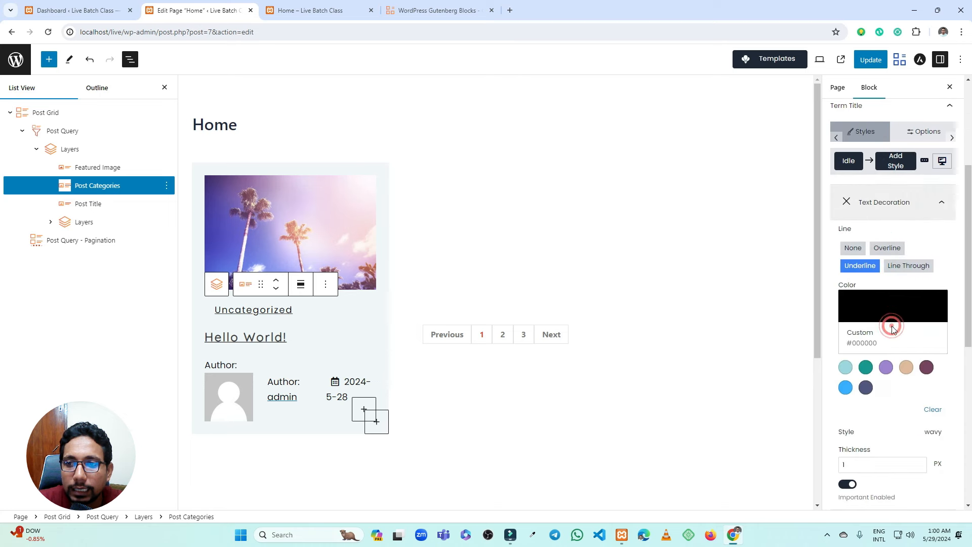
# Set the term title's Text Decoration line to None, trying Overline as an alternative.
pyautogui.click(853, 248)
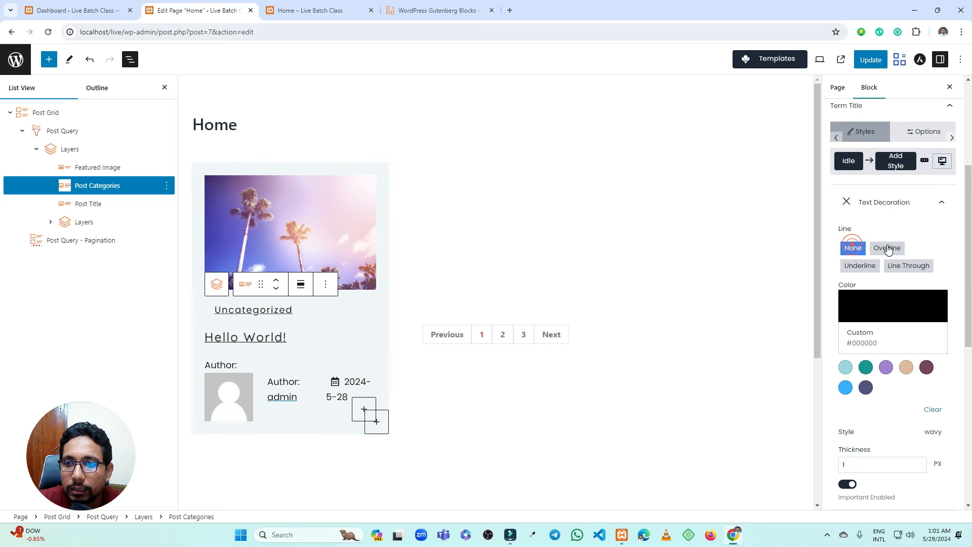
pyautogui.click(859, 248)
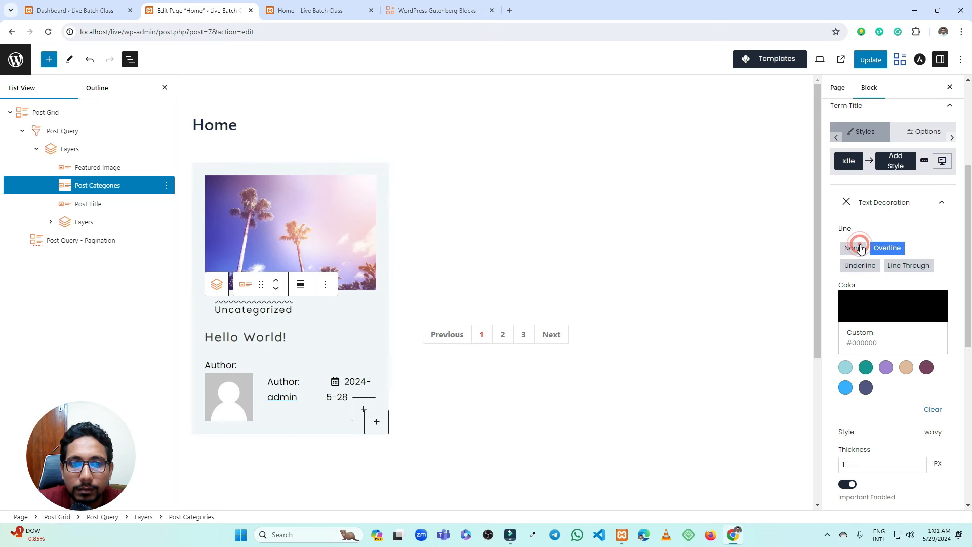
pyautogui.click(887, 249)
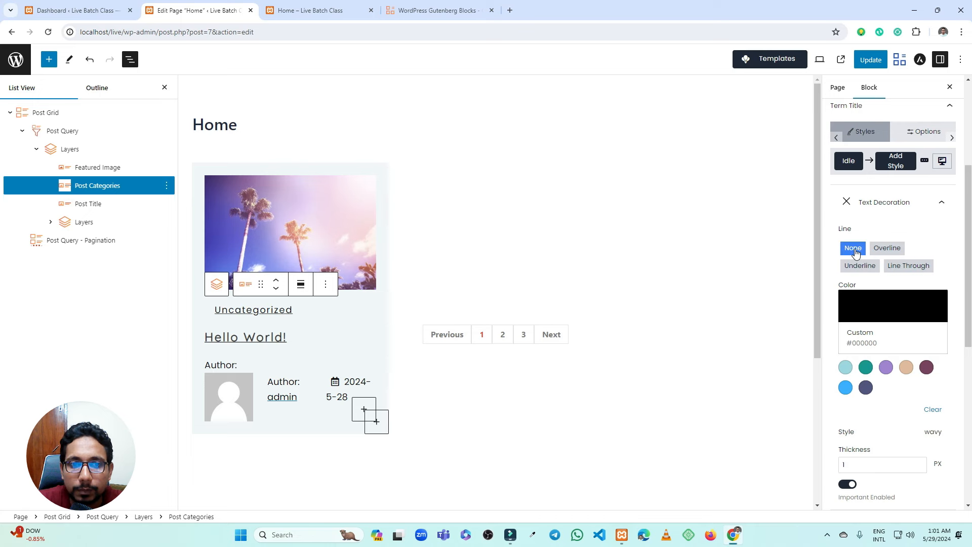
# Update the Home page, check the category link's underline on the live page, and return to the editor.
pyautogui.click(870, 60)
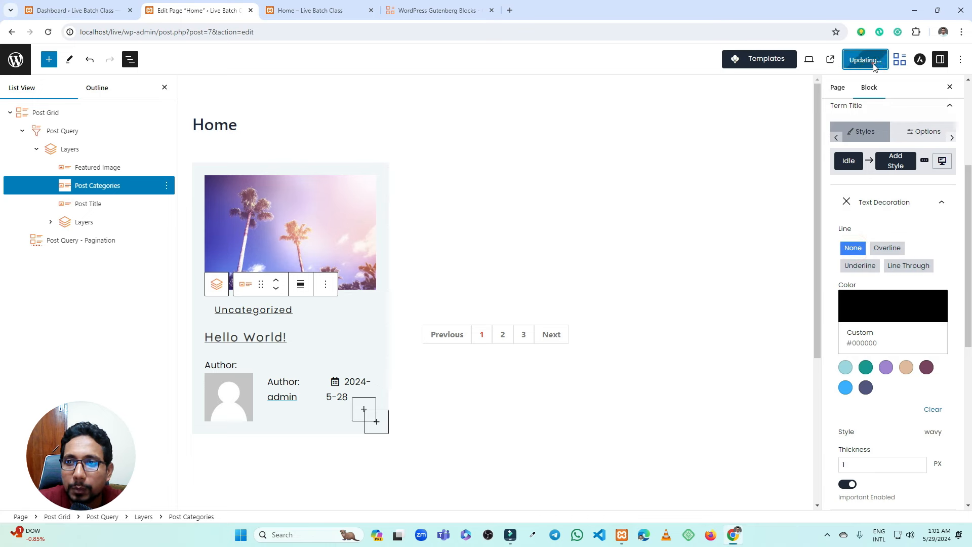
pyautogui.click(344, 9)
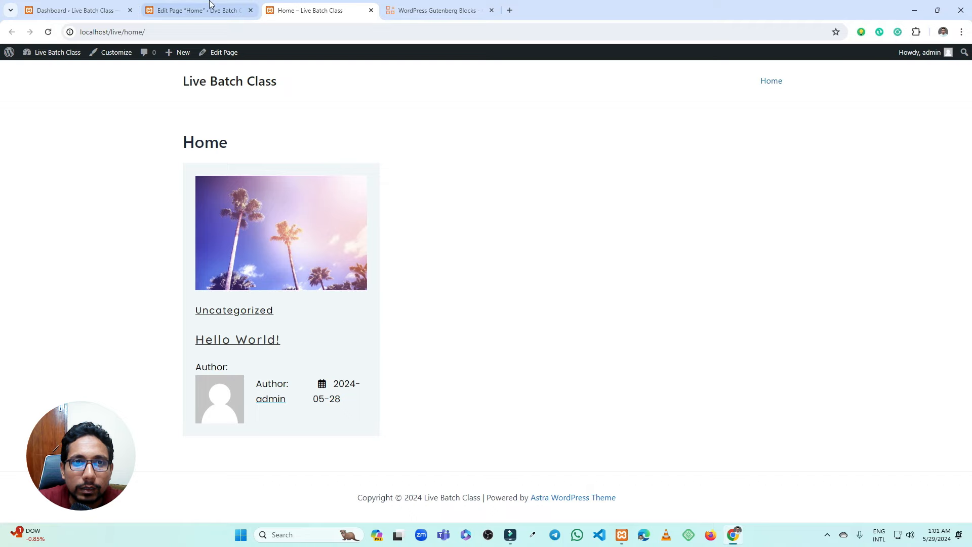
pyautogui.hotkey('ctrl', 'shift', 'Tab')
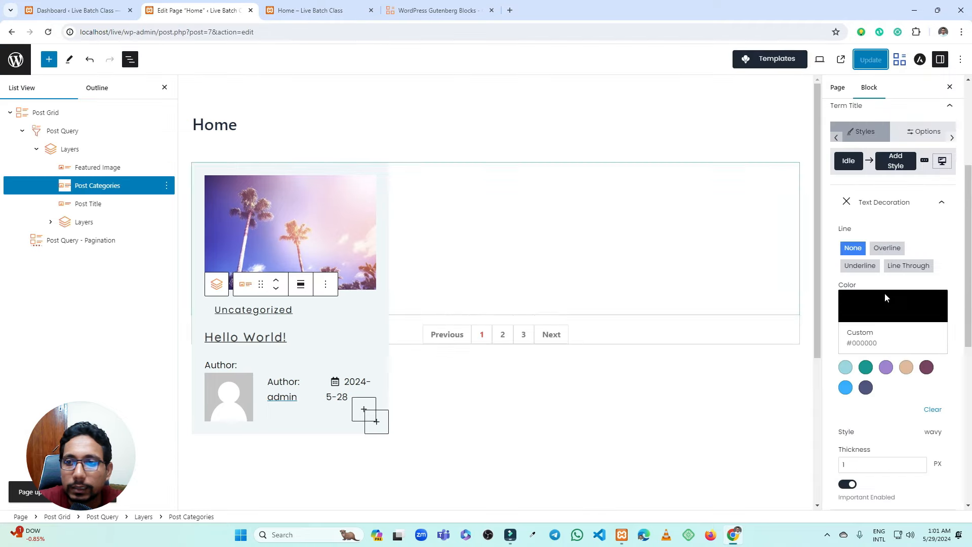
# Set the Text Decoration line of the Post Title block's title styles to None.
pyautogui.click(304, 339)
pyautogui.click(874, 188)
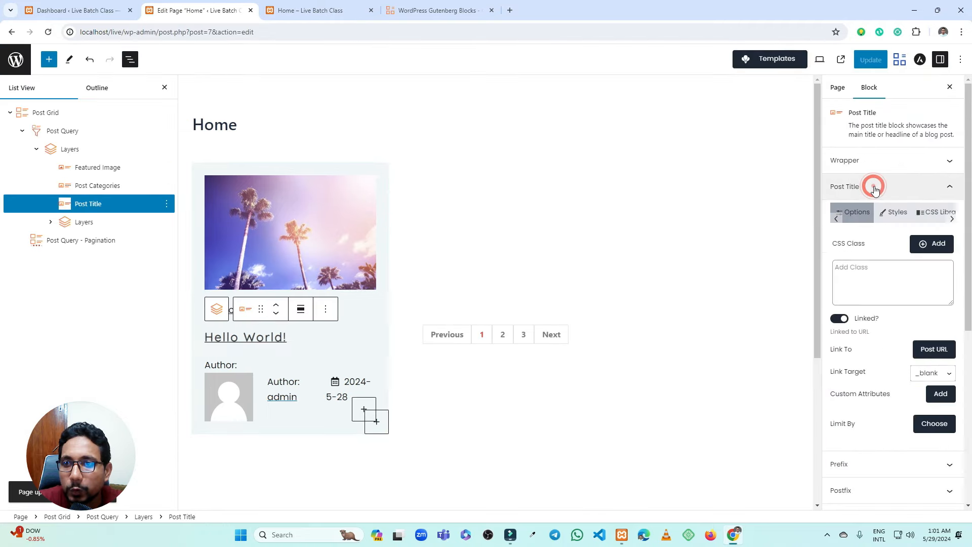
pyautogui.click(890, 214)
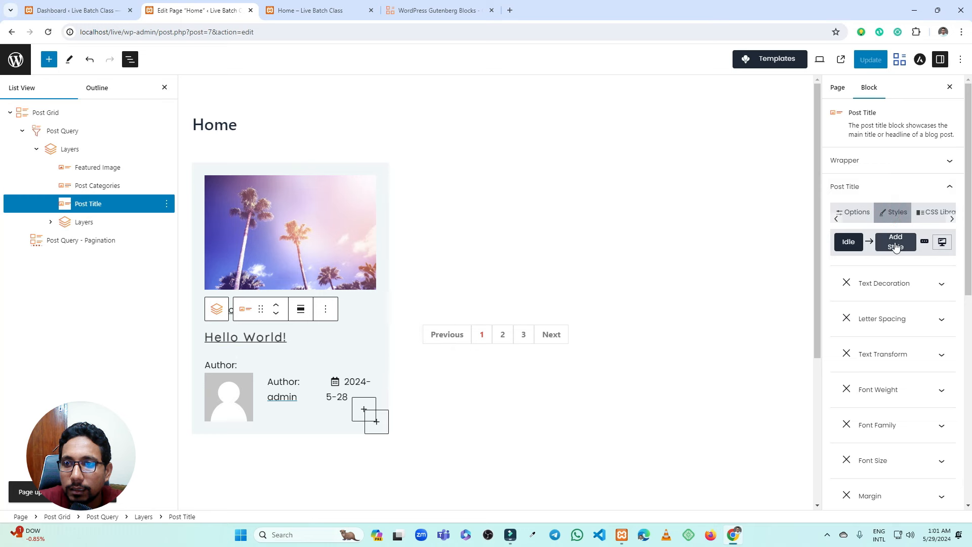
pyautogui.click(888, 285)
pyautogui.scroll(-2, 887, 283)
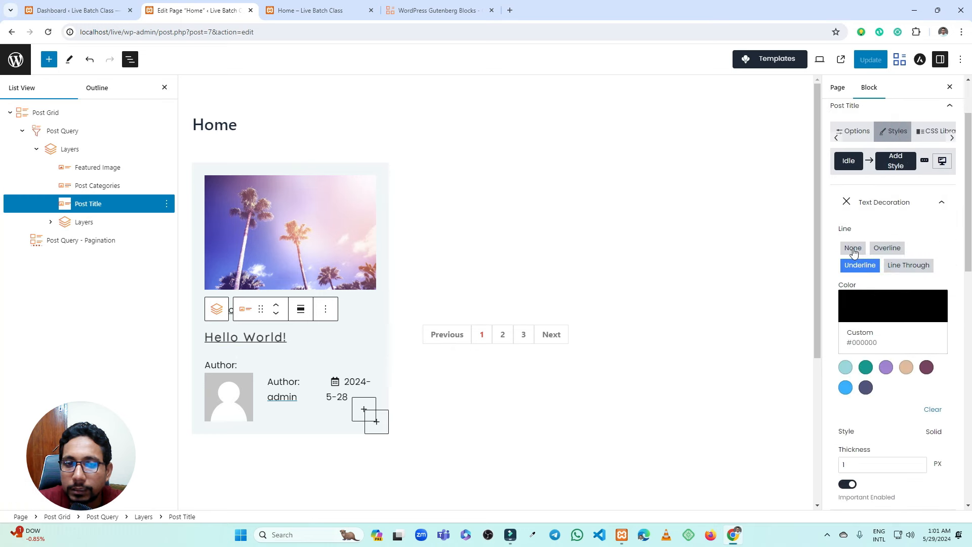
pyautogui.click(853, 249)
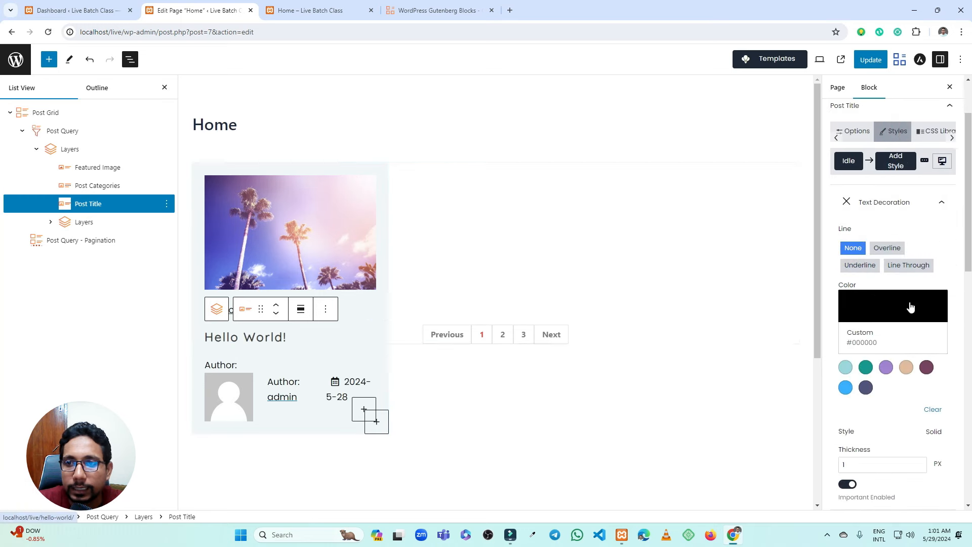
# Update the Home page, check the post title on the reloaded live page, and return to the editor.
pyautogui.click(871, 60)
pyautogui.click(354, 6)
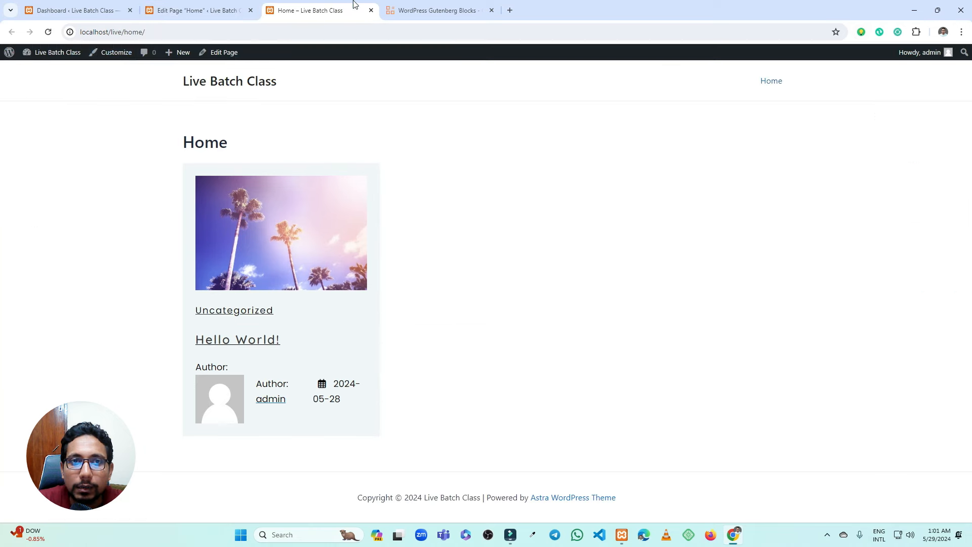
pyautogui.click(48, 33)
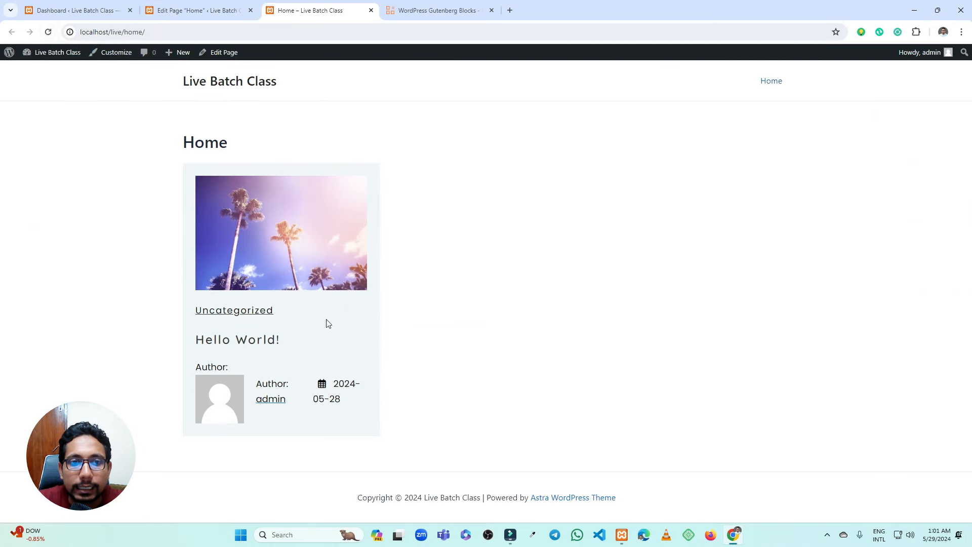
pyautogui.click(191, 7)
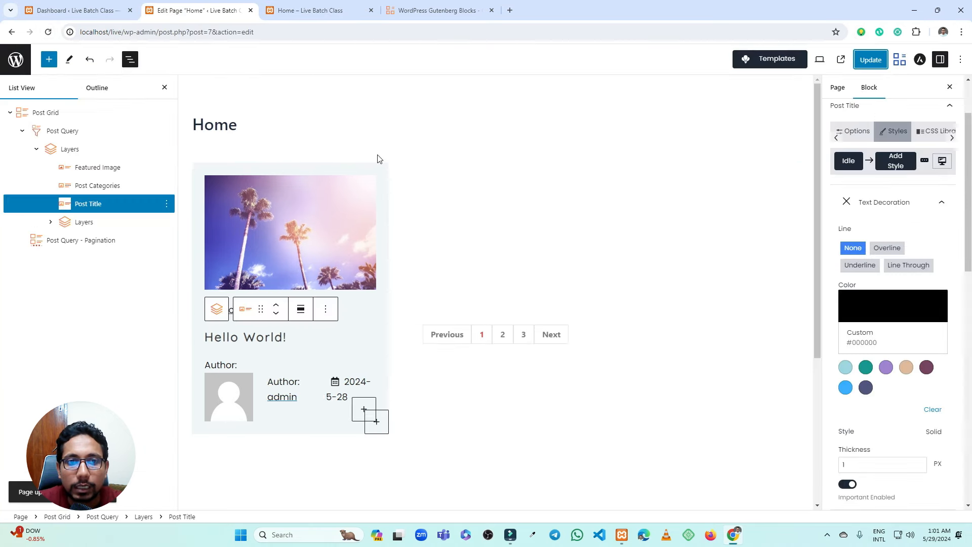
# Select the Post Categories block and review the Text Decoration setting in its Term Title styles.
pyautogui.click(355, 312)
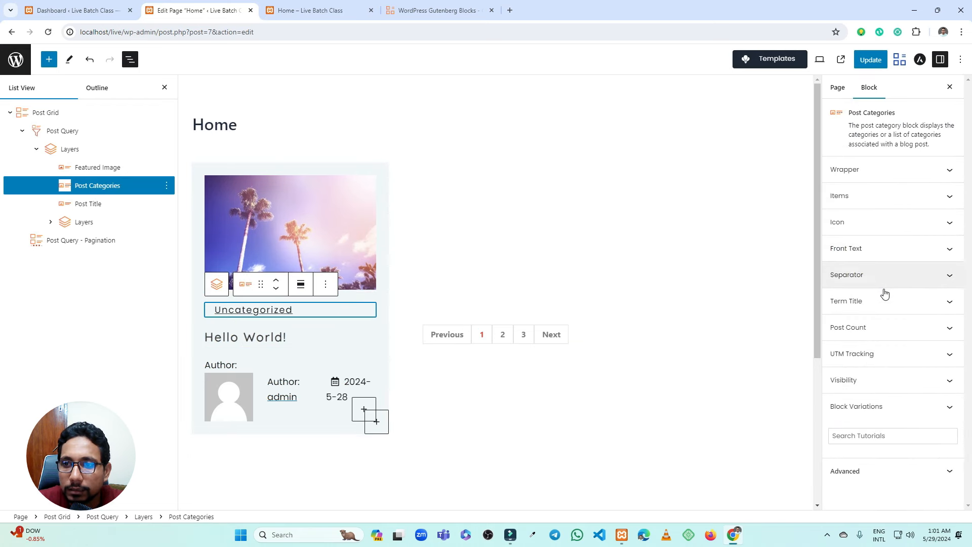
pyautogui.click(884, 306)
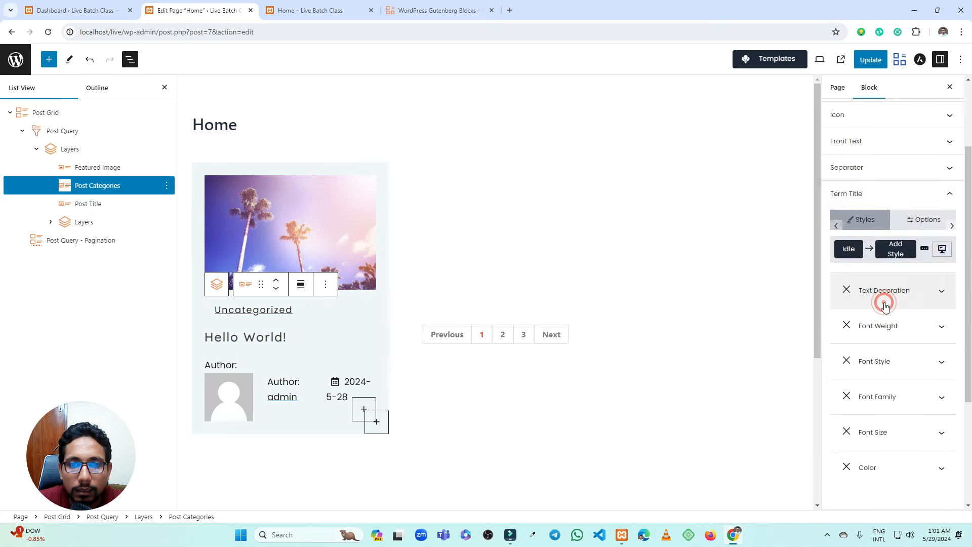
pyautogui.click(887, 295)
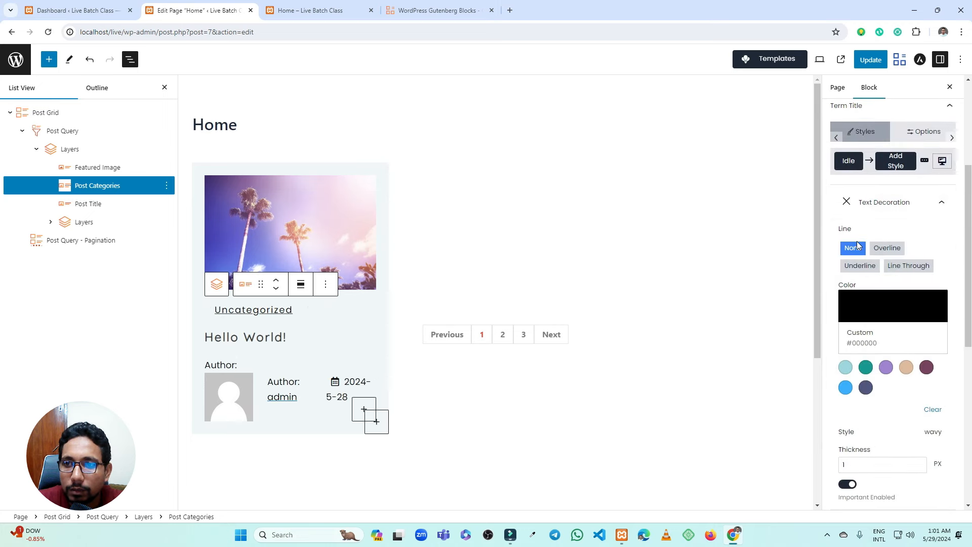
pyautogui.scroll(2, 855, 293)
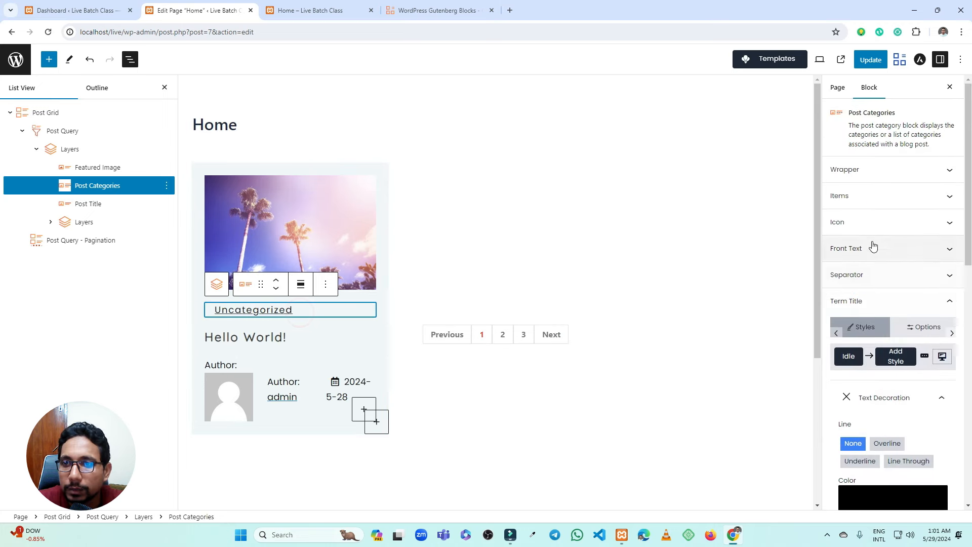
# Add a Text Decoration style to the Post Categories block's Items and set its line to None.
pyautogui.click(860, 195)
pyautogui.click(882, 228)
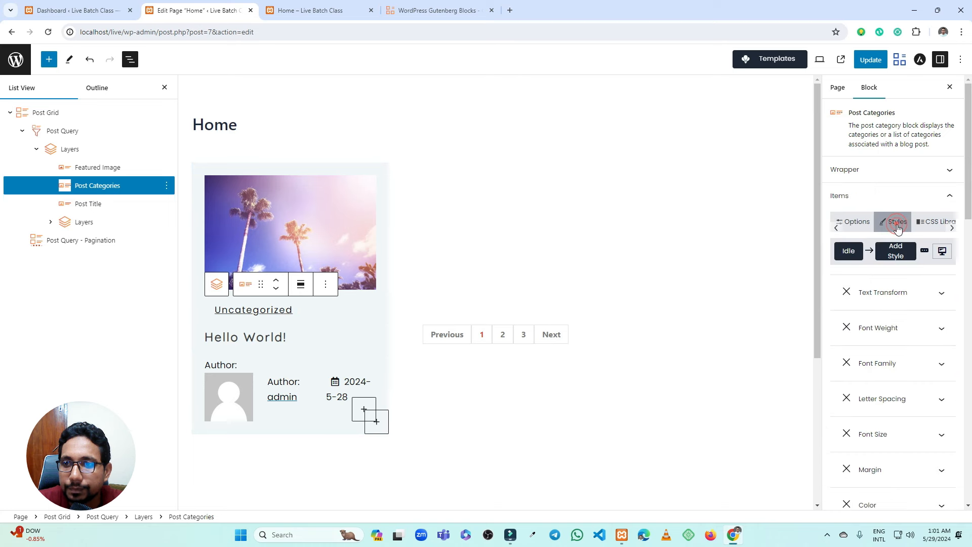
pyautogui.click(890, 293)
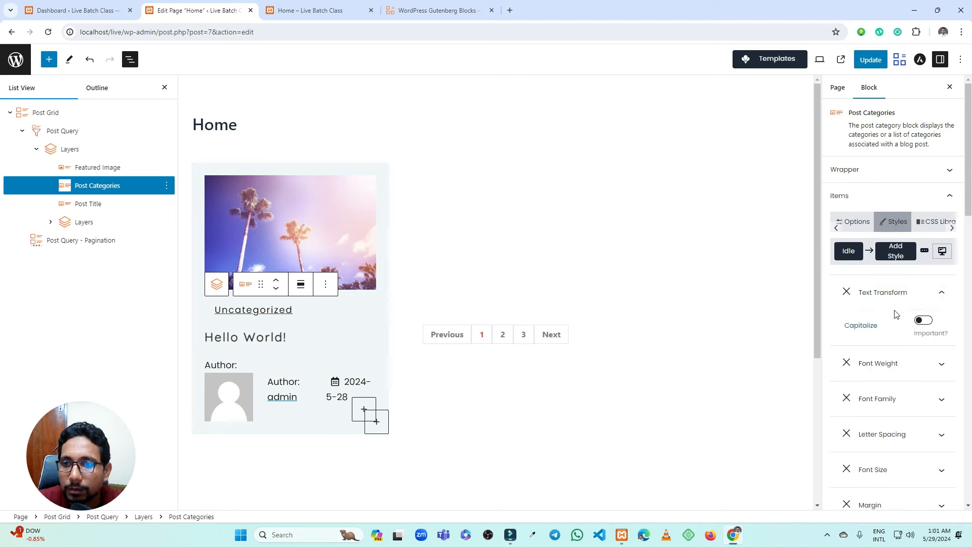
pyautogui.click(892, 292)
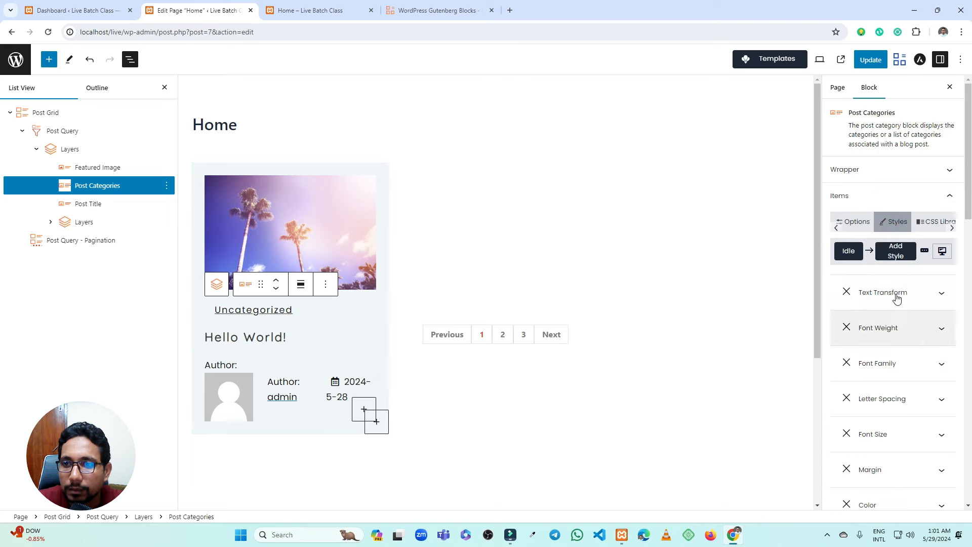
pyautogui.click(895, 250)
pyautogui.click(844, 280)
pyautogui.write('t')
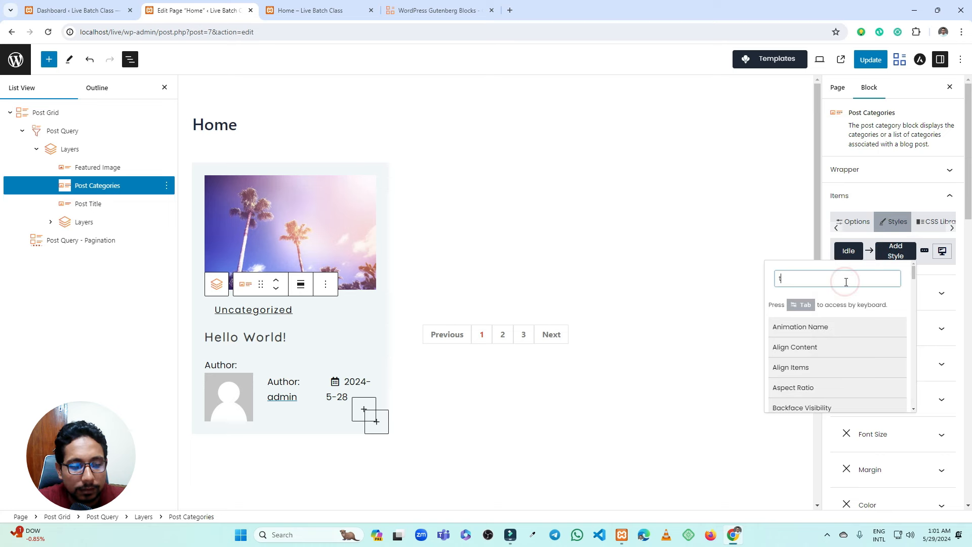
pyautogui.write('ext')
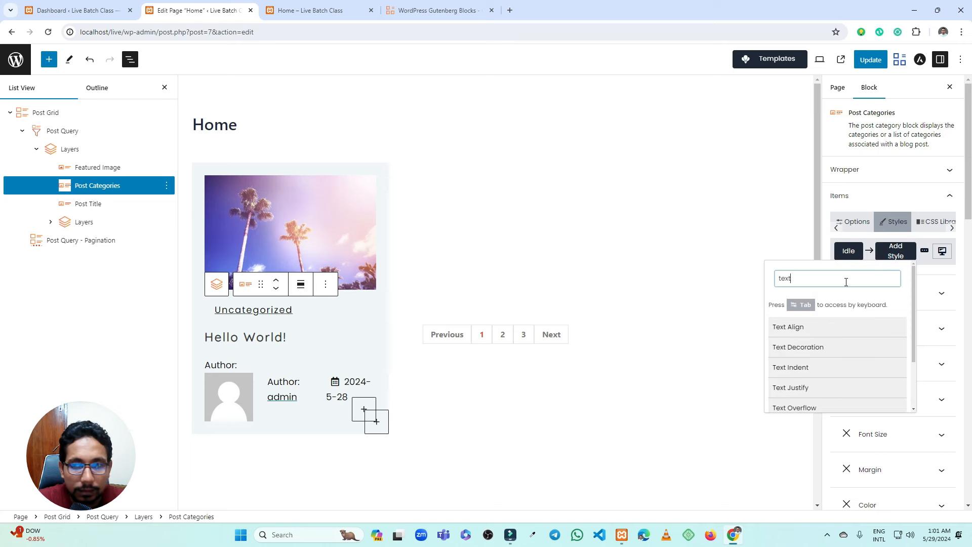
pyautogui.click(833, 349)
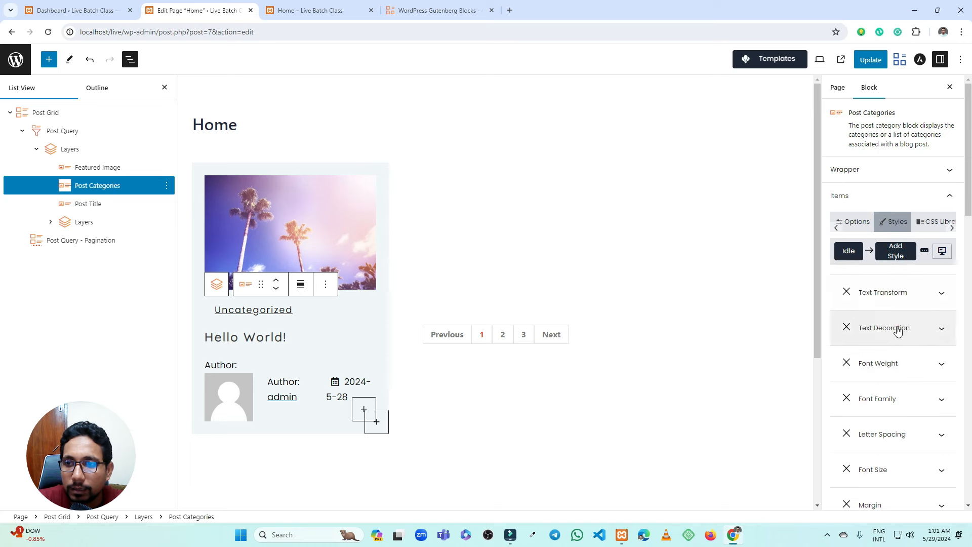
pyautogui.click(897, 332)
pyautogui.click(854, 249)
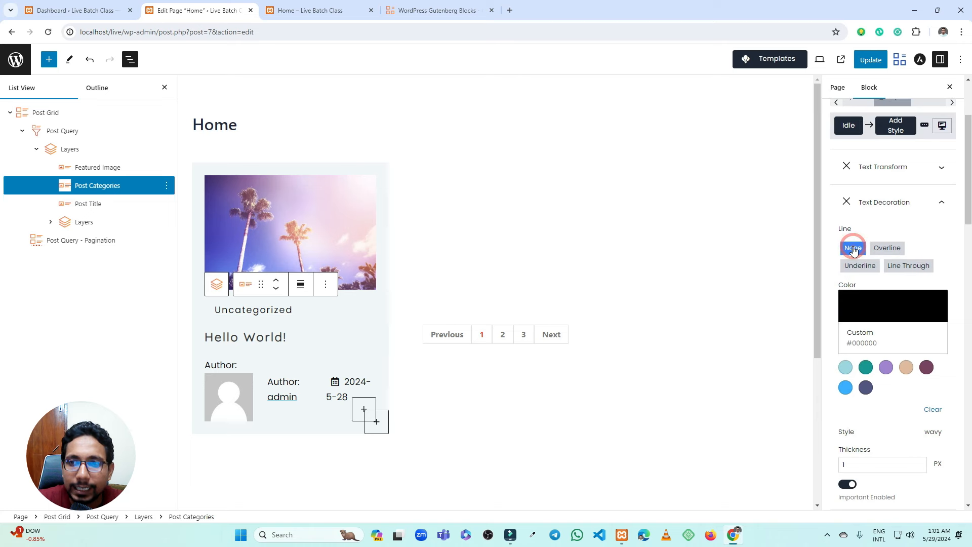
# Review the Items options of the Post Categories block and its Text Decoration style settings.
pyautogui.scroll(3, 874, 204)
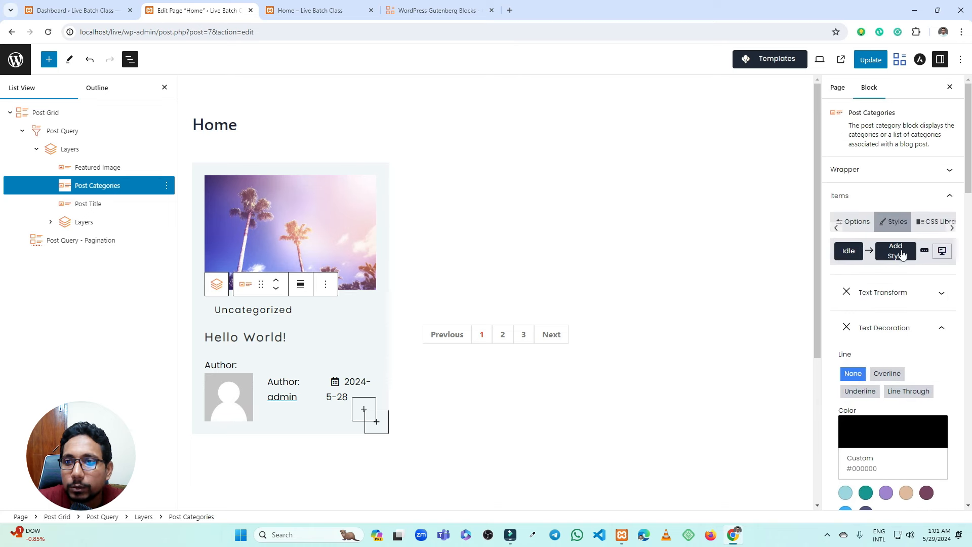
pyautogui.click(850, 221)
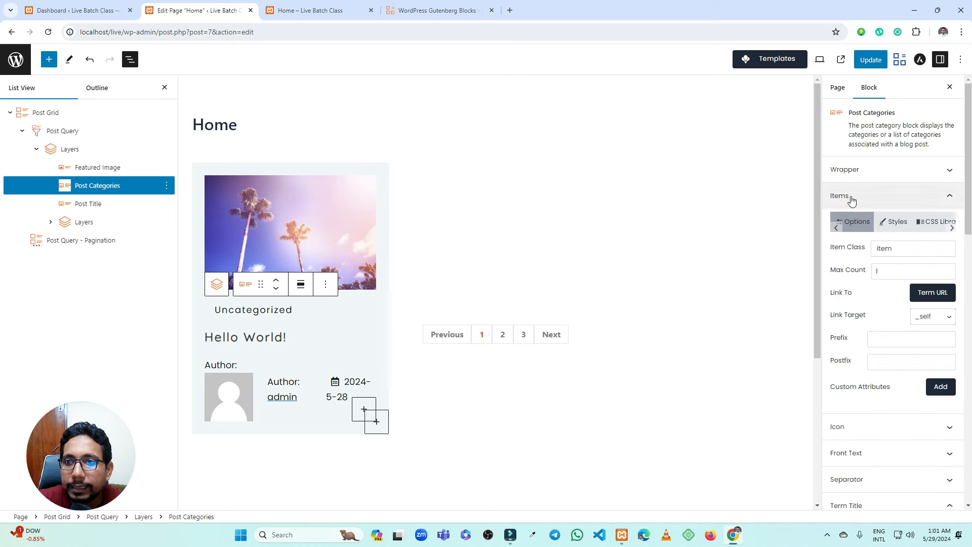
pyautogui.click(894, 221)
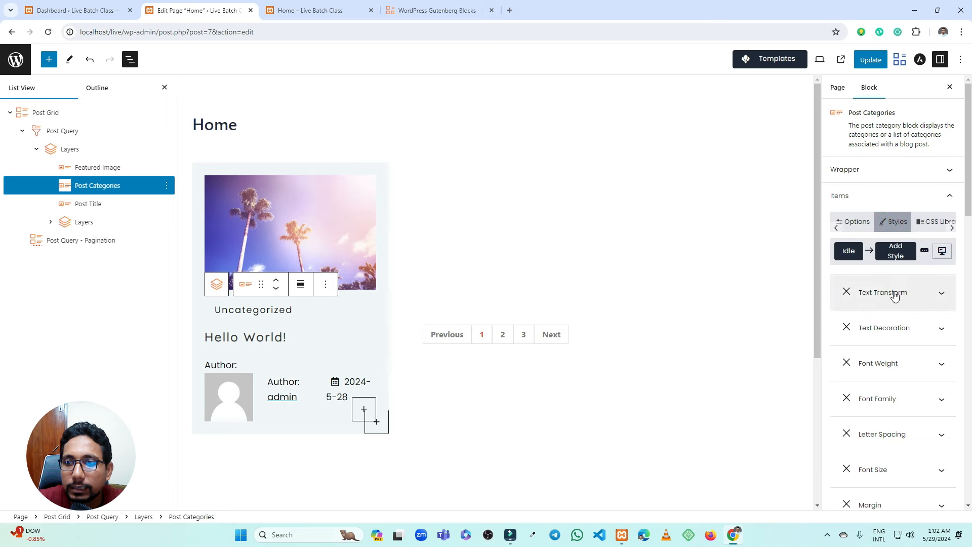
pyautogui.click(892, 328)
pyautogui.scroll(-2, 889, 324)
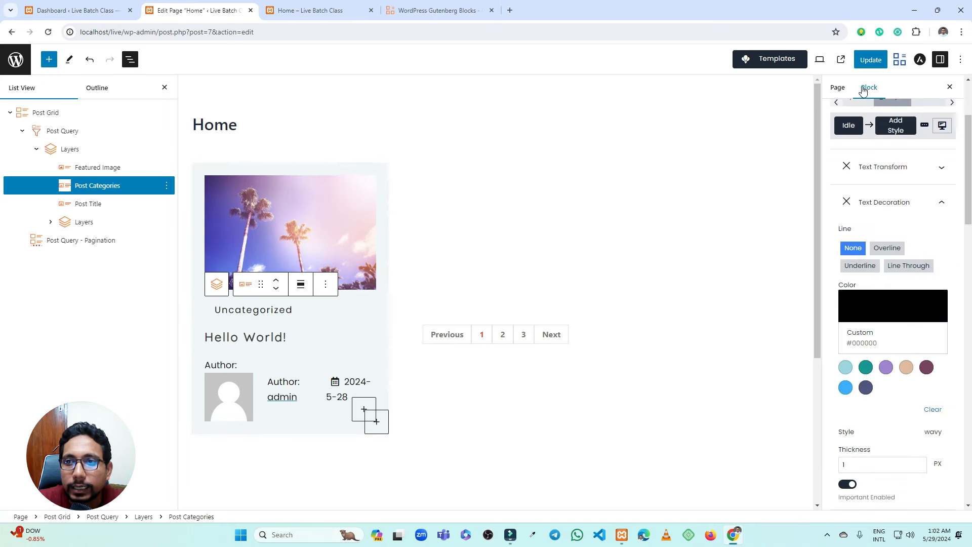
# Update the Home page, check the category link's decoration on the live page, and return to the editor.
pyautogui.click(871, 60)
pyautogui.click(323, 11)
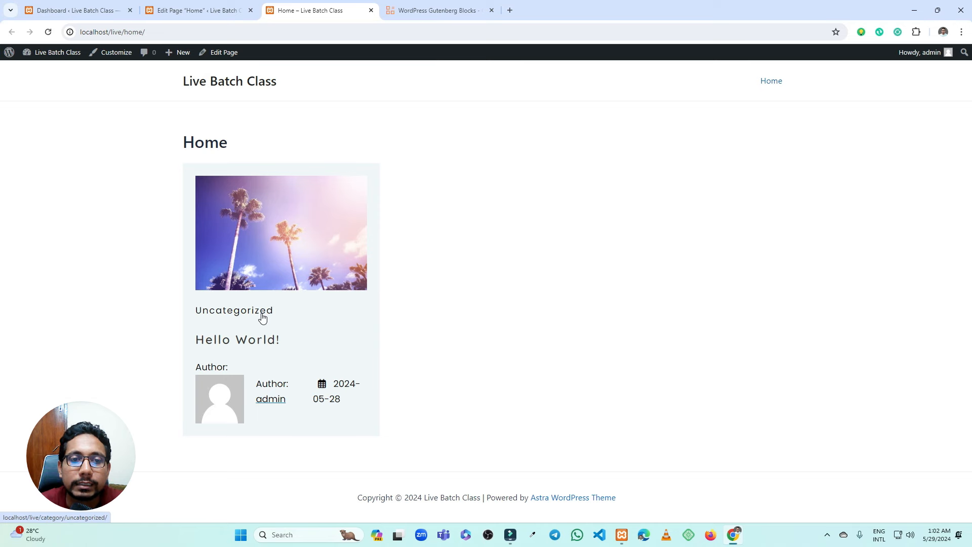
pyautogui.click(198, 10)
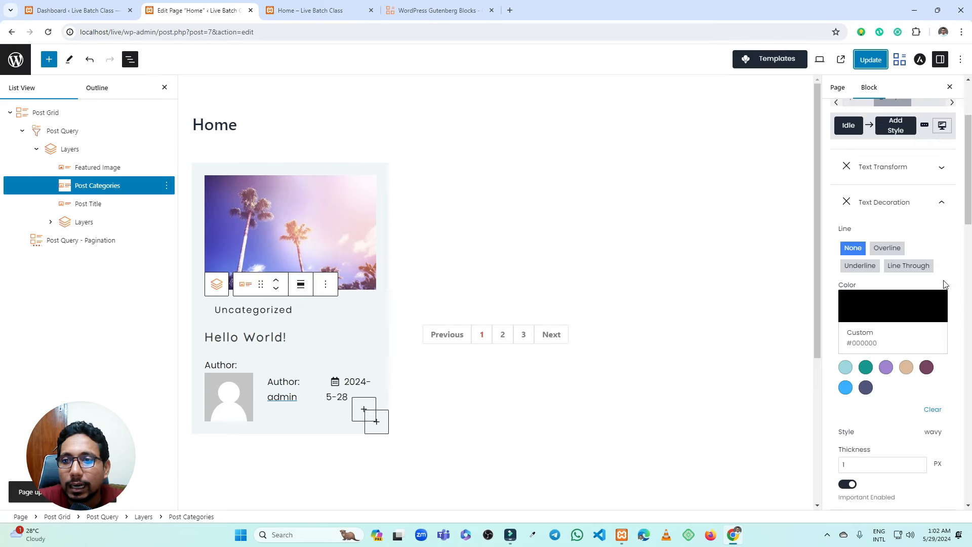
# Set the Color style of the Post Categories items to #774360, trying #A084CF first.
pyautogui.click(861, 202)
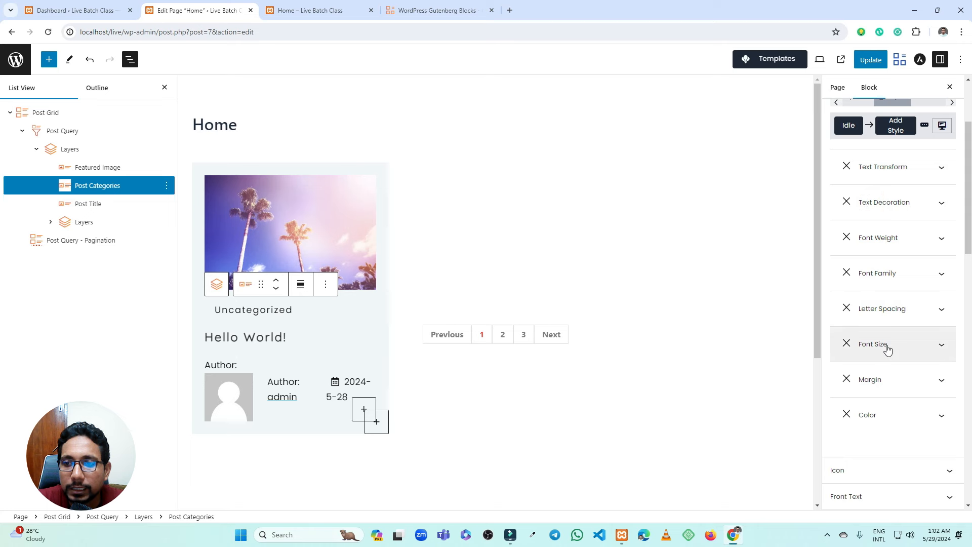
pyautogui.click(889, 412)
pyautogui.scroll(-2, 891, 403)
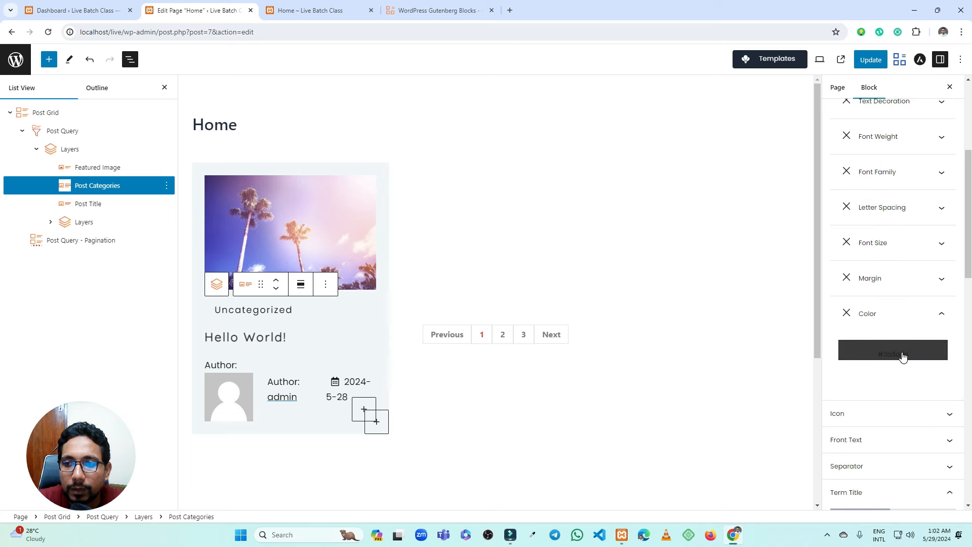
pyautogui.click(902, 356)
pyautogui.click(891, 464)
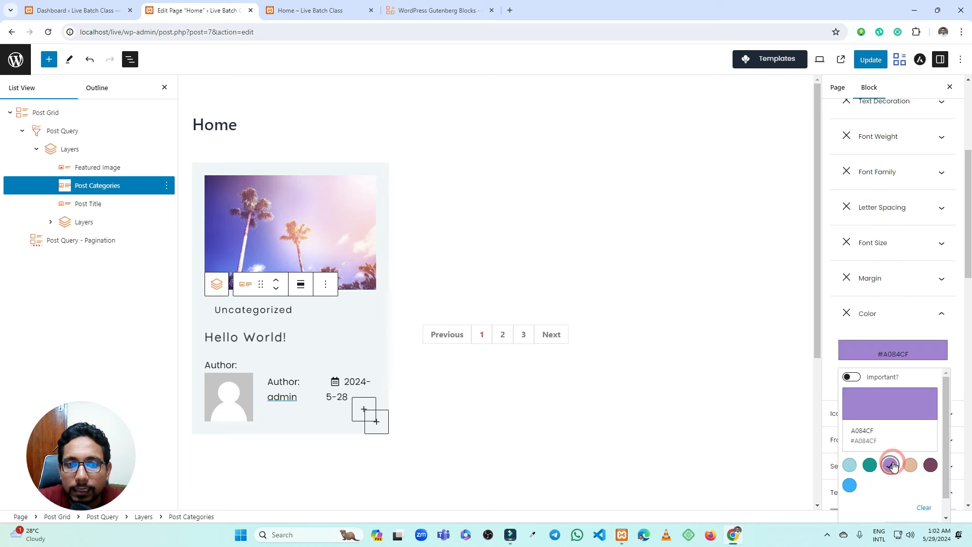
pyautogui.click(931, 465)
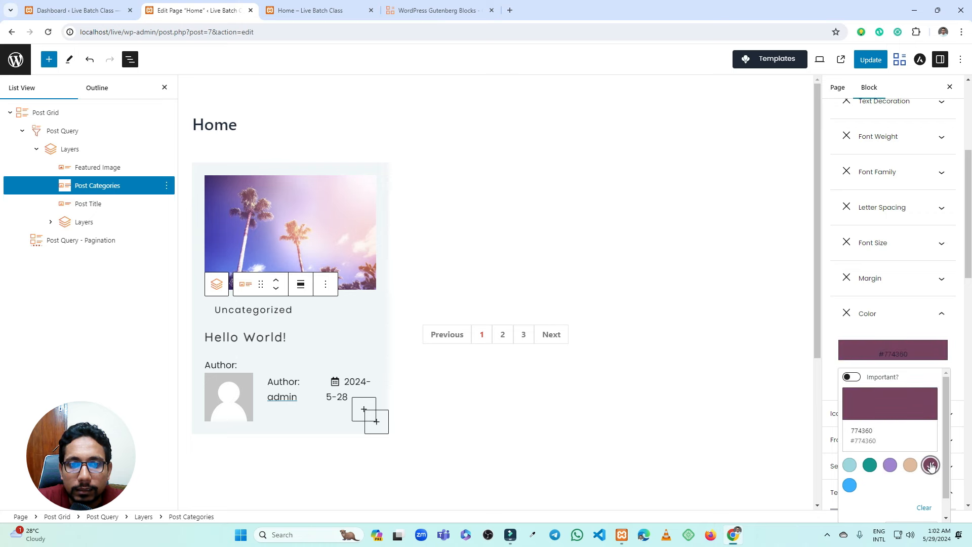
pyautogui.click(907, 354)
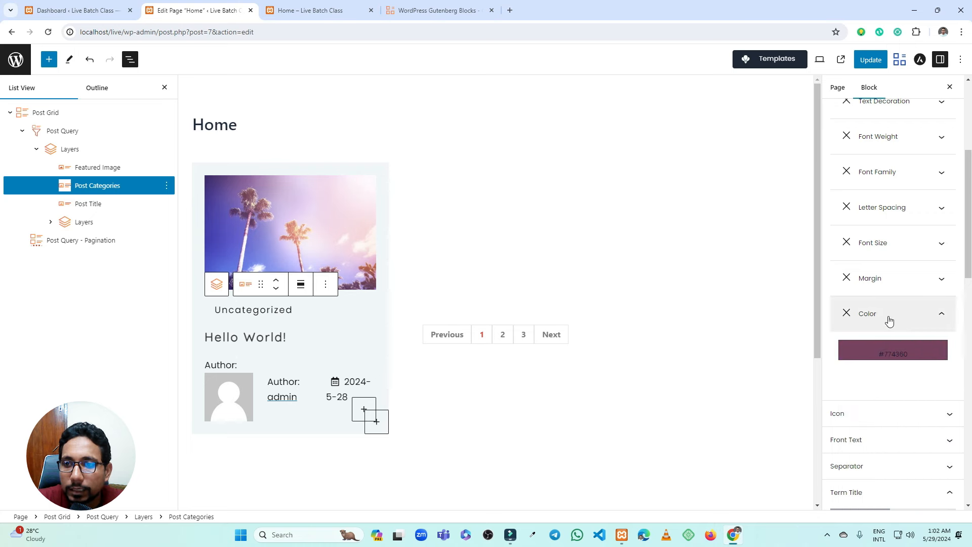
# Update the Home page, check the category's text color on the live page, and return to the editor.
pyautogui.click(870, 58)
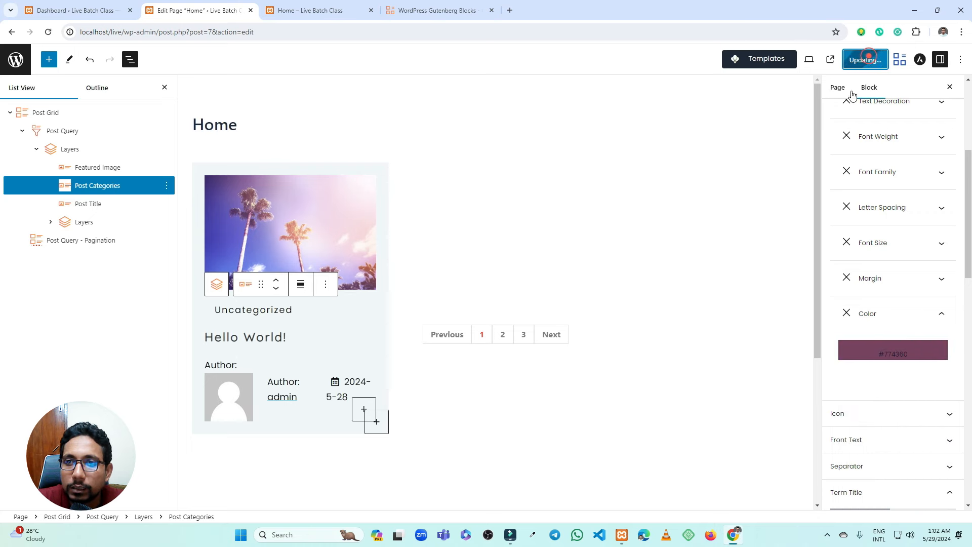
pyautogui.click(310, 11)
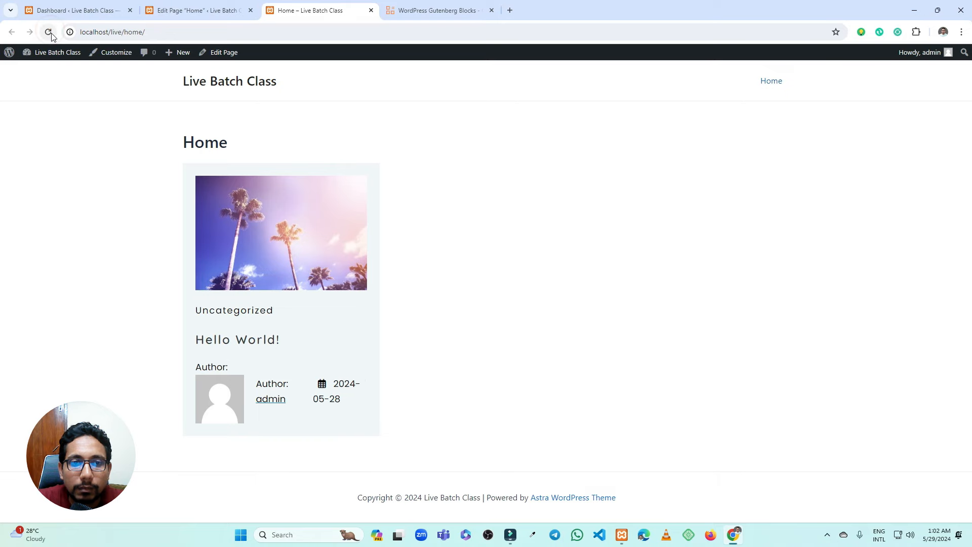
pyautogui.click(167, 10)
# Set the Color style of the Post Categories block's Front Text to the light tan swatch.
pyautogui.scroll(5, 898, 338)
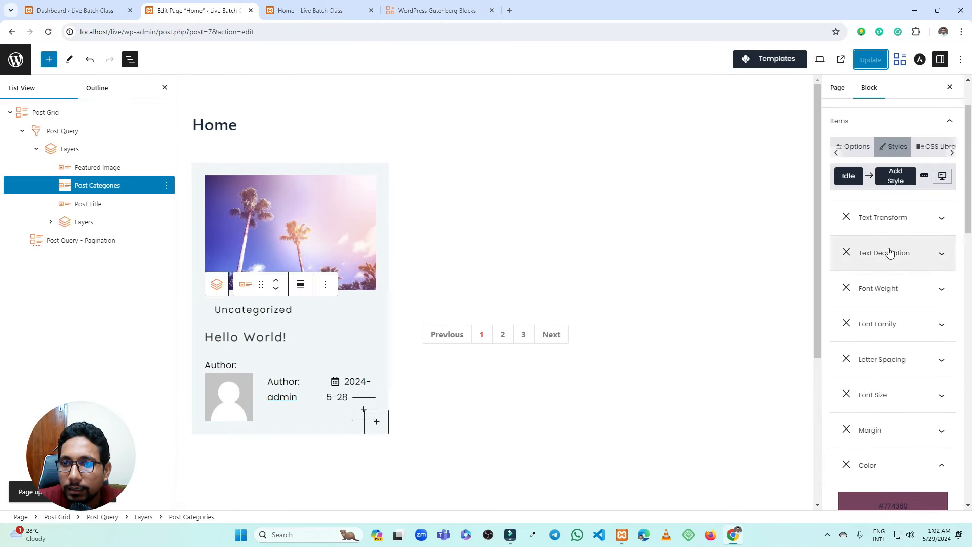
pyautogui.click(866, 202)
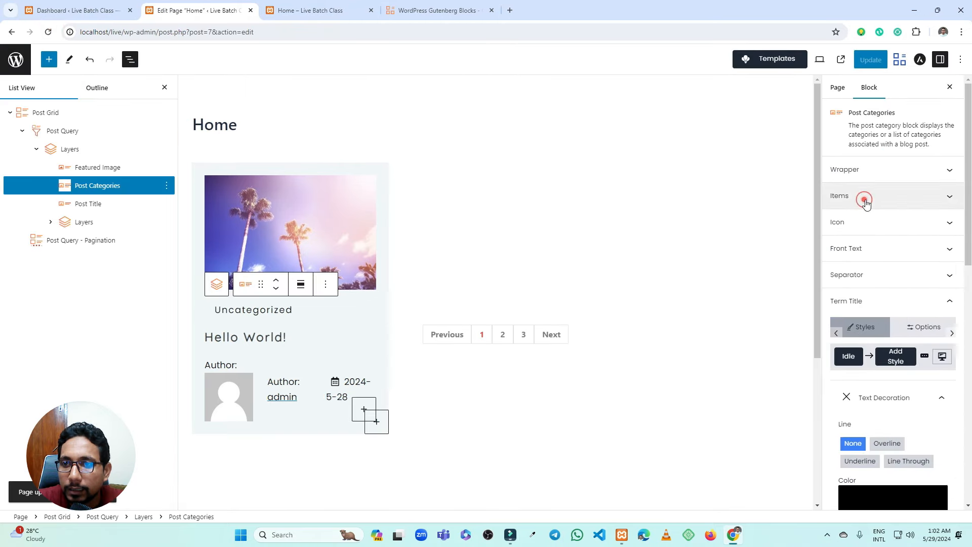
pyautogui.click(873, 249)
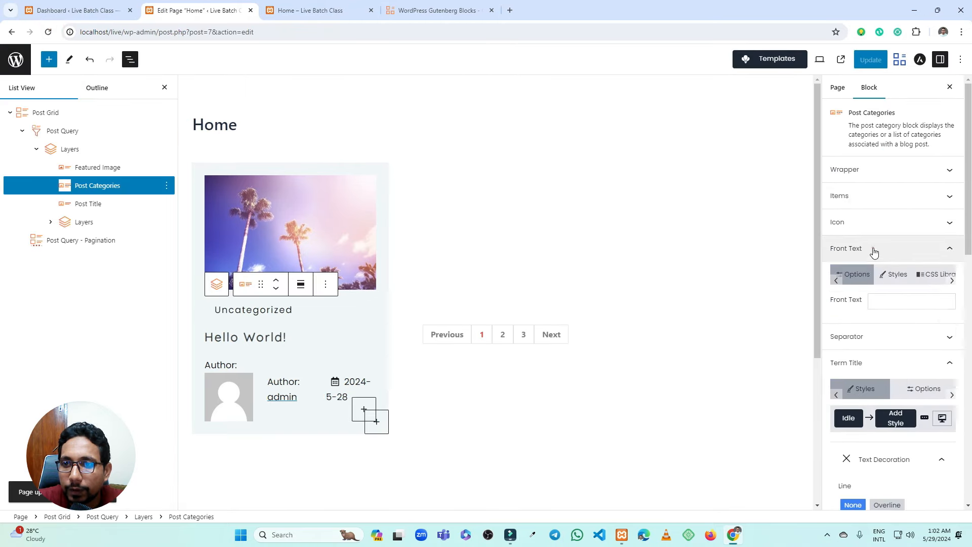
pyautogui.click(893, 274)
pyautogui.scroll(-1, 897, 280)
pyautogui.click(896, 405)
pyautogui.scroll(-3, 896, 405)
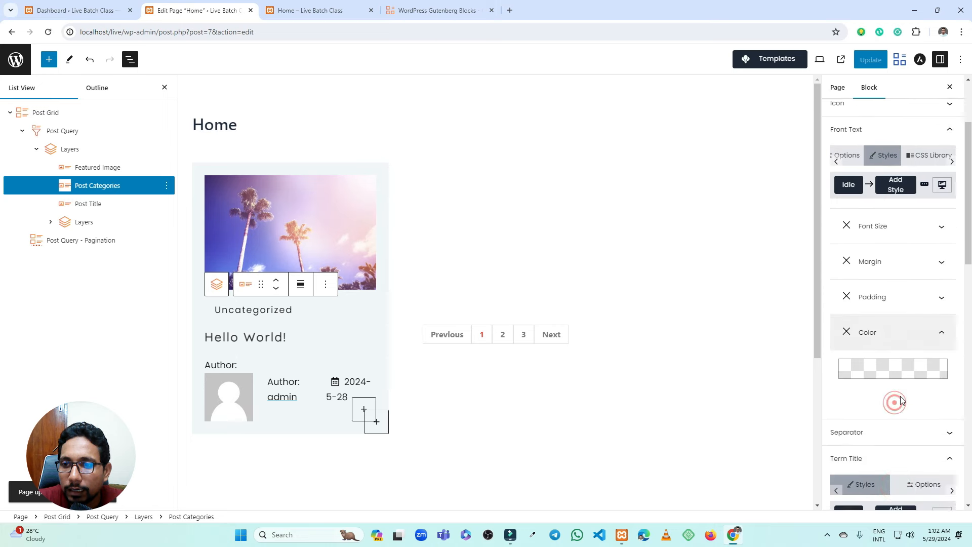
pyautogui.click(882, 282)
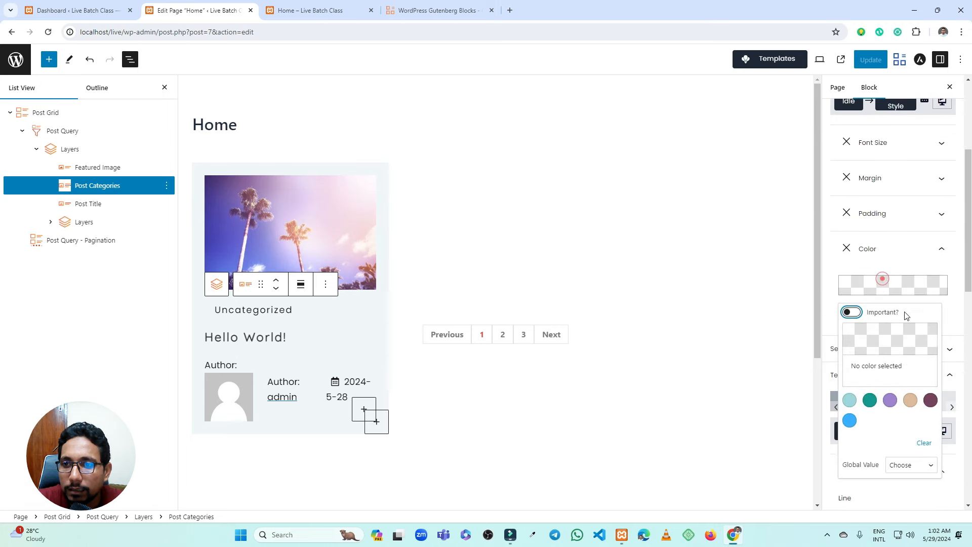
pyautogui.click(911, 401)
pyautogui.click(892, 285)
pyautogui.click(880, 248)
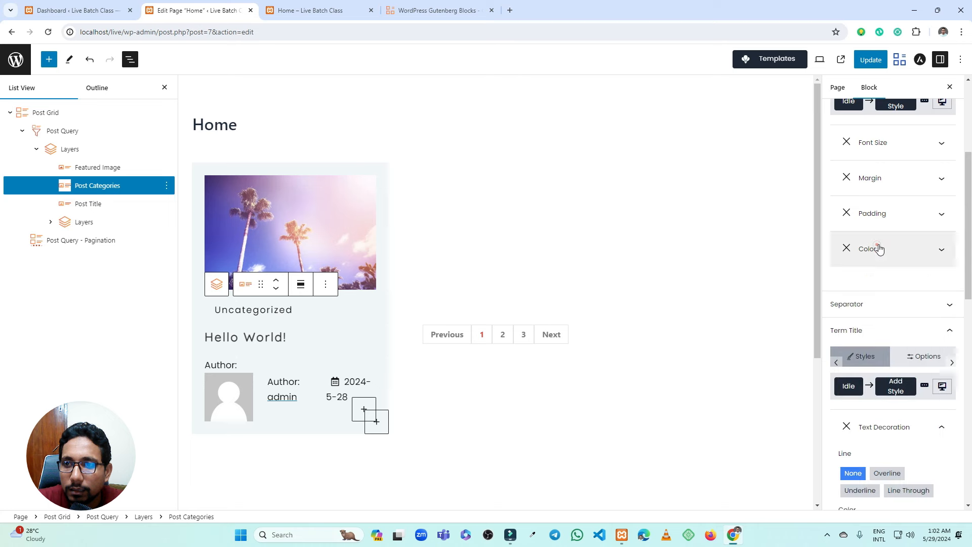
pyautogui.scroll(4, 880, 248)
pyautogui.click(879, 249)
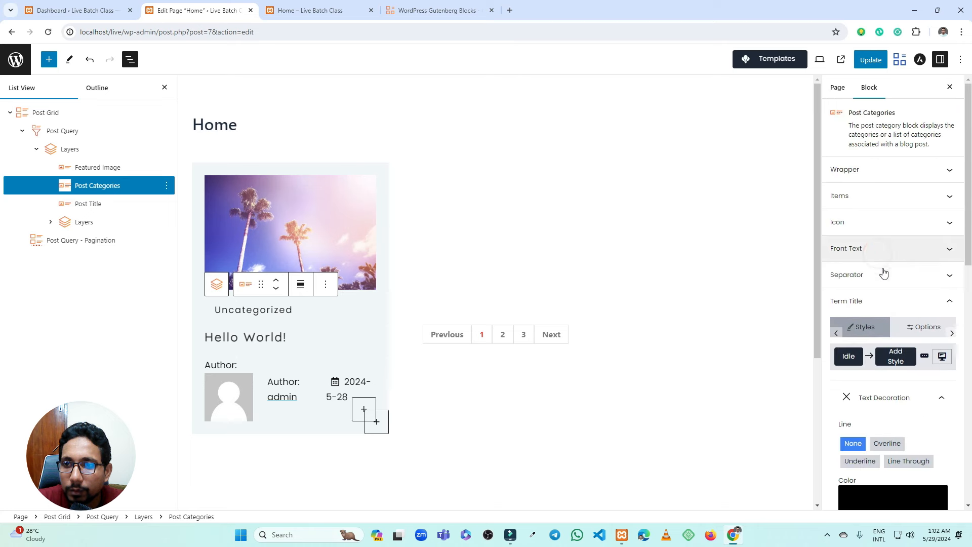
# Set the Color style of the Post Categories block's Term Title to #774360.
pyautogui.click(880, 303)
pyautogui.click(880, 305)
pyautogui.scroll(-3, 881, 306)
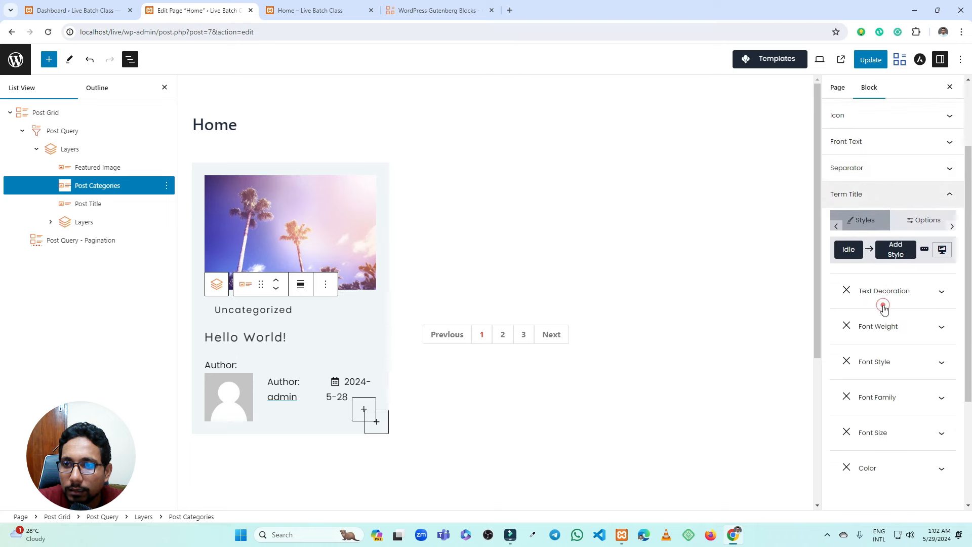
pyautogui.click(889, 415)
pyautogui.scroll(-3, 898, 380)
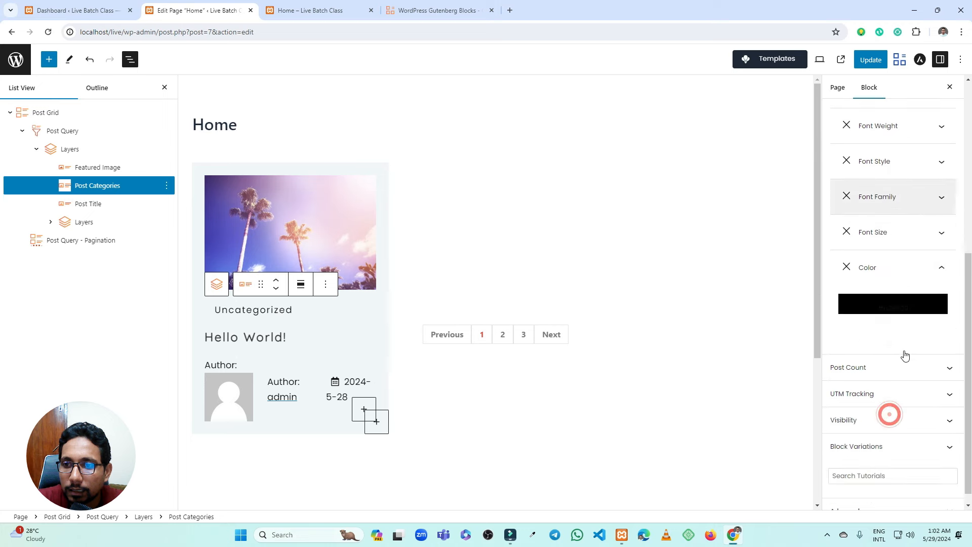
pyautogui.click(891, 304)
pyautogui.click(930, 417)
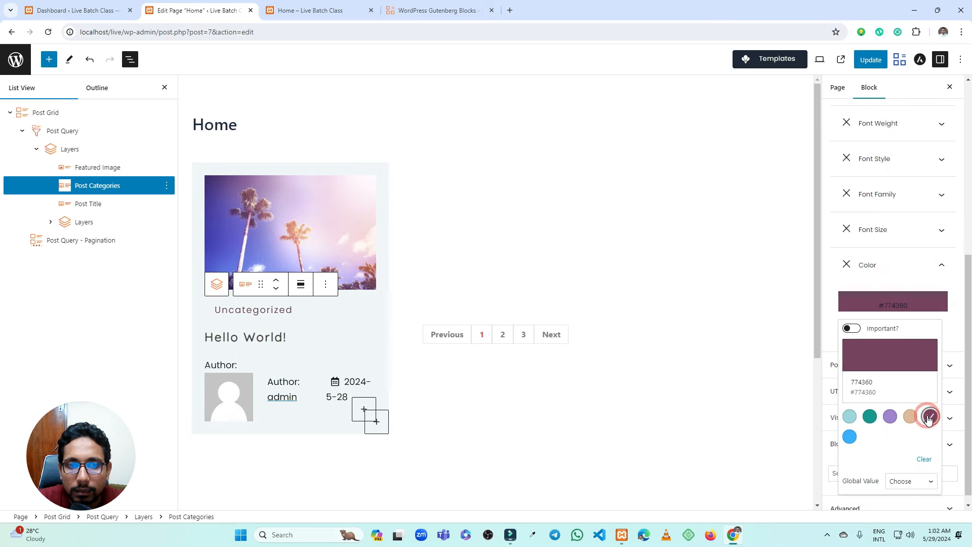
pyautogui.click(880, 272)
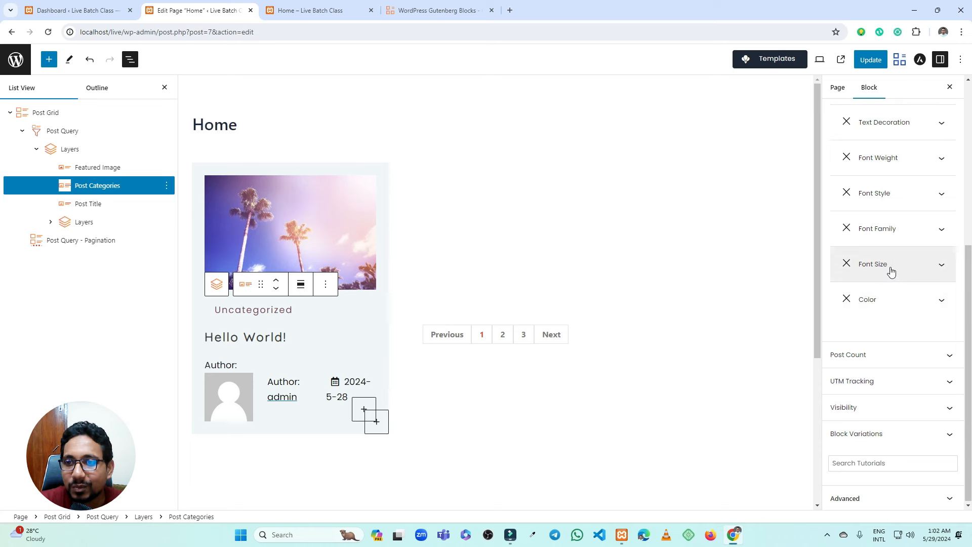
# Review the Items options of the Post Categories block once more.
pyautogui.scroll(5, 888, 268)
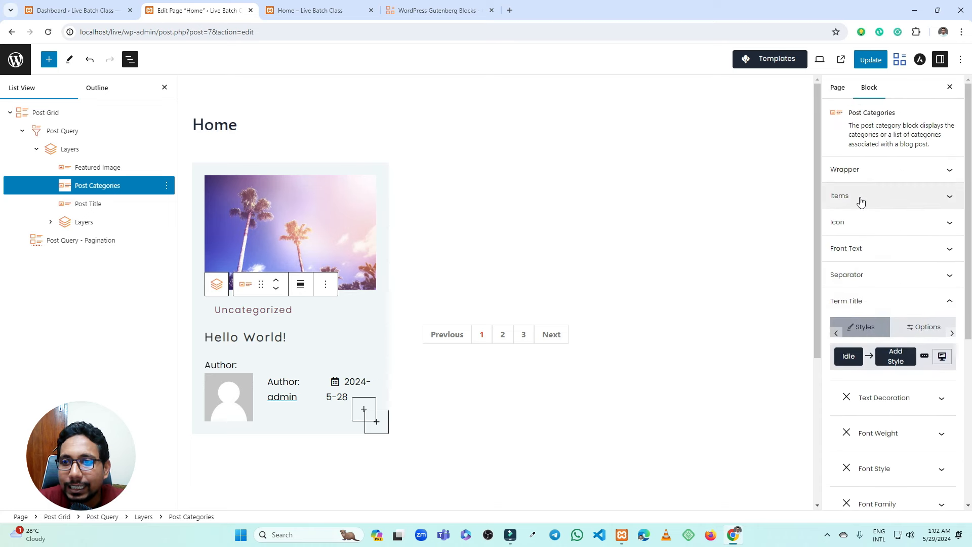
pyautogui.click(860, 201)
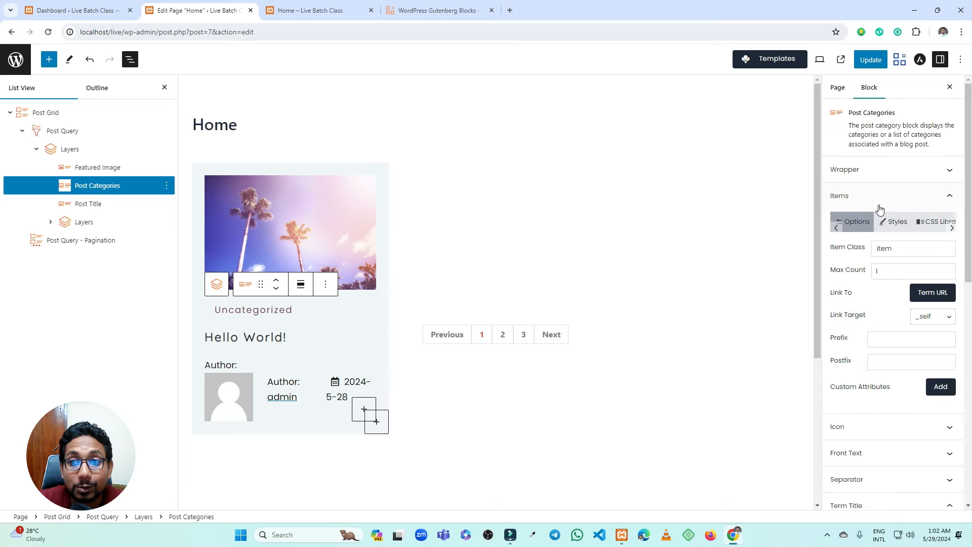
pyautogui.click(874, 202)
# Try the preset swatches #A084CF, teal green, #9DD6DF and #3AB0FF as the Term Title color.
pyautogui.scroll(-2, 873, 202)
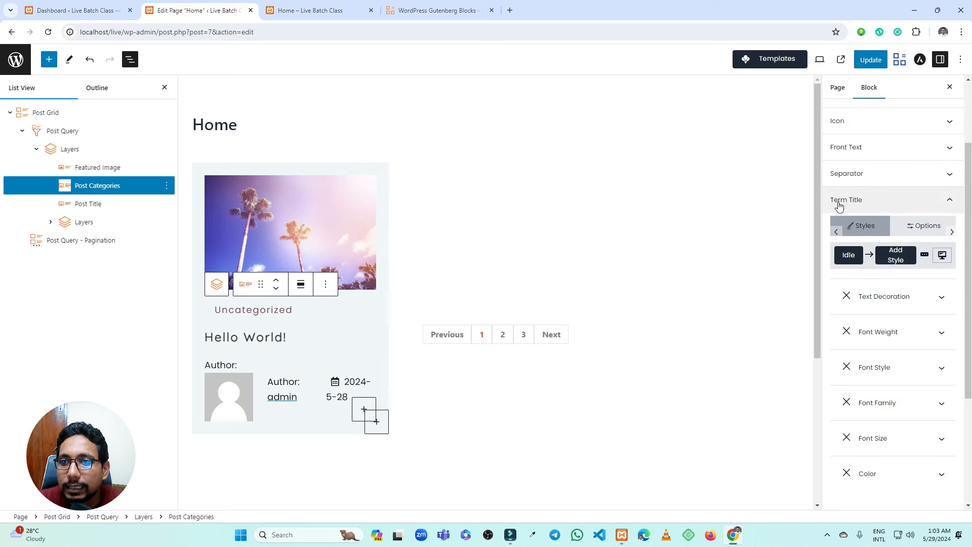
pyautogui.click(879, 474)
pyautogui.scroll(-3, 885, 431)
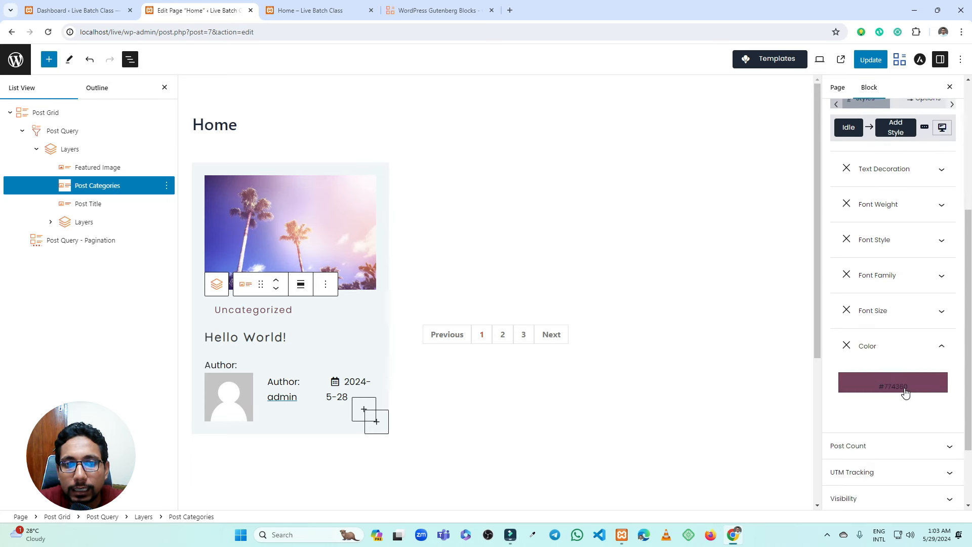
pyautogui.click(905, 393)
pyautogui.click(889, 323)
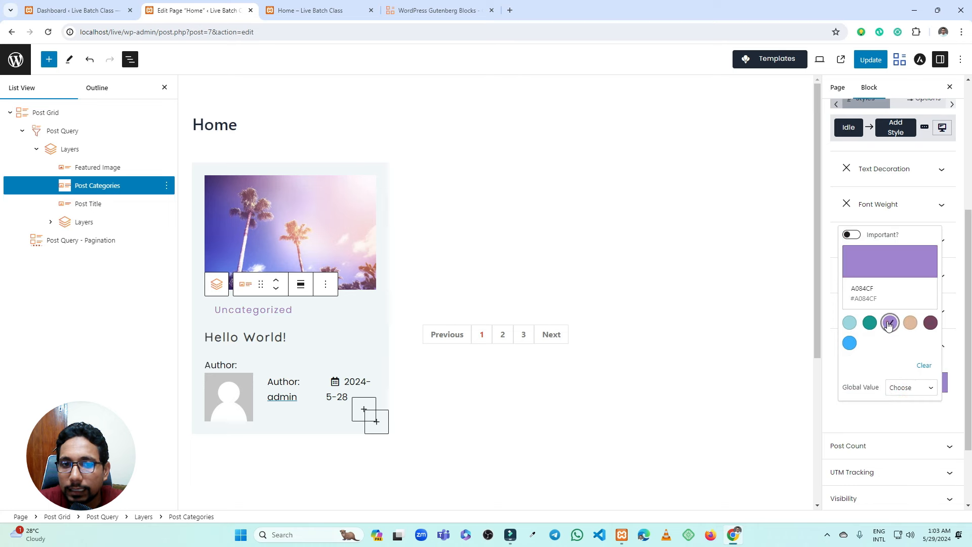
pyautogui.click(870, 326)
pyautogui.click(849, 322)
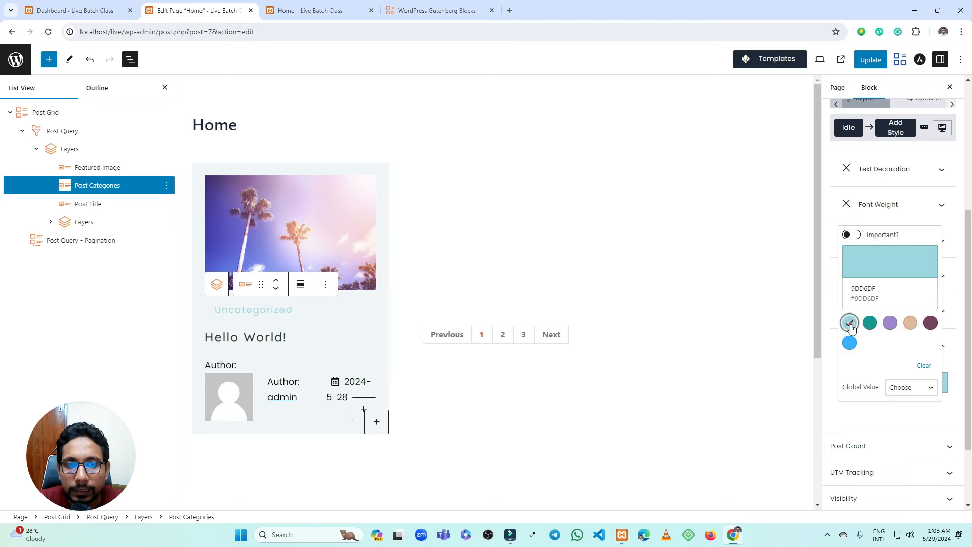
pyautogui.click(850, 344)
# Set the Term Title color of the Post Categories block to a custom red, #F20911.
pyautogui.click(892, 273)
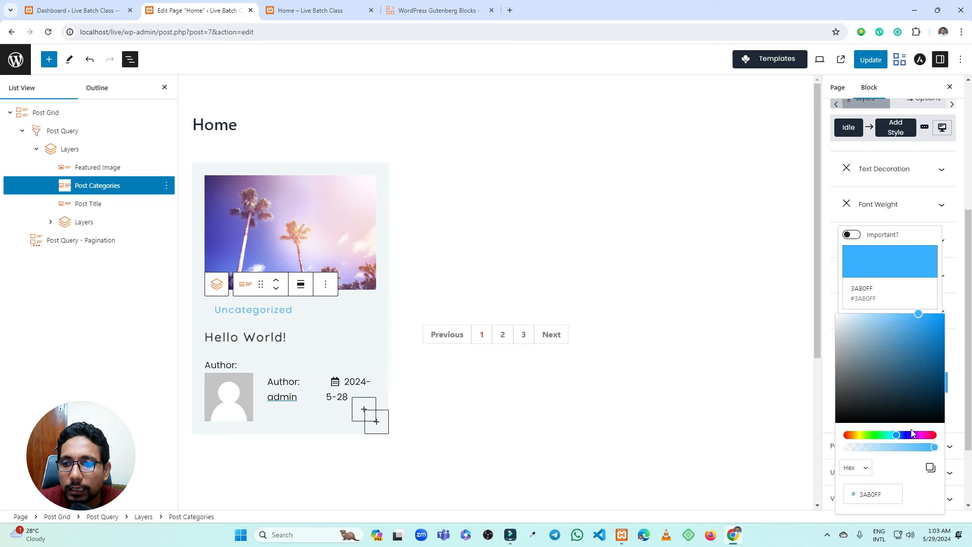
pyautogui.click(933, 434)
pyautogui.moveTo(919, 315); pyautogui.dragTo(938, 319)
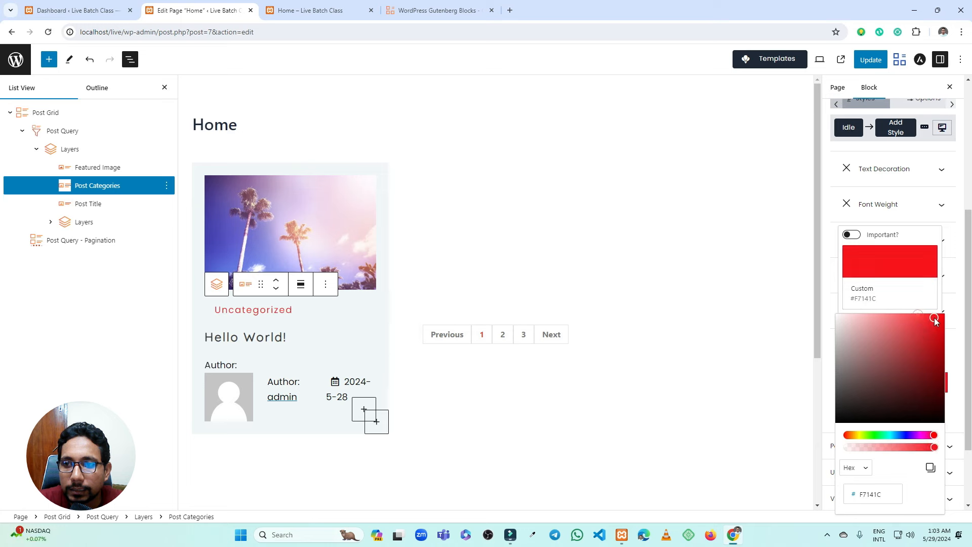
pyautogui.click(822, 263)
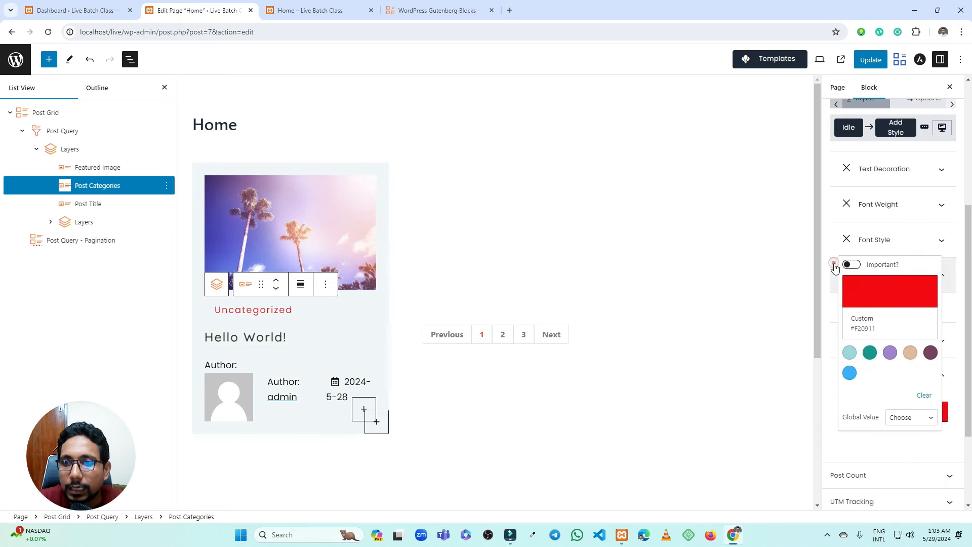
# Review the Term Title's Font Style and Font Family settings and collapse its style sections.
pyautogui.click(881, 242)
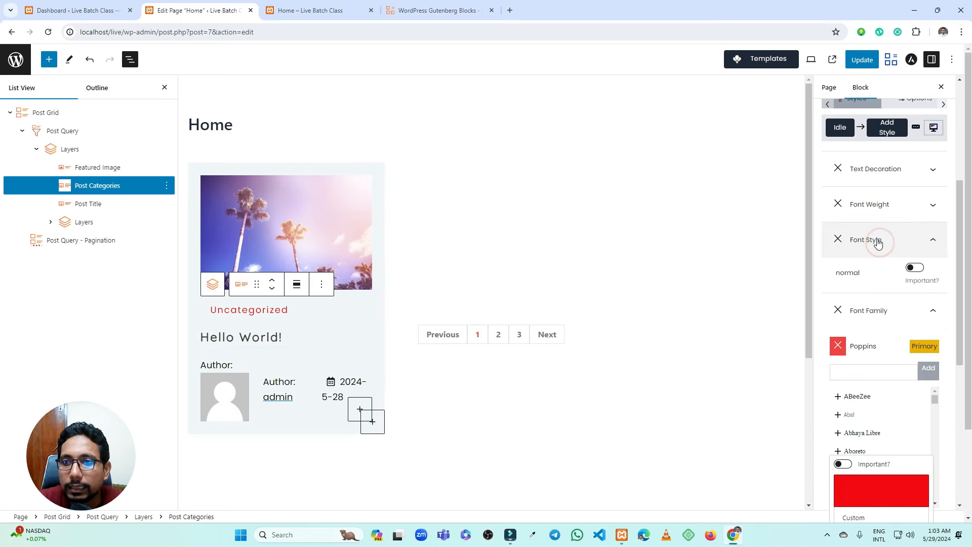
pyautogui.click(878, 242)
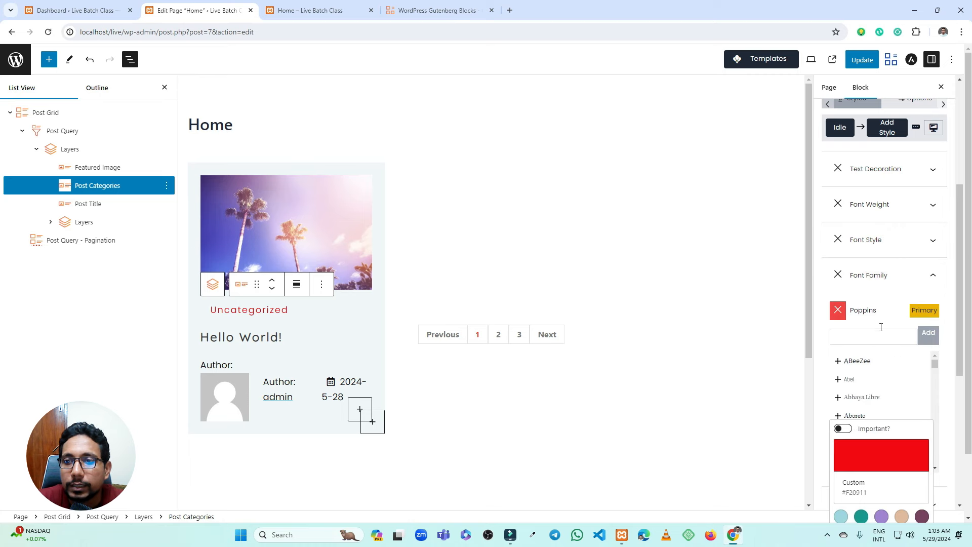
pyautogui.click(881, 277)
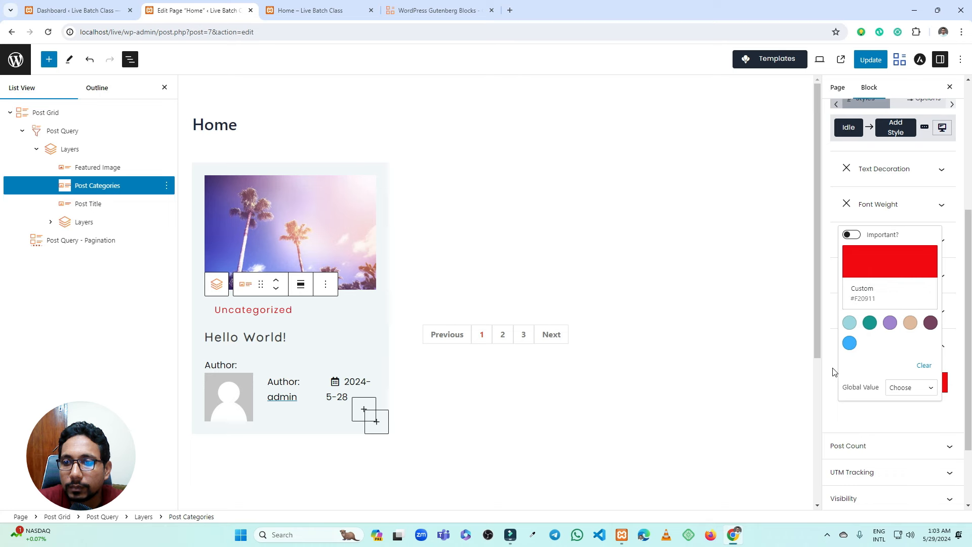
pyautogui.click(833, 354)
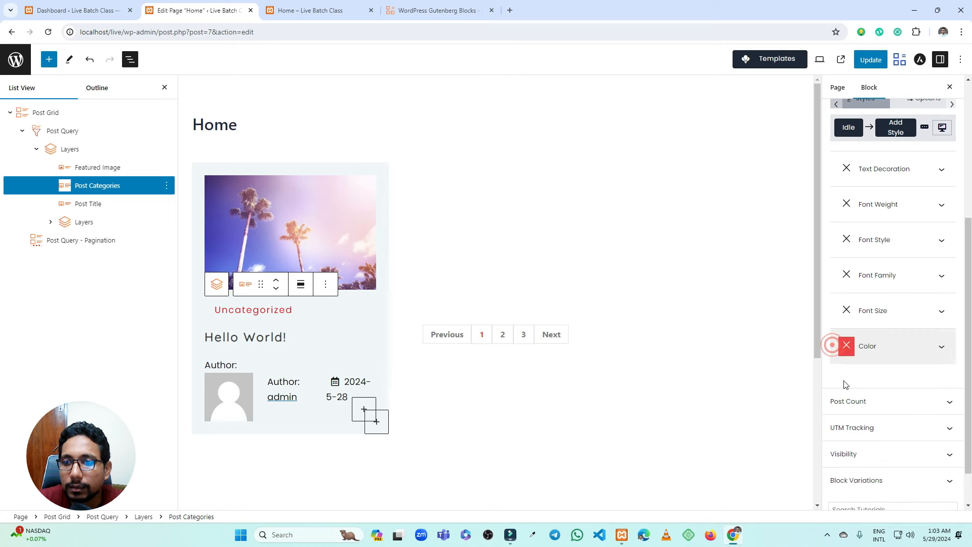
pyautogui.click(891, 348)
pyautogui.click(891, 346)
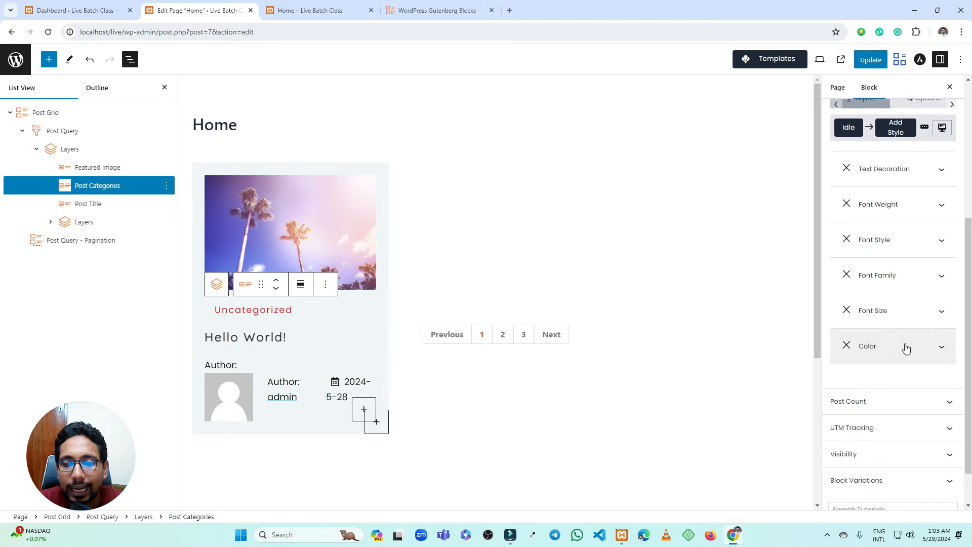
# Update the Home page, reload the live page to check the red category text, and return to the editor.
pyautogui.click(870, 60)
pyautogui.click(283, 10)
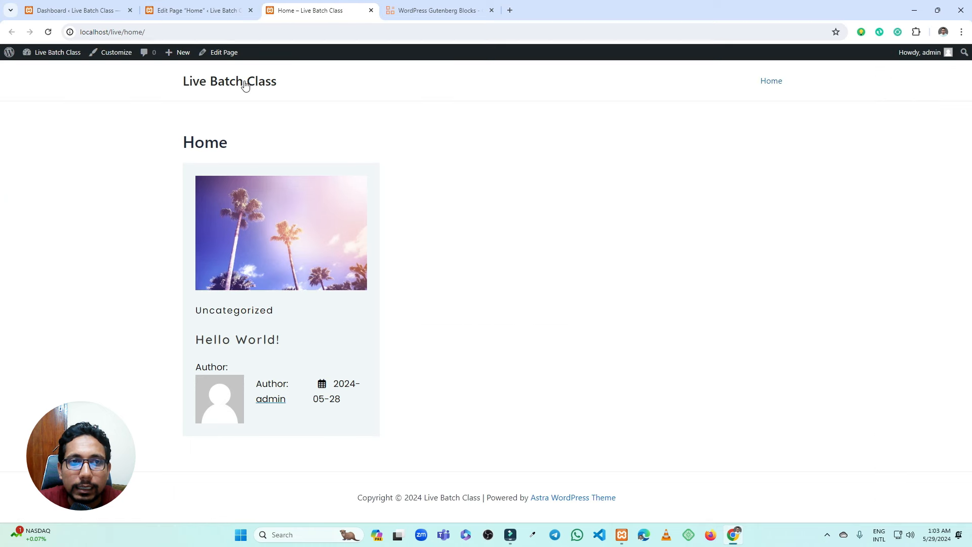
pyautogui.click(49, 32)
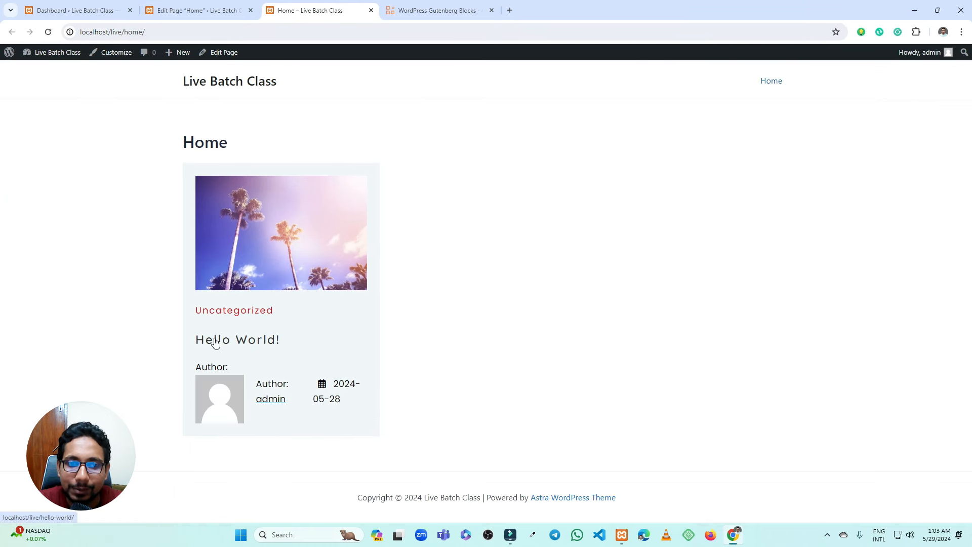
pyautogui.click(197, 10)
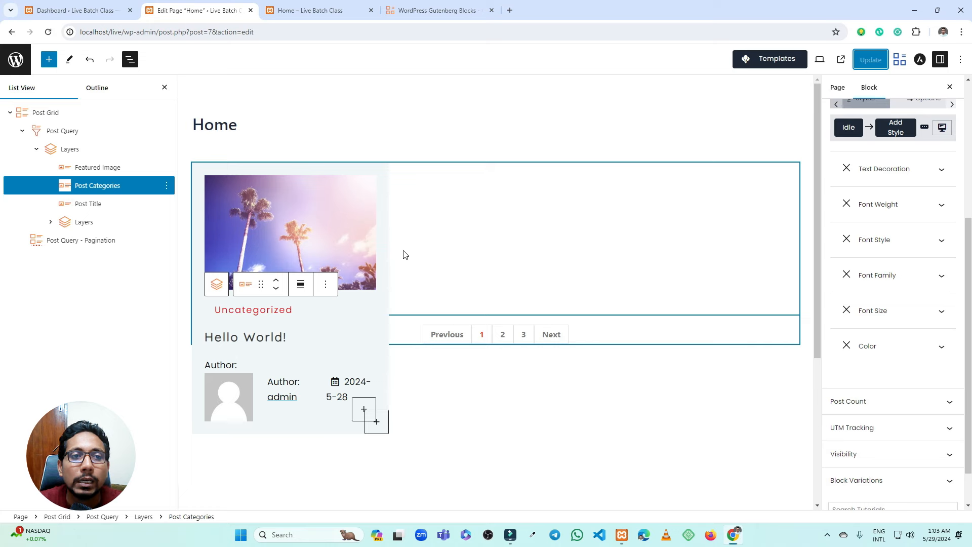
# Select the Post Query block and examine the Post types parameter in its Query Post settings.
pyautogui.click(46, 137)
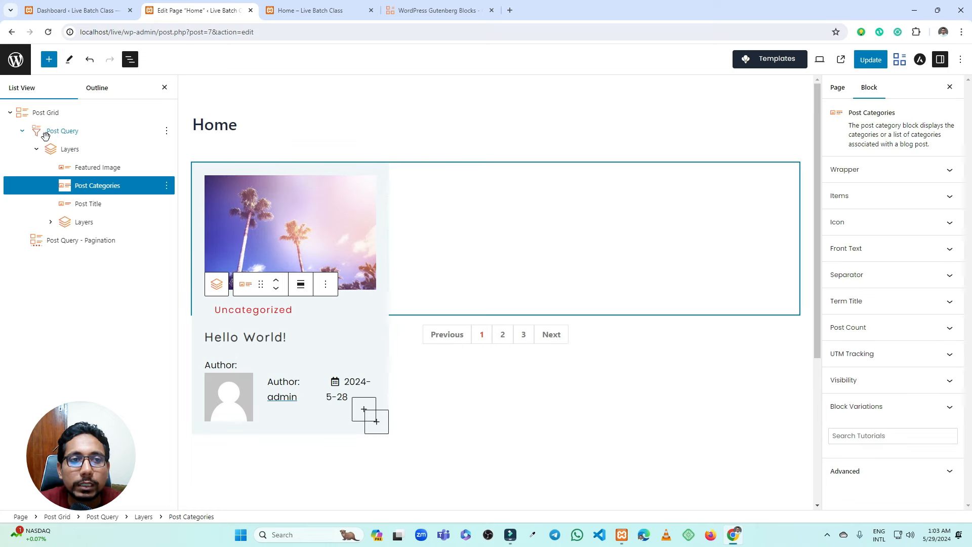
pyautogui.click(51, 131)
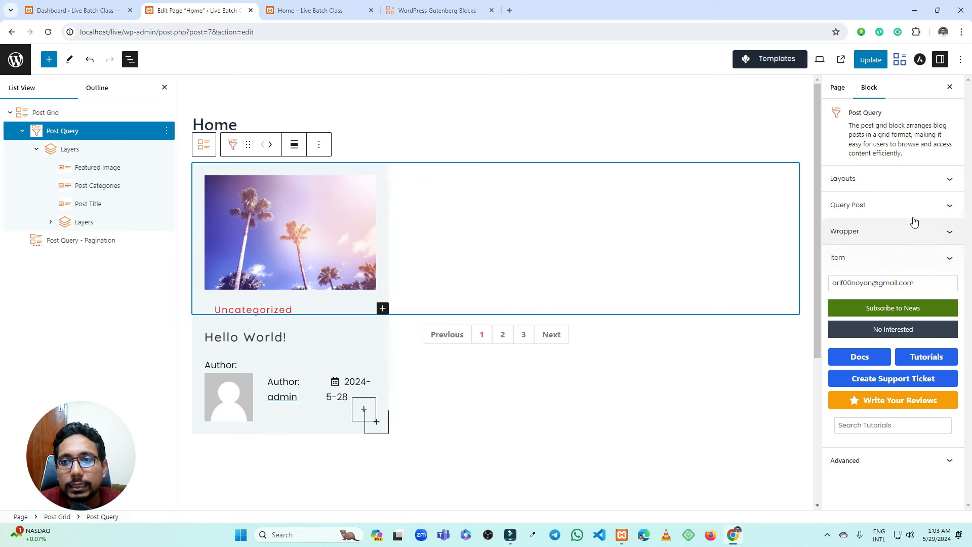
pyautogui.click(867, 206)
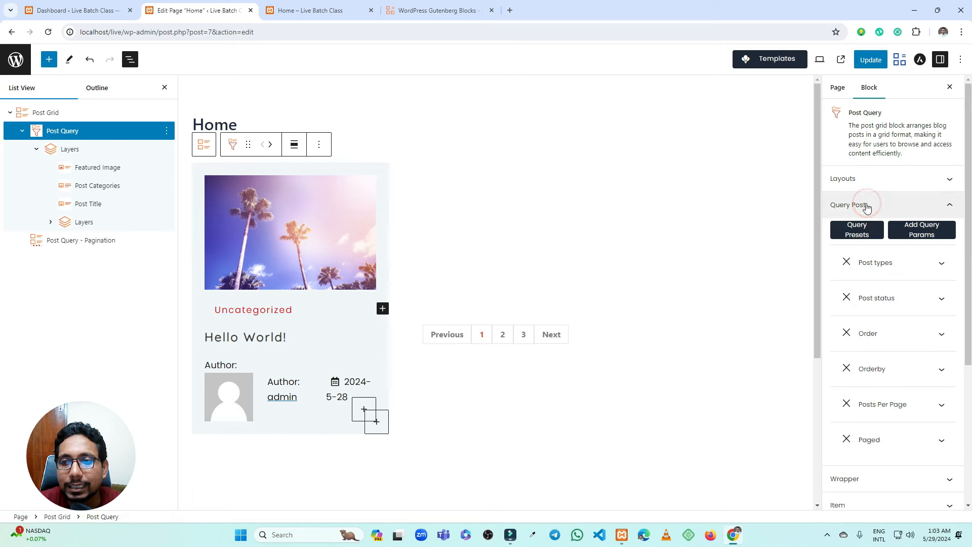
pyautogui.click(884, 268)
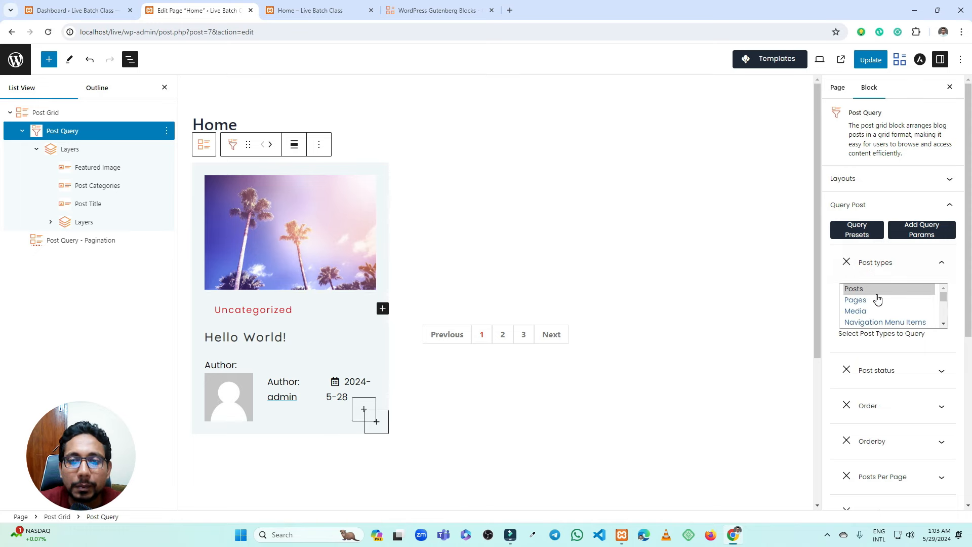
# Check the content types in the WordPress dashboard, and review the post query's Post types options against them.
pyautogui.click(76, 10)
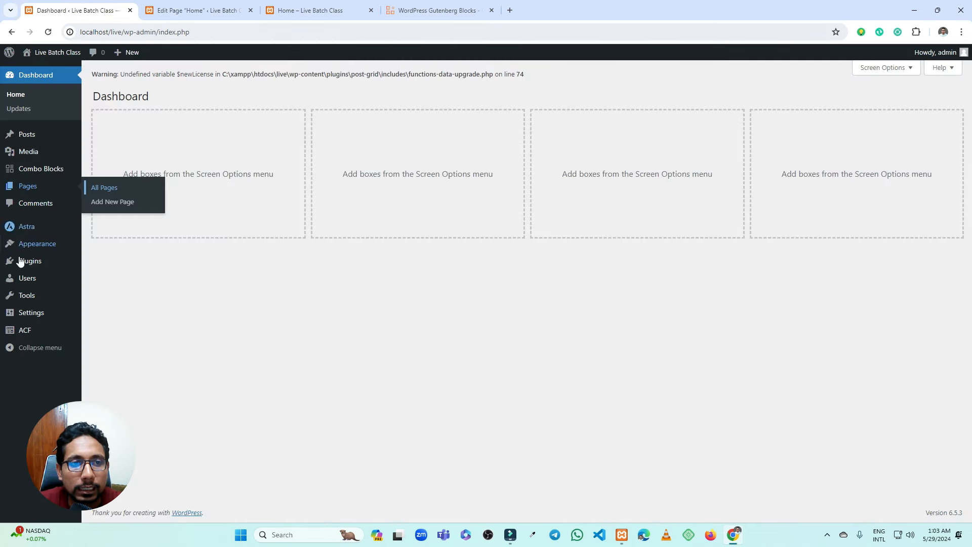
pyautogui.click(178, 5)
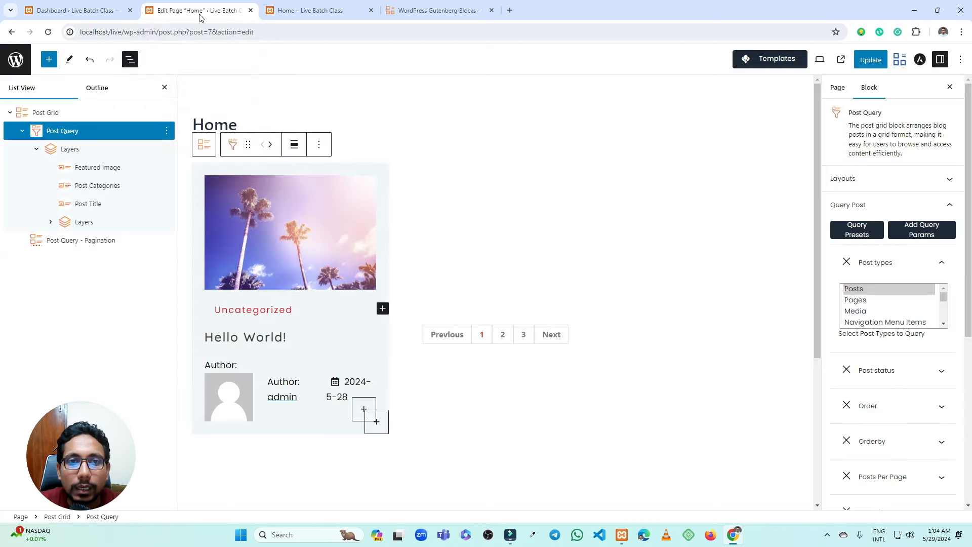
pyautogui.scroll(-4, 882, 311)
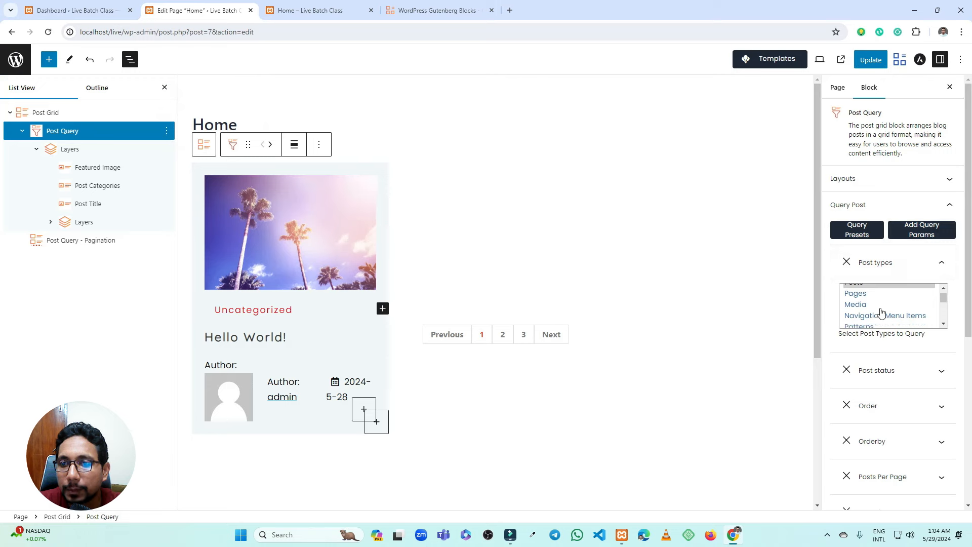
pyautogui.scroll(-1, 880, 308)
pyautogui.scroll(5, 882, 303)
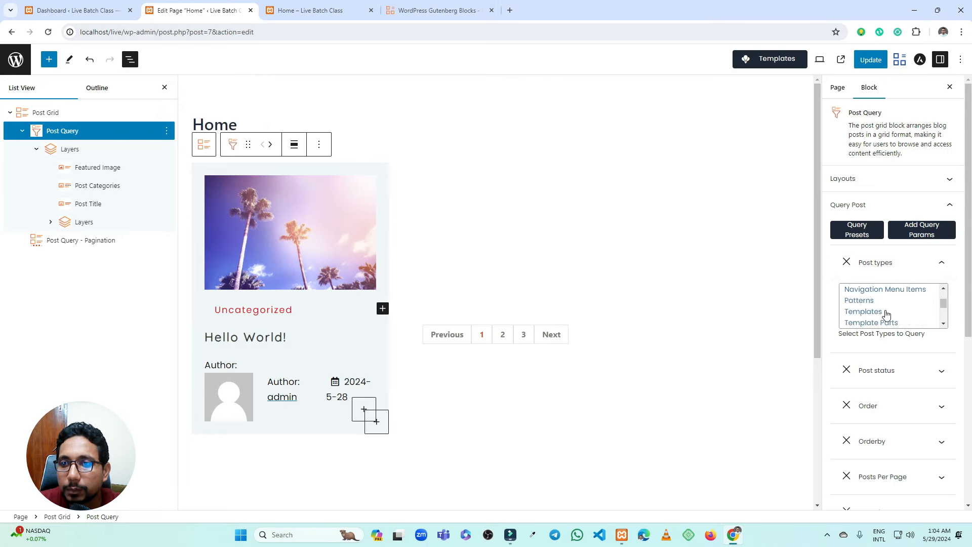
pyautogui.click(907, 261)
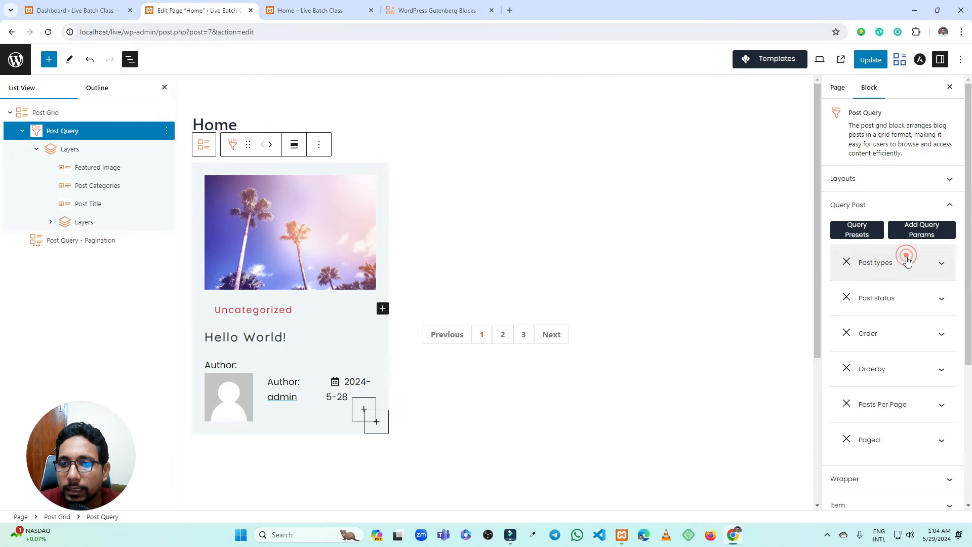
# Review the Post status, Order and Orderby parameters of the post query, including the available sorting options.
pyautogui.click(902, 303)
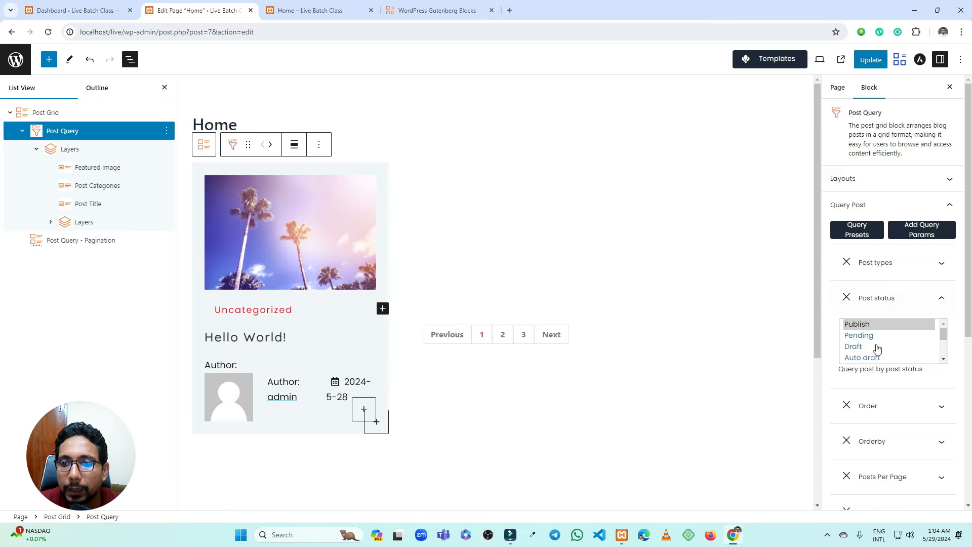
pyautogui.click(886, 313)
pyautogui.click(882, 332)
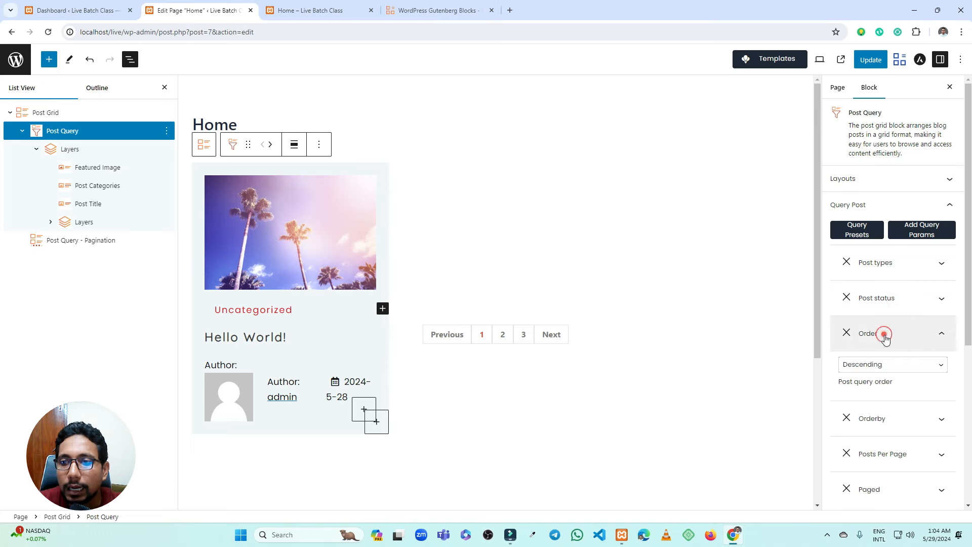
pyautogui.click(885, 369)
pyautogui.click(885, 371)
pyautogui.click(886, 335)
pyautogui.click(889, 369)
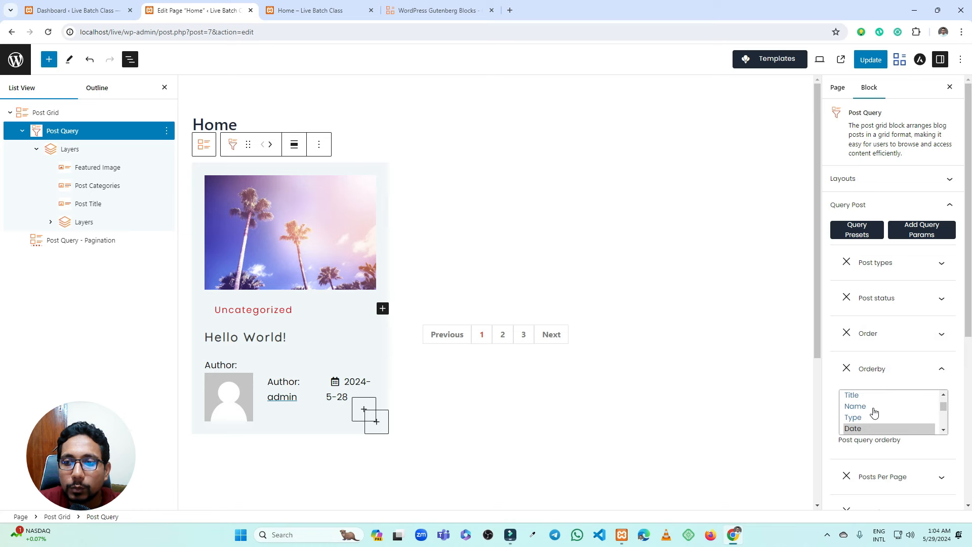
pyautogui.scroll(-2, 879, 415)
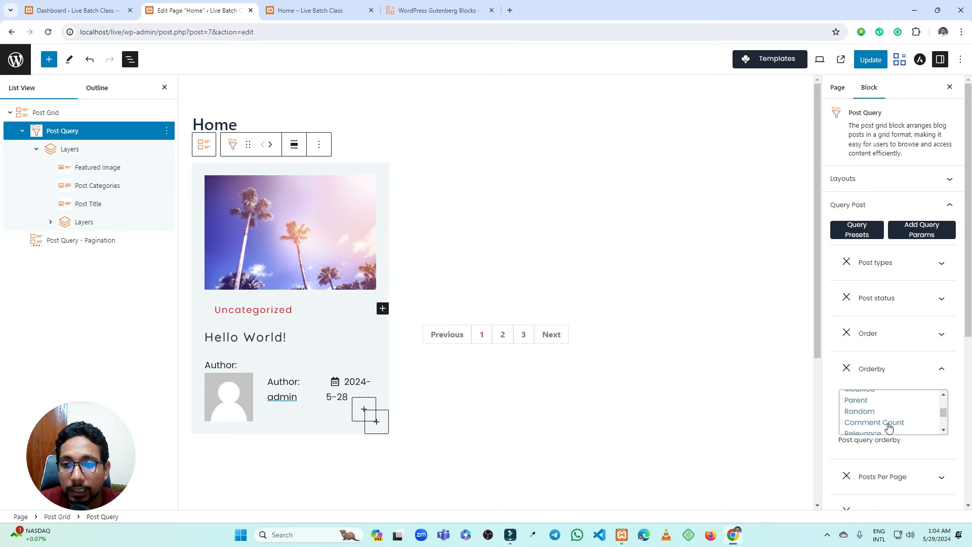
pyautogui.click(897, 371)
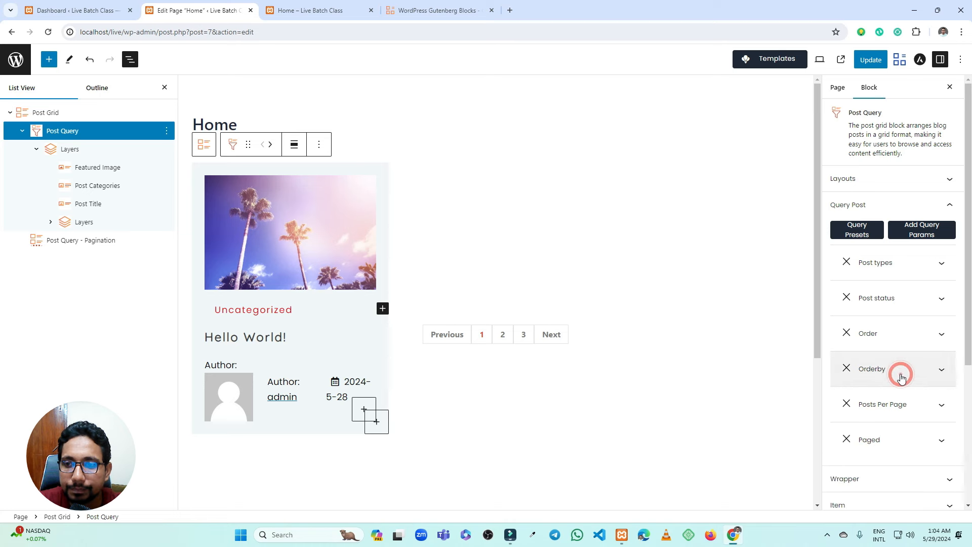
# Review the Posts Per Page and Paged parameters of the post query.
pyautogui.click(897, 409)
pyautogui.click(896, 404)
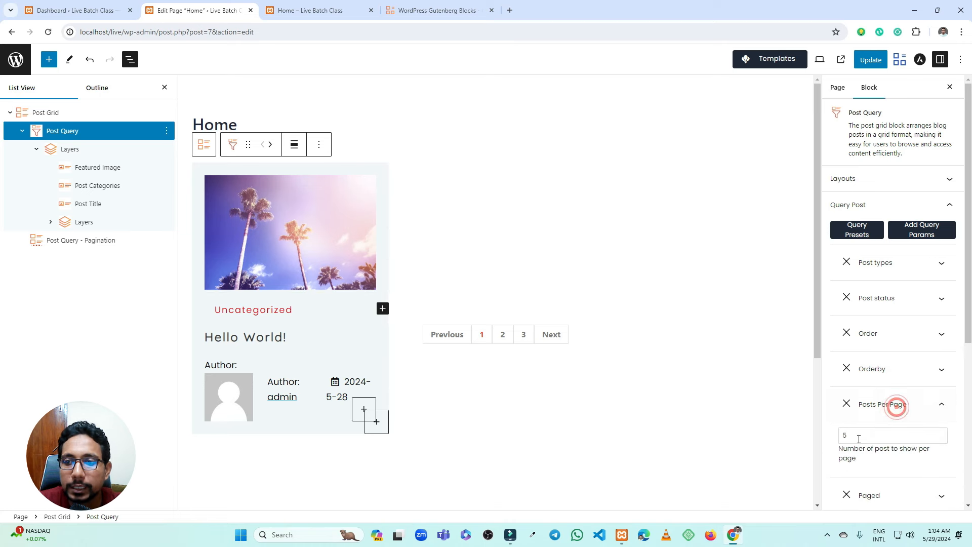
pyautogui.scroll(-1, 896, 400)
pyautogui.click(886, 398)
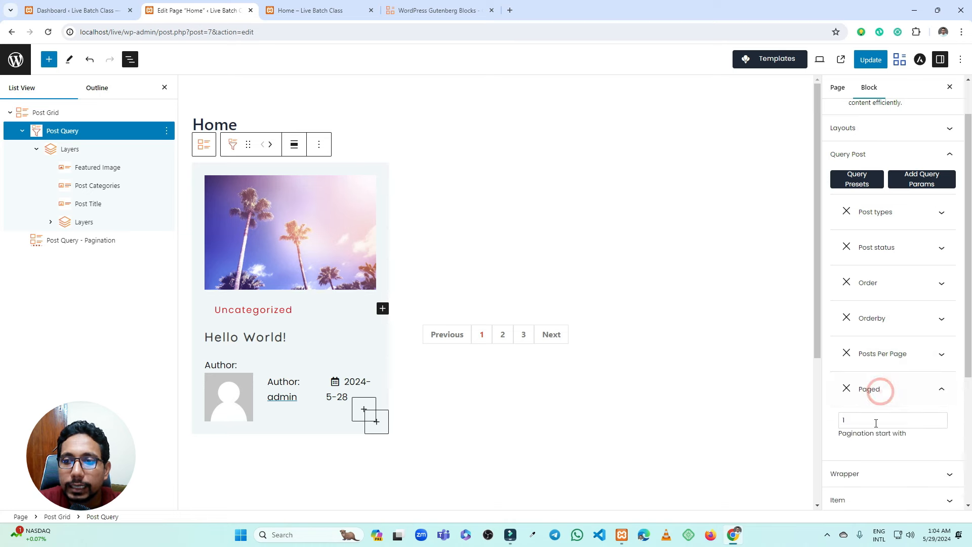
pyautogui.click(871, 422)
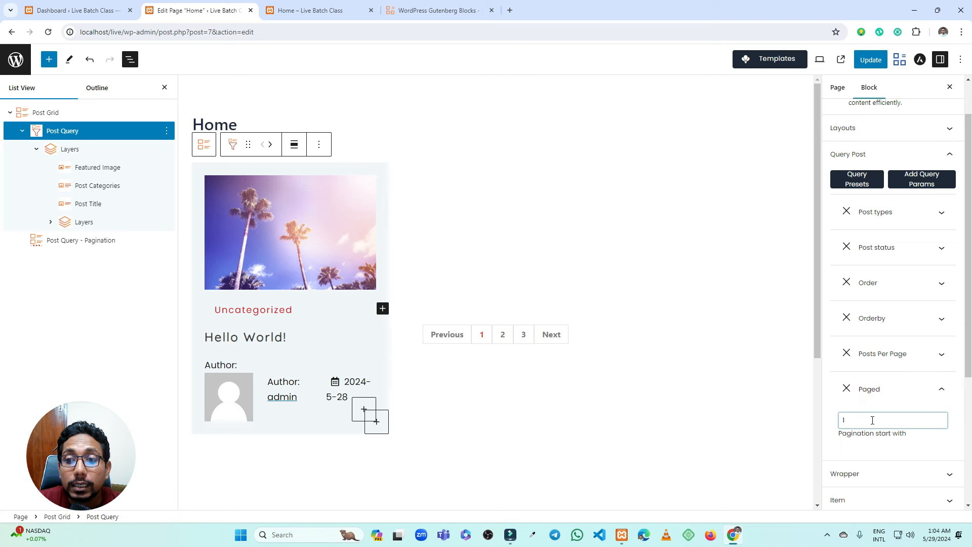
pyautogui.click(891, 393)
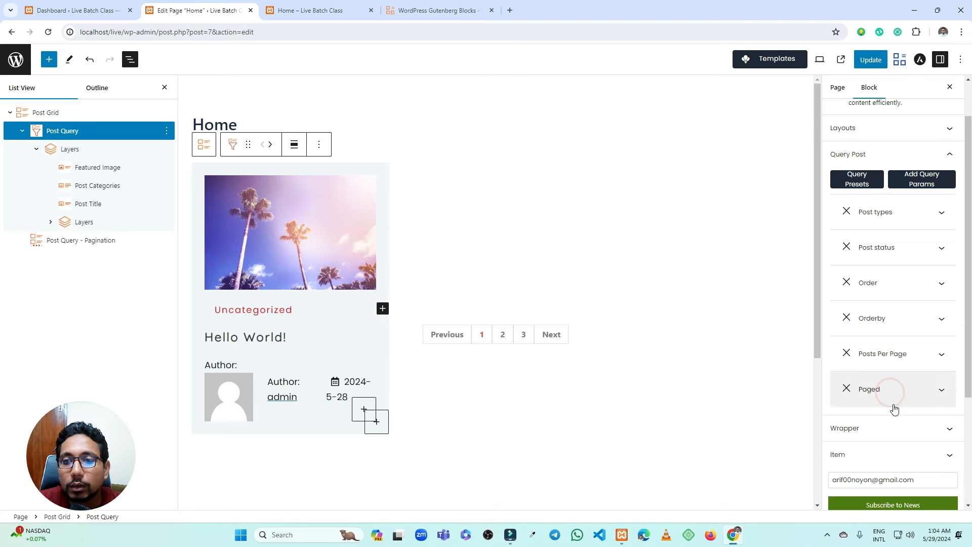
# Examine the additional query parameters that can be added to the post query, and collapse the Query Post section.
pyautogui.scroll(1, 906, 361)
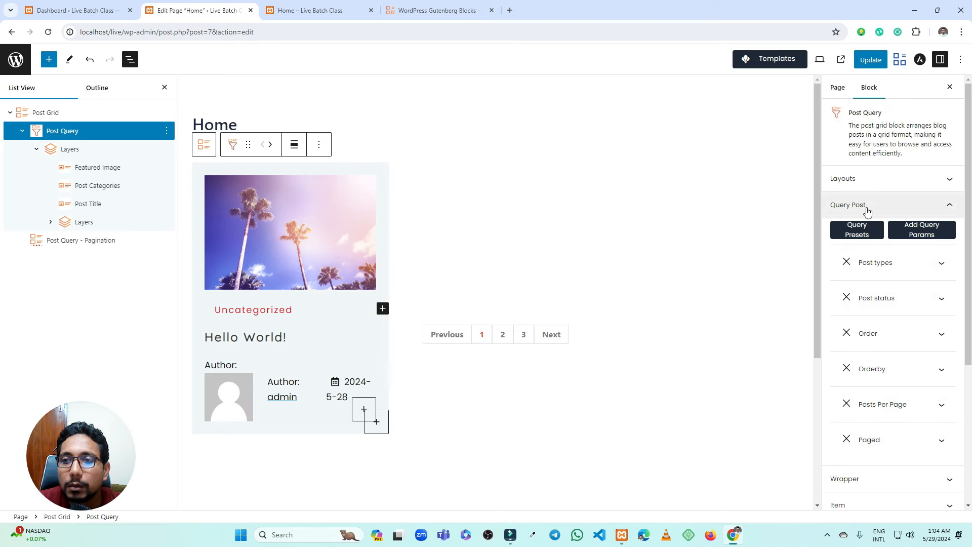
pyautogui.click(921, 230)
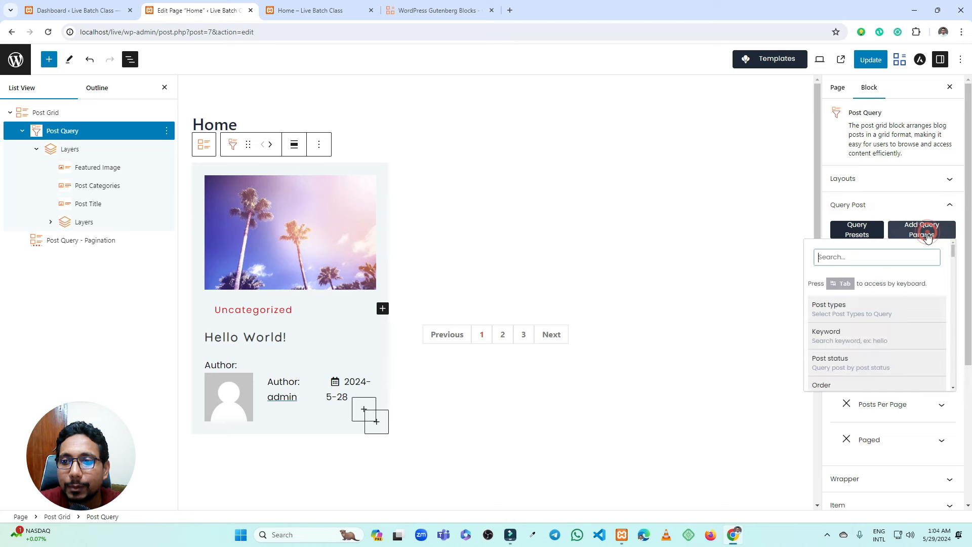
pyautogui.scroll(-1, 859, 315)
pyautogui.scroll(-5, 859, 315)
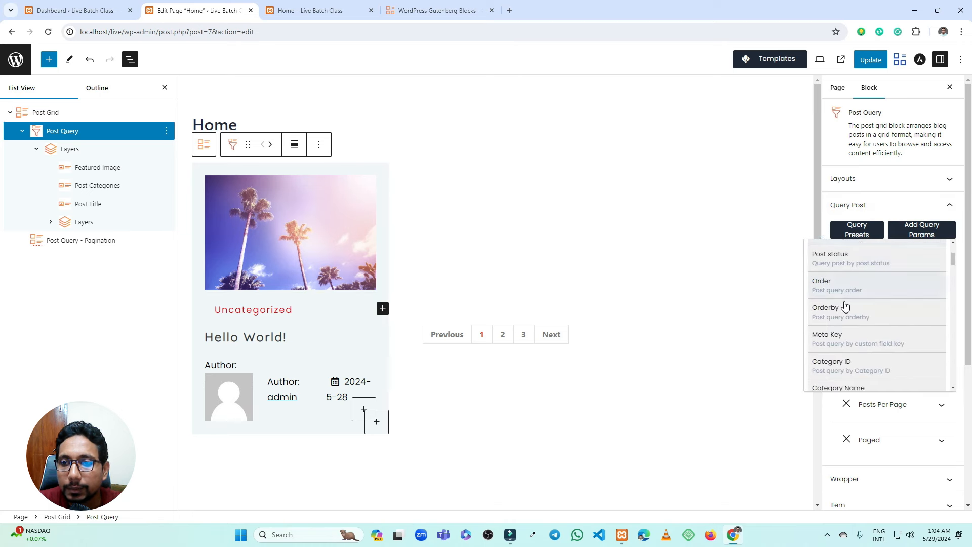
pyautogui.scroll(-5, 865, 307)
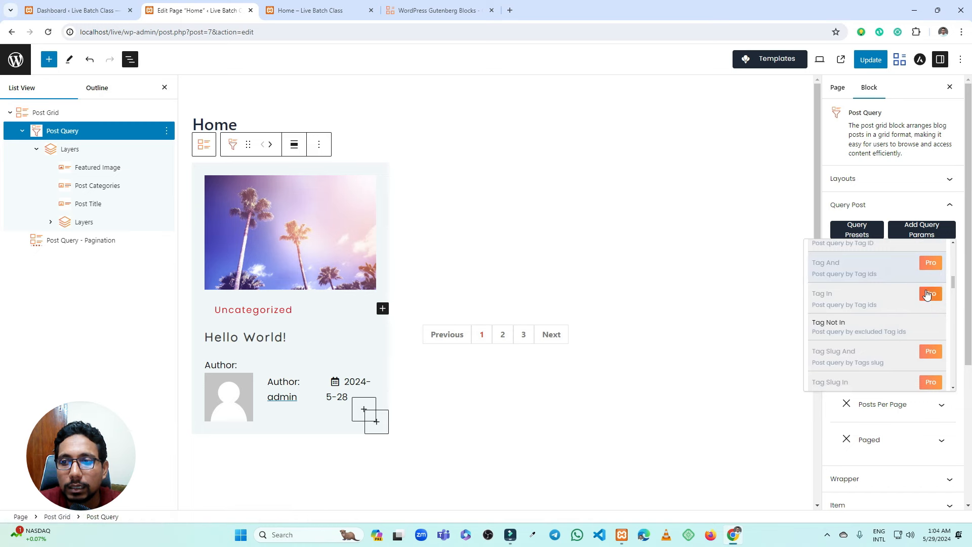
pyautogui.scroll(10, 867, 337)
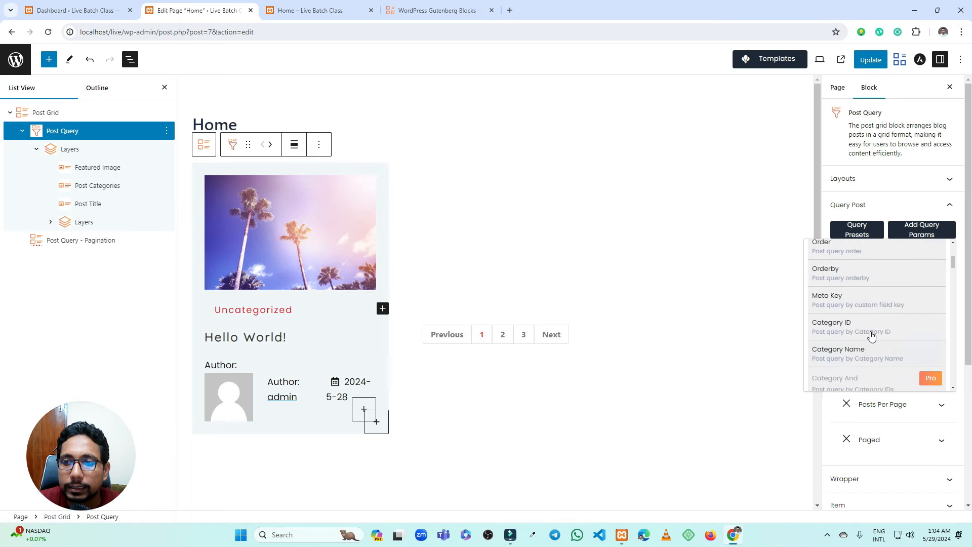
pyautogui.click(920, 233)
pyautogui.click(909, 206)
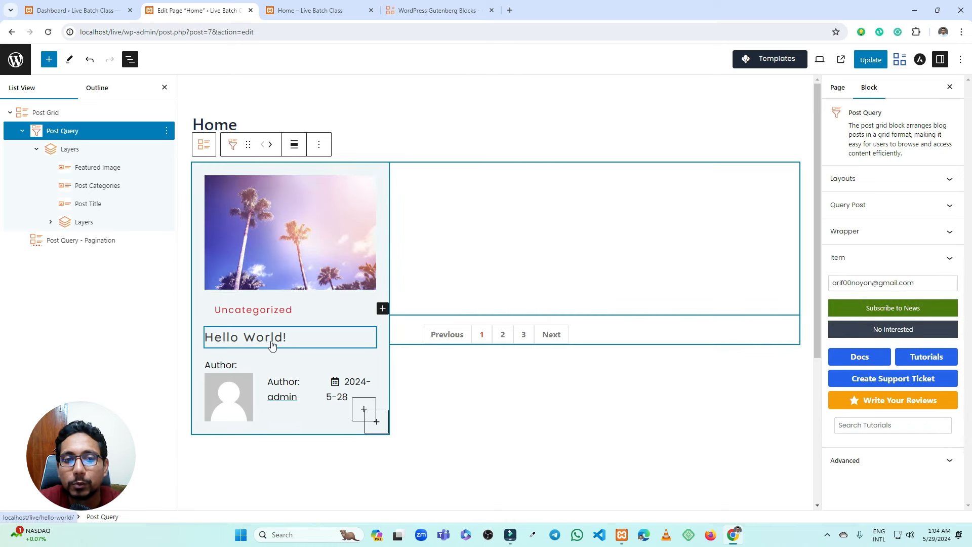
# Select the author's display name field in the post card and review its Front Text options and styles.
pyautogui.click(293, 402)
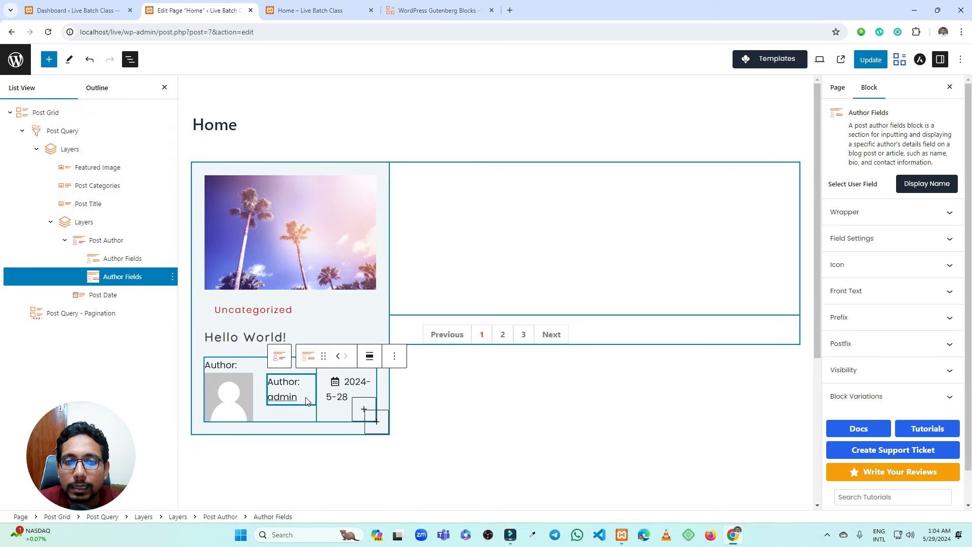
pyautogui.click(118, 278)
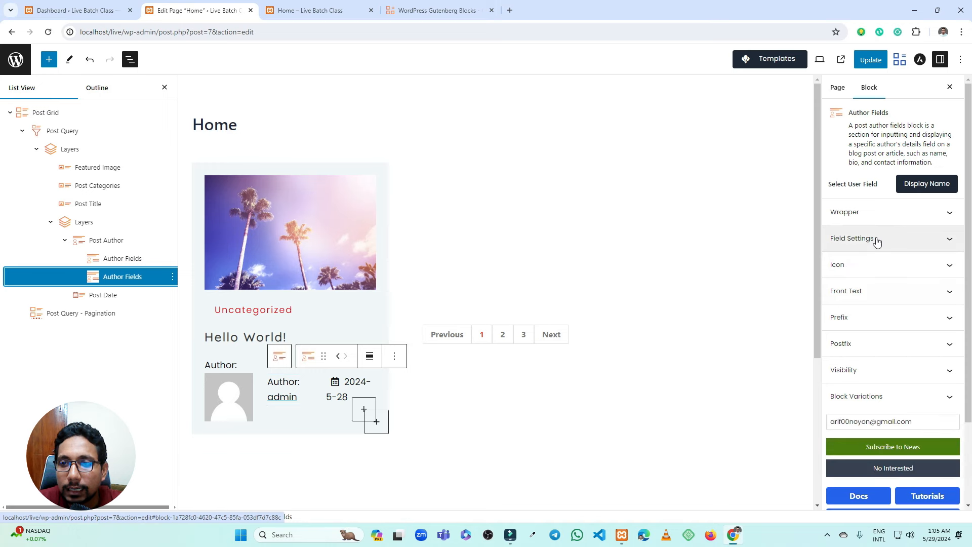
pyautogui.click(886, 292)
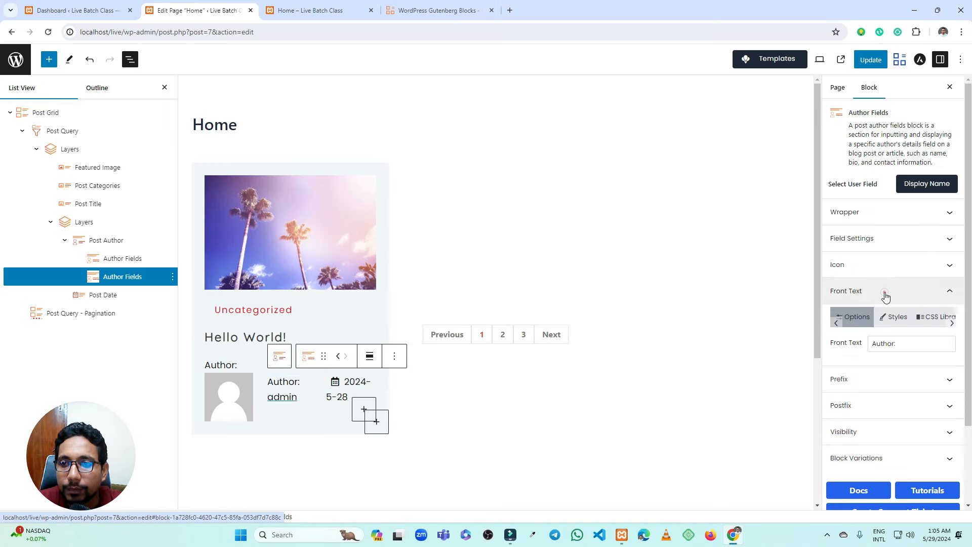
pyautogui.click(901, 315)
pyautogui.scroll(-2, 886, 370)
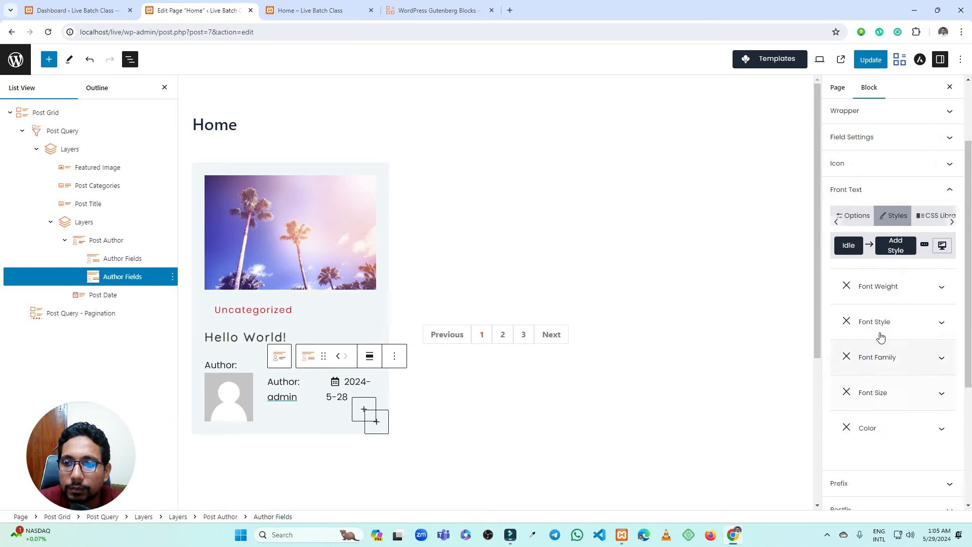
pyautogui.scroll(3, 898, 395)
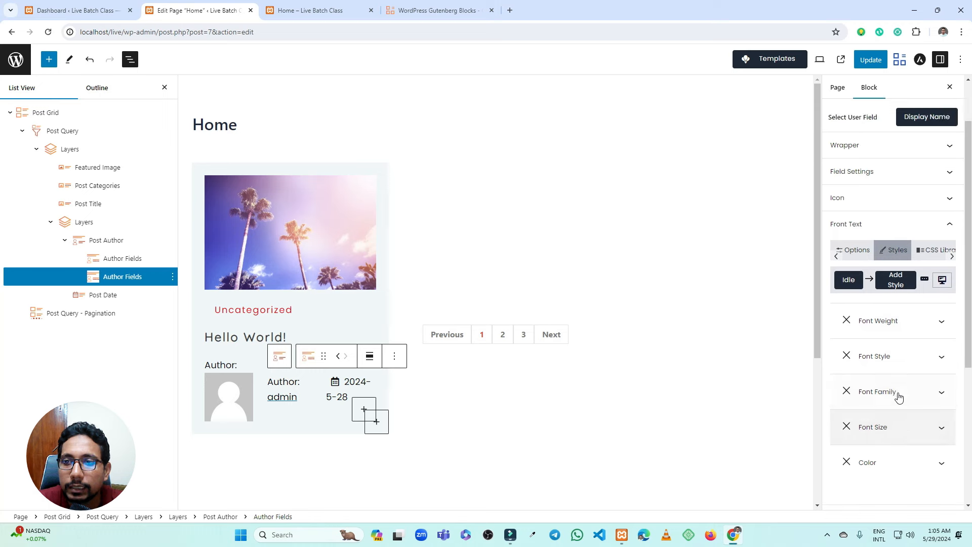
# Review the Field Settings options and styles of the author's display name field.
pyautogui.click(877, 241)
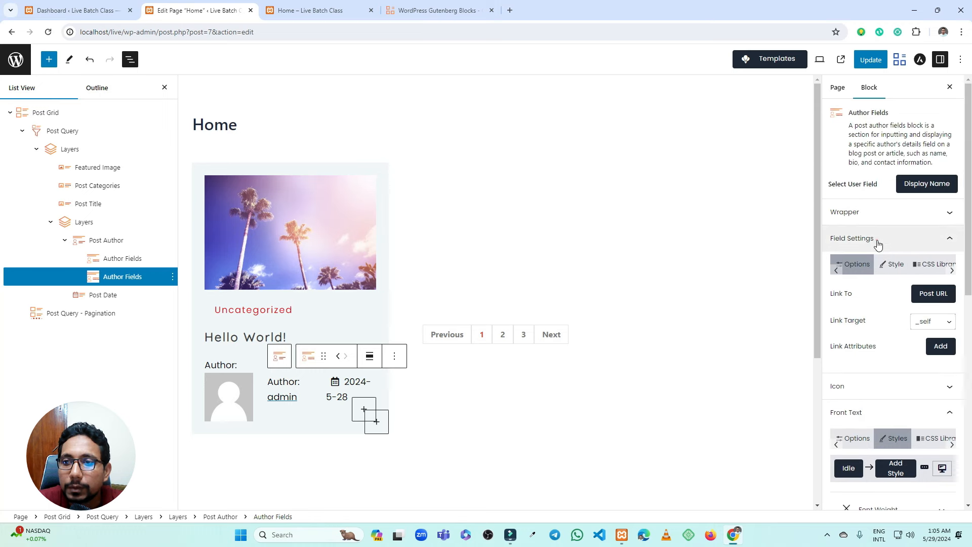
pyautogui.click(891, 264)
pyautogui.scroll(-2, 878, 391)
pyautogui.scroll(1, 885, 390)
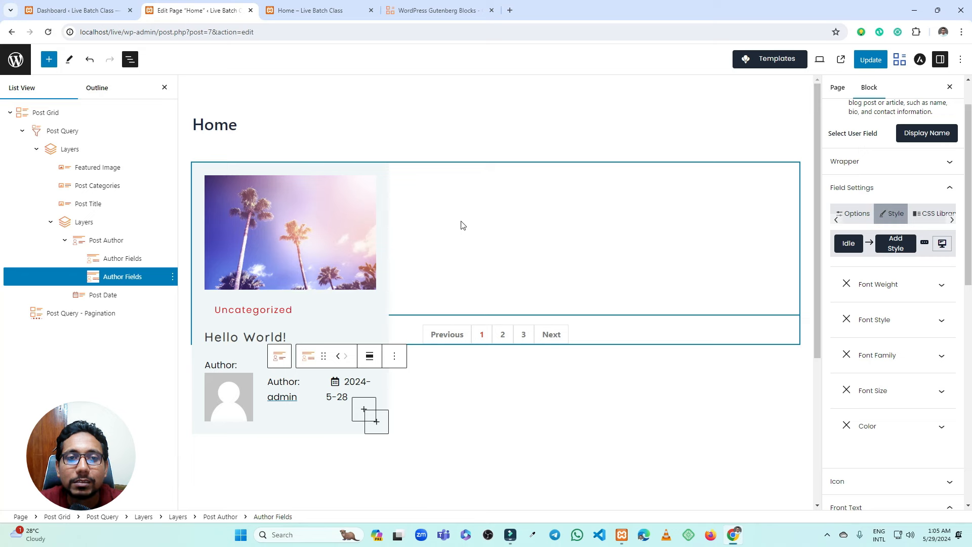
# Delete the Post Query block and the remaining Post Grid block from the Home page.
pyautogui.click(545, 260)
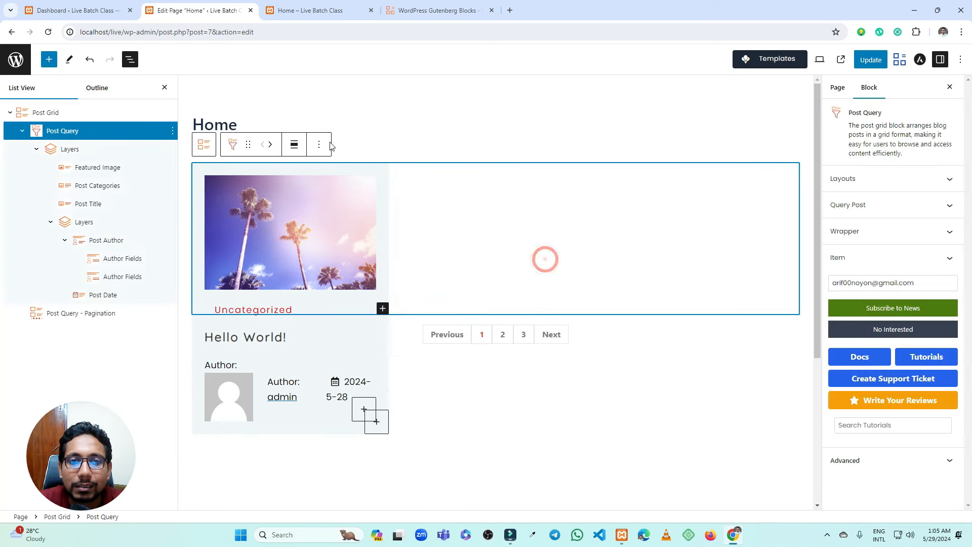
pyautogui.click(321, 146)
pyautogui.click(331, 282)
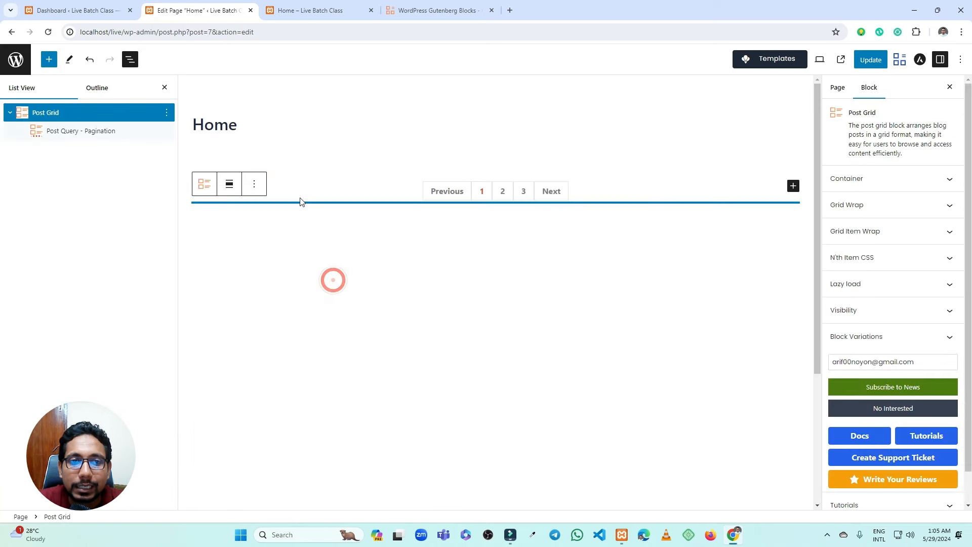
pyautogui.click(251, 189)
pyautogui.click(268, 380)
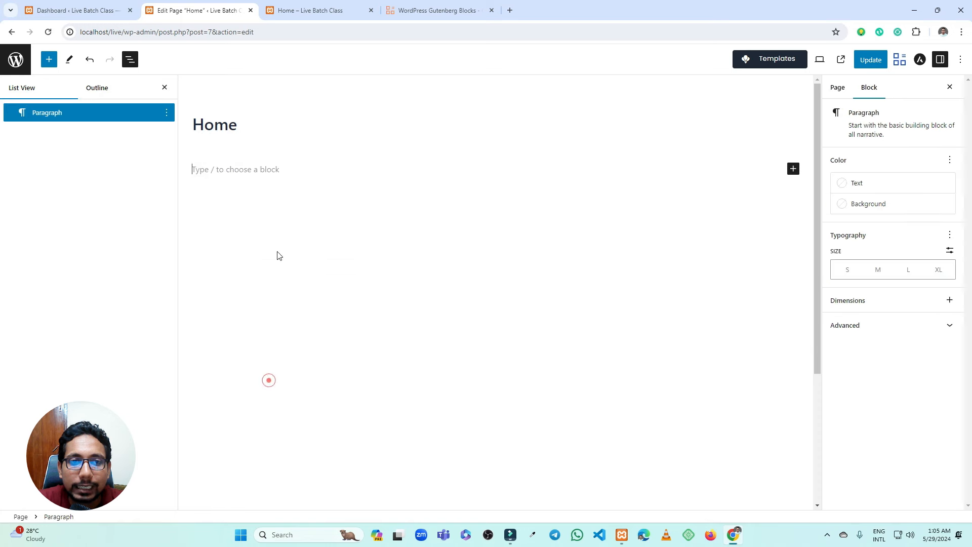
# Insert a Combo Blocks Text block in the empty paragraph below the Home title.
pyautogui.click(285, 170)
pyautogui.write('/')
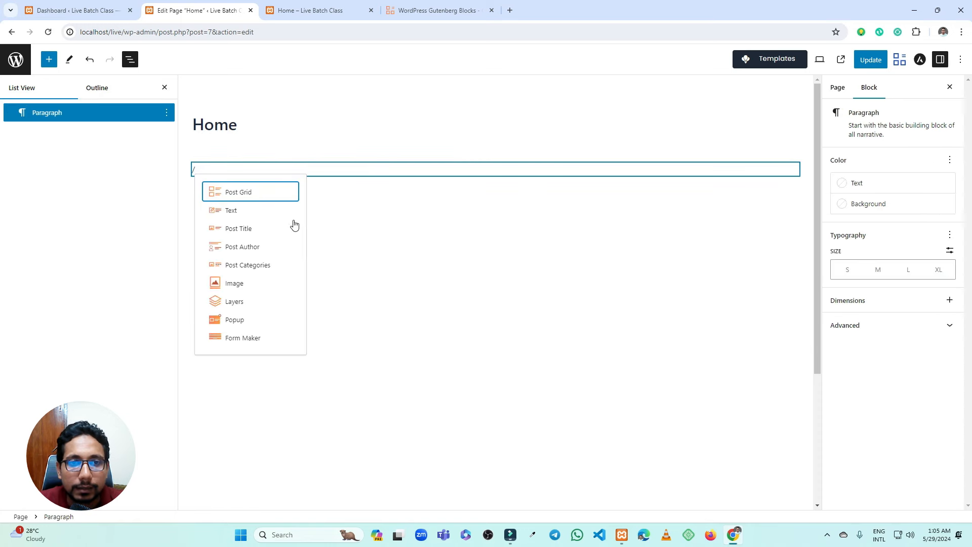
pyautogui.click(273, 210)
pyautogui.click(285, 173)
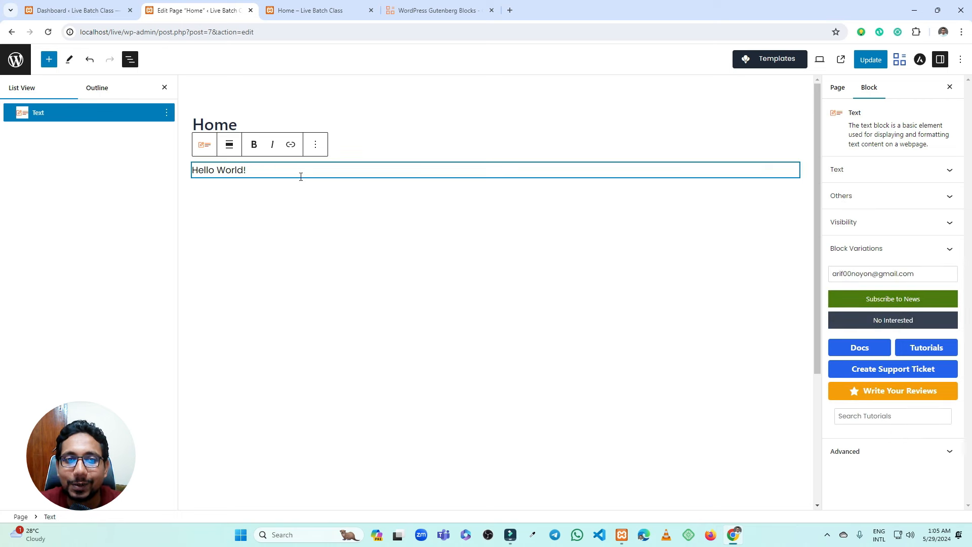
# Set the Text block's Color style to the custom orange #FAA507.
pyautogui.click(871, 168)
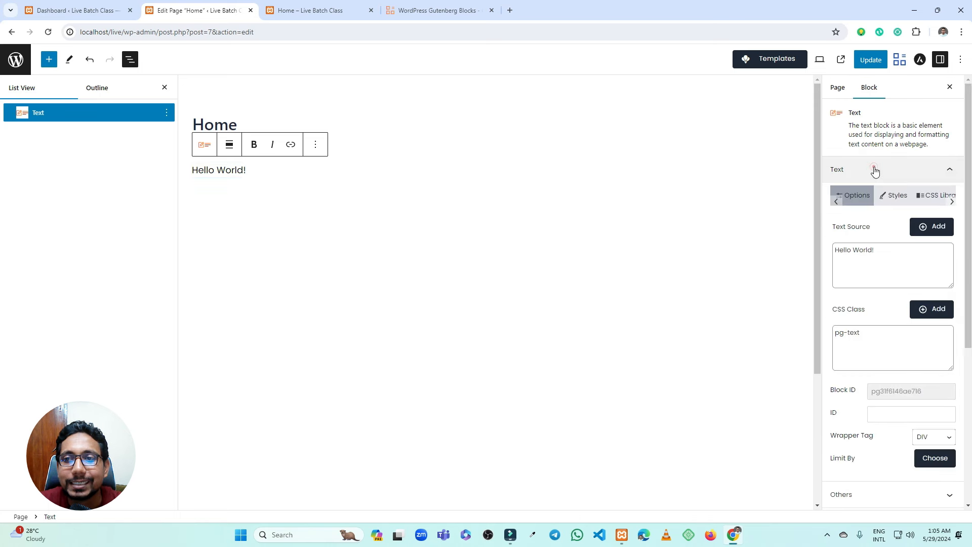
pyautogui.click(895, 199)
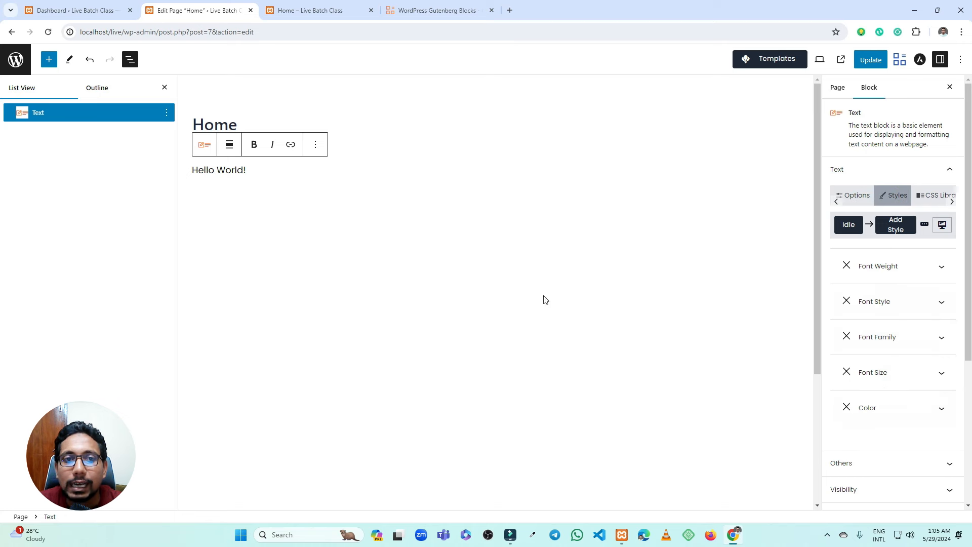
pyautogui.click(885, 406)
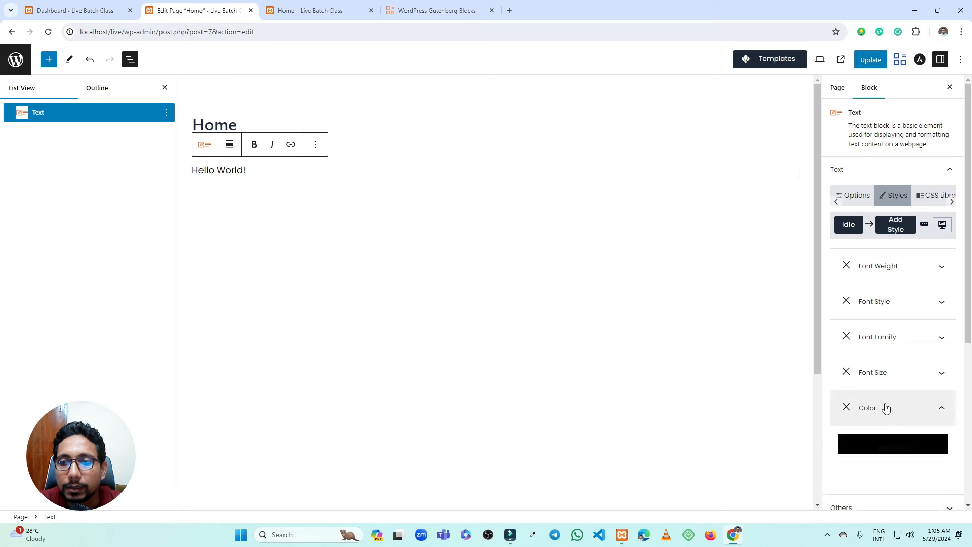
pyautogui.click(895, 447)
pyautogui.click(931, 384)
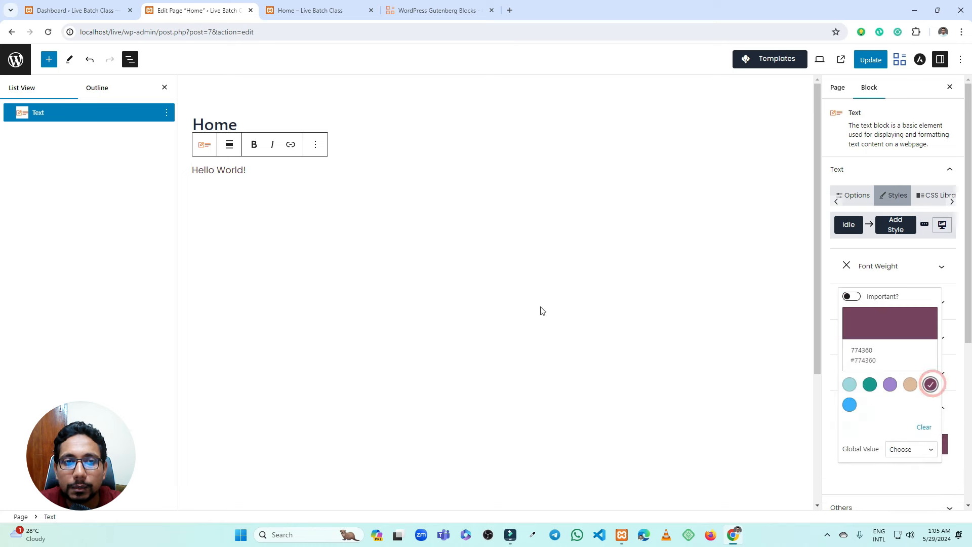
pyautogui.click(881, 316)
pyautogui.moveTo(883, 222); pyautogui.dragTo(854, 223)
pyautogui.moveTo(885, 158); pyautogui.dragTo(931, 106)
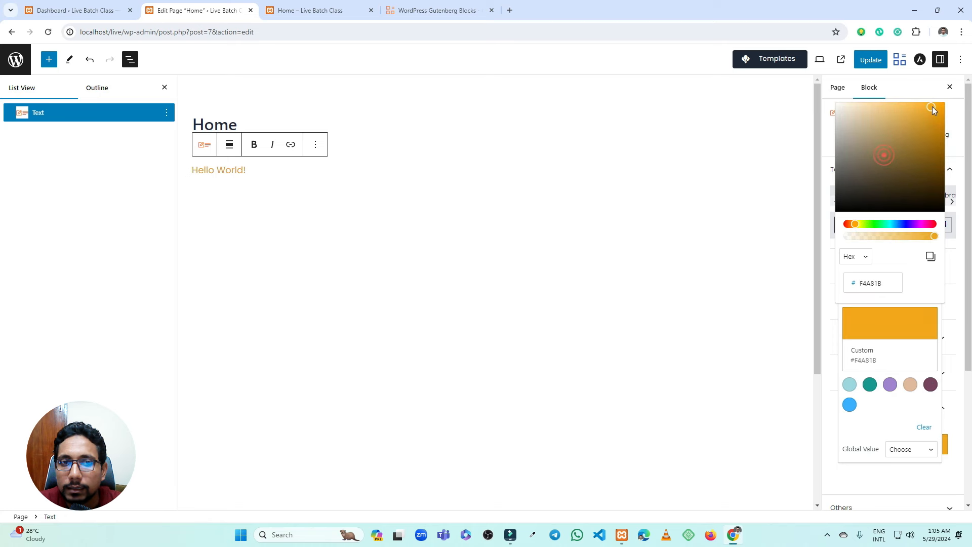
pyautogui.click(833, 260)
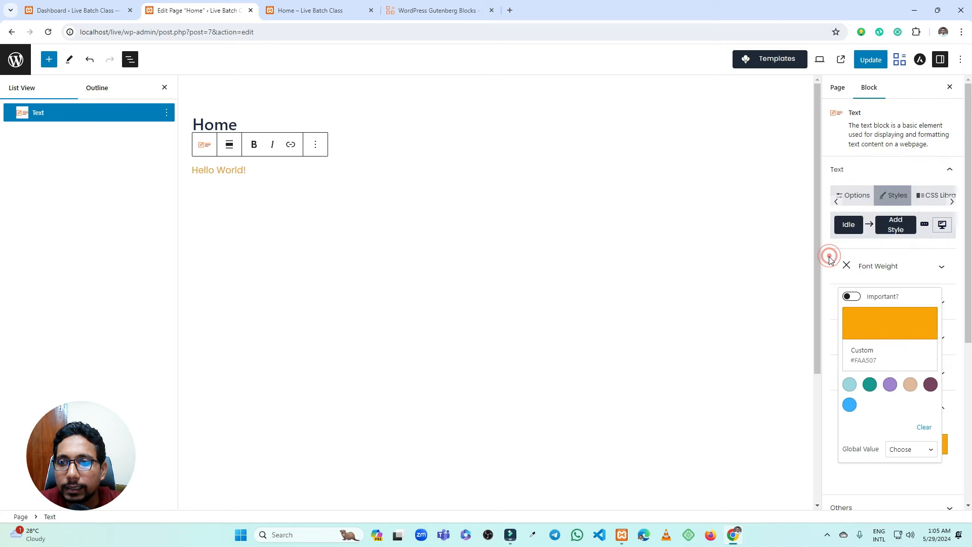
# Close the text color picker and collapse the expanded Font Family, Font Size and Color style settings.
pyautogui.click(896, 272)
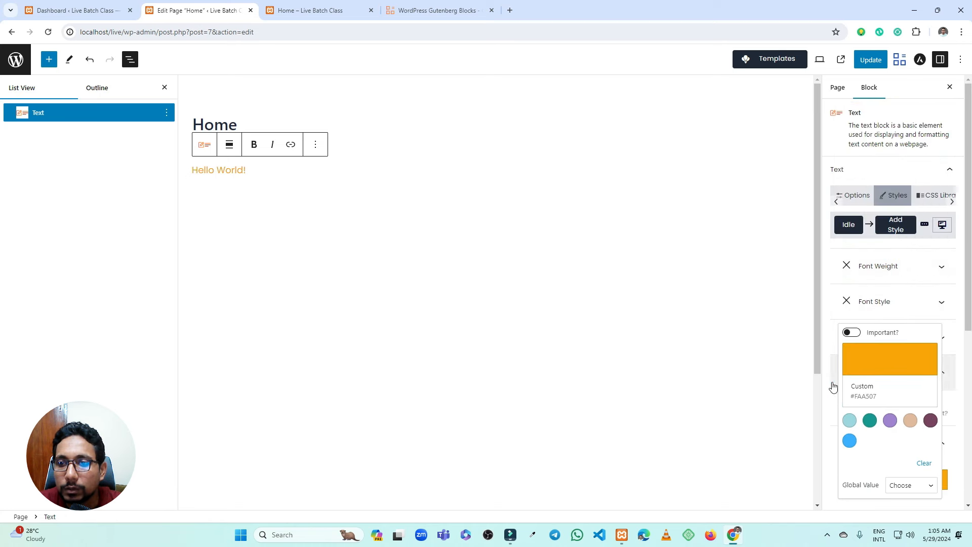
pyautogui.click(831, 382)
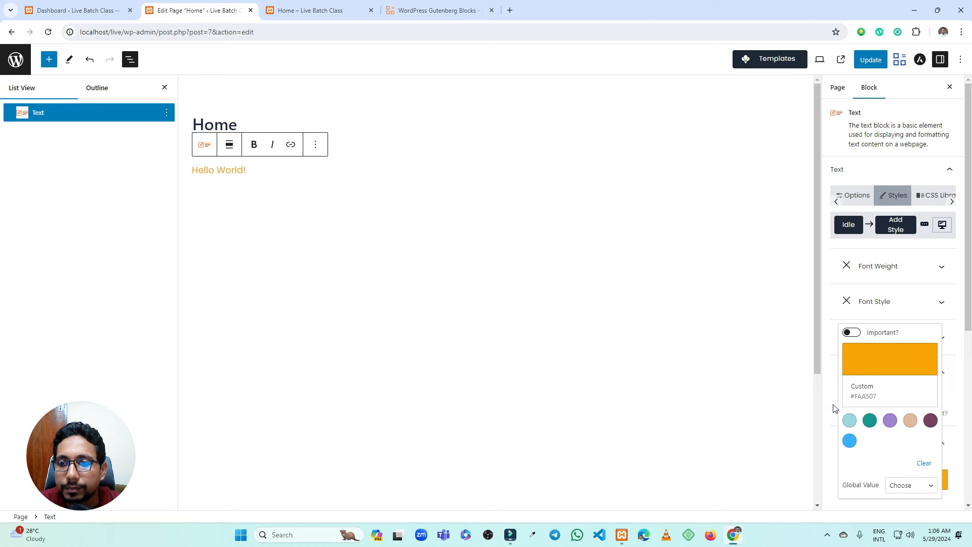
pyautogui.click(834, 400)
pyautogui.click(947, 337)
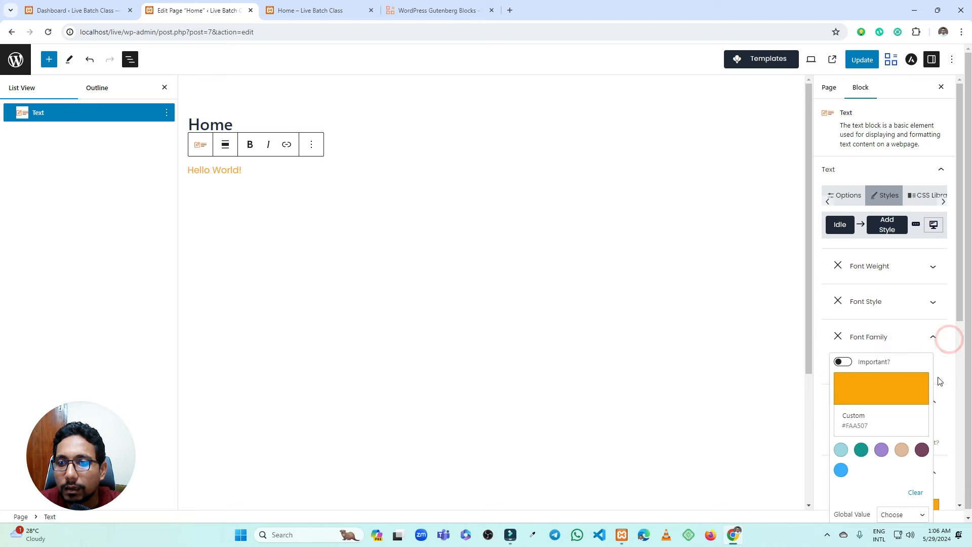
pyautogui.click(937, 377)
pyautogui.click(938, 398)
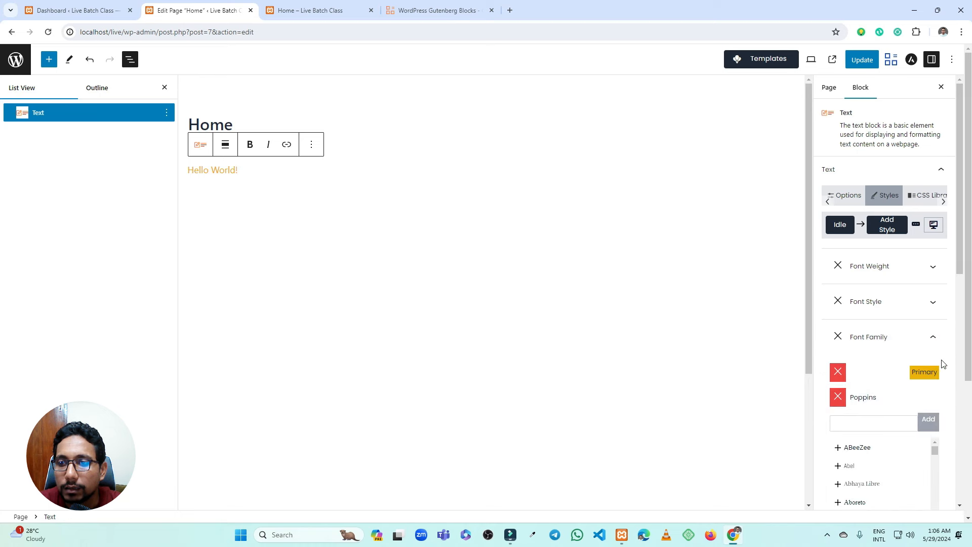
pyautogui.click(935, 344)
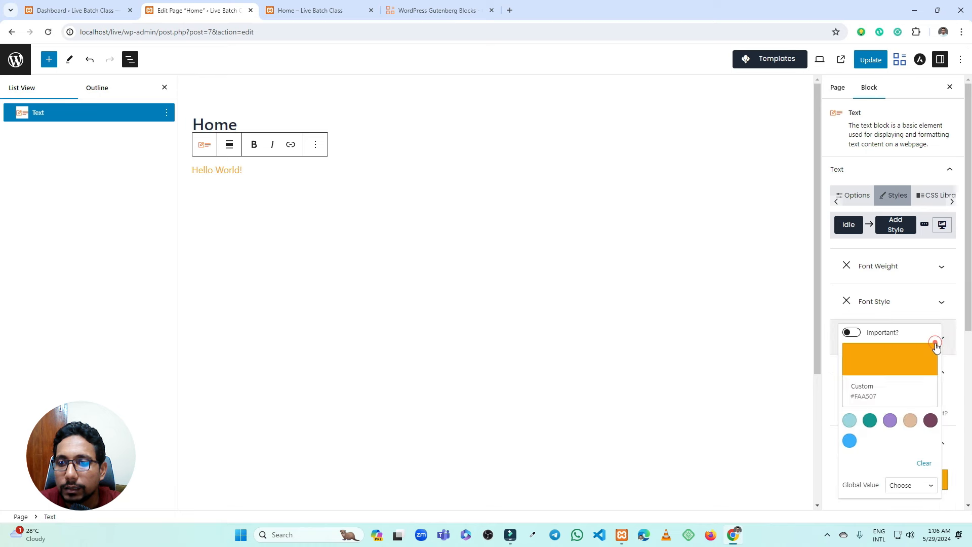
pyautogui.click(950, 380)
pyautogui.click(954, 435)
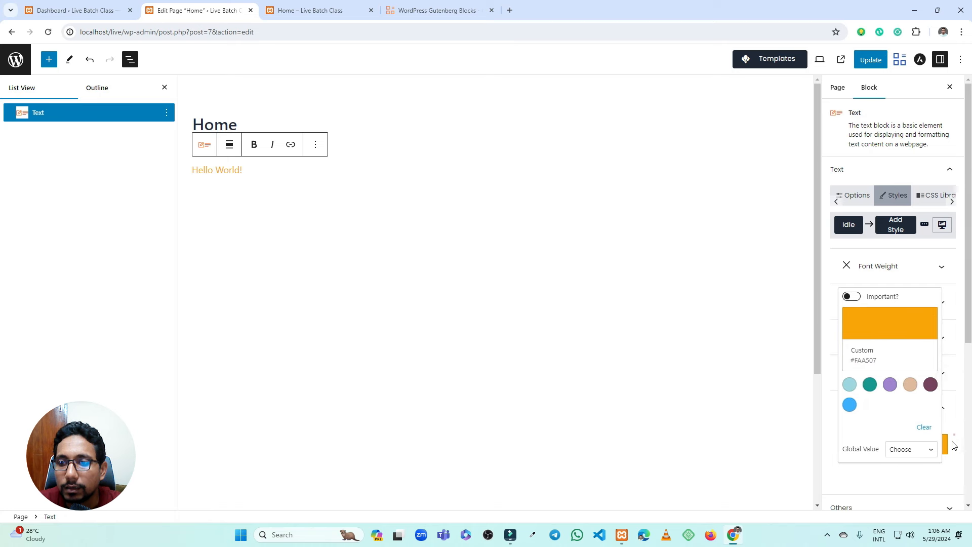
pyautogui.click(950, 411)
# Add a Background Color style to the Text block and set it to the palette color #774360.
pyautogui.click(896, 224)
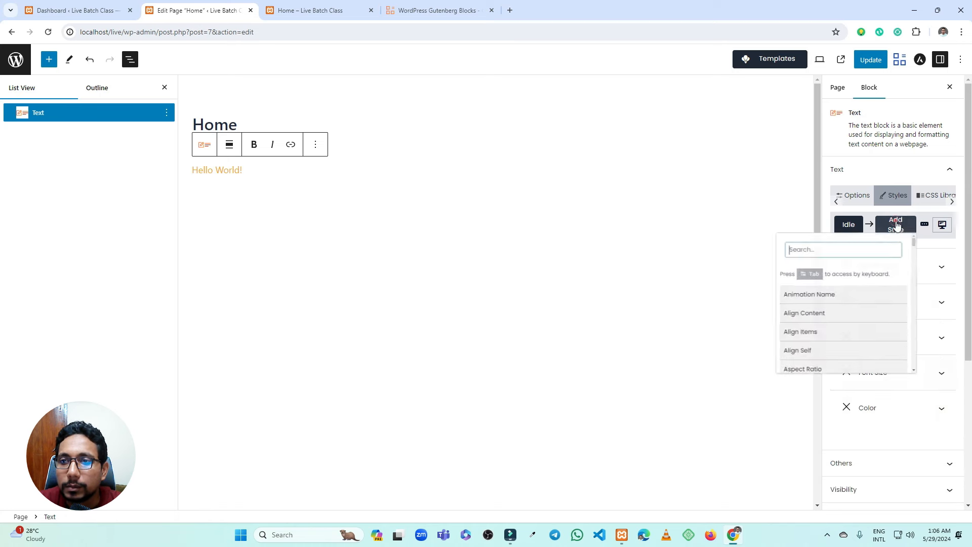
pyautogui.click(830, 249)
pyautogui.write('bo')
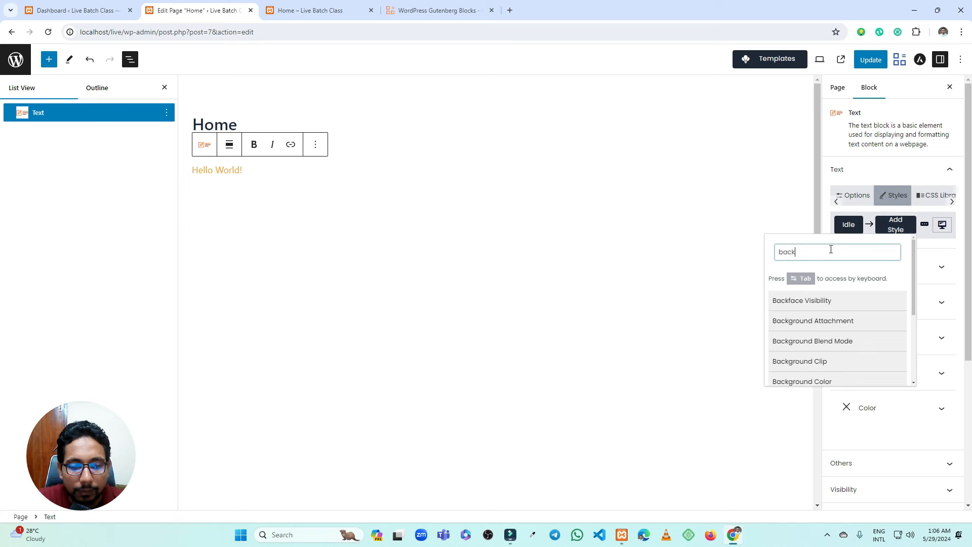
pyautogui.click(821, 379)
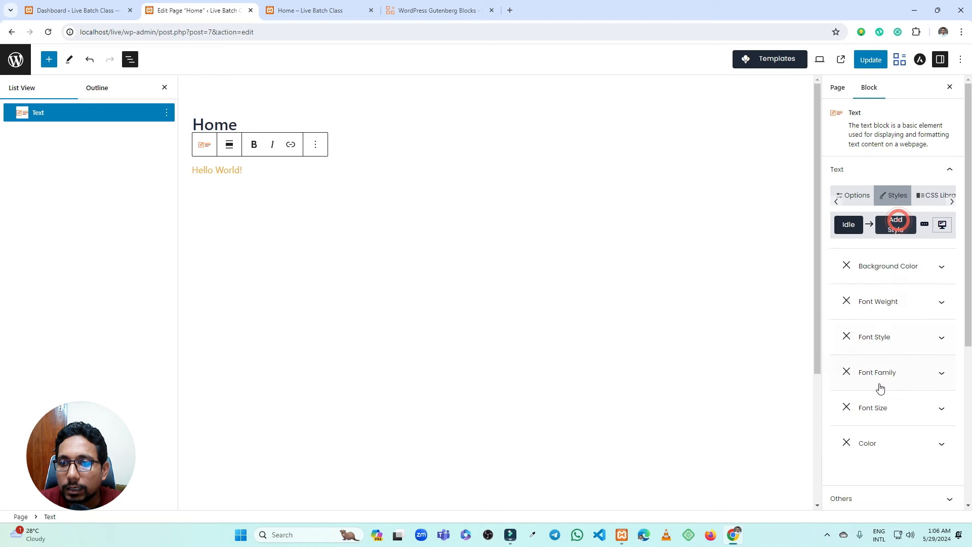
pyautogui.click(892, 272)
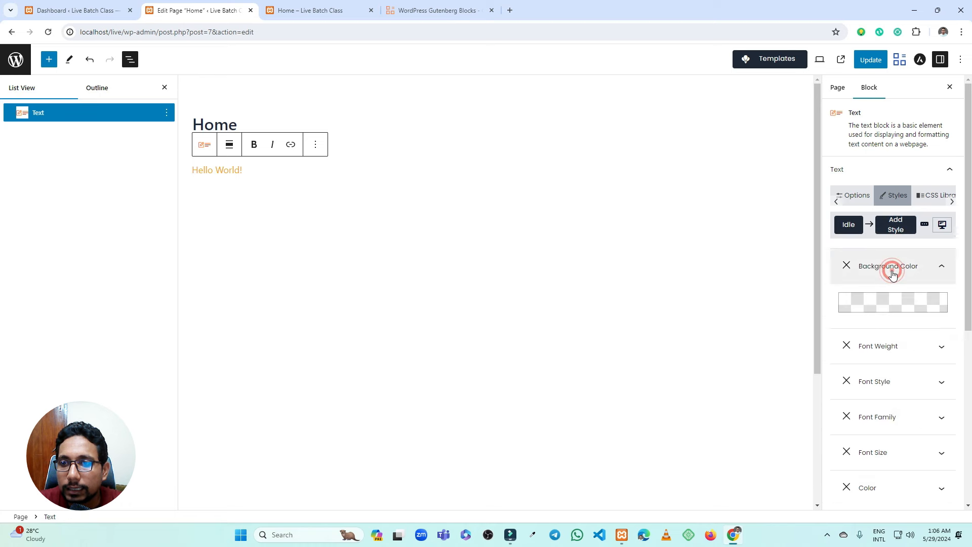
pyautogui.click(890, 302)
pyautogui.click(931, 418)
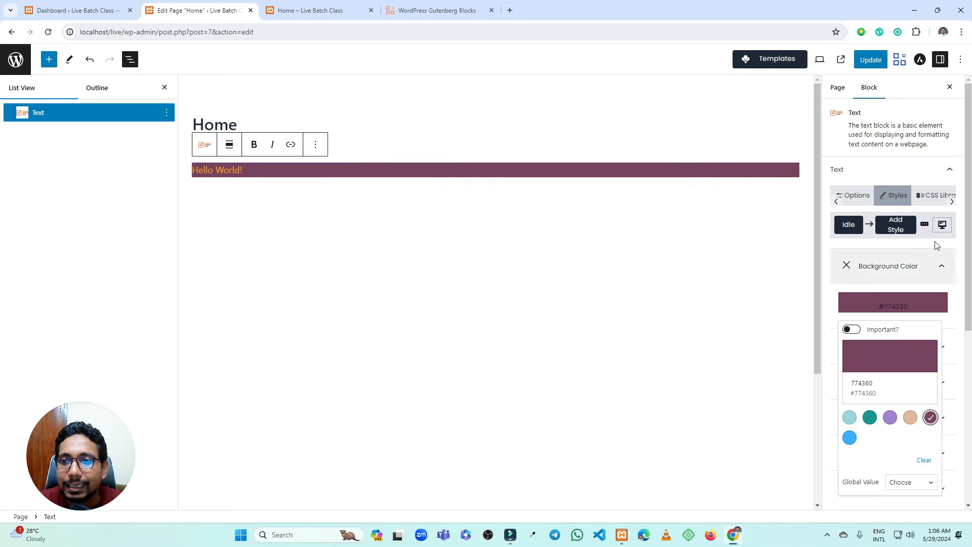
pyautogui.click(888, 263)
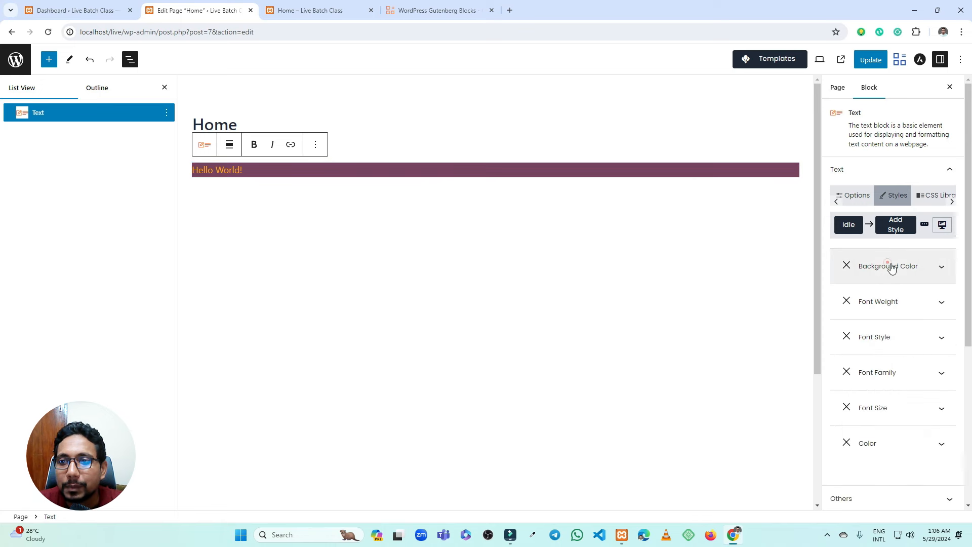
# Update the page, reload the live Home page to check the styled text, and return to the page editor.
pyautogui.click(870, 62)
pyautogui.click(324, 10)
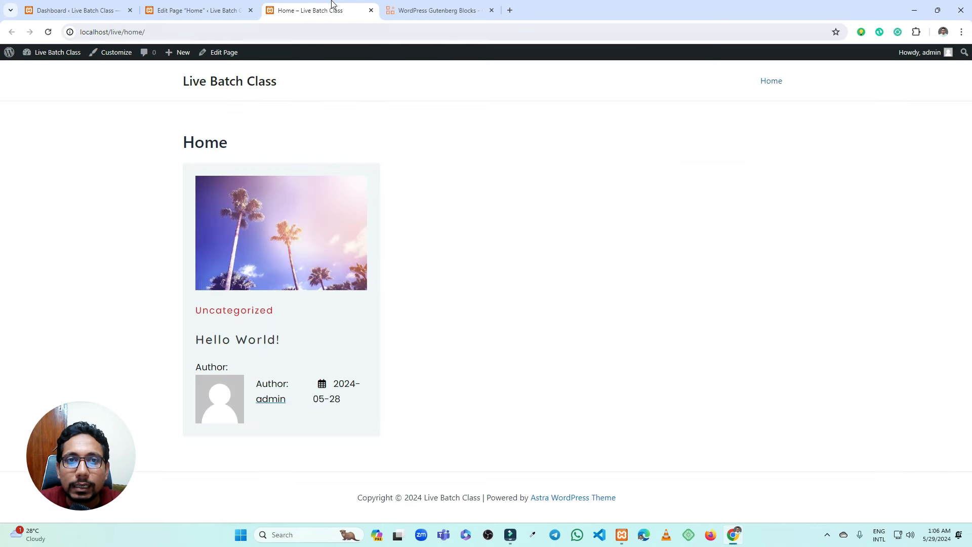
pyautogui.click(47, 32)
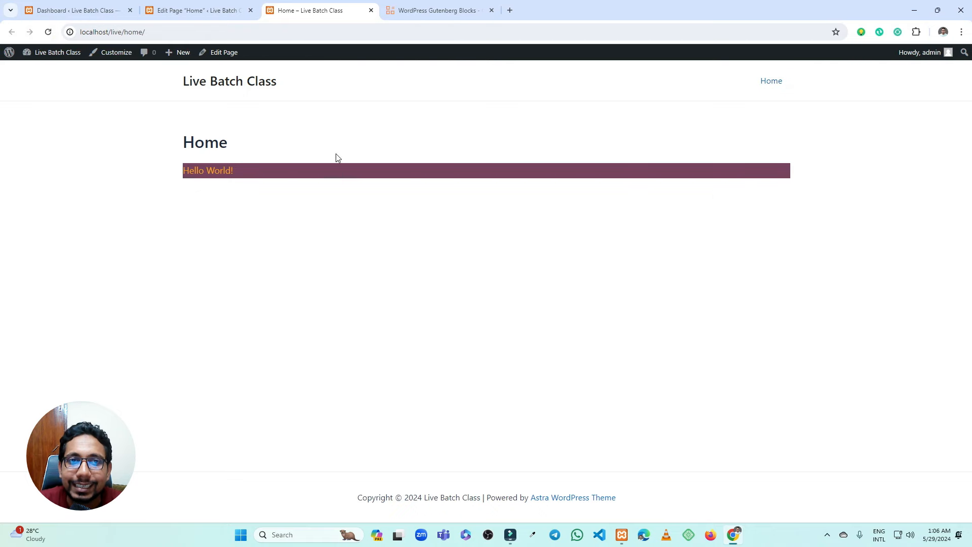
pyautogui.click(215, 10)
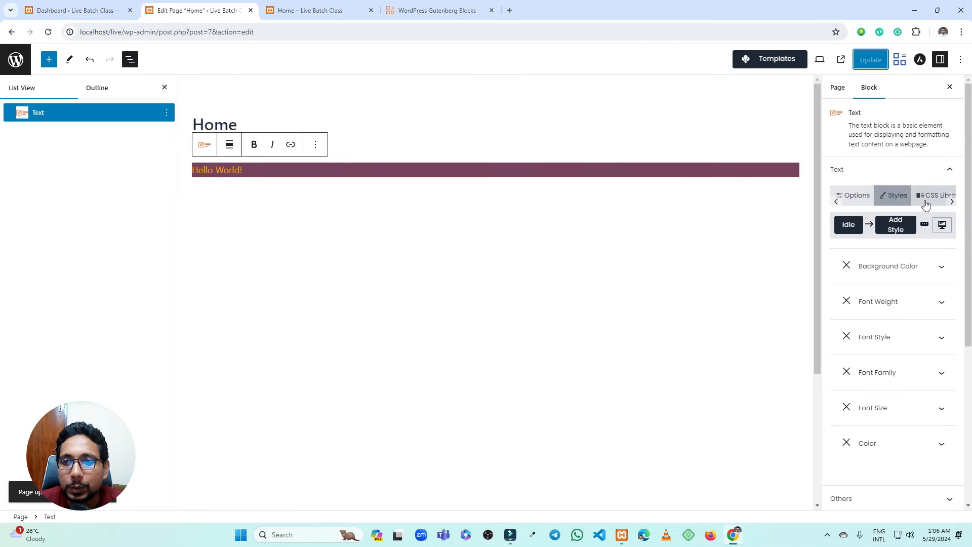
# Remove the Background Color style from the Text block and look through the background-related properties available to add.
pyautogui.click(845, 265)
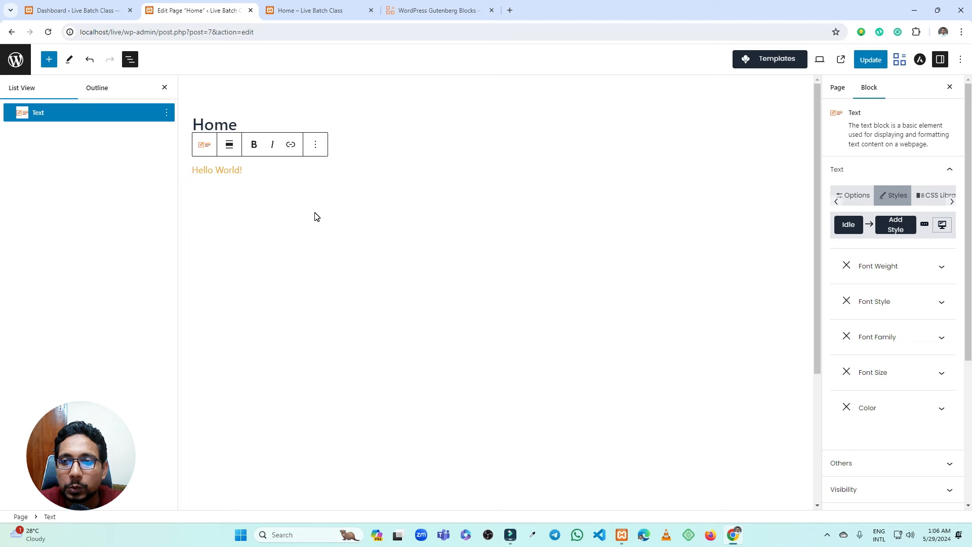
pyautogui.click(881, 233)
pyautogui.scroll(-3, 833, 288)
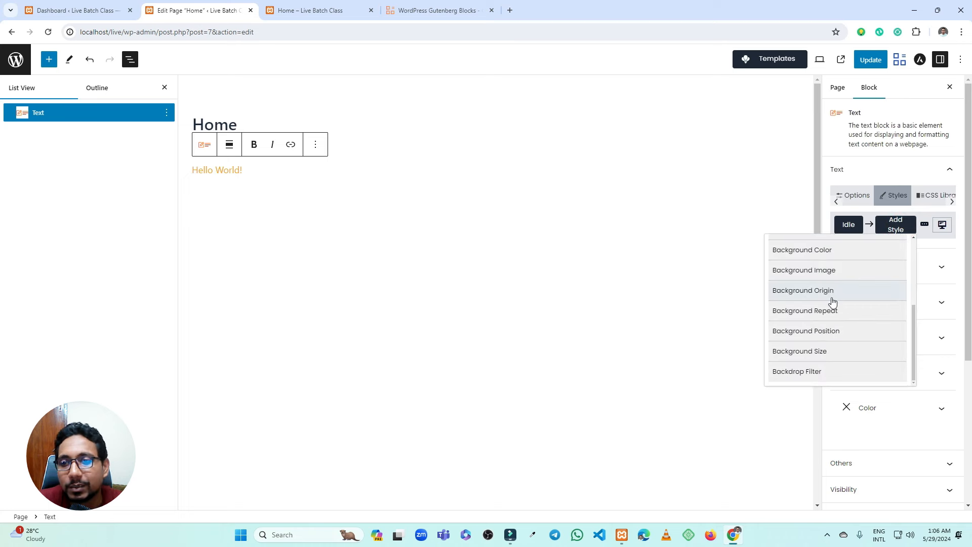
pyautogui.scroll(5, 869, 288)
pyautogui.click(896, 230)
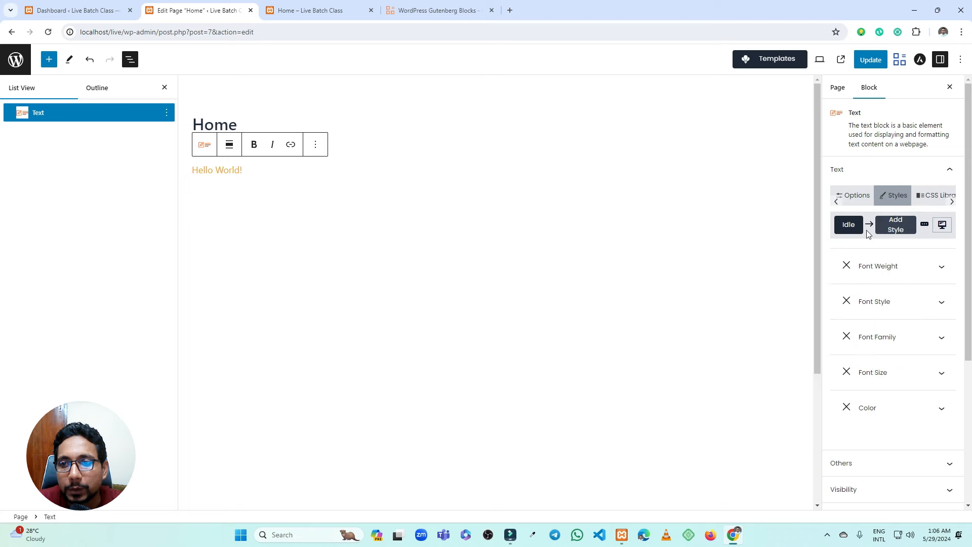
# Switch the Text block's style state from Idle to After.
pyautogui.click(849, 228)
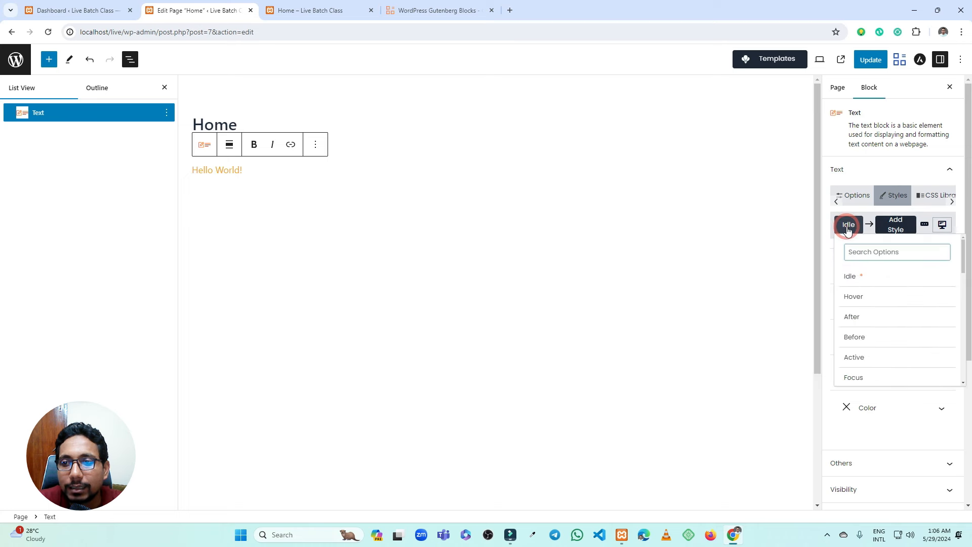
pyautogui.click(858, 320)
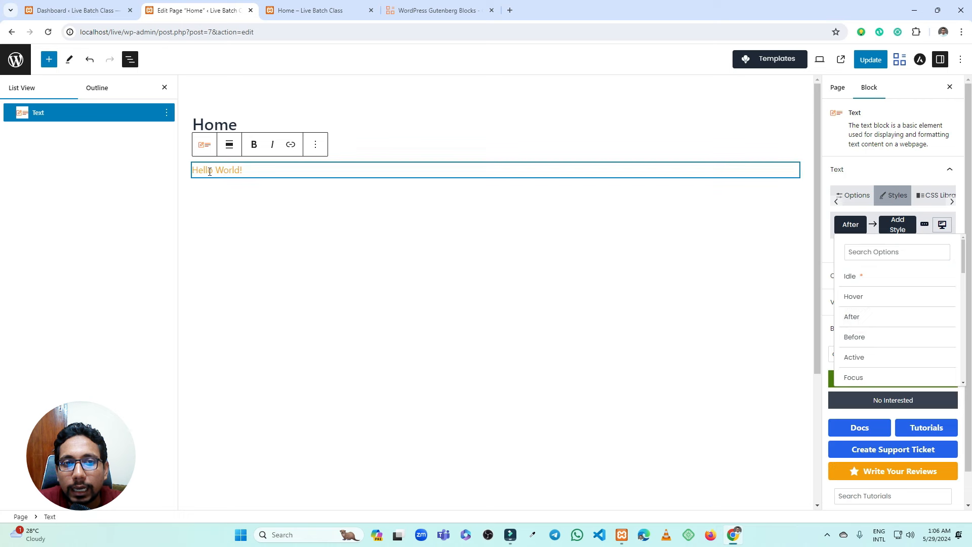
pyautogui.click(896, 230)
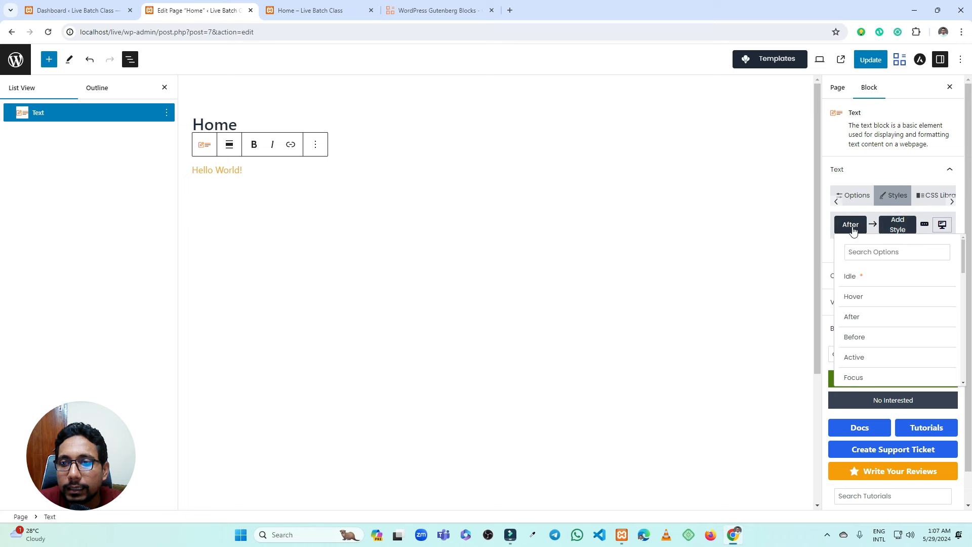
pyautogui.click(852, 227)
# Search the style properties for "cont" and add the Content property to the After state.
pyautogui.click(898, 225)
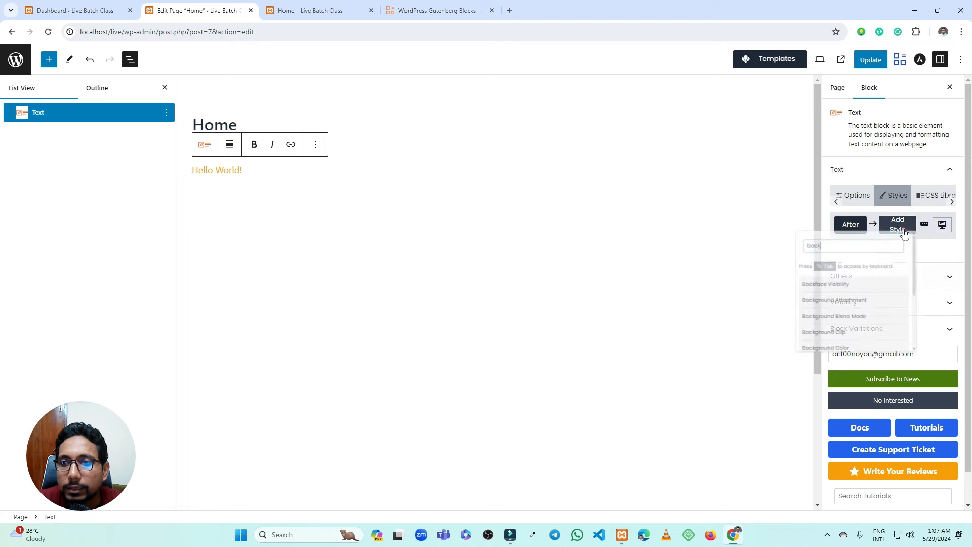
pyautogui.click(813, 253)
pyautogui.doubleClick(805, 254)
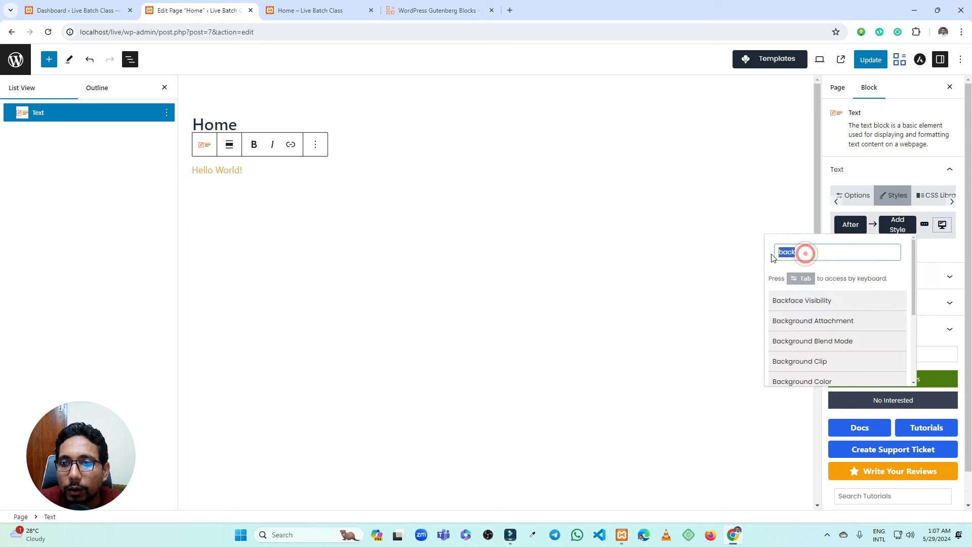
pyautogui.press('BackSpace')
pyautogui.click(851, 229)
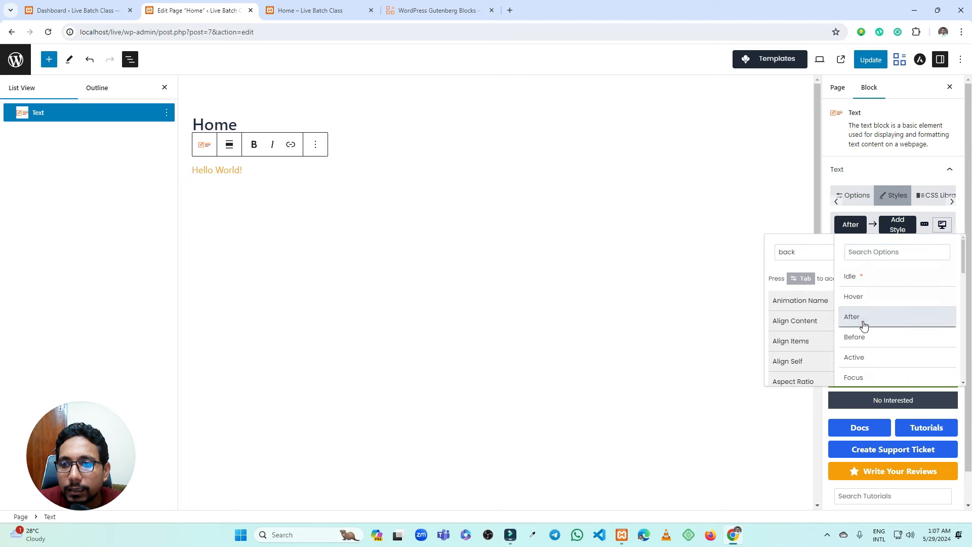
pyautogui.click(855, 225)
pyautogui.click(898, 227)
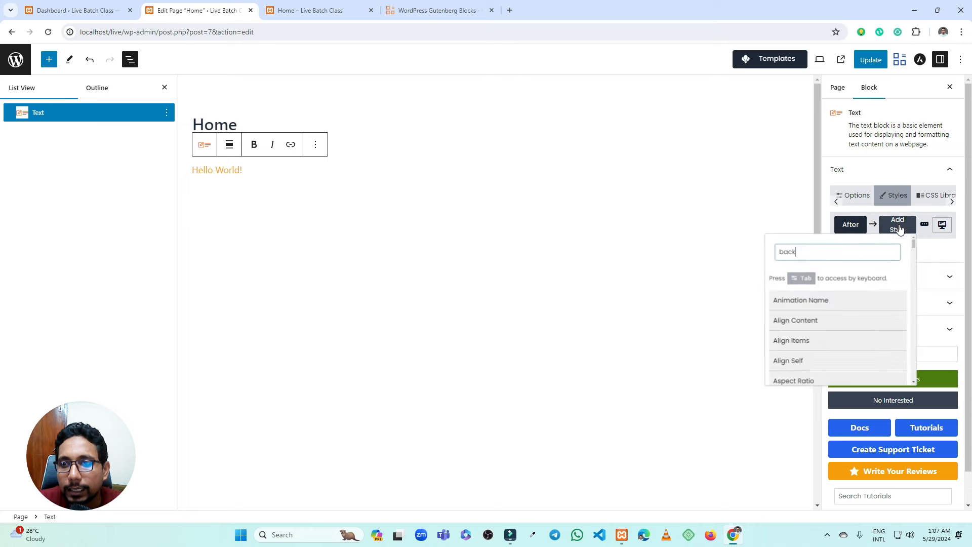
pyautogui.doubleClick(827, 252)
pyautogui.write('cont')
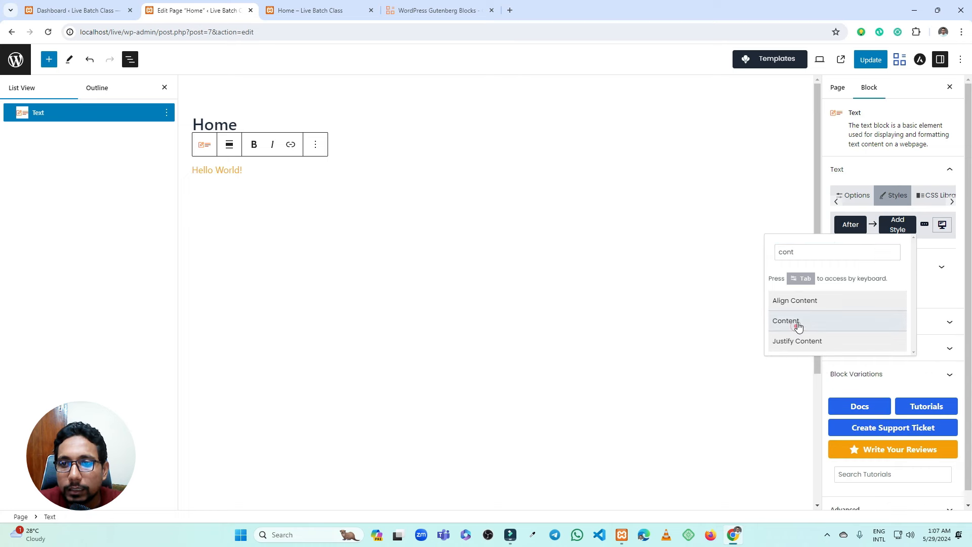
pyautogui.click(795, 322)
# Add the Background Color and Padding properties to the Text block's After state.
pyautogui.doubleClick(827, 251)
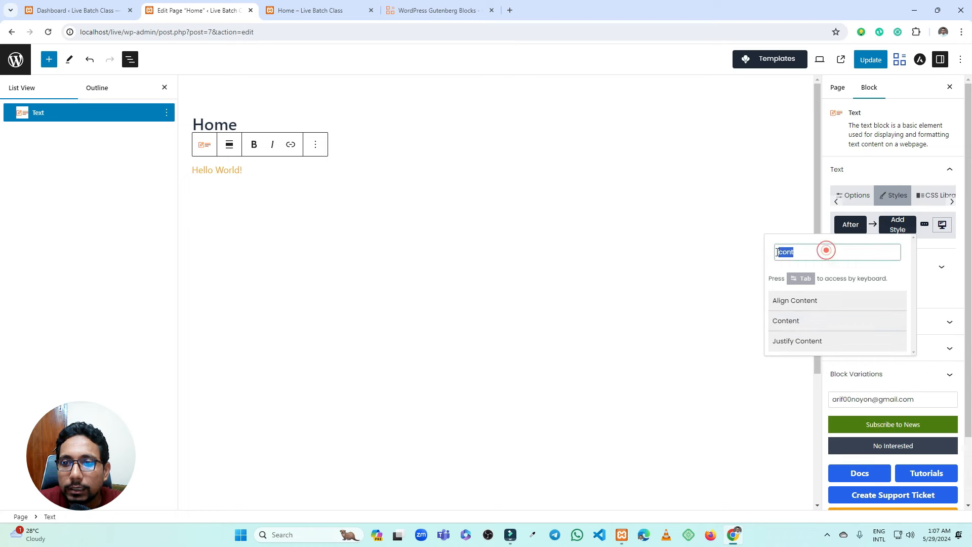
pyautogui.write('back')
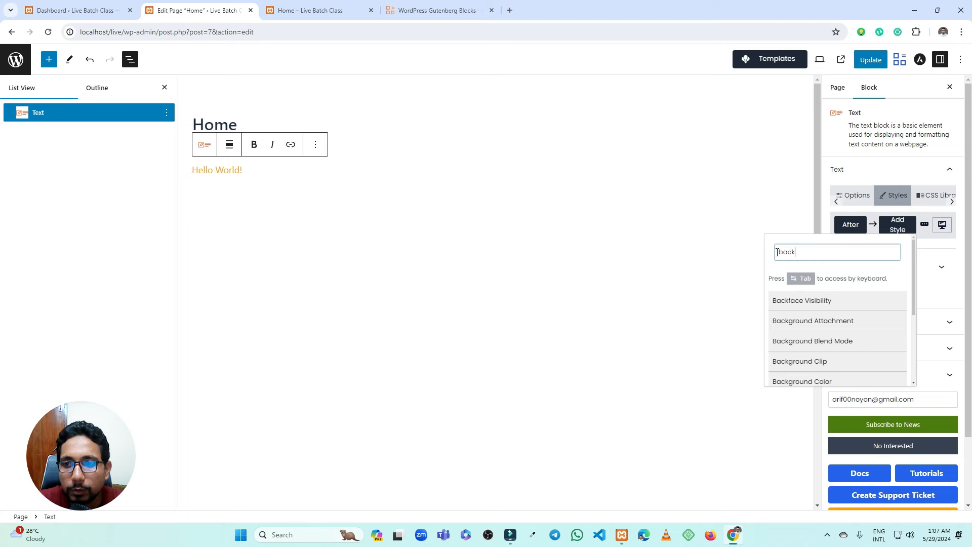
pyautogui.click(812, 381)
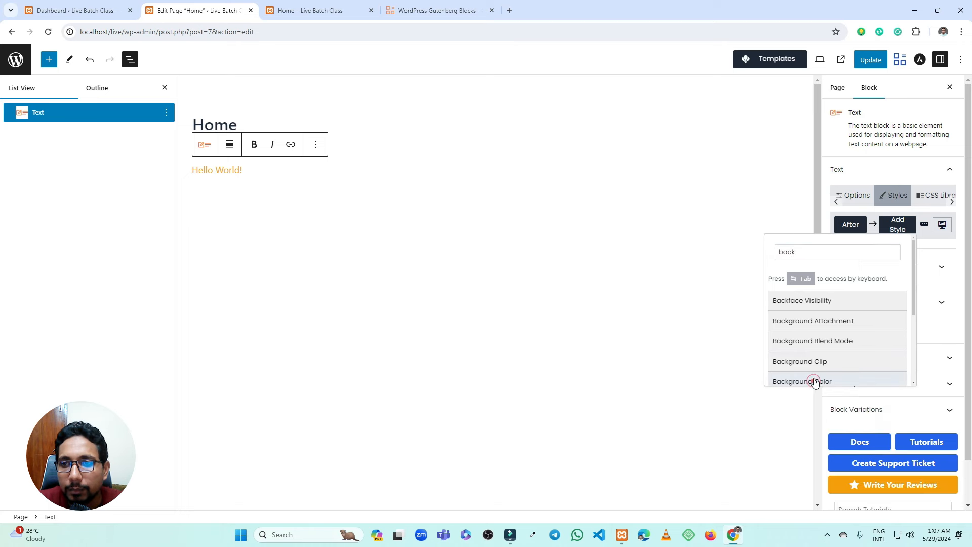
pyautogui.moveTo(814, 253); pyautogui.dragTo(761, 254)
pyautogui.doubleClick(806, 251)
pyautogui.write('padd')
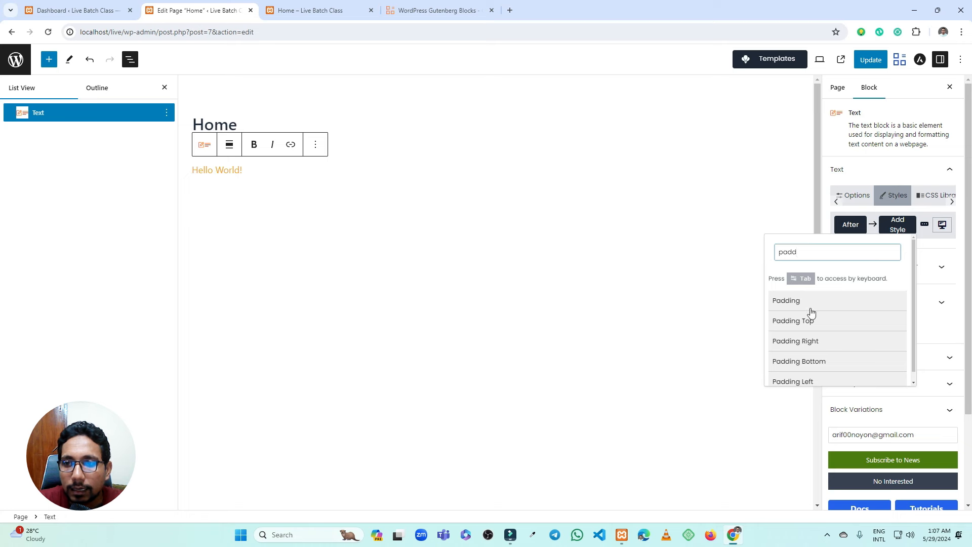
pyautogui.click(806, 300)
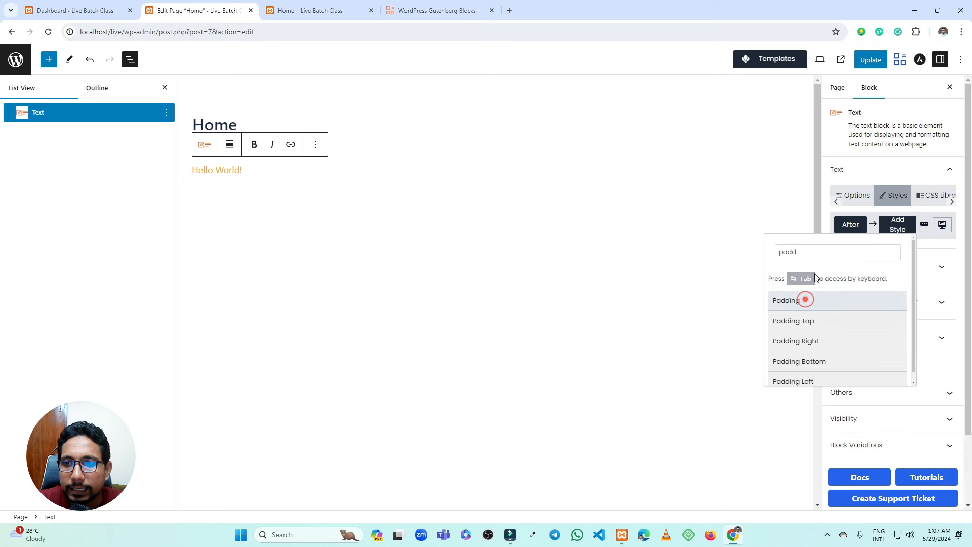
# Search for a further style property for the After state, entering "p;ost".
pyautogui.doubleClick(813, 252)
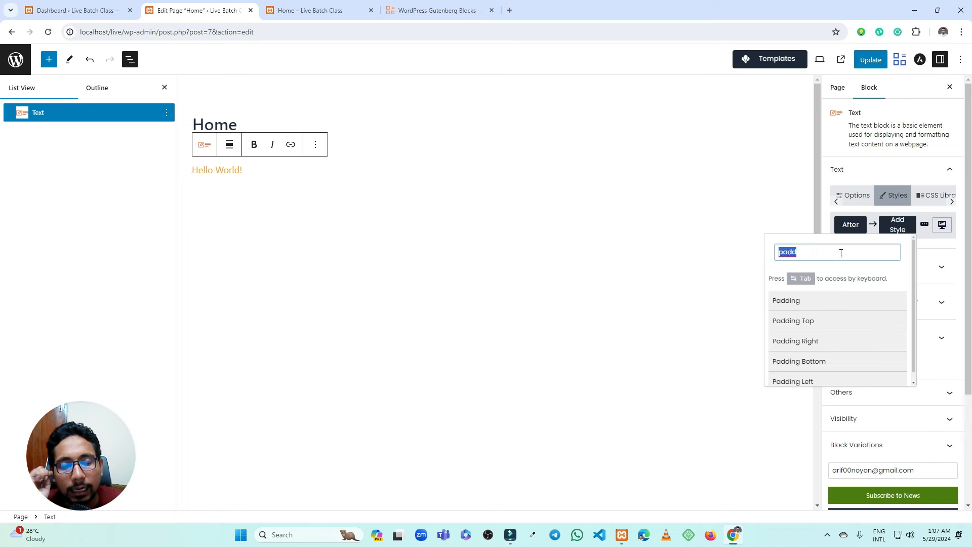
pyautogui.write('p;ost')
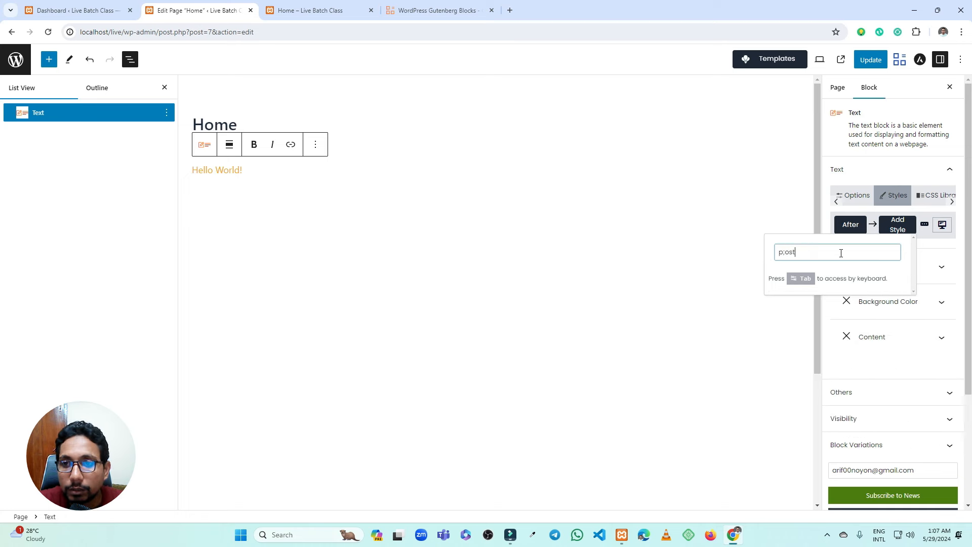
# Search the style properties for "posi" and add Position to the text block's After styles.
pyautogui.press('BackSpace')
pyautogui.press('BackSpace')
pyautogui.press('BackSpace')
pyautogui.press('BackSpace')
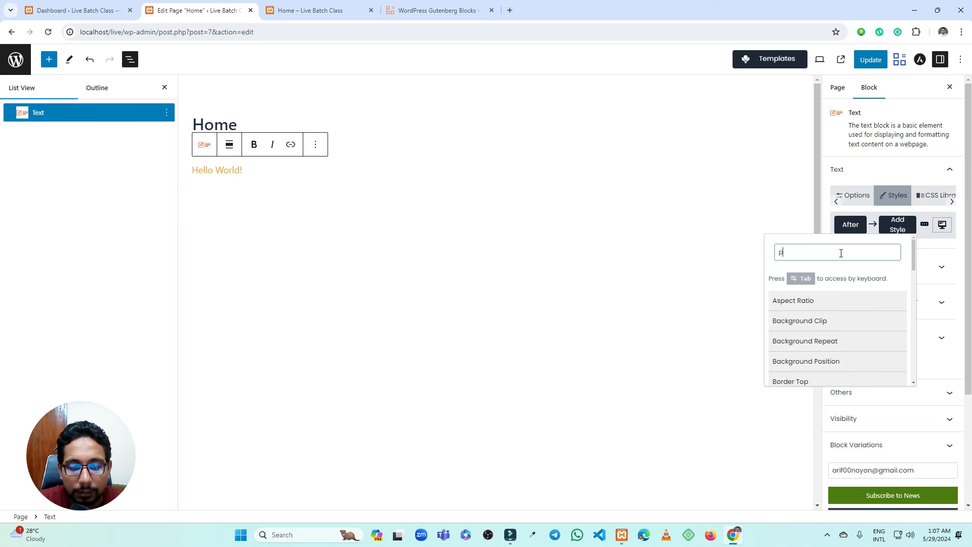
pyautogui.write('osi')
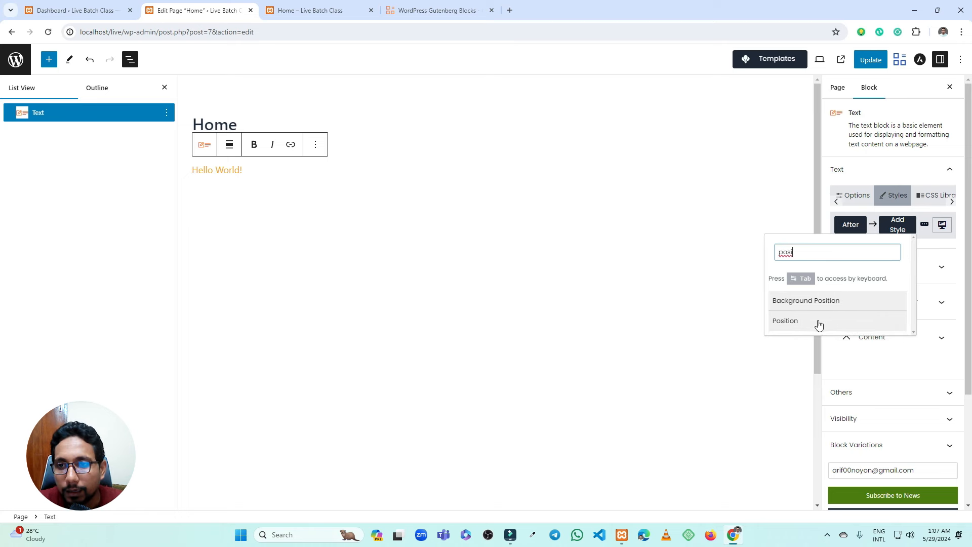
pyautogui.click(794, 318)
# Search the style properties for "top" and add the Top property to the After styles.
pyautogui.click(812, 252)
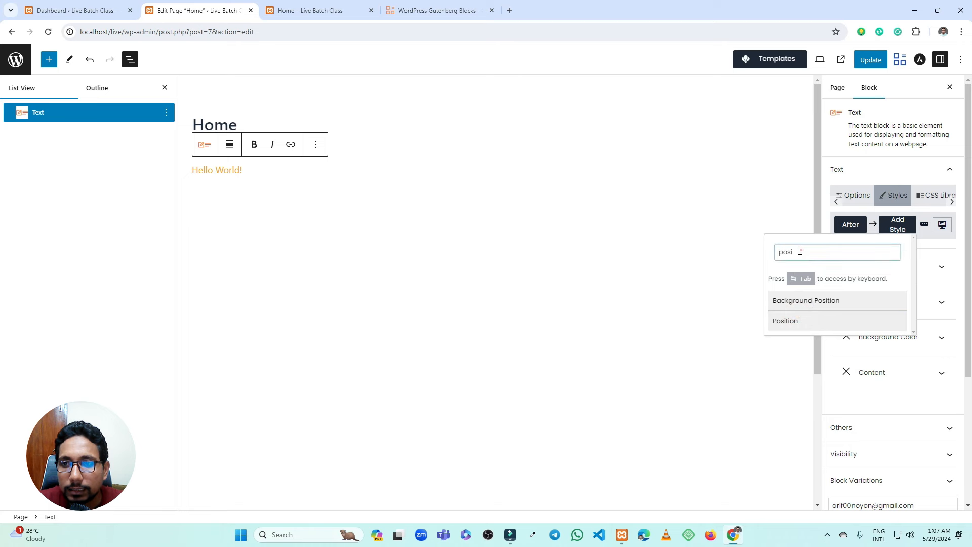
pyautogui.doubleClick(795, 251)
pyautogui.write('top')
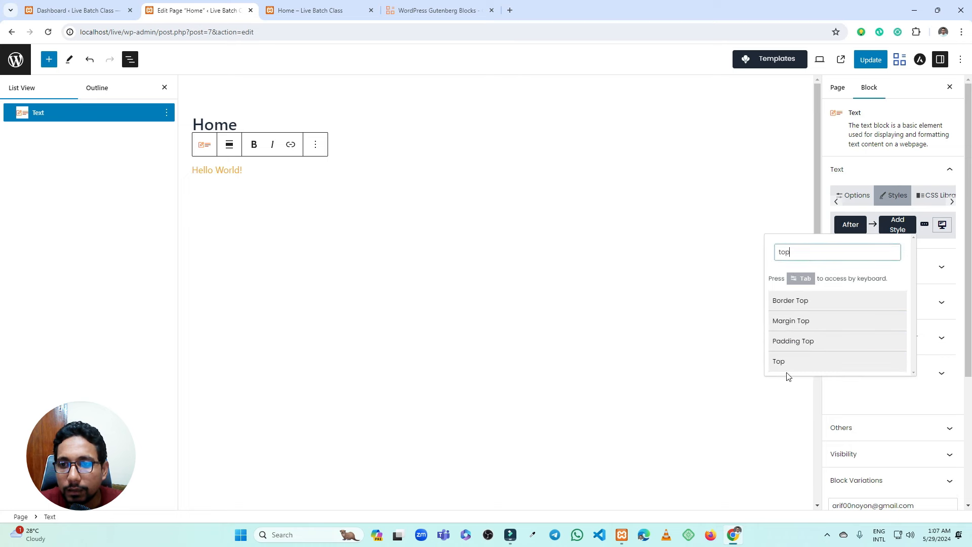
pyautogui.click(785, 361)
# Find the Left property, add it to the After styles, and close the property picker.
pyautogui.doubleClick(780, 252)
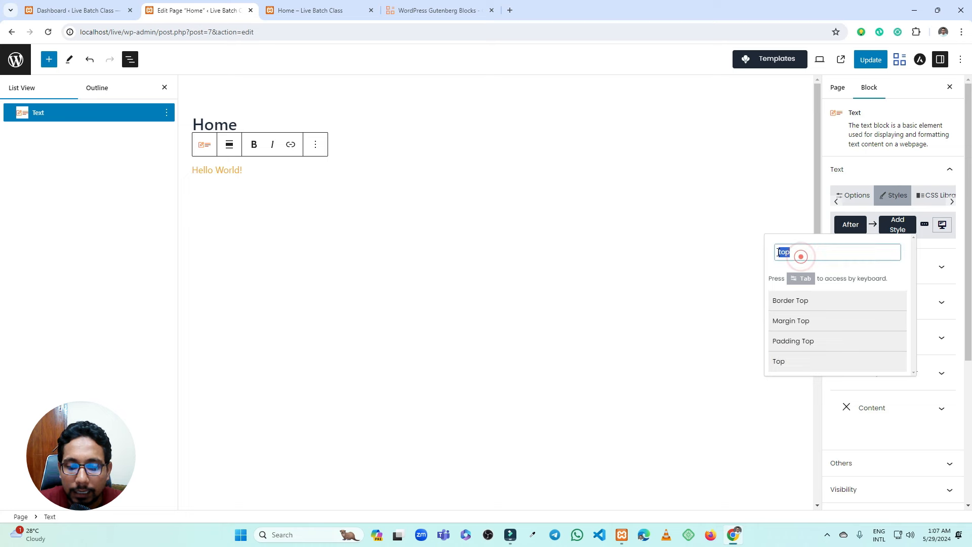
pyautogui.press('BackSpace')
pyautogui.write('let')
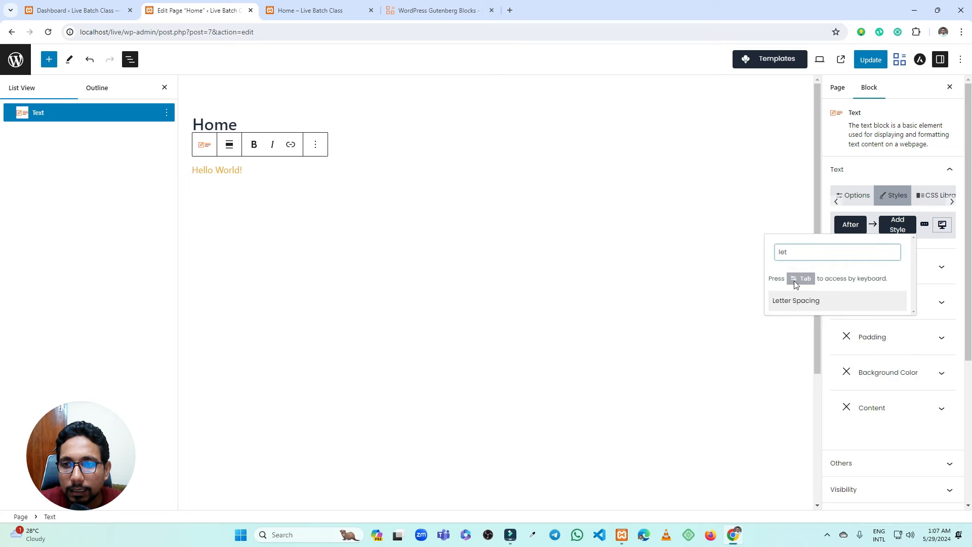
pyautogui.doubleClick(780, 252)
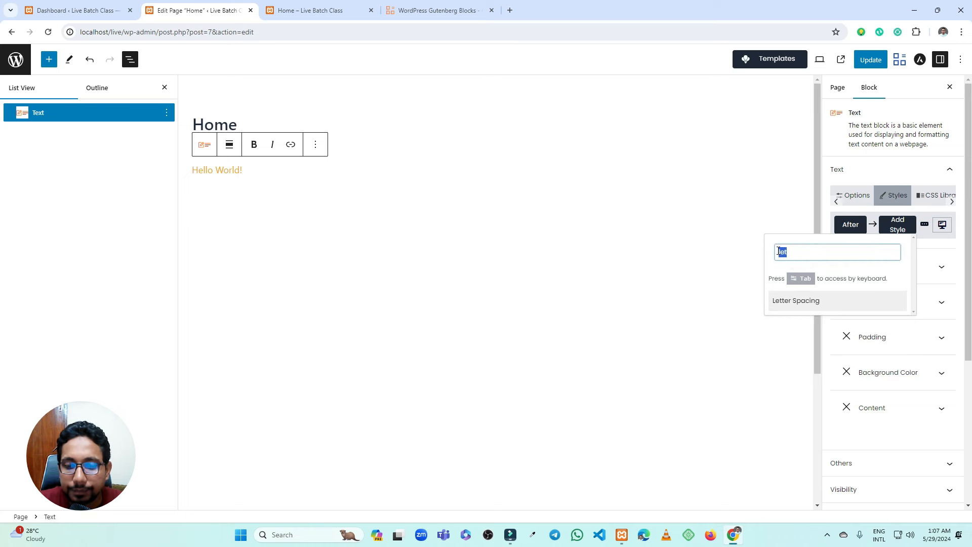
pyautogui.press('BackSpace')
pyautogui.write('lef')
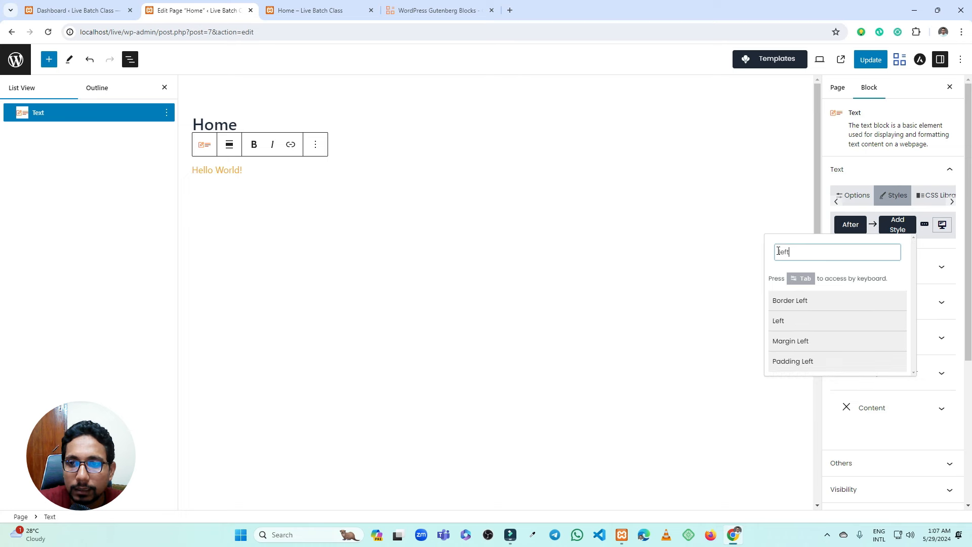
pyautogui.click(793, 324)
pyautogui.click(896, 225)
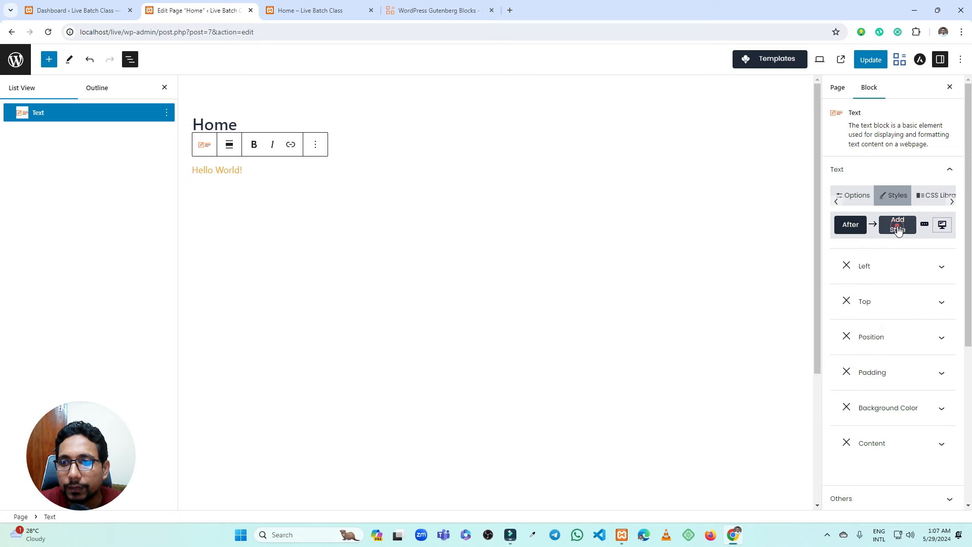
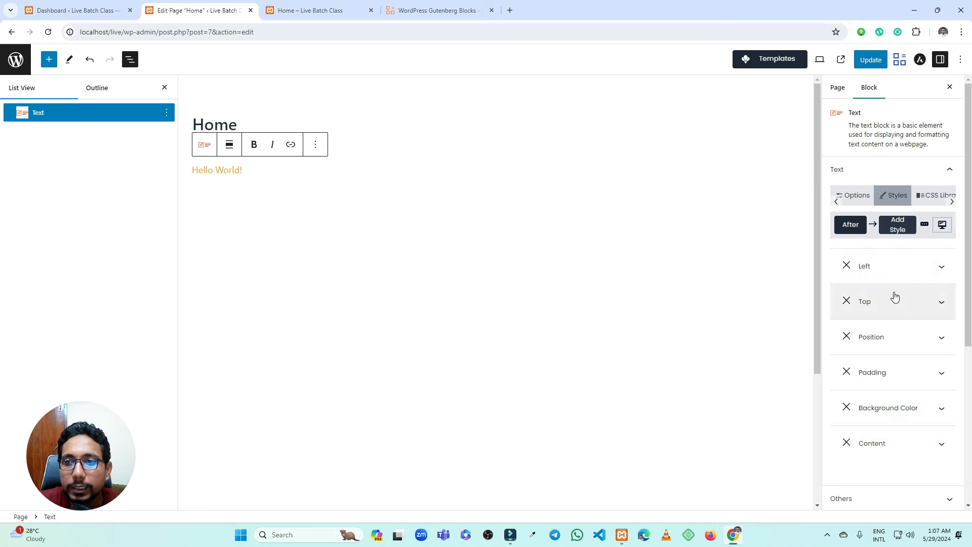
# Set the Content of the text block's After pseudo-element to "Sale".
pyautogui.click(887, 448)
pyautogui.scroll(-2, 883, 425)
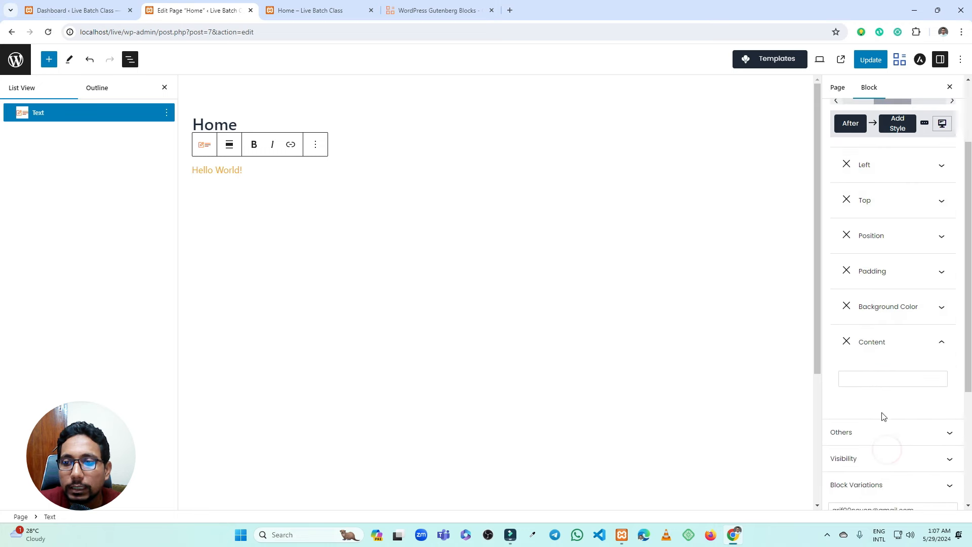
pyautogui.click(866, 377)
pyautogui.write('man')
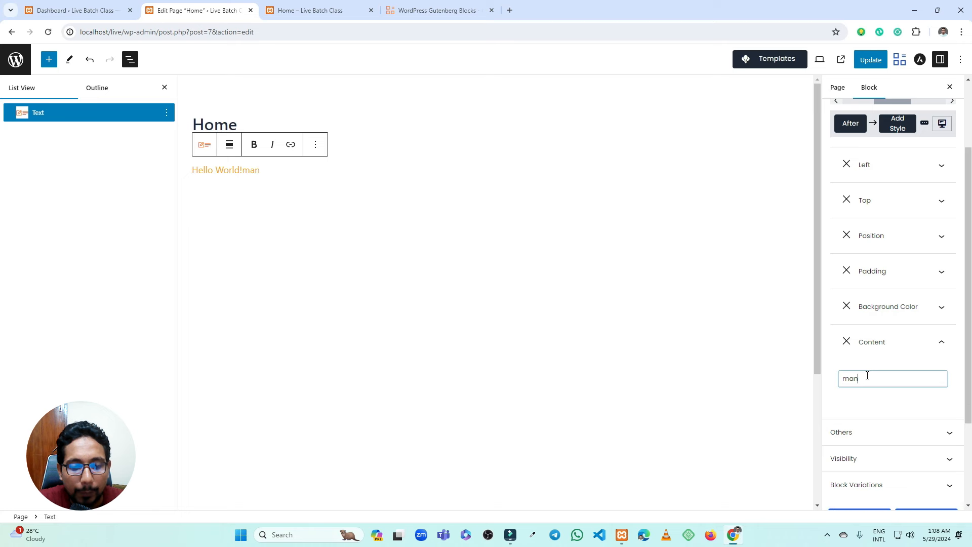
pyautogui.write('Sale')
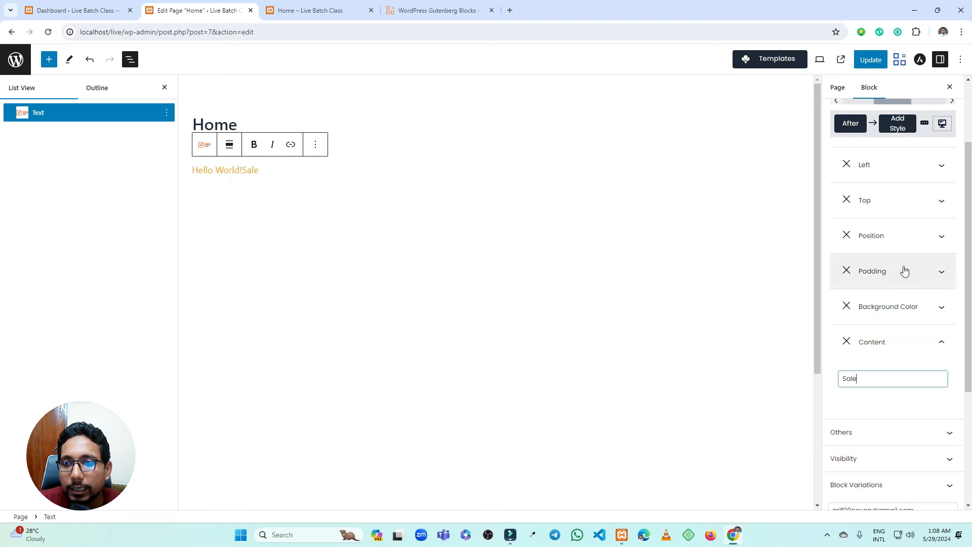
# Set the After pseudo-element's background color to the purple #A084CF swatch and open its padding settings.
pyautogui.click(889, 307)
pyautogui.click(882, 348)
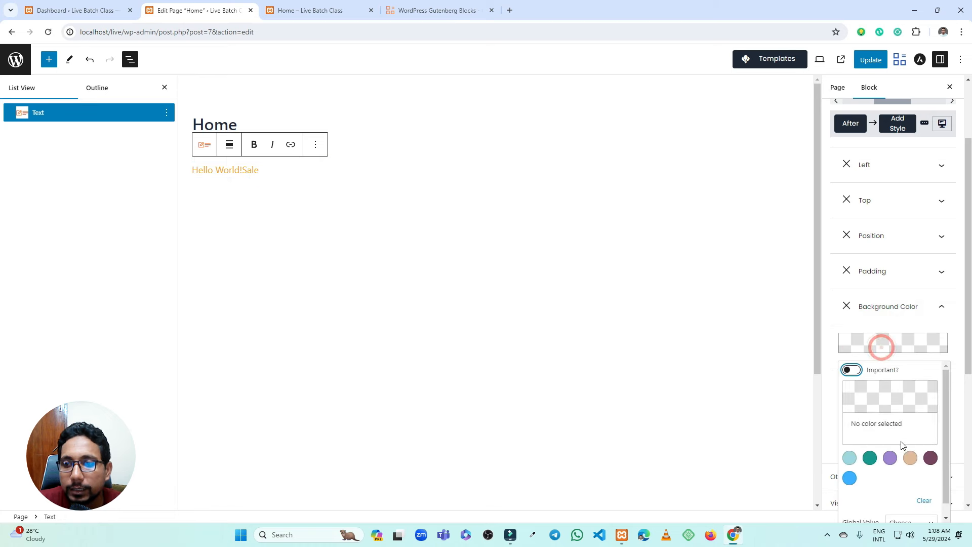
pyautogui.click(889, 457)
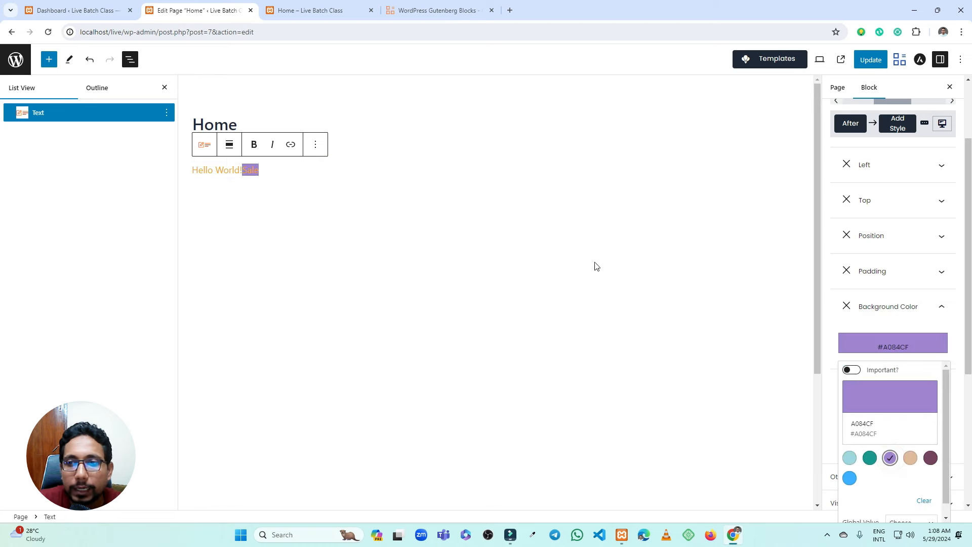
pyautogui.click(889, 275)
pyautogui.click(887, 272)
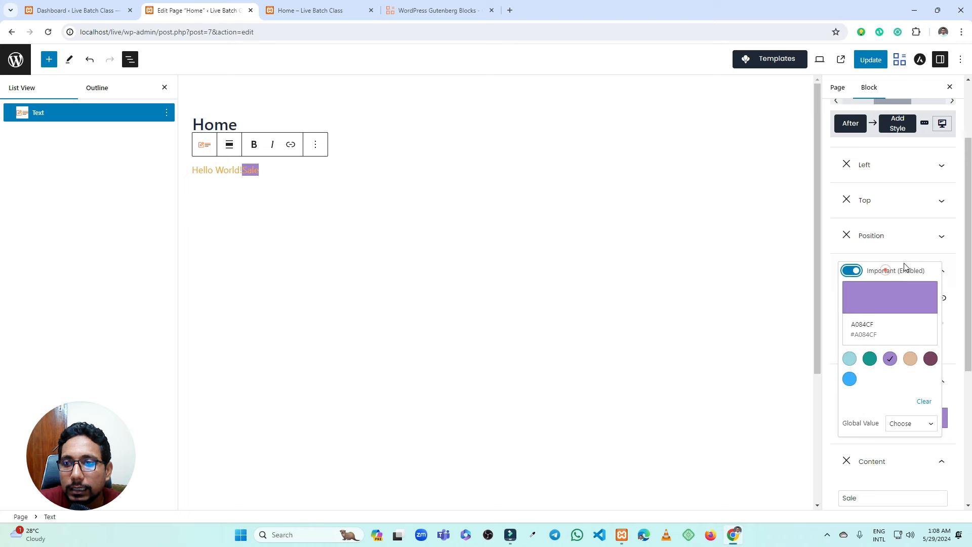
pyautogui.click(888, 271)
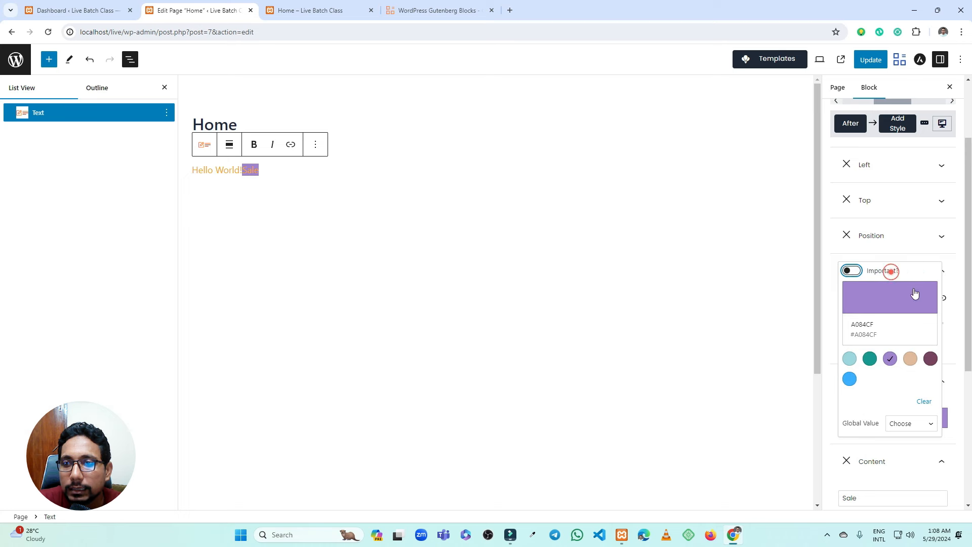
pyautogui.click(945, 321)
pyautogui.click(952, 307)
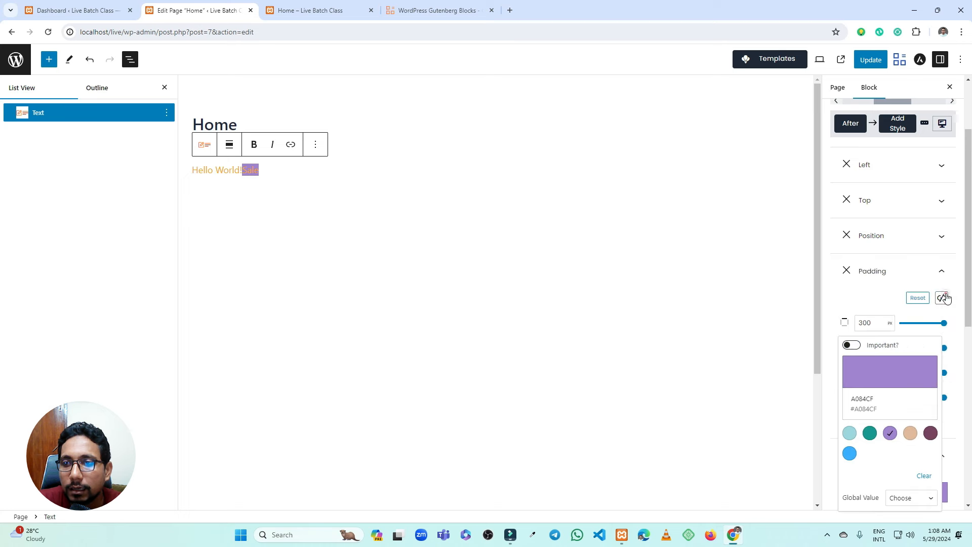
pyautogui.click(954, 295)
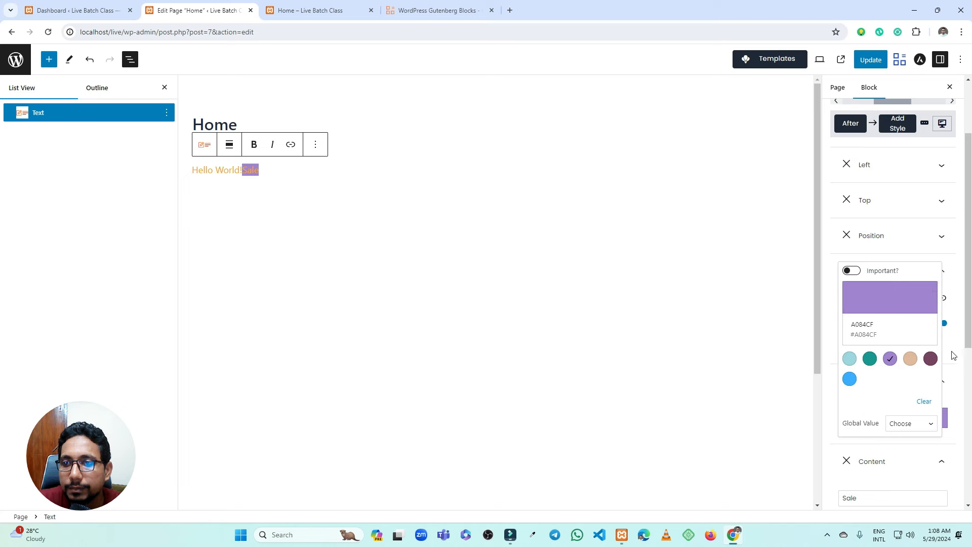
# Collapse the background color settings, reset the After padding, and set it to 20 px on all sides.
pyautogui.click(944, 381)
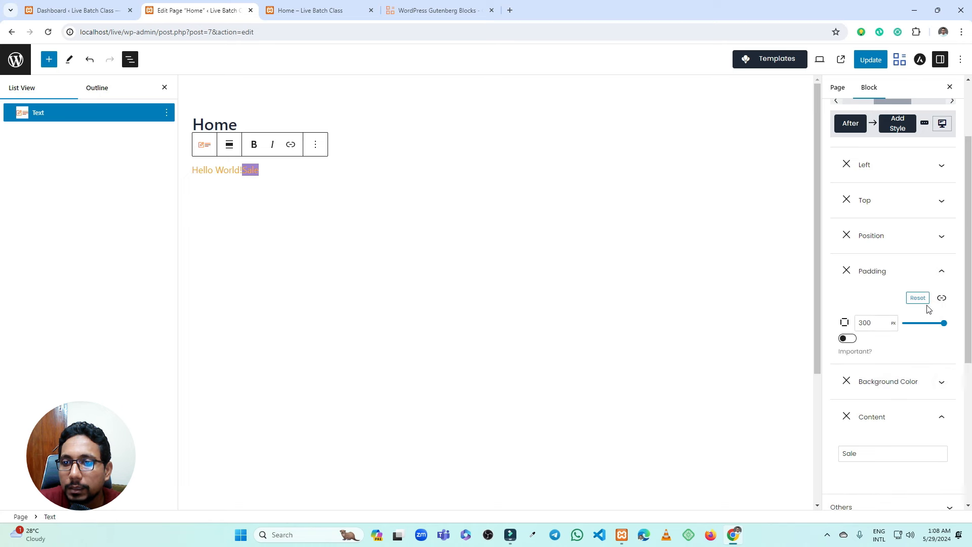
pyautogui.doubleClick(879, 320)
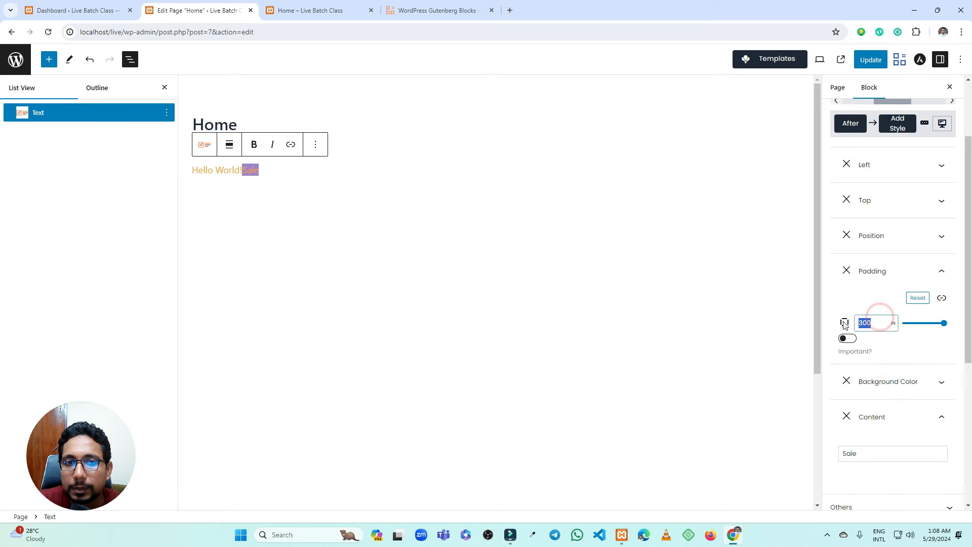
pyautogui.click(917, 298)
pyautogui.click(873, 323)
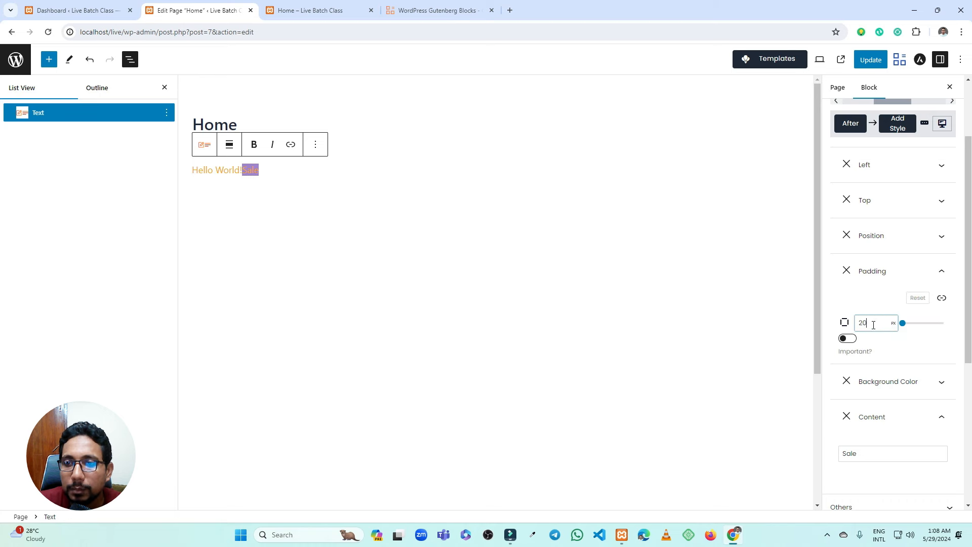
pyautogui.click(860, 298)
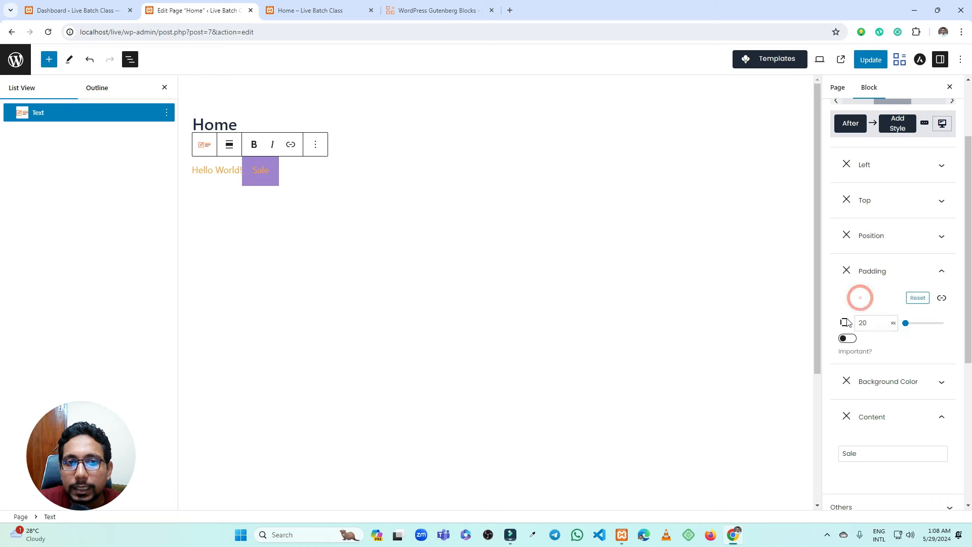
# Reduce the After padding to 10 px on all sides and collapse the padding settings.
pyautogui.moveTo(877, 322); pyautogui.dragTo(852, 322)
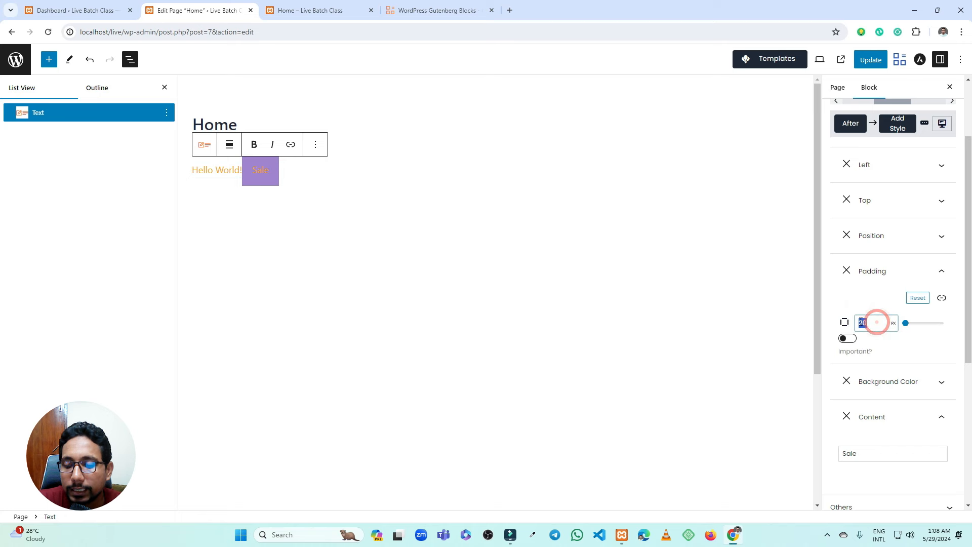
pyautogui.write('10')
pyautogui.click(863, 302)
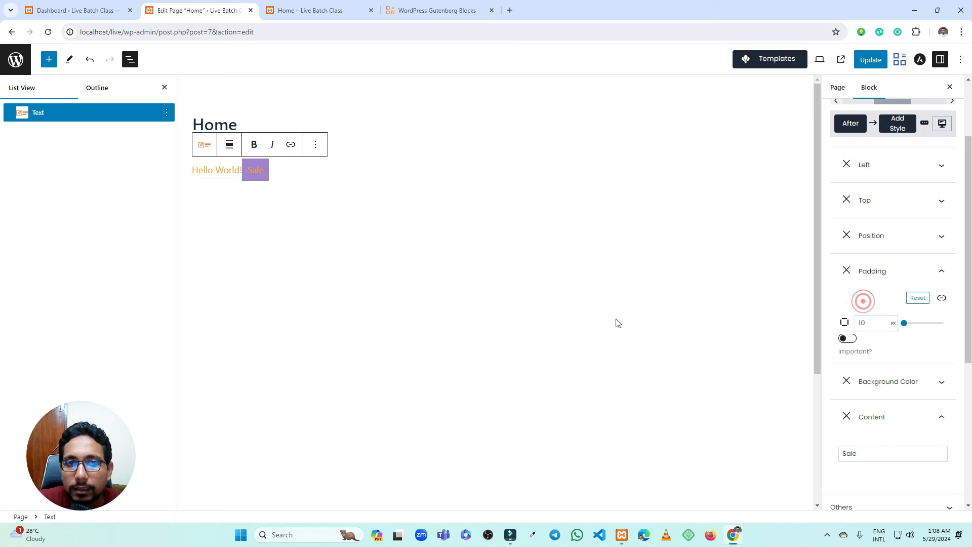
pyautogui.click(886, 282)
# Set the After pseudo-element's position to absolute.
pyautogui.click(887, 235)
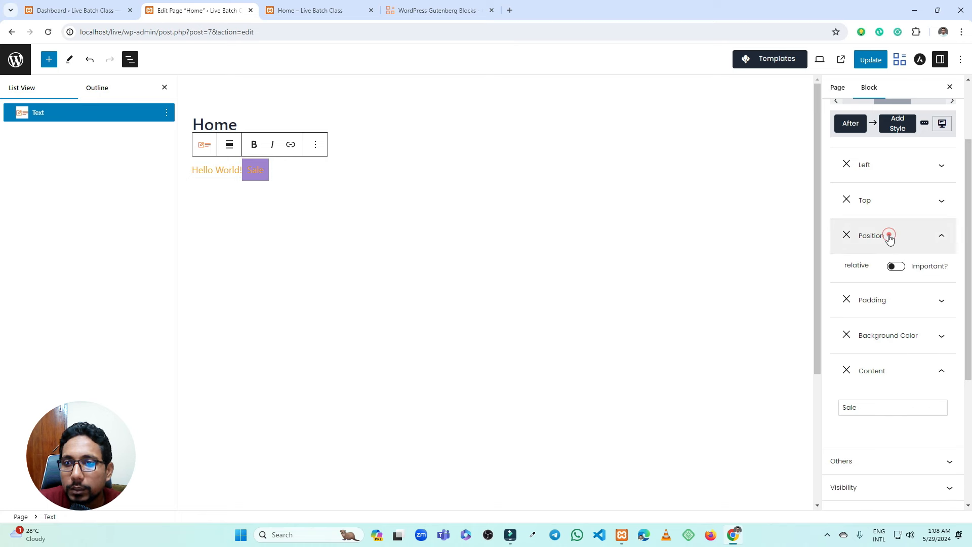
pyautogui.click(863, 266)
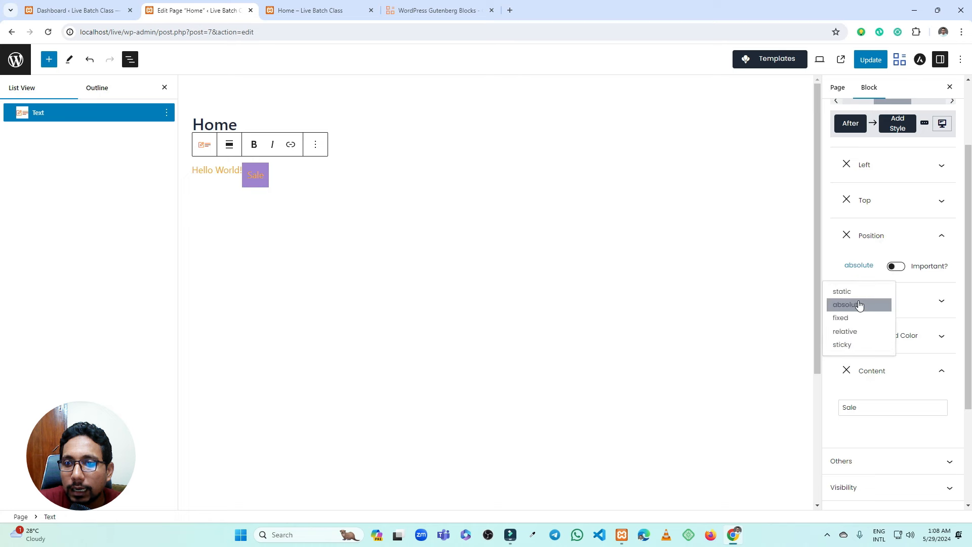
pyautogui.click(844, 329)
# Set the Top offset of the "Sale" badge to -10 px.
pyautogui.click(879, 208)
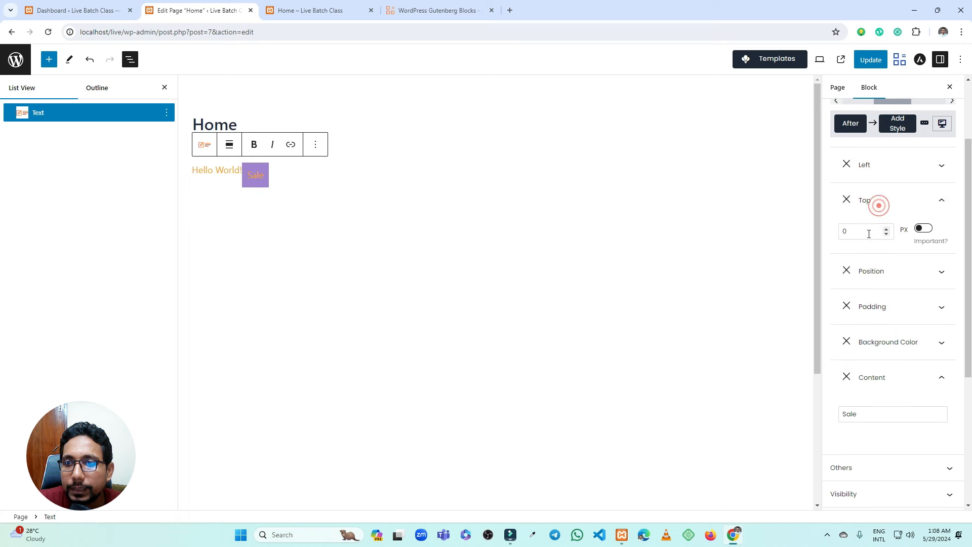
pyautogui.moveTo(868, 232); pyautogui.dragTo(837, 231)
pyautogui.write('10')
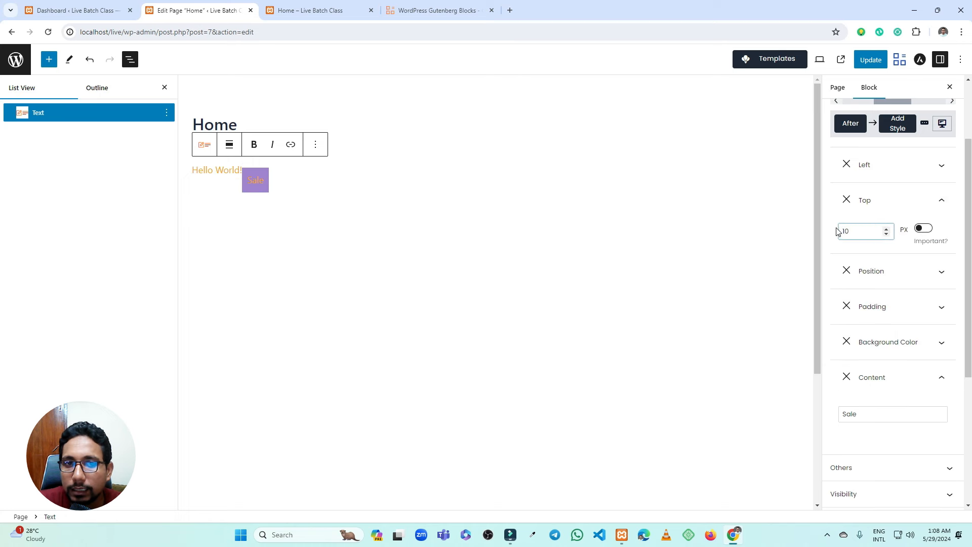
pyautogui.click(844, 229)
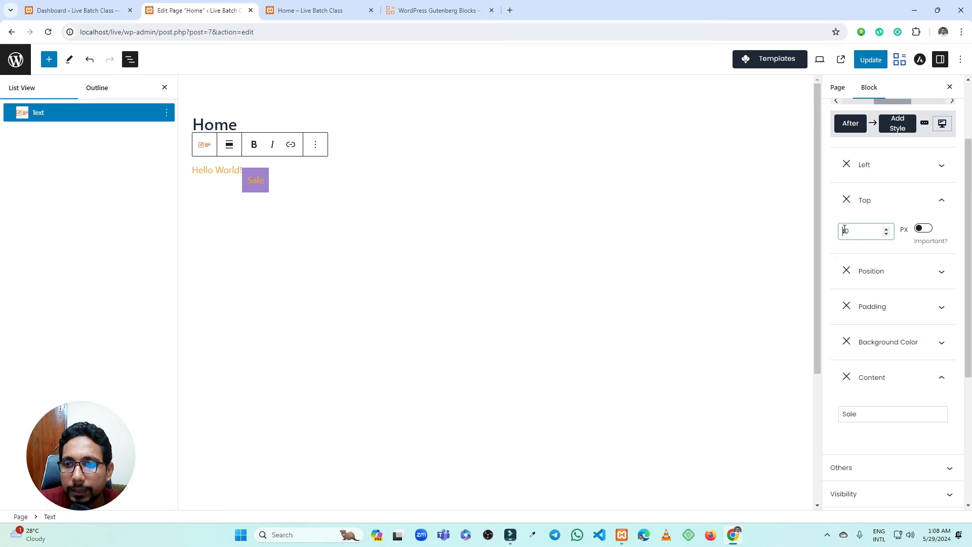
pyautogui.click(843, 229)
pyautogui.write('-')
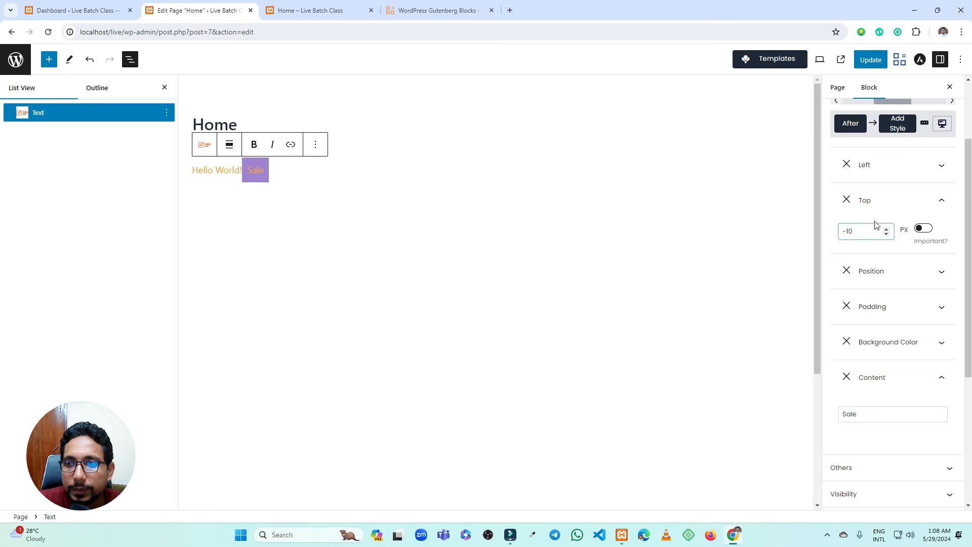
# Try Left offsets of -100 px and -10 px for the "Sale" badge.
pyautogui.click(890, 165)
pyautogui.moveTo(866, 195); pyautogui.dragTo(835, 196)
pyautogui.write('-100')
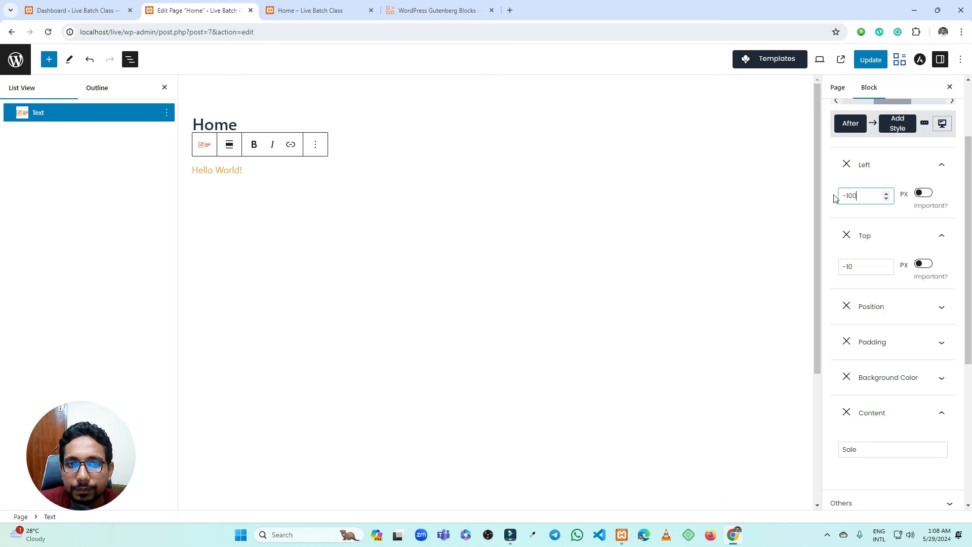
pyautogui.click(856, 196)
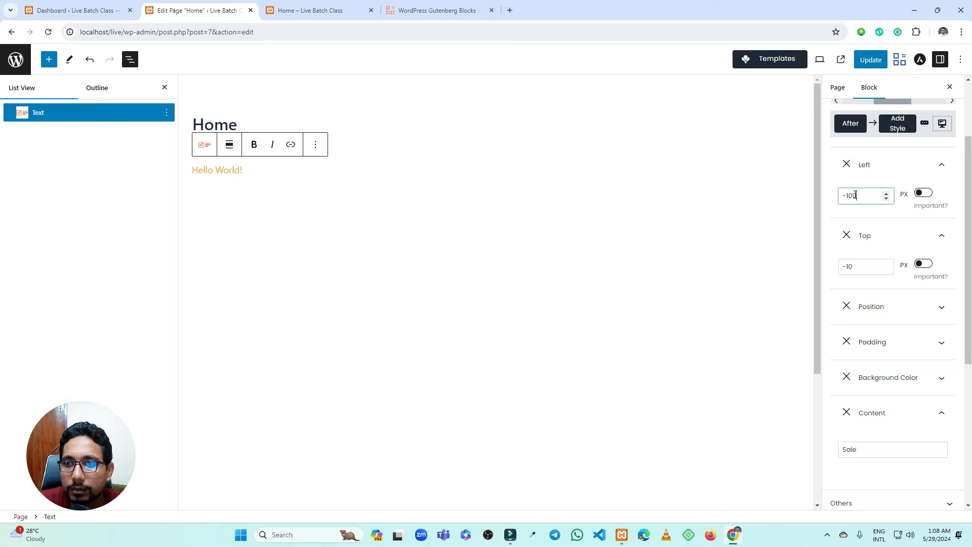
pyautogui.press('BackSpace')
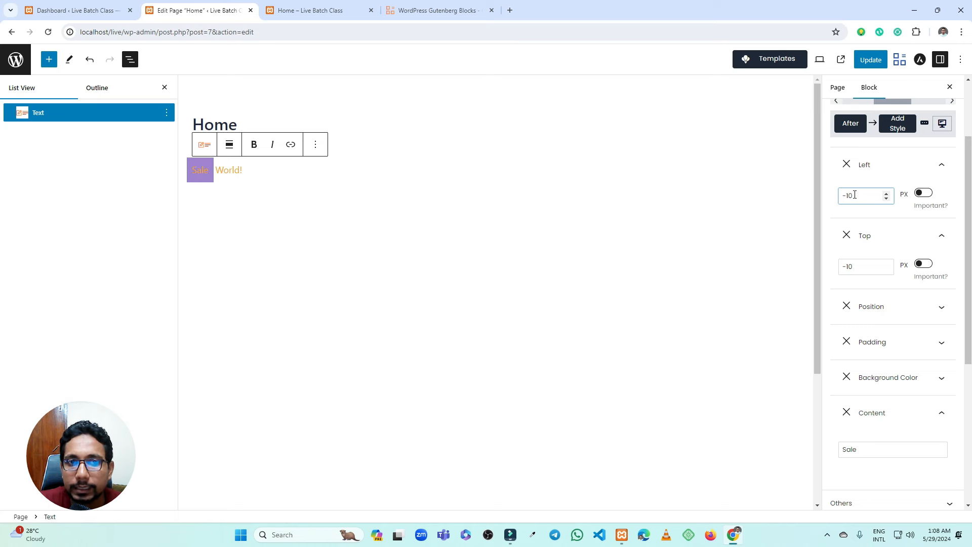
# Try a positive Left offset of 100 px for the "Sale" badge, raising it gradually to 107 px.
pyautogui.moveTo(855, 195); pyautogui.dragTo(849, 195)
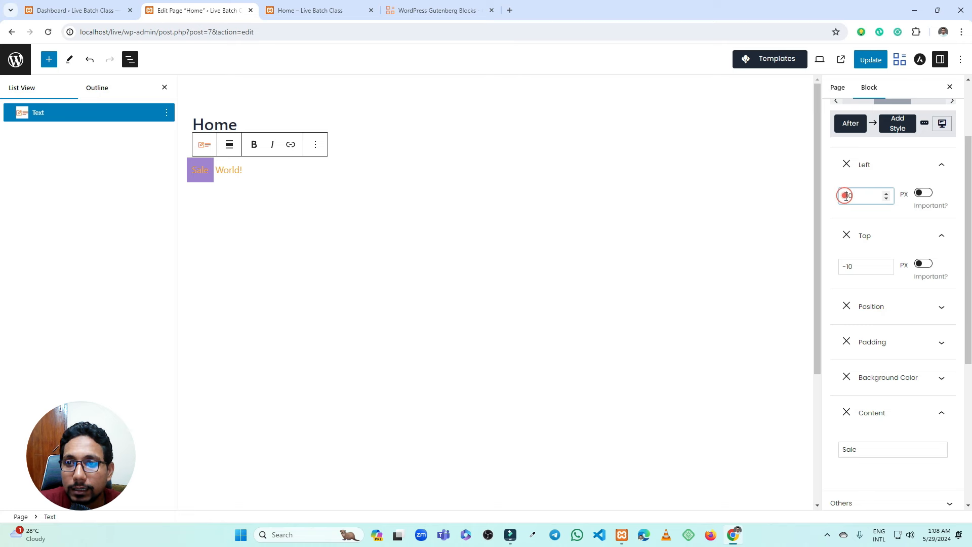
pyautogui.press('BackSpace')
pyautogui.click(854, 196)
pyautogui.write('0')
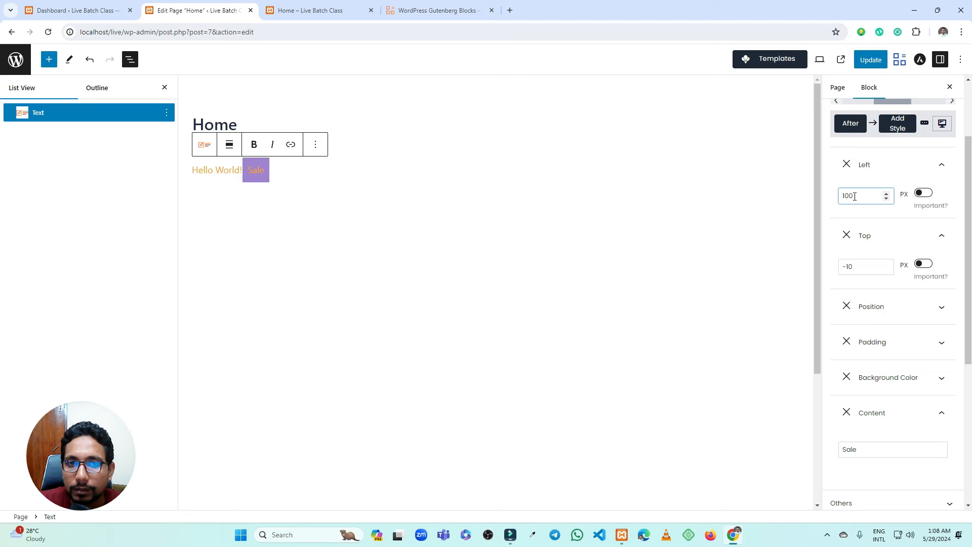
pyautogui.press('Up')
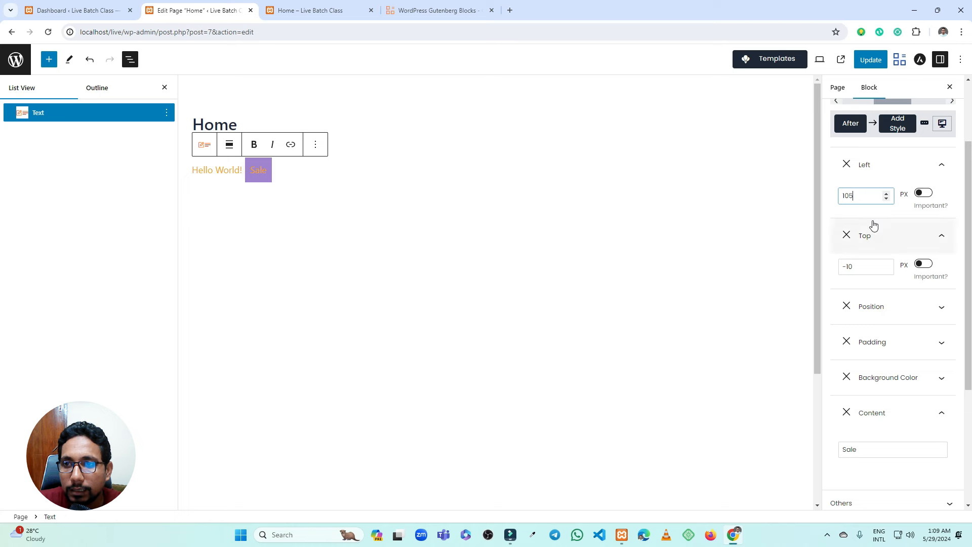
pyautogui.press('Up')
pyautogui.press('Up')
# Try a Left offset of 150 px, set it to 120 px instead, and collapse the Left and Top settings.
pyautogui.doubleClick(859, 196)
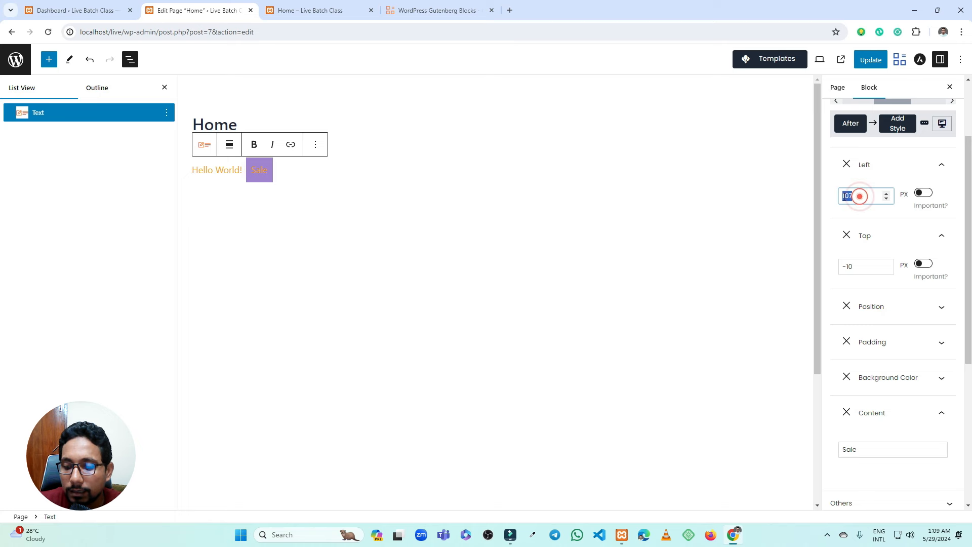
pyautogui.write('150')
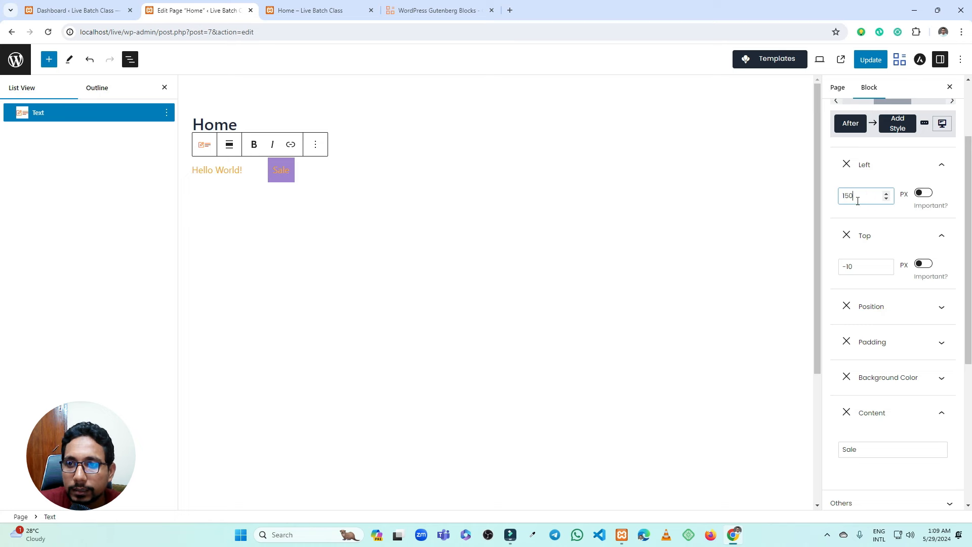
pyautogui.doubleClick(858, 200)
pyautogui.write('120')
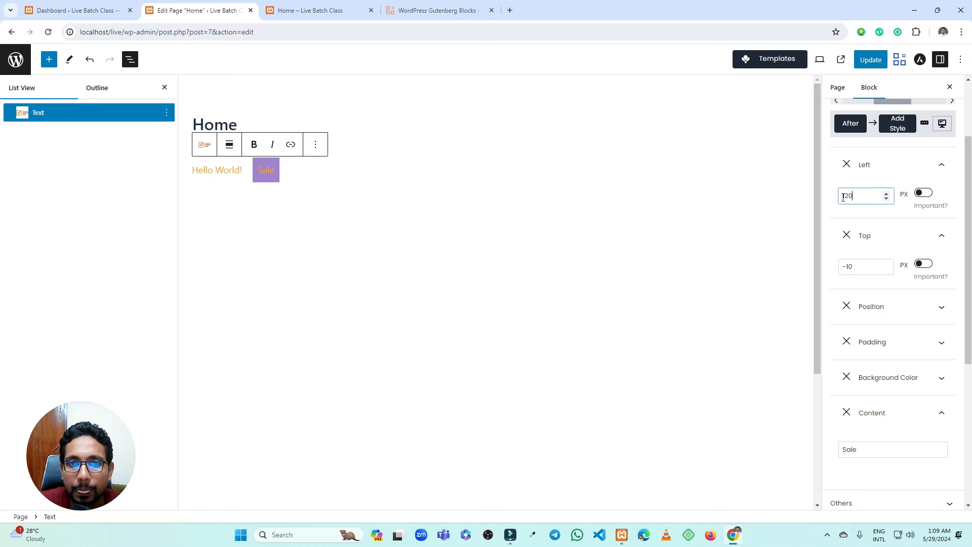
pyautogui.click(880, 166)
pyautogui.click(885, 200)
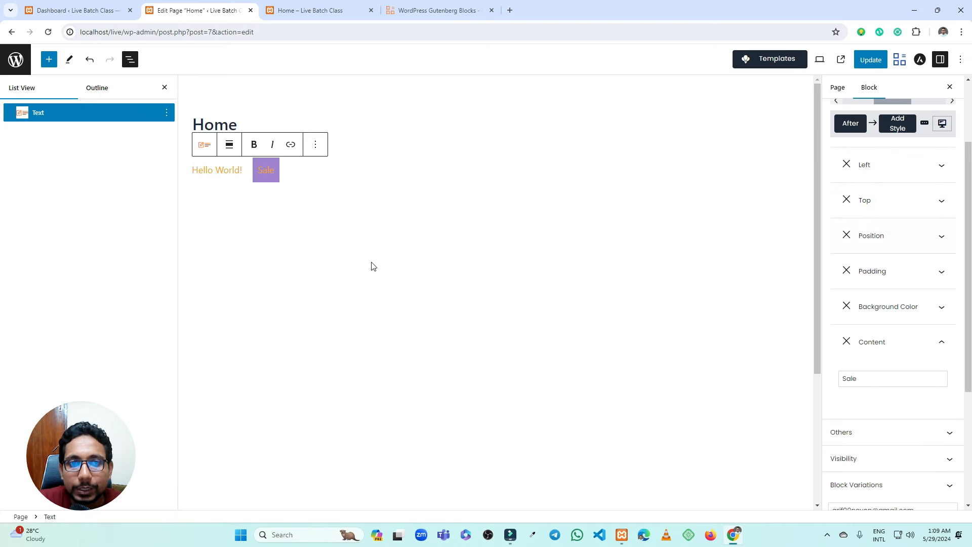
# Set the After padding to 7 px on all sides and collapse the padding settings.
pyautogui.click(887, 271)
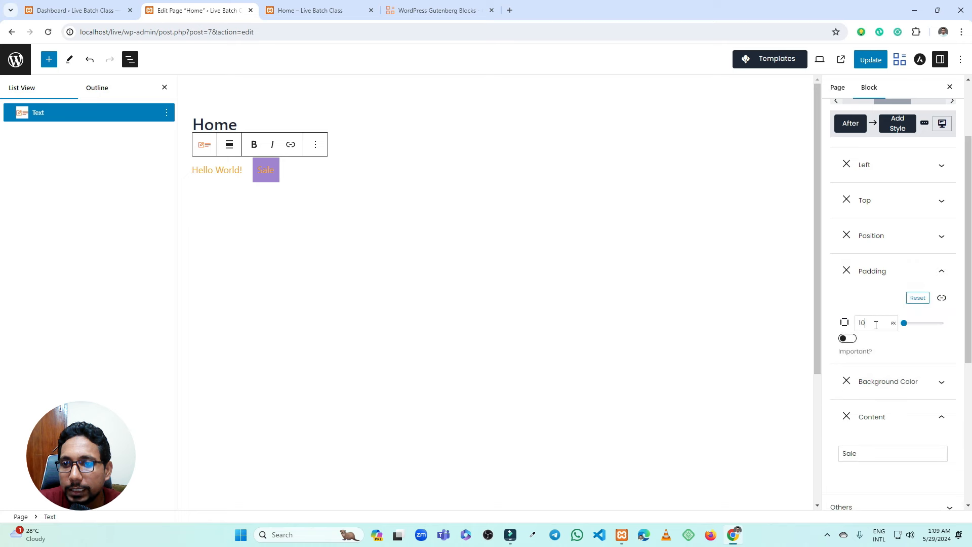
pyautogui.moveTo(875, 325); pyautogui.dragTo(860, 325)
pyautogui.write('7')
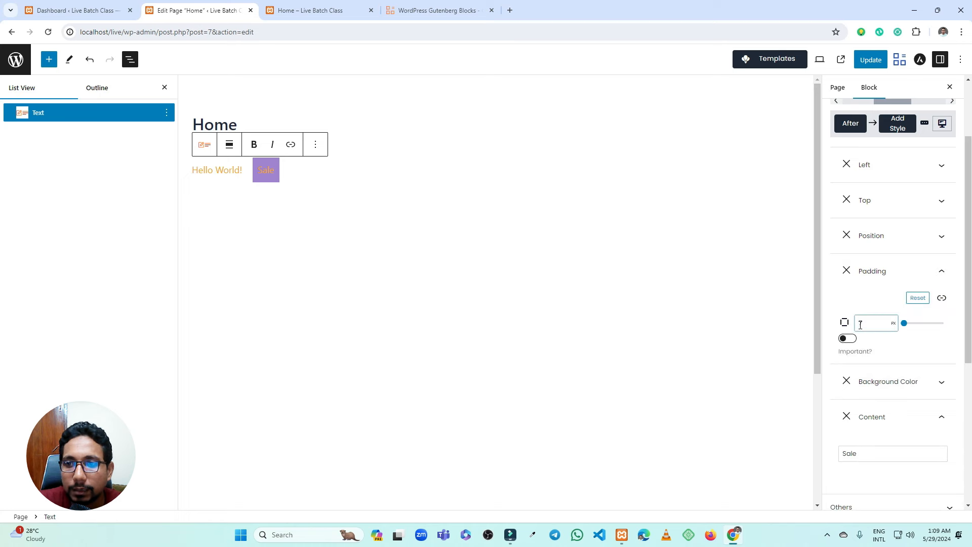
pyautogui.click(872, 299)
pyautogui.click(879, 276)
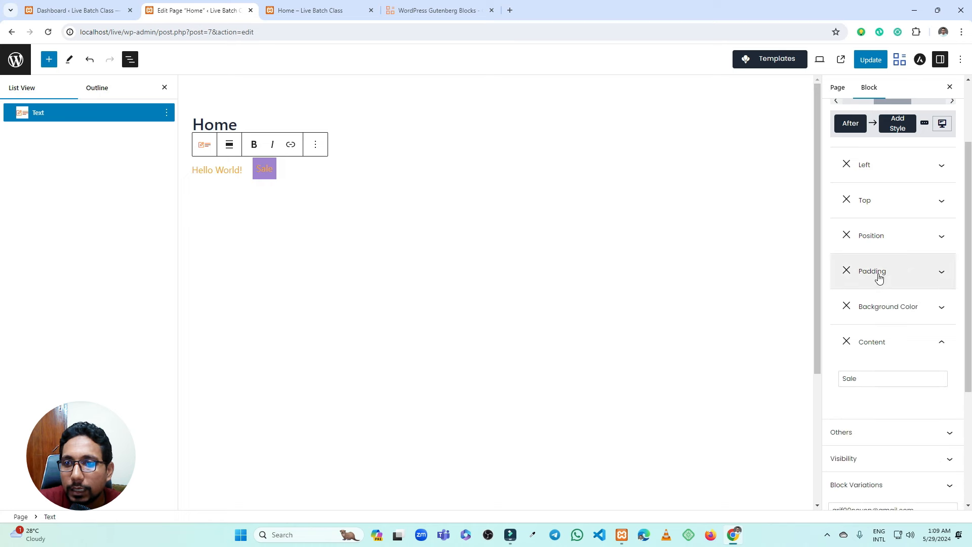
# Search the available styles for "radiu" and add Border Radius to the After pseudo-element.
pyautogui.click(899, 122)
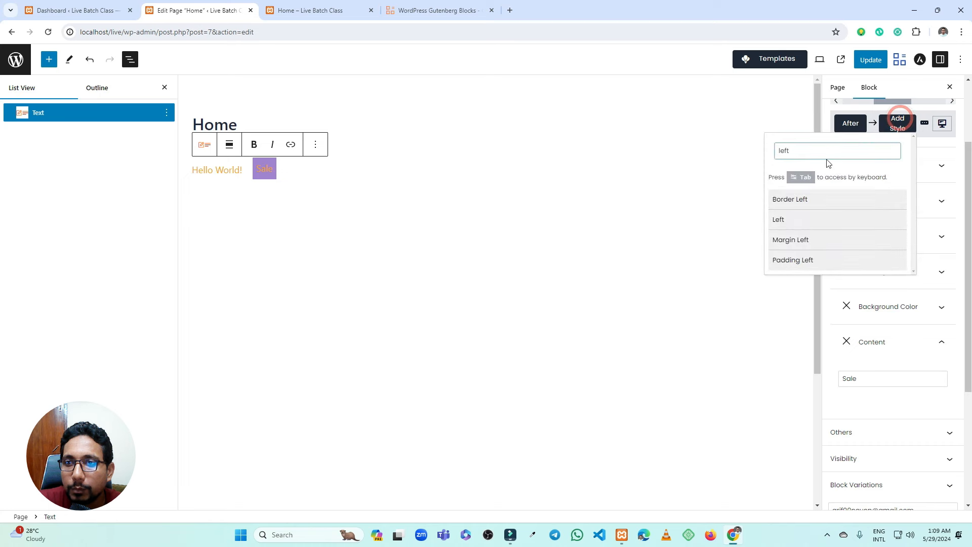
pyautogui.moveTo(824, 149); pyautogui.dragTo(772, 157)
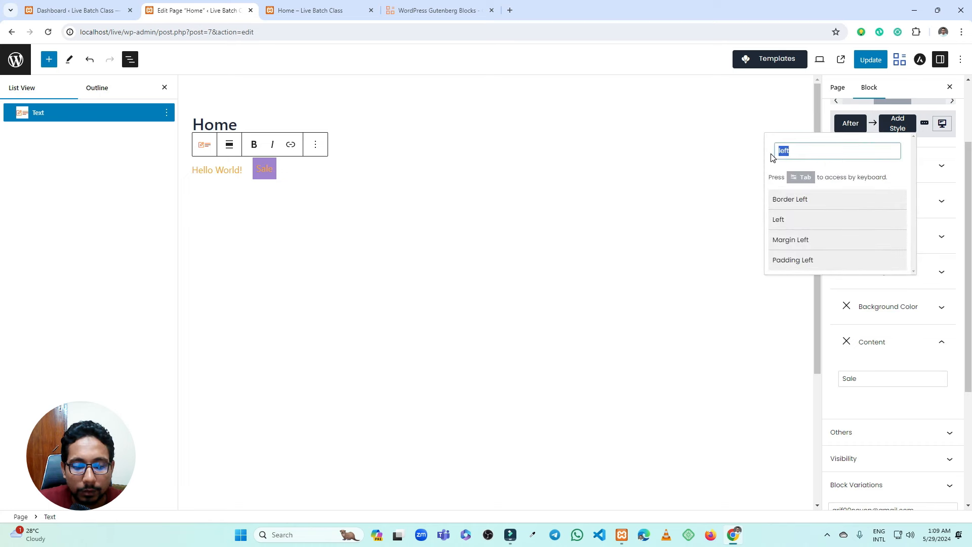
pyautogui.write('bvor')
pyautogui.press('BackSpace')
pyautogui.press('BackSpace')
pyautogui.press('BackSpace')
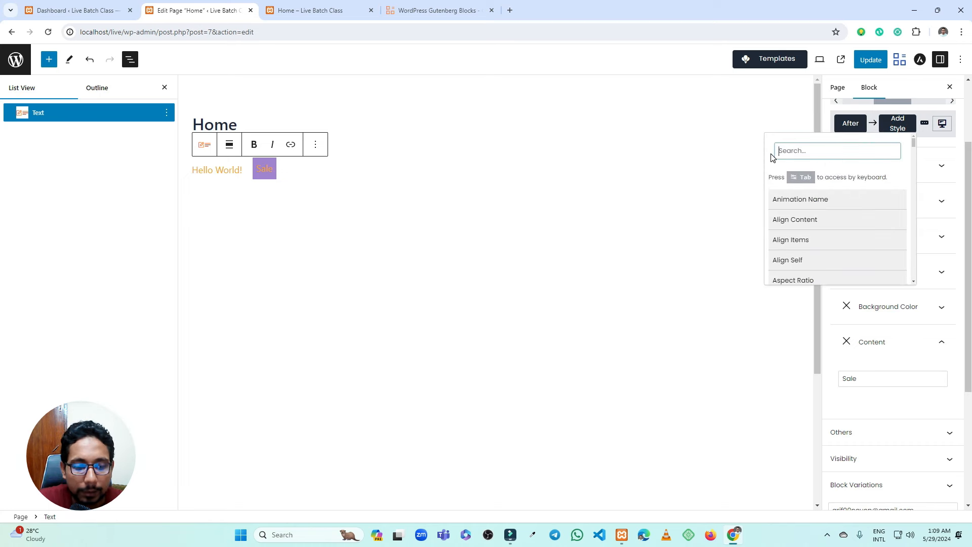
pyautogui.write('radiu')
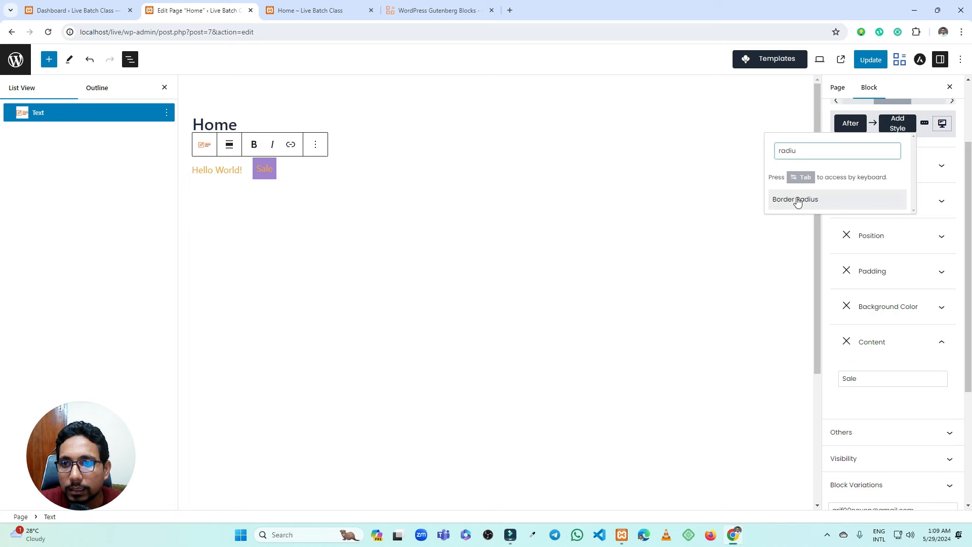
pyautogui.click(798, 199)
pyautogui.click(894, 124)
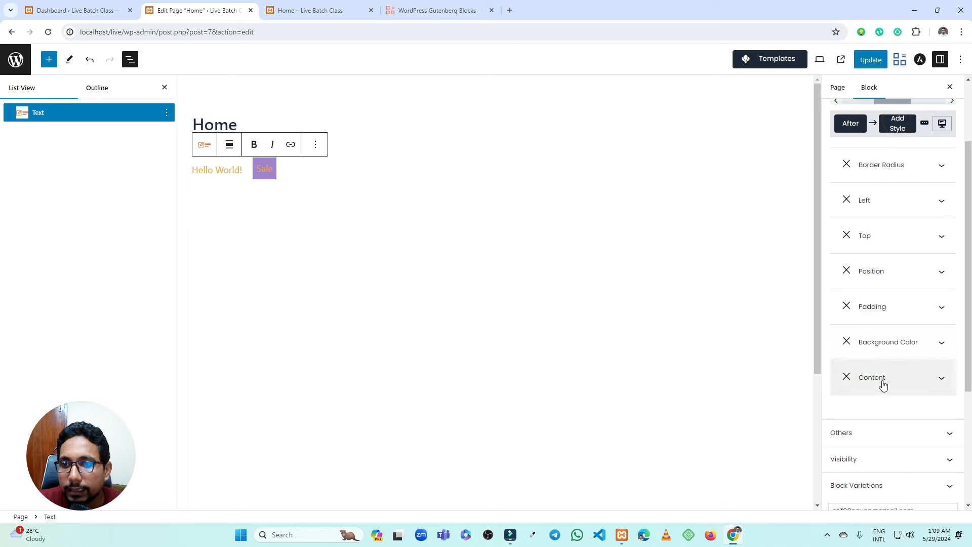
# Set the badge's border radius to 10 px on all corners and collapse the border radius settings.
pyautogui.click(885, 164)
pyautogui.click(879, 213)
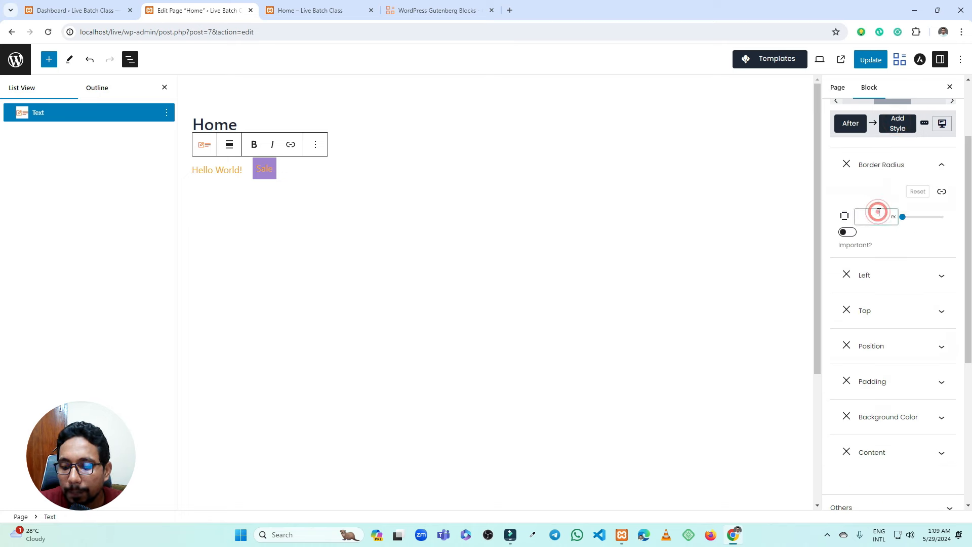
pyautogui.write('10')
pyautogui.click(869, 189)
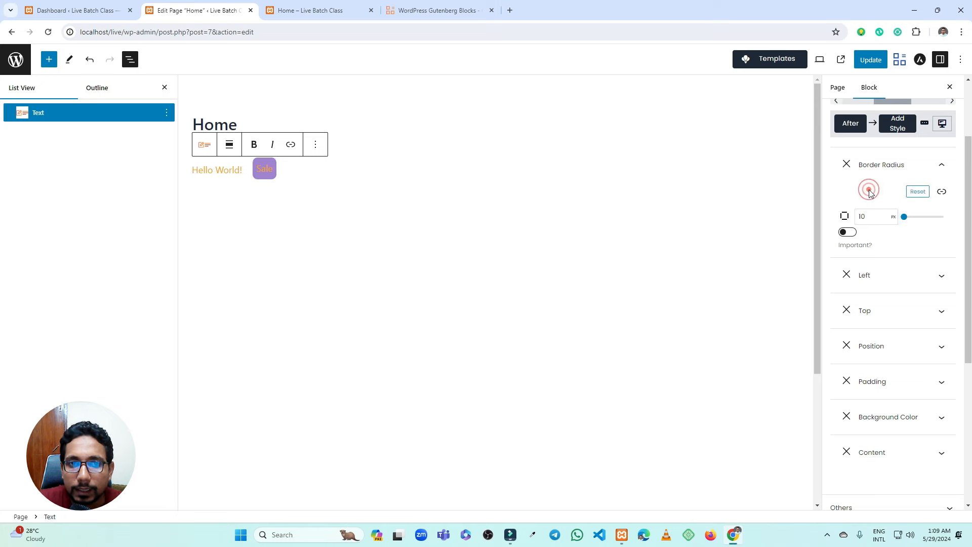
pyautogui.click(892, 166)
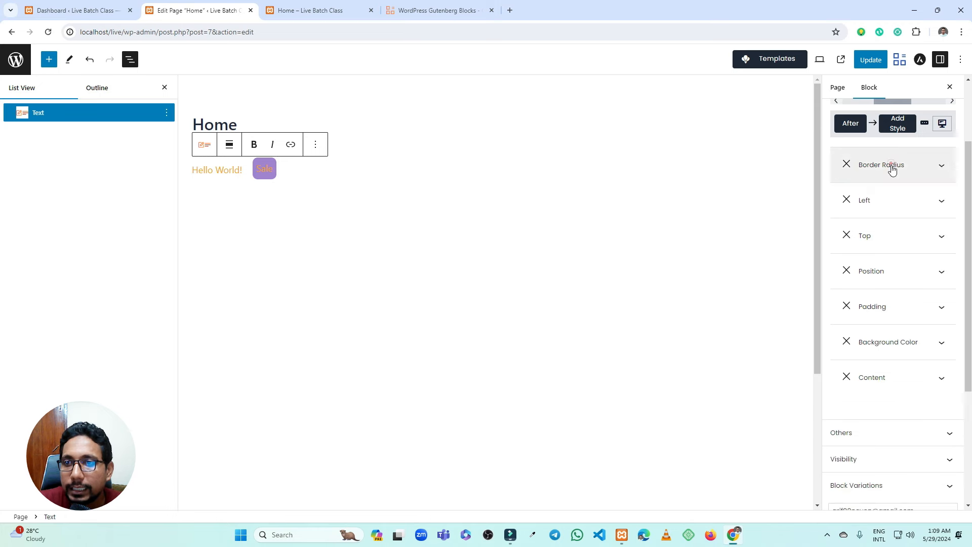
# Decrease the Top offset to raise the "Sale" badge slightly, and collapse the Top settings.
pyautogui.click(882, 236)
pyautogui.click(886, 269)
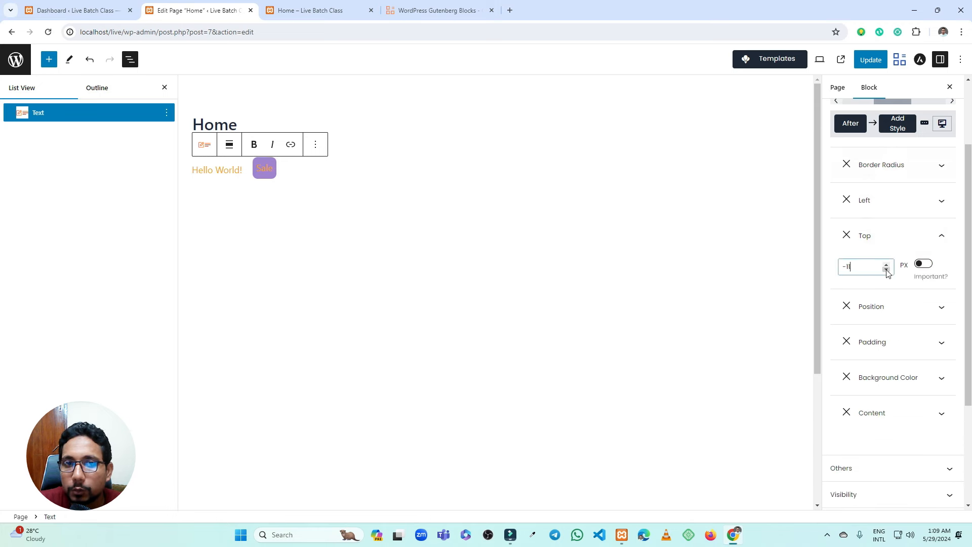
pyautogui.click(886, 271)
pyautogui.click(881, 236)
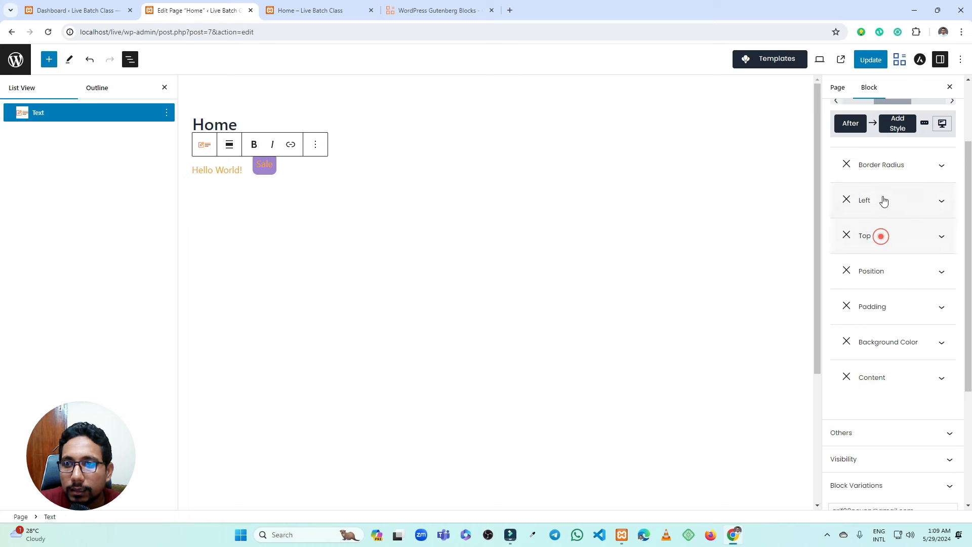
# Fine-tune the Left offset of the "Sale" badge to 107 px.
pyautogui.click(883, 197)
pyautogui.click(886, 229)
pyautogui.click(886, 229)
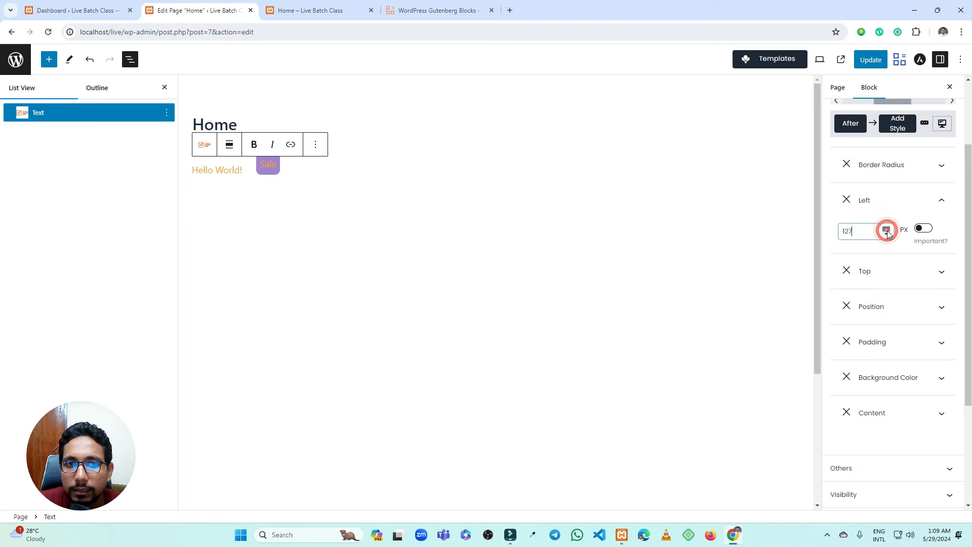
pyautogui.click(886, 228)
pyautogui.click(886, 233)
pyautogui.click(886, 234)
pyautogui.click(885, 234)
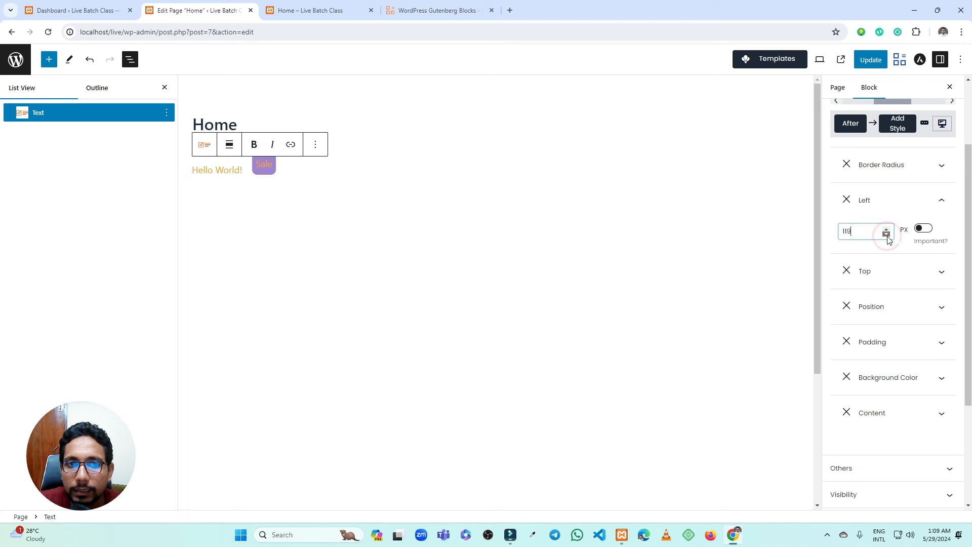
pyautogui.click(885, 234)
pyautogui.click(886, 234)
pyautogui.click(886, 234)
pyautogui.click(885, 233)
pyautogui.click(886, 233)
pyautogui.click(886, 234)
# Update the page, reload the live Home page to check the badge, and return to the editor with the text block deselected.
pyautogui.click(869, 60)
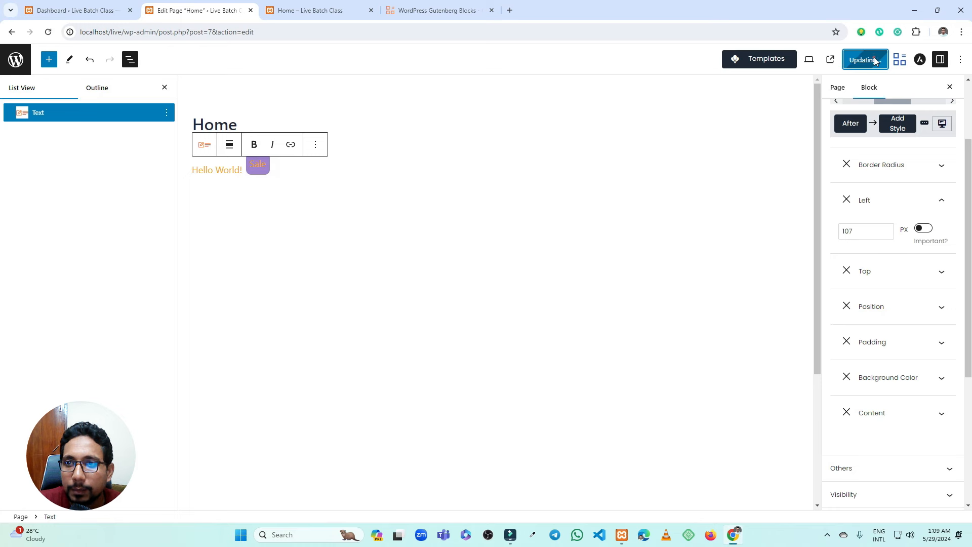
pyautogui.click(317, 11)
pyautogui.click(48, 39)
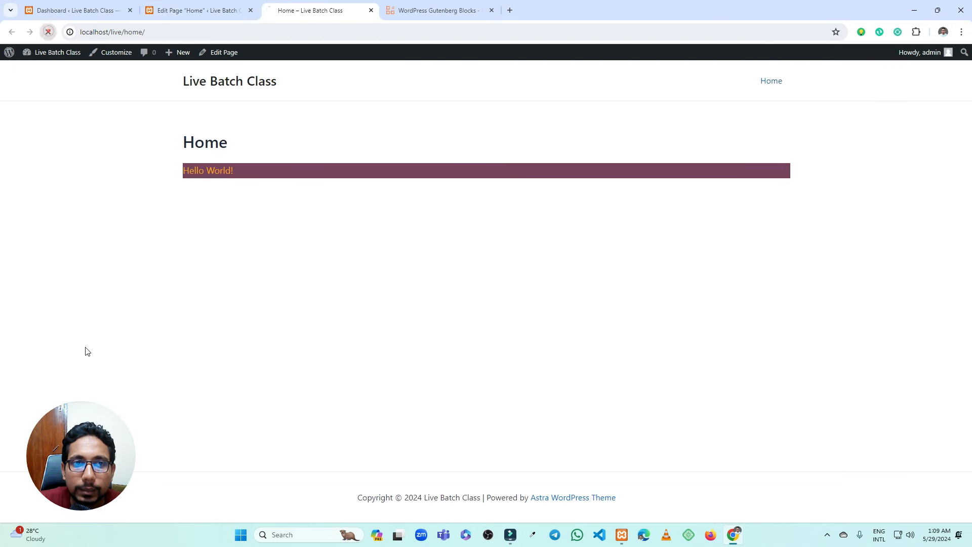
pyautogui.click(175, 11)
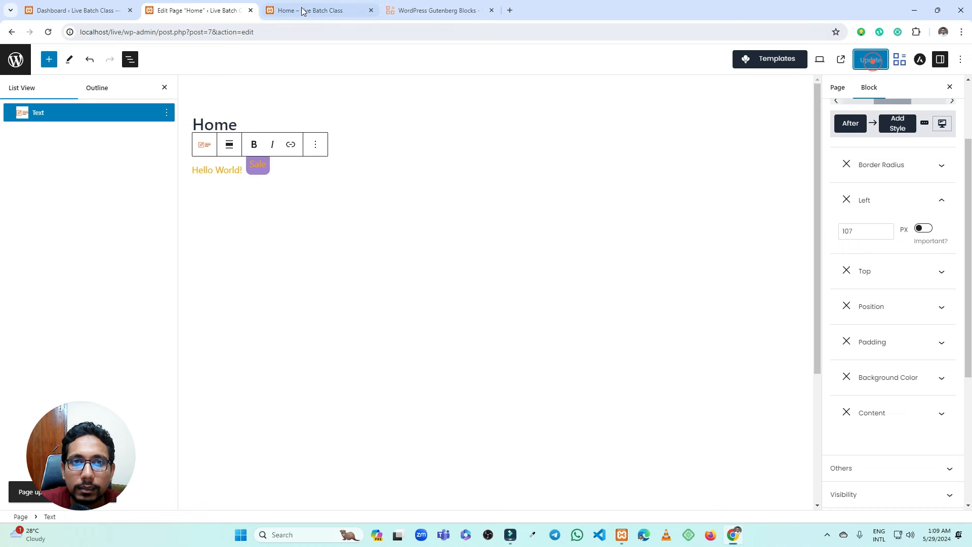
pyautogui.click(318, 10)
pyautogui.click(49, 32)
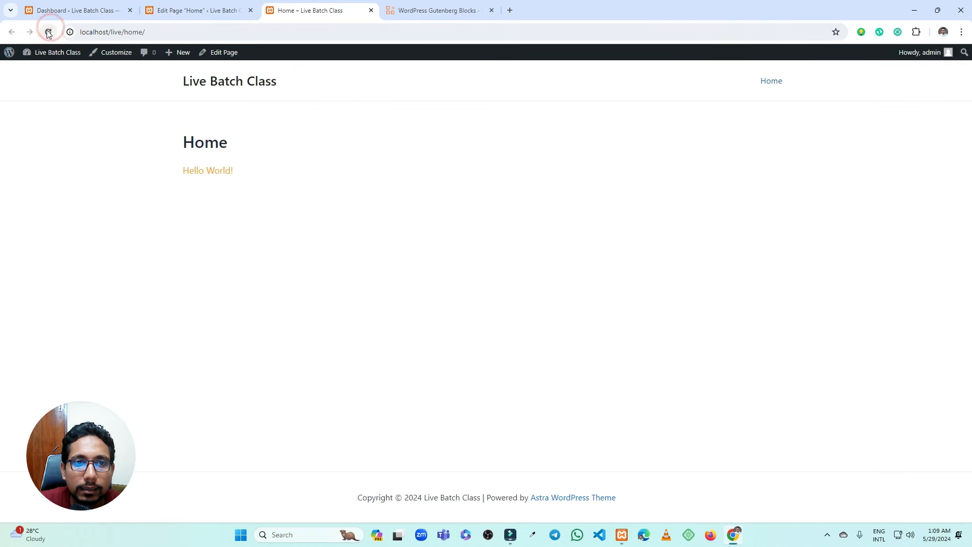
pyautogui.click(49, 32)
pyautogui.click(48, 32)
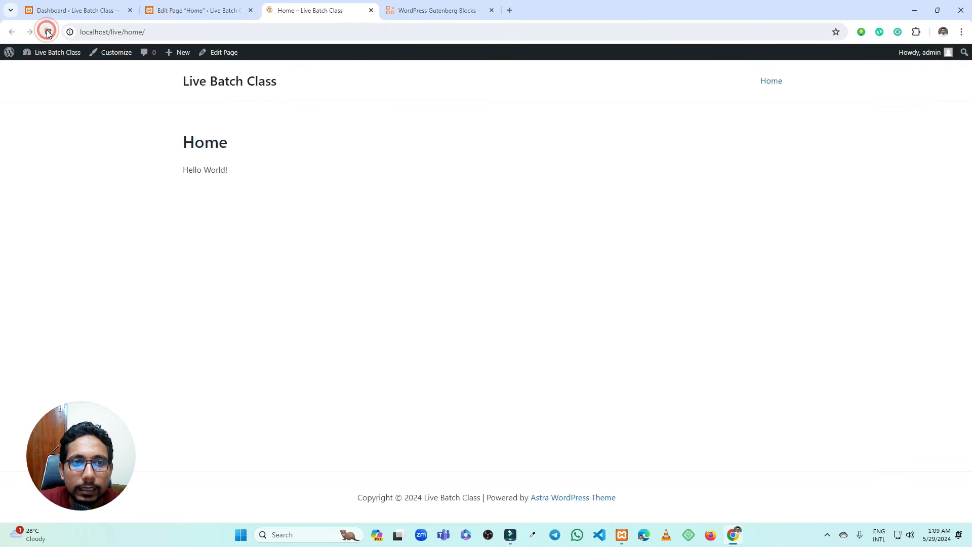
pyautogui.click(230, 9)
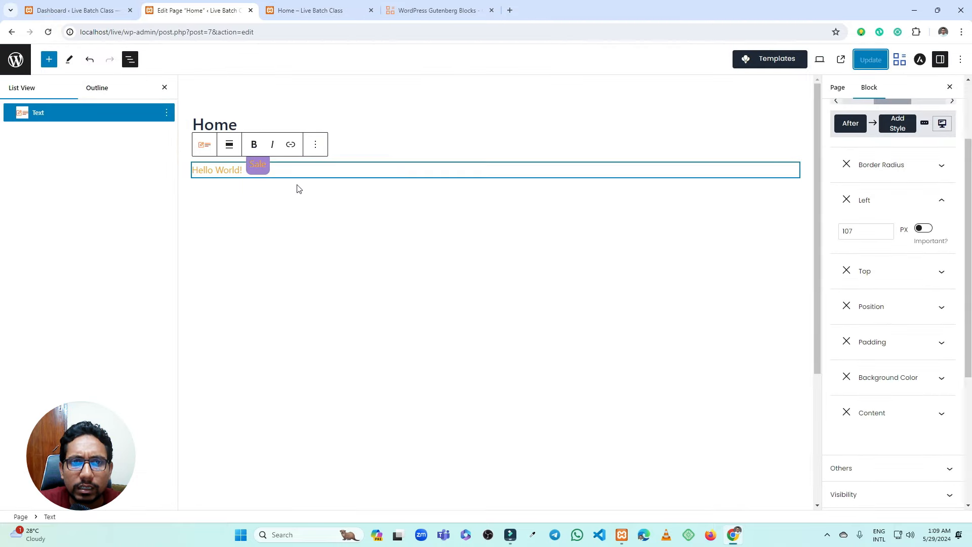
pyautogui.click(302, 236)
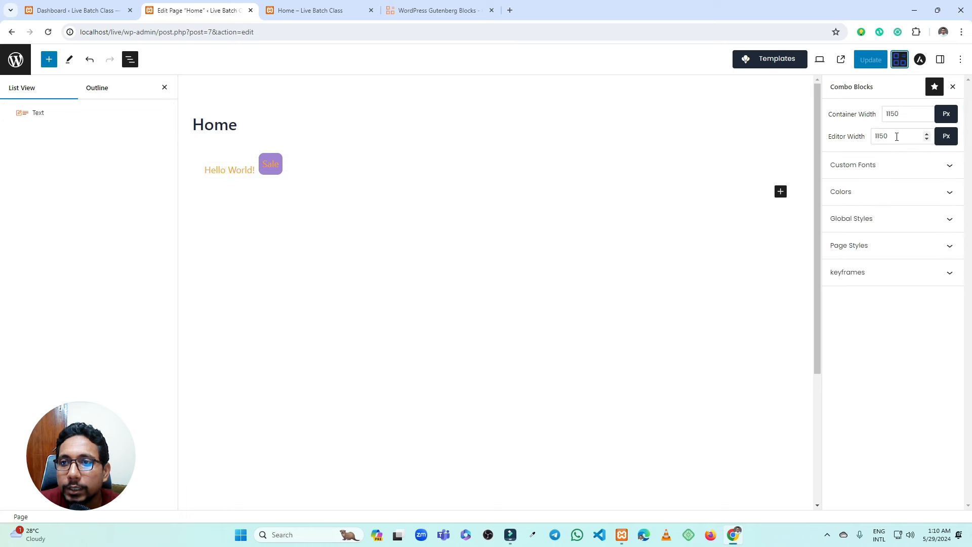
# Examine the Custom Fonts, Colors, Global Styles and Page Styles sections of the Combo Blocks settings.
pyautogui.click(864, 174)
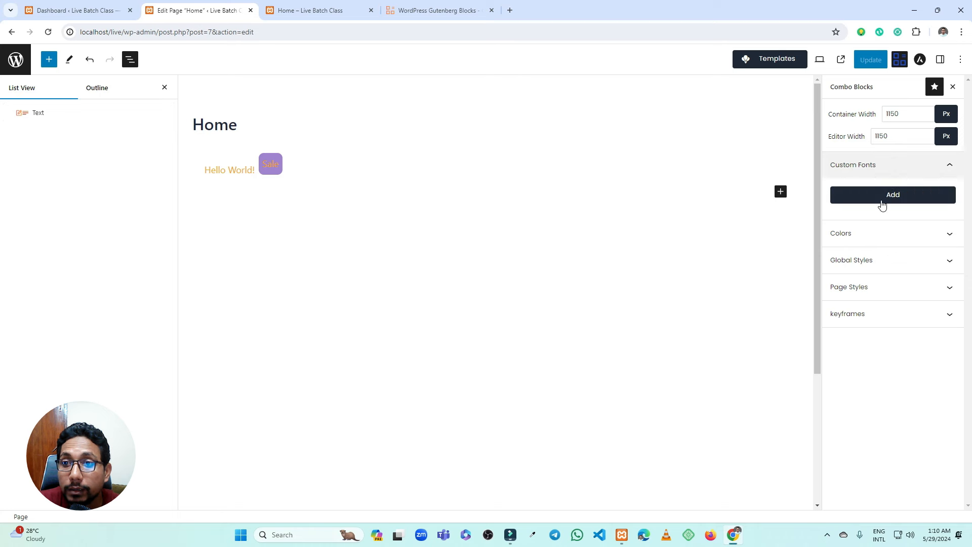
pyautogui.click(874, 227)
pyautogui.click(878, 294)
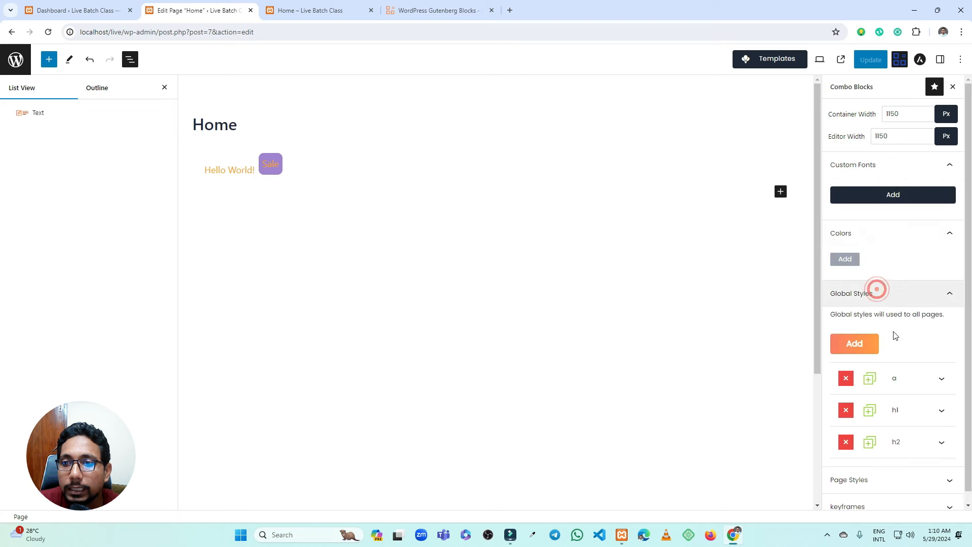
pyautogui.click(877, 293)
pyautogui.click(872, 320)
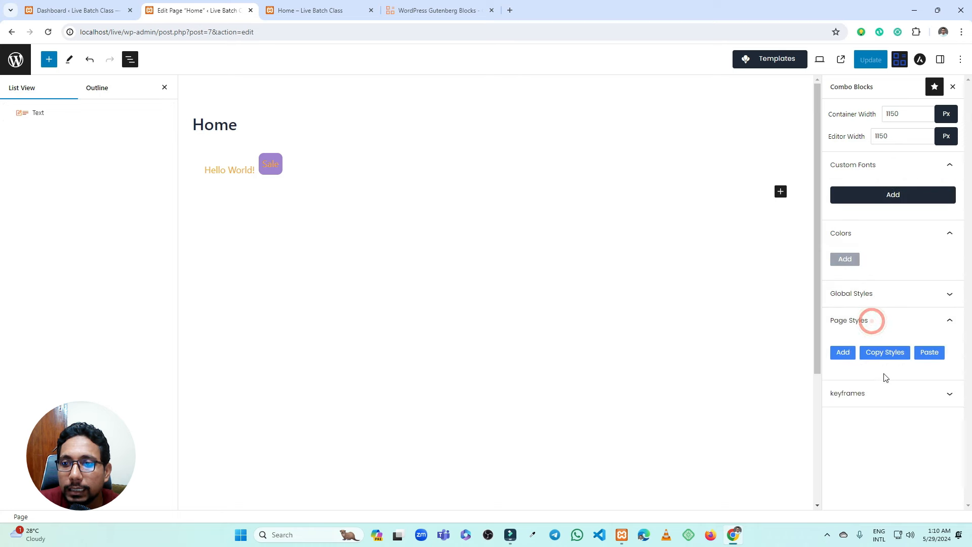
# Check the keyframes section and collapse all expanded sections of the Combo Blocks settings.
pyautogui.click(874, 329)
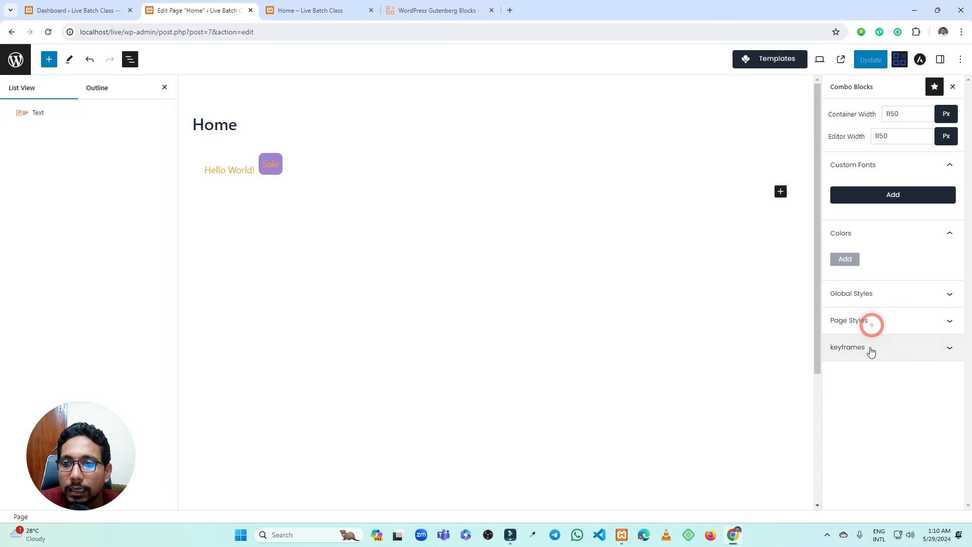
pyautogui.click(870, 347)
pyautogui.click(879, 346)
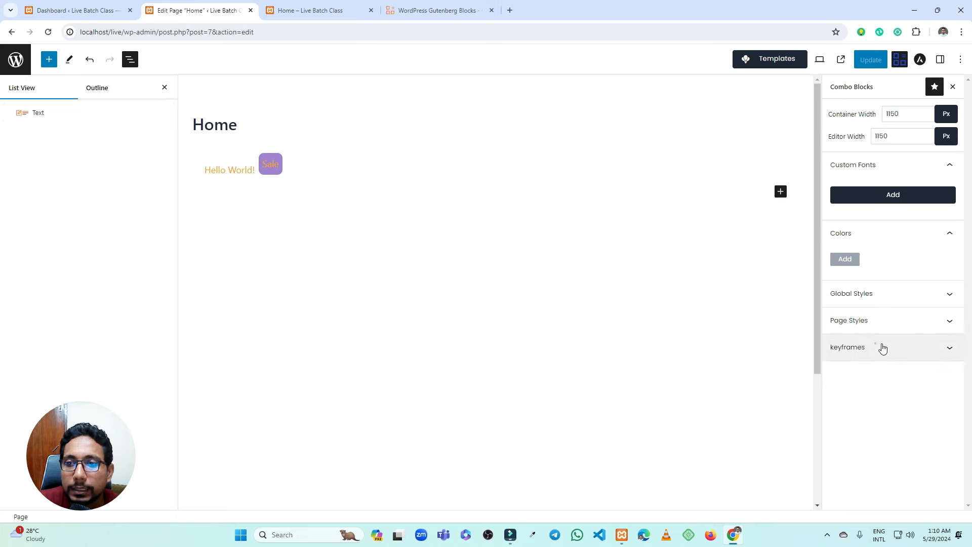
pyautogui.click(879, 165)
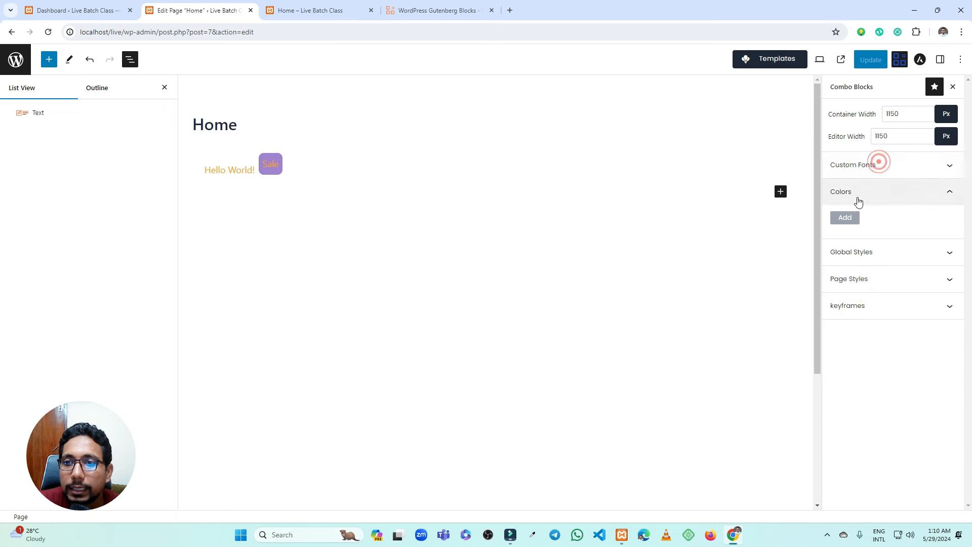
pyautogui.click(869, 196)
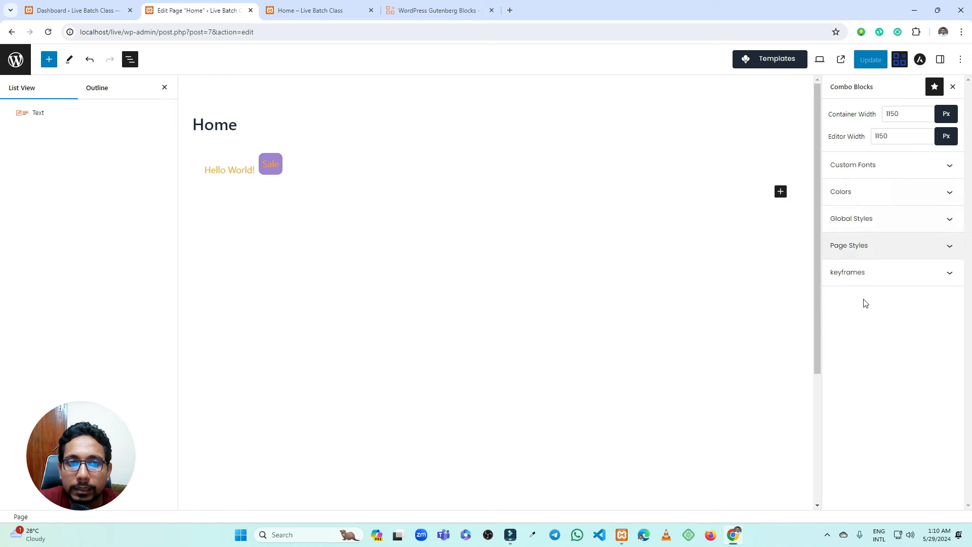
# Delete the Hello World text block with the "Sale" badge from the Home page.
pyautogui.click(327, 185)
pyautogui.click(302, 171)
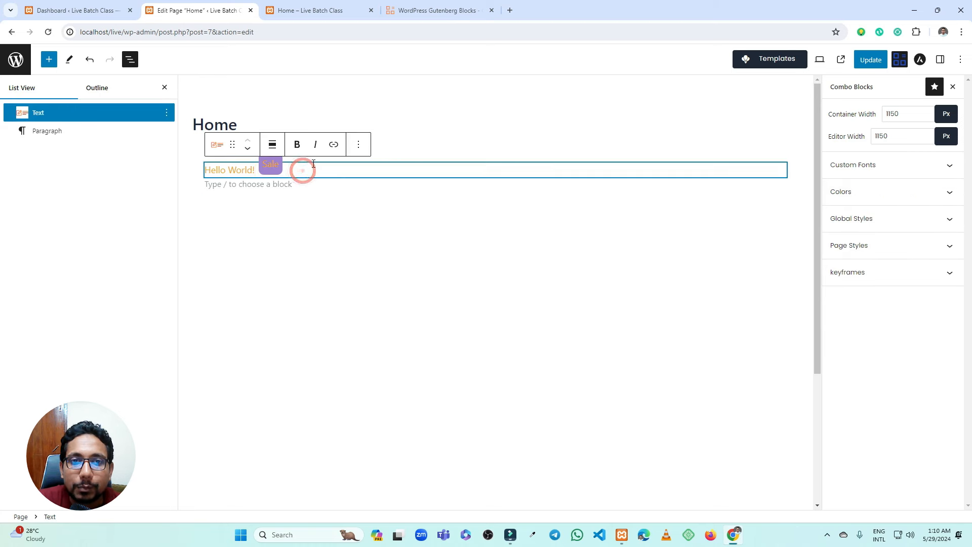
pyautogui.click(358, 147)
pyautogui.click(375, 374)
# Insert a new Combo Blocks Text block in the empty paragraph and leave it deselected.
pyautogui.click(314, 170)
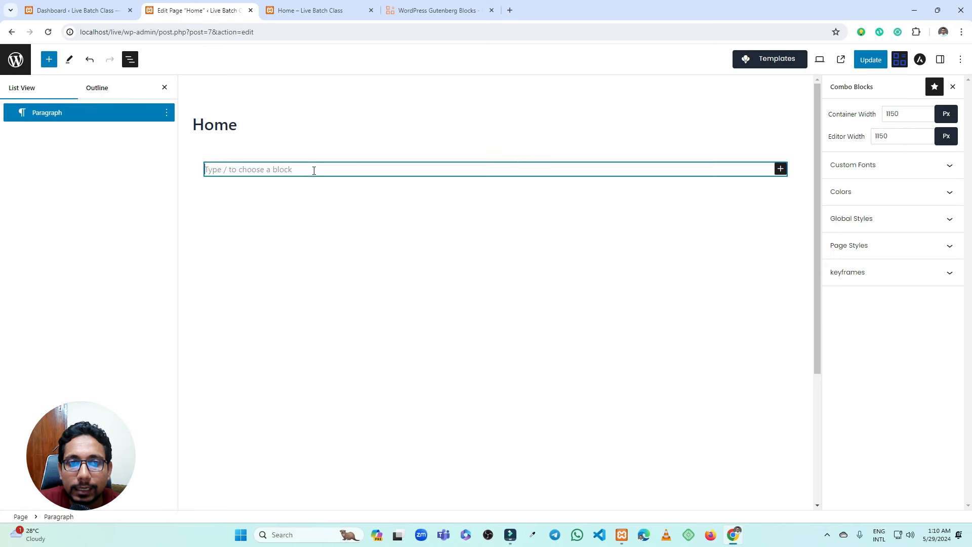
pyautogui.write('/text')
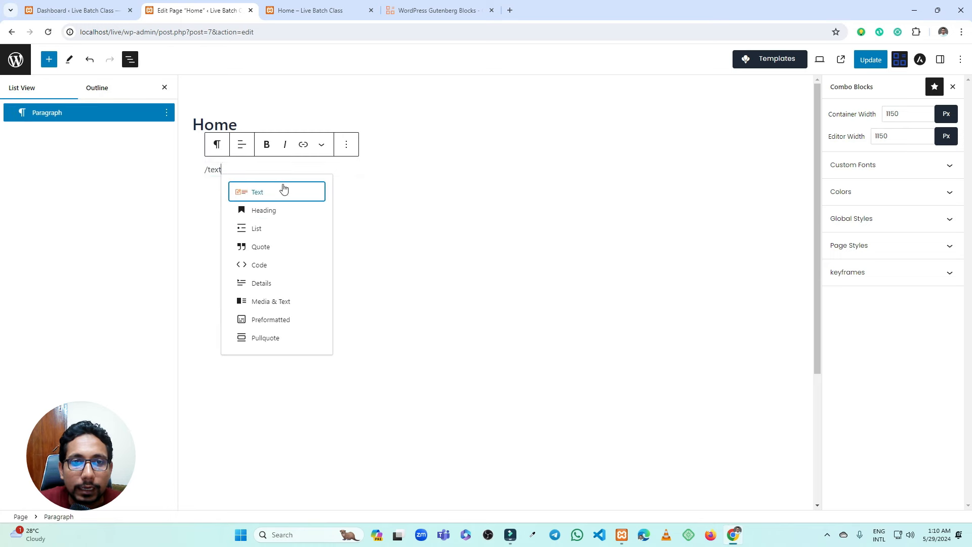
pyautogui.click(281, 191)
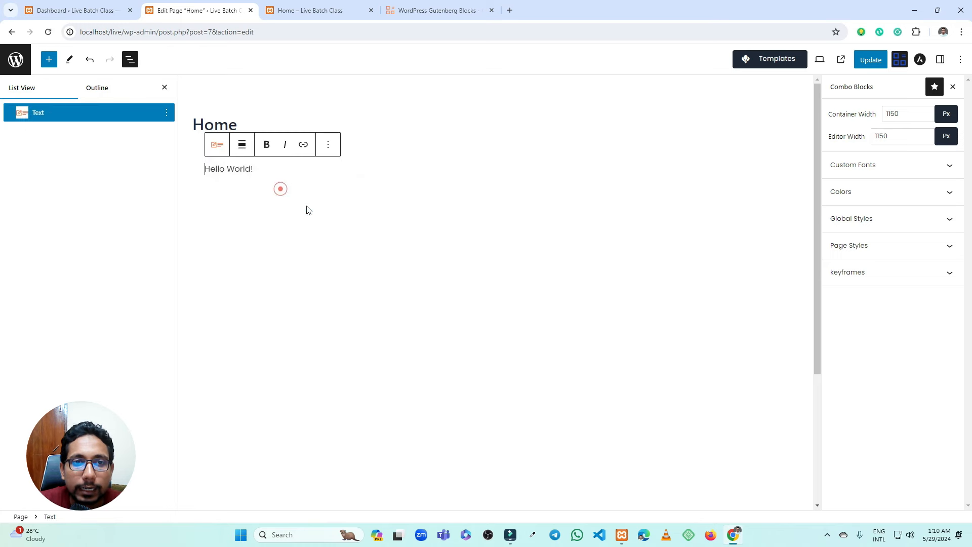
pyautogui.click(357, 211)
pyautogui.click(291, 172)
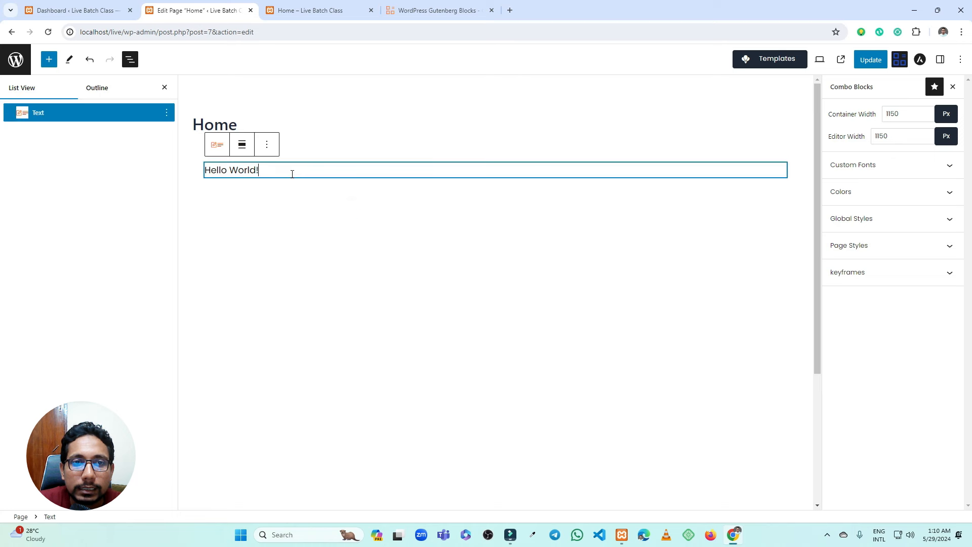
pyautogui.click(292, 245)
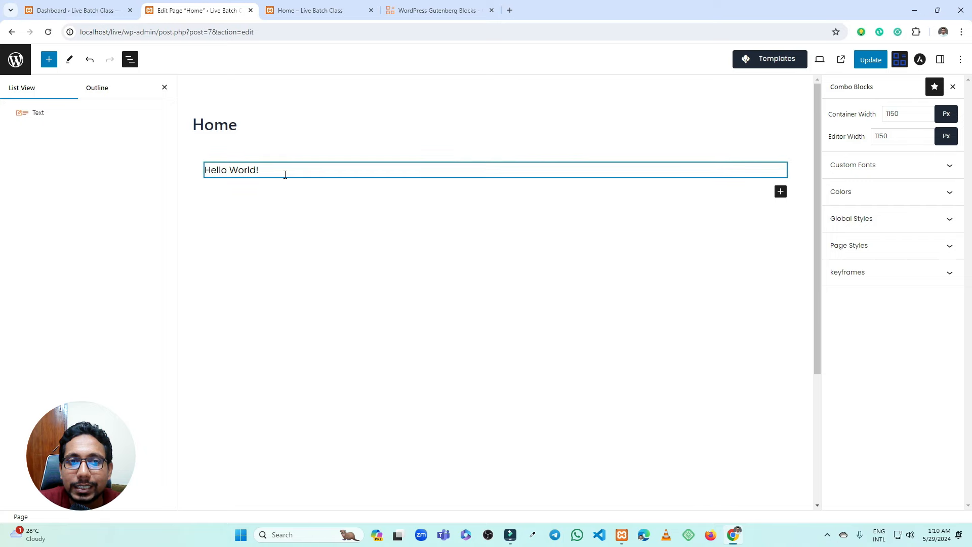
# Search Google for "button design" in a new browser tab and look through the results.
pyautogui.click(510, 10)
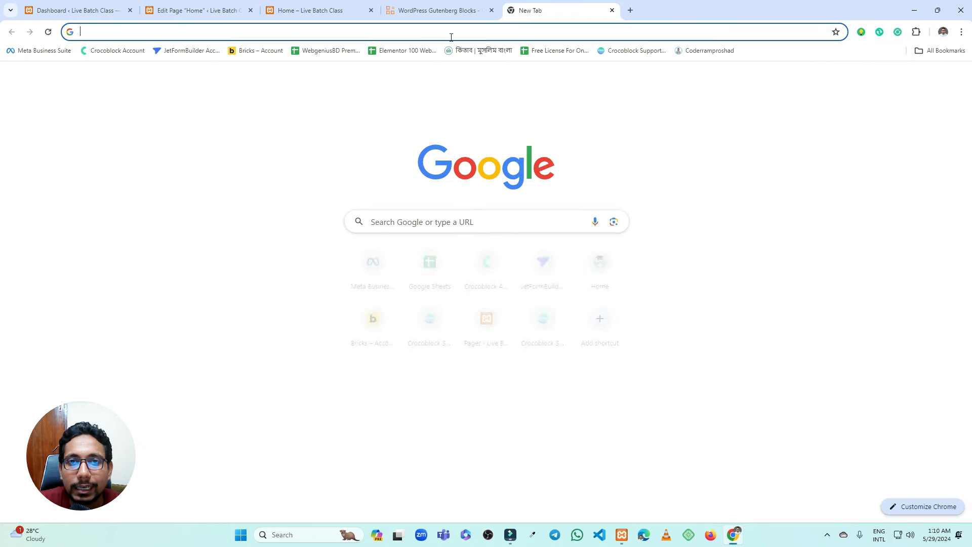
pyautogui.click(451, 36)
pyautogui.write('button design')
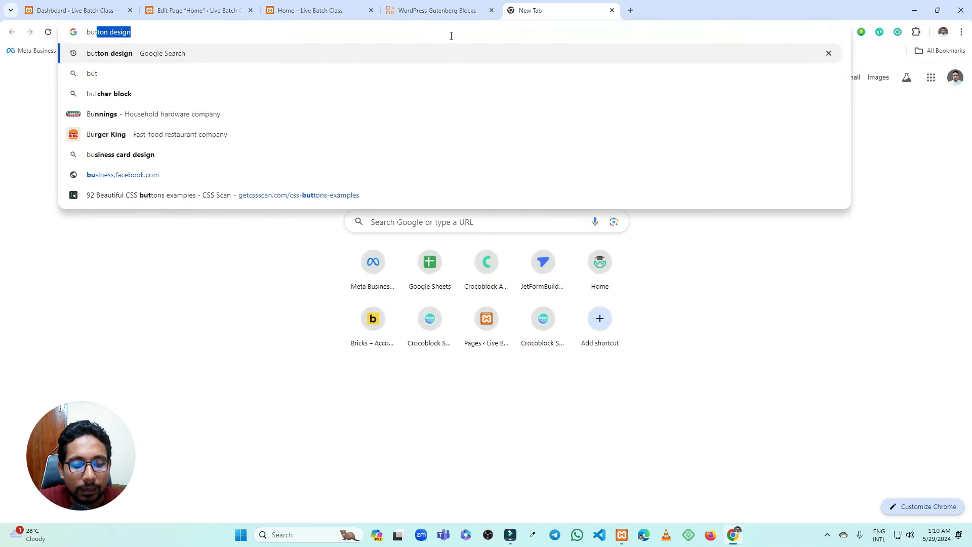
pyautogui.press('Return')
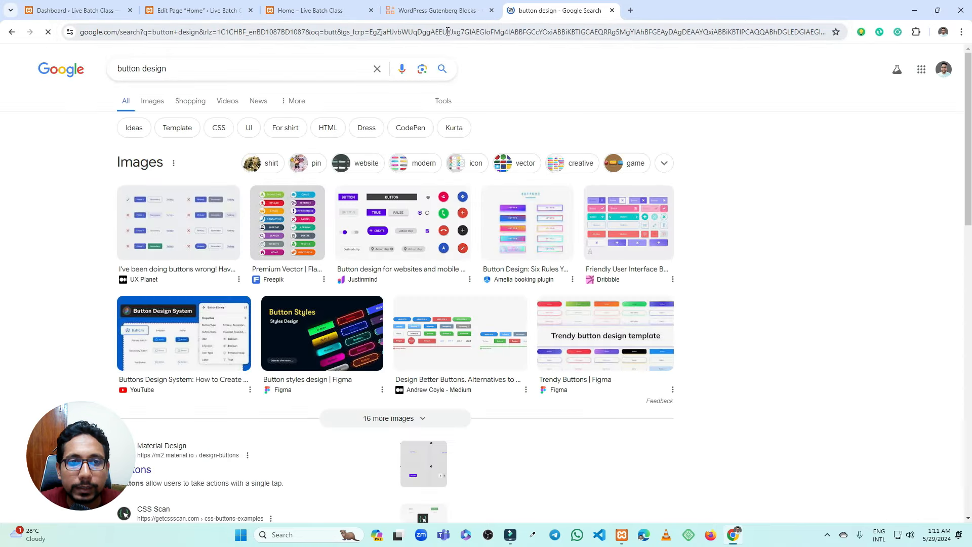
pyautogui.scroll(-5, 297, 246)
pyautogui.scroll(-1, 297, 246)
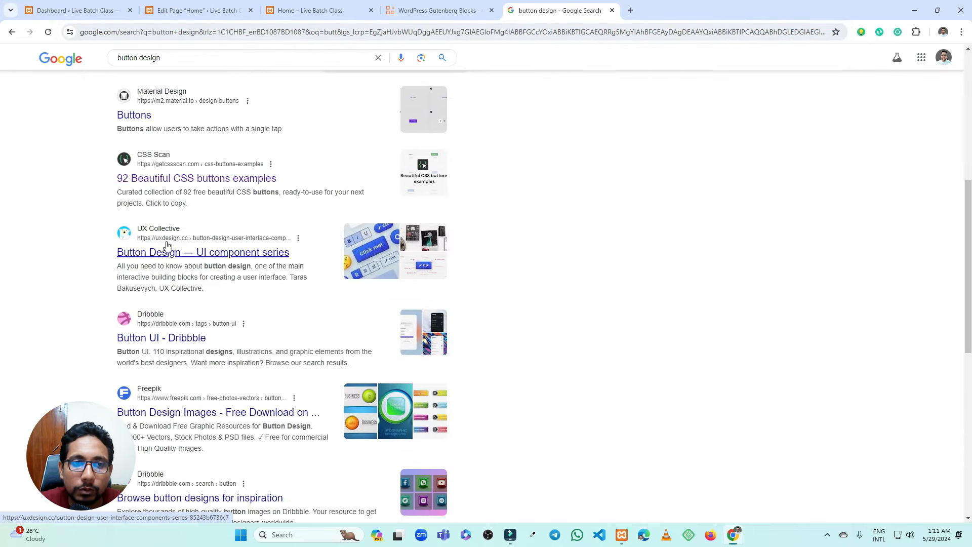
pyautogui.scroll(-2, 181, 339)
pyautogui.scroll(2, 163, 254)
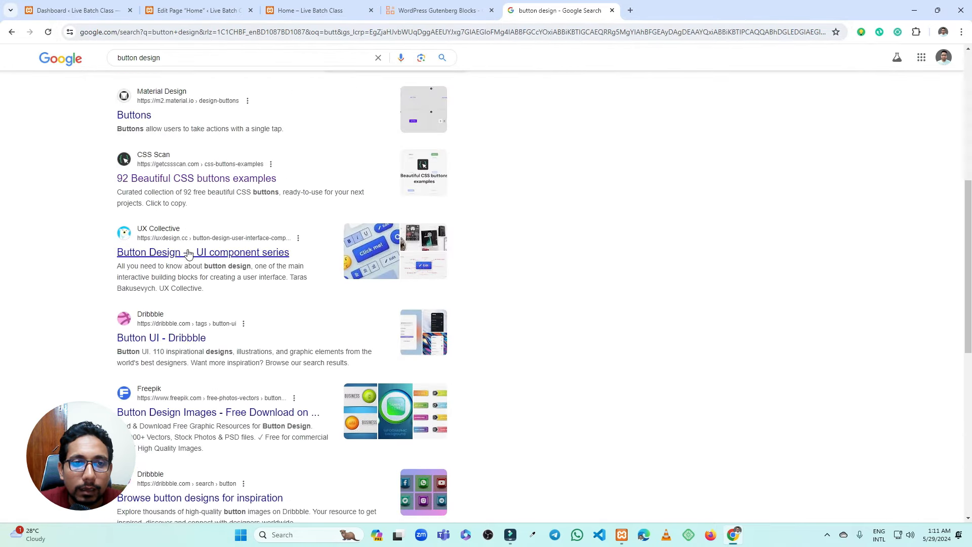
# Open the "92 Beautiful CSS buttons examples" page by CSS Scan and browse its first buttons.
pyautogui.click(167, 253)
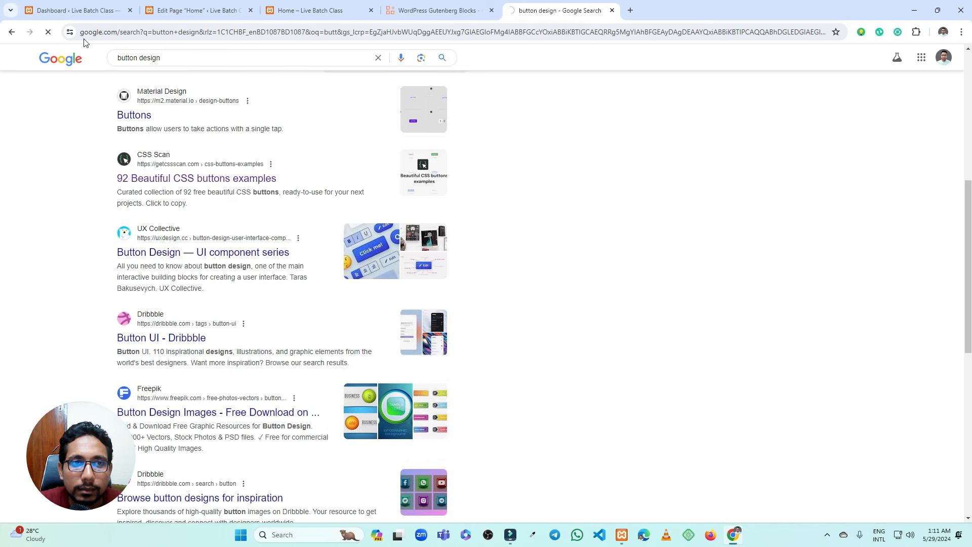
pyautogui.click(11, 31)
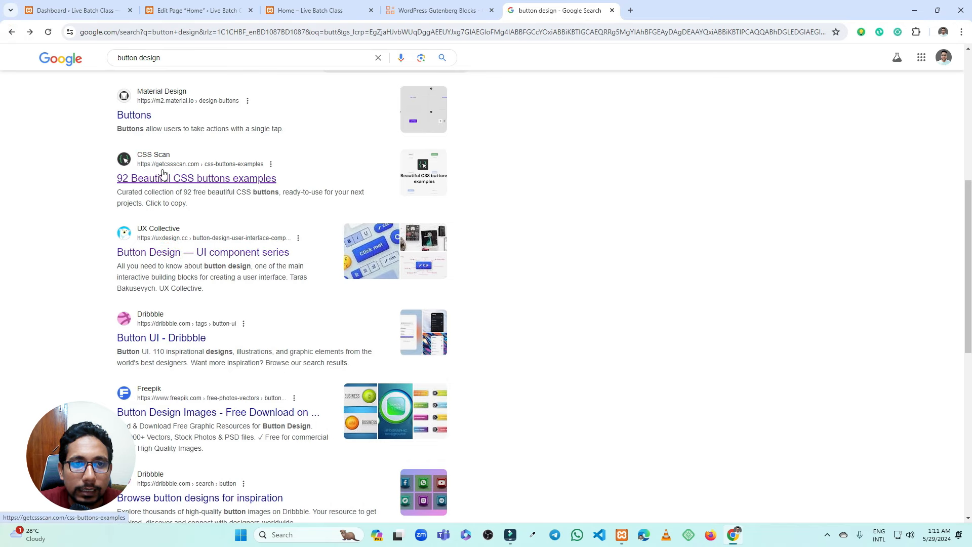
pyautogui.scroll(-6, 537, 212)
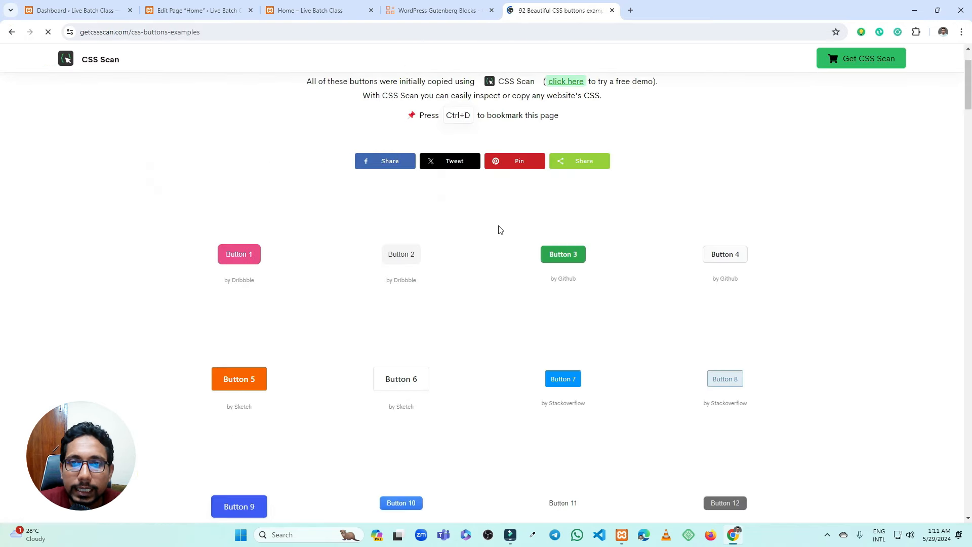
pyautogui.scroll(4, 507, 233)
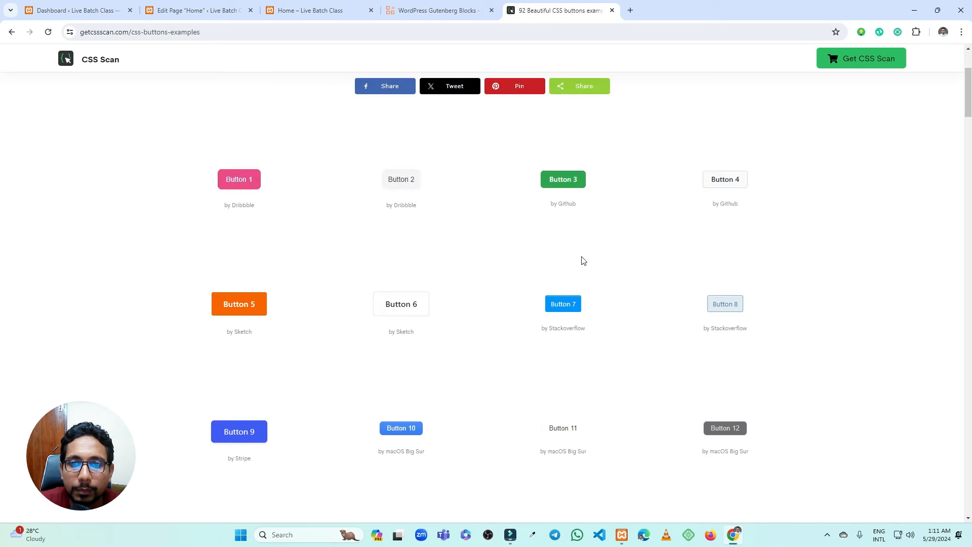
# Inspect Button 3 and copy its background-color, border, border-radius and box-shadow declarations.
pyautogui.rightClick(563, 183)
pyautogui.click(600, 399)
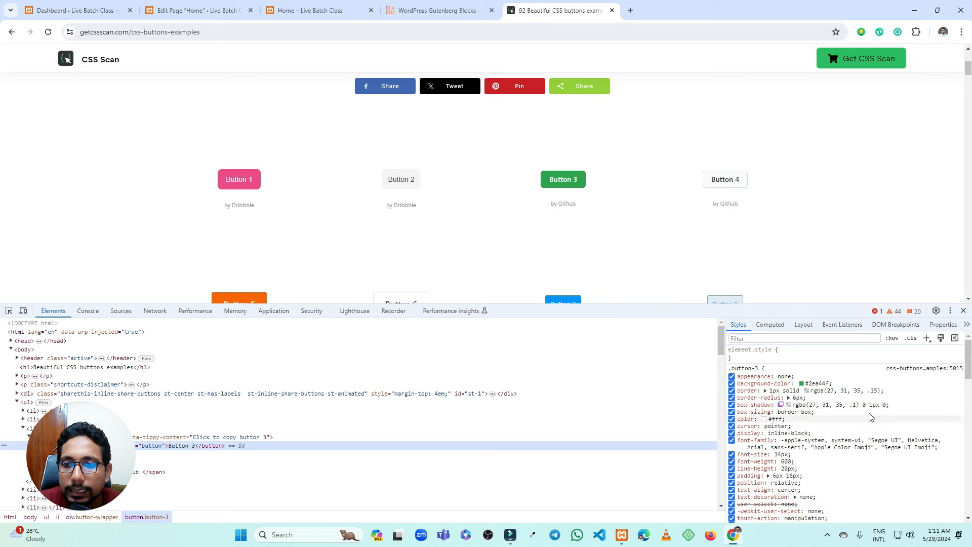
pyautogui.moveTo(738, 384); pyautogui.dragTo(796, 406)
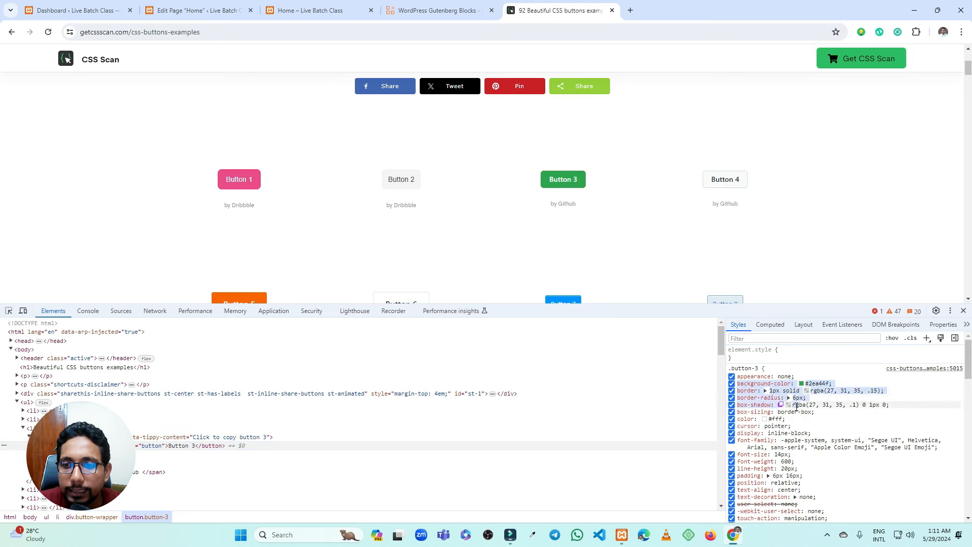
pyautogui.rightClick(876, 391)
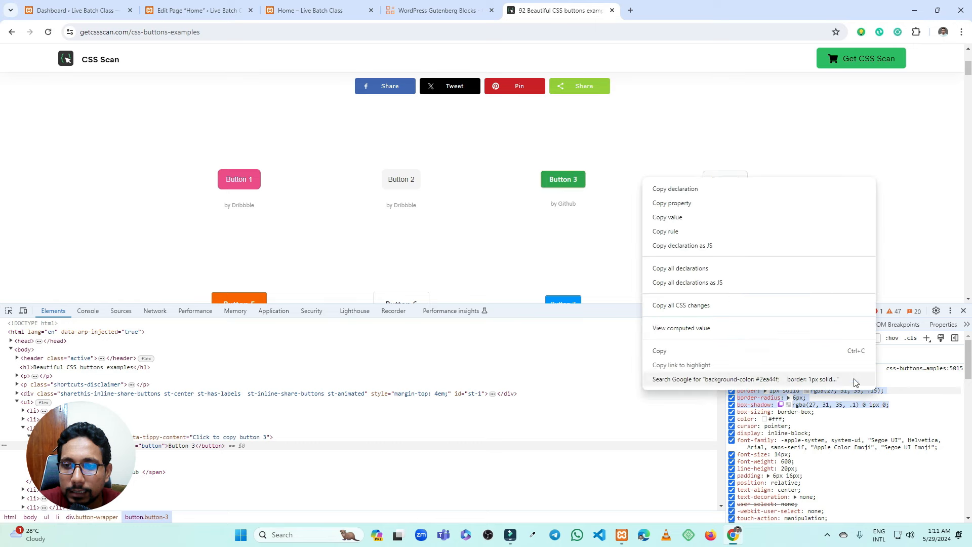
pyautogui.click(685, 351)
# Return to the Home page editor and open the Text styles of the Hello World block.
pyautogui.click(197, 10)
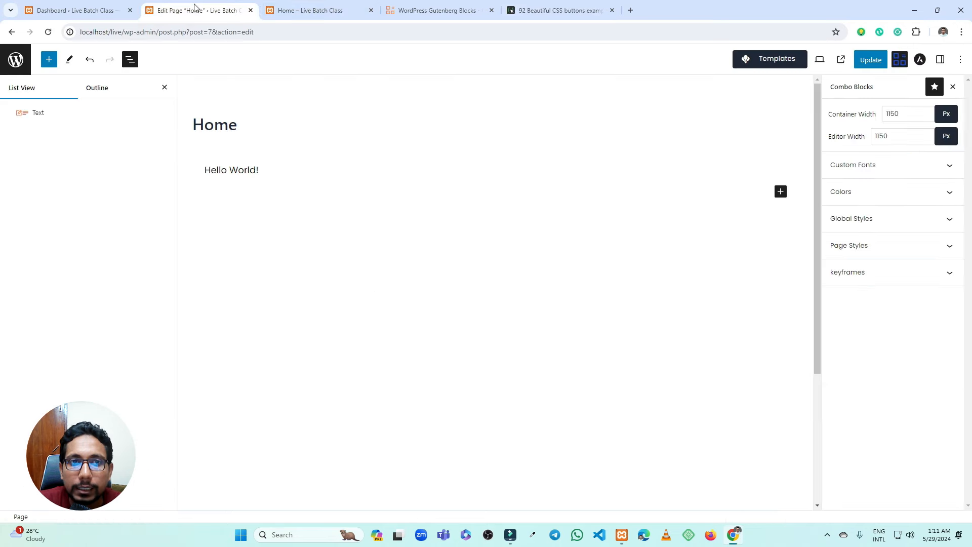
pyautogui.click(289, 171)
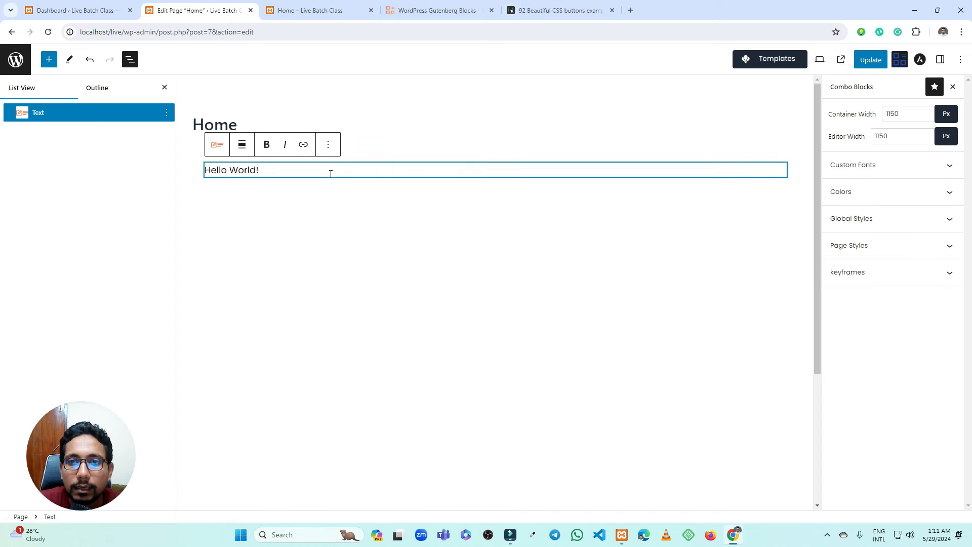
pyautogui.click(901, 61)
pyautogui.click(940, 60)
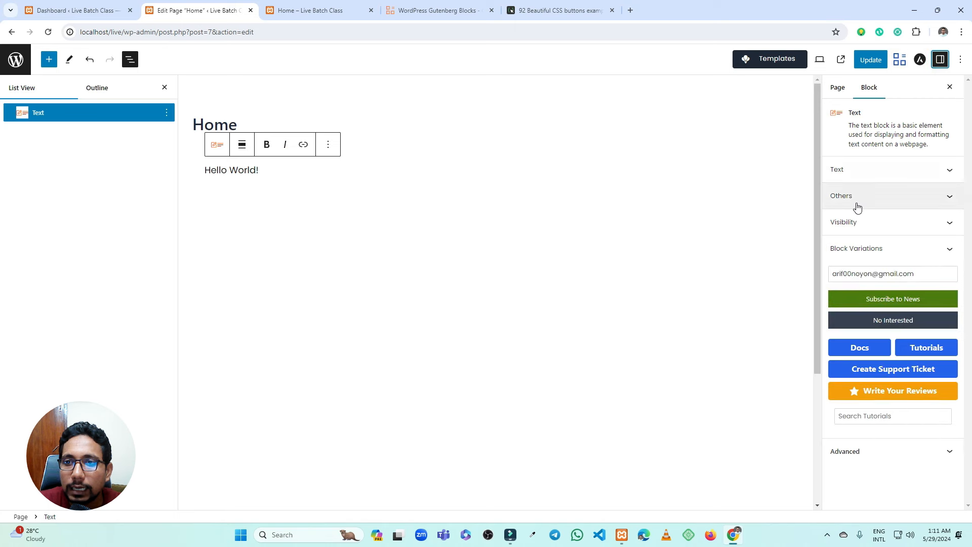
pyautogui.click(293, 169)
pyautogui.click(861, 169)
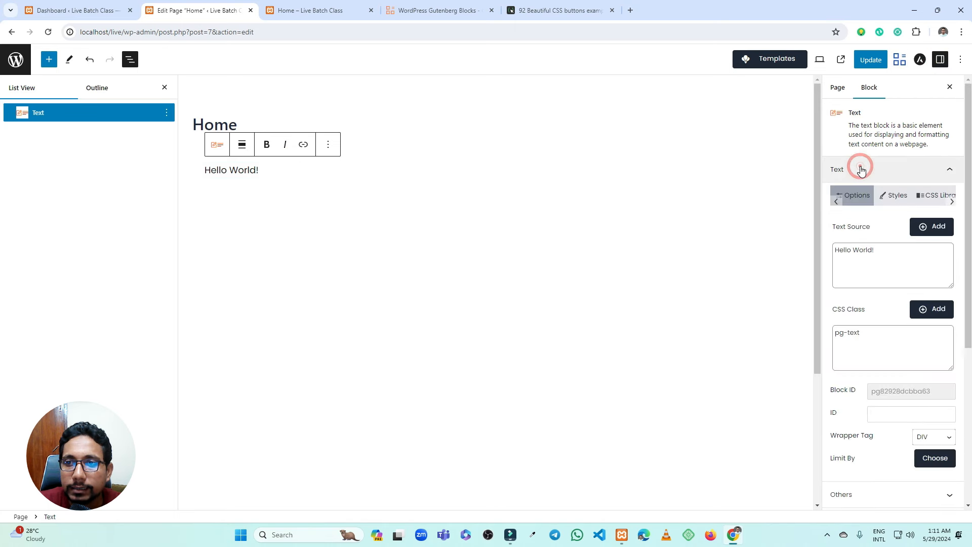
pyautogui.click(889, 199)
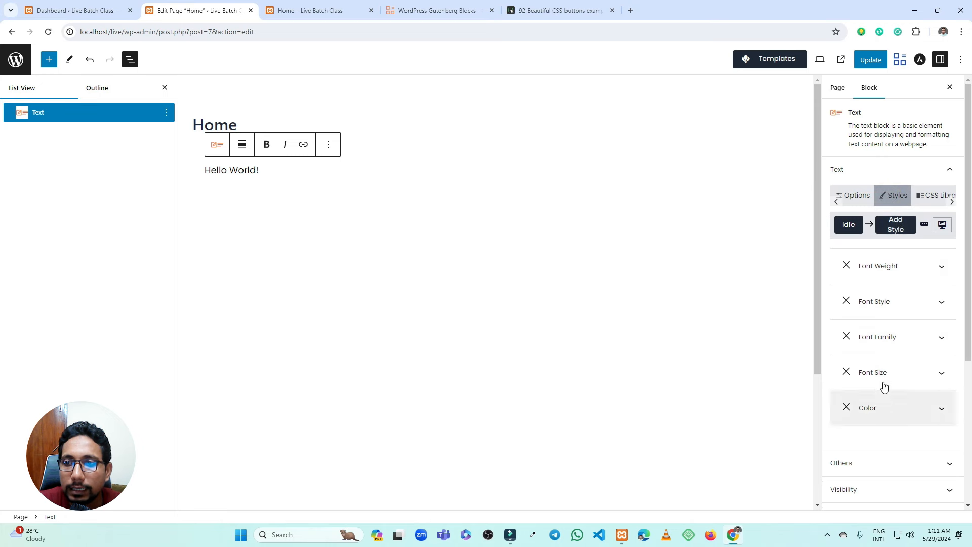
# Apply the copied Button 3 declarations to the Hello World text's idle state as pasted raw CSS.
pyautogui.click(895, 226)
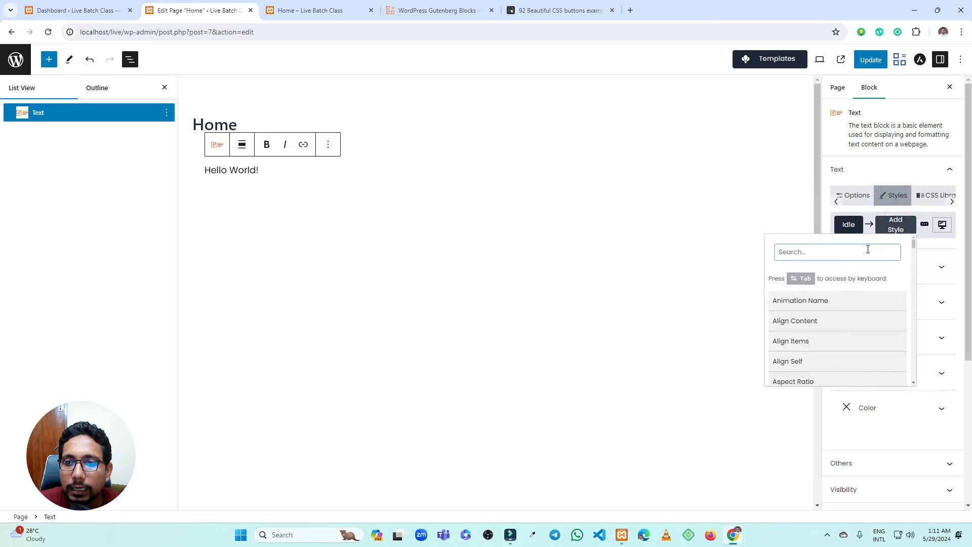
pyautogui.click(925, 226)
pyautogui.click(897, 227)
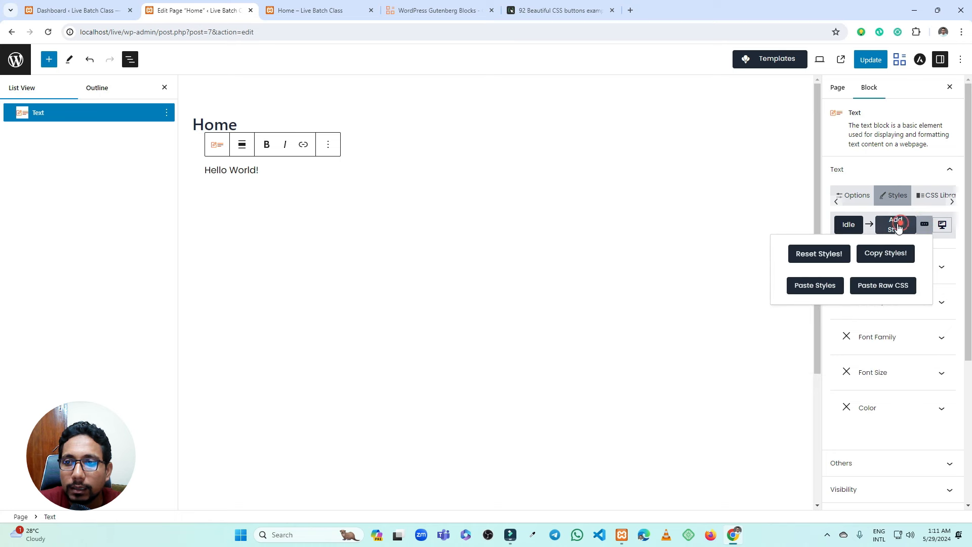
pyautogui.click(898, 227)
pyautogui.click(898, 228)
pyautogui.click(925, 225)
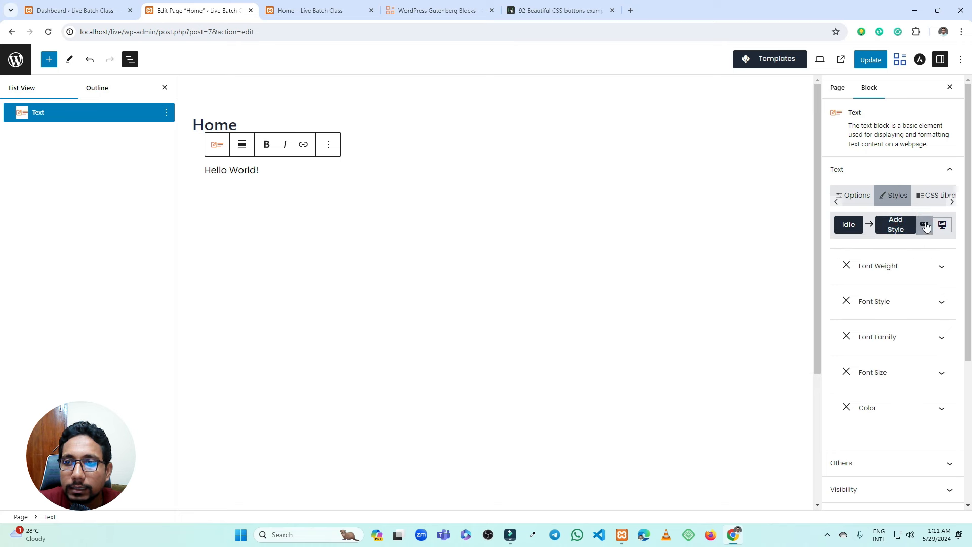
pyautogui.click(924, 225)
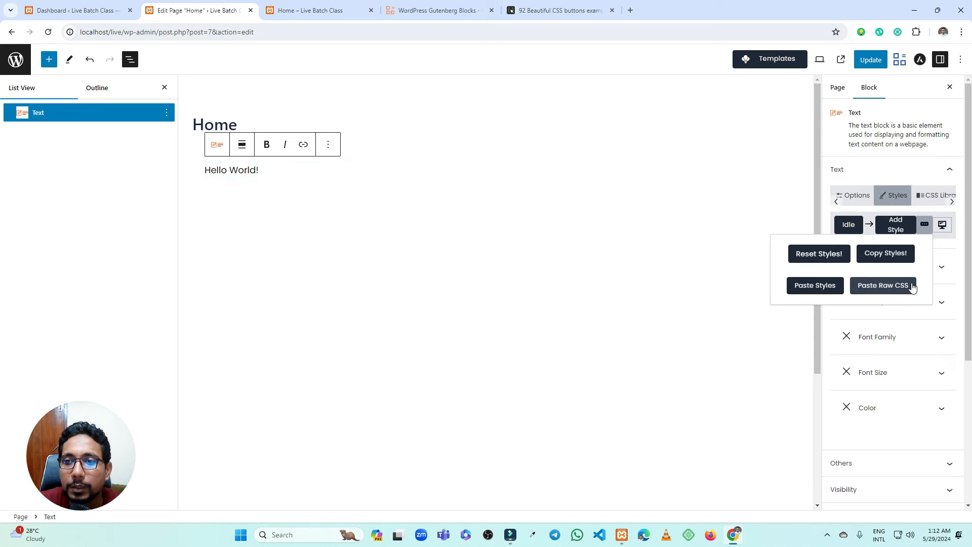
pyautogui.click(540, 8)
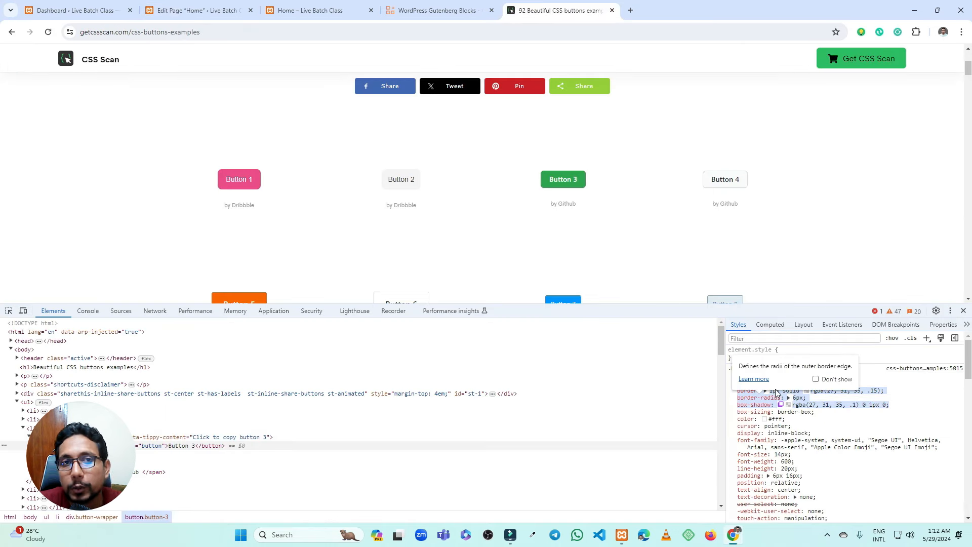
pyautogui.click(198, 10)
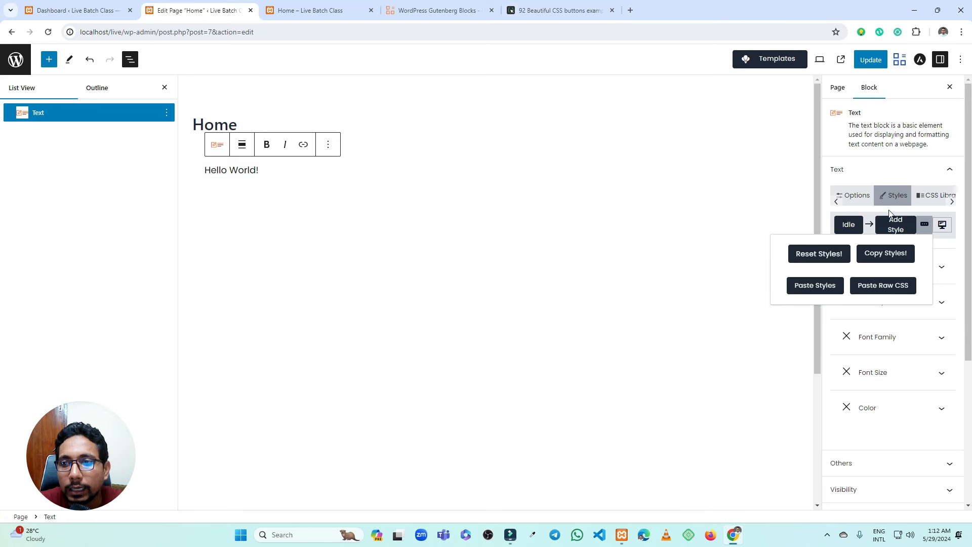
pyautogui.click(881, 286)
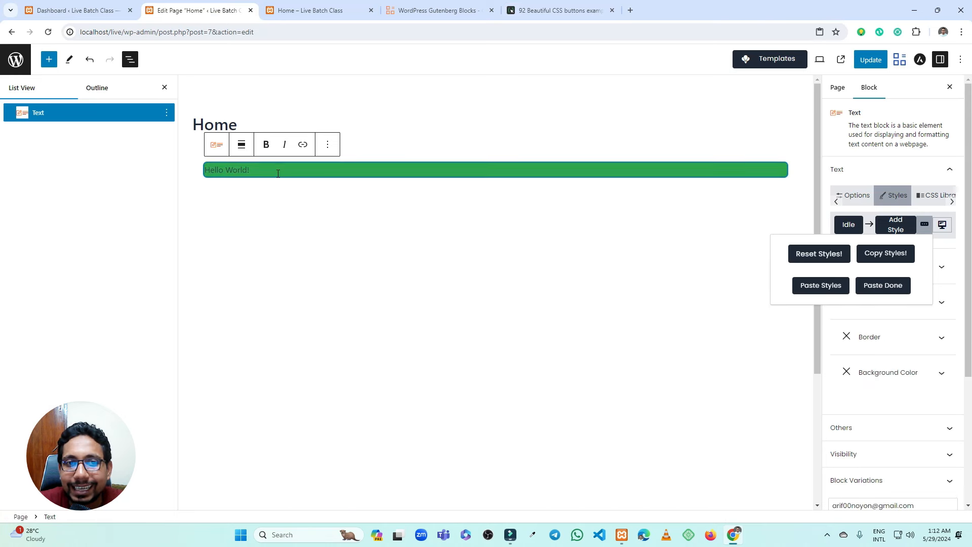
pyautogui.click(570, 14)
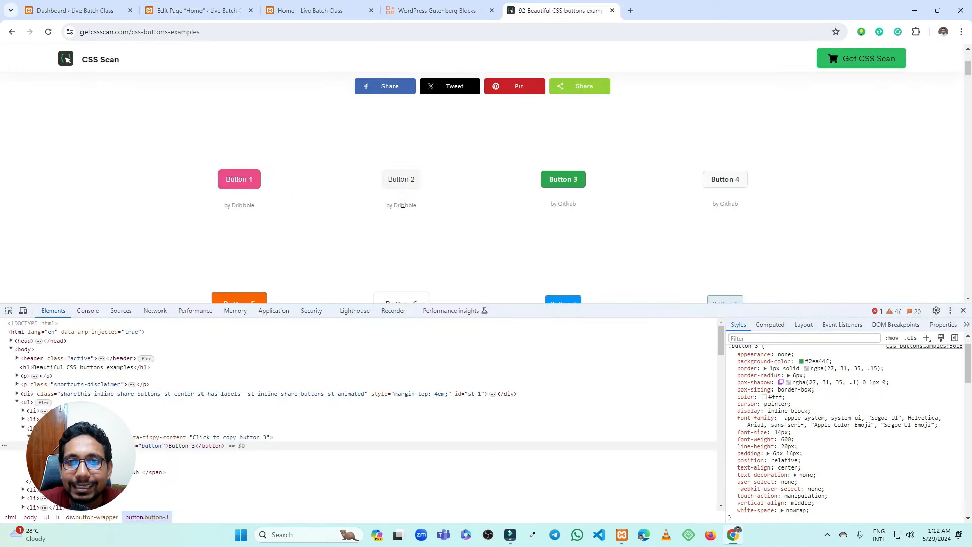
pyautogui.click(197, 10)
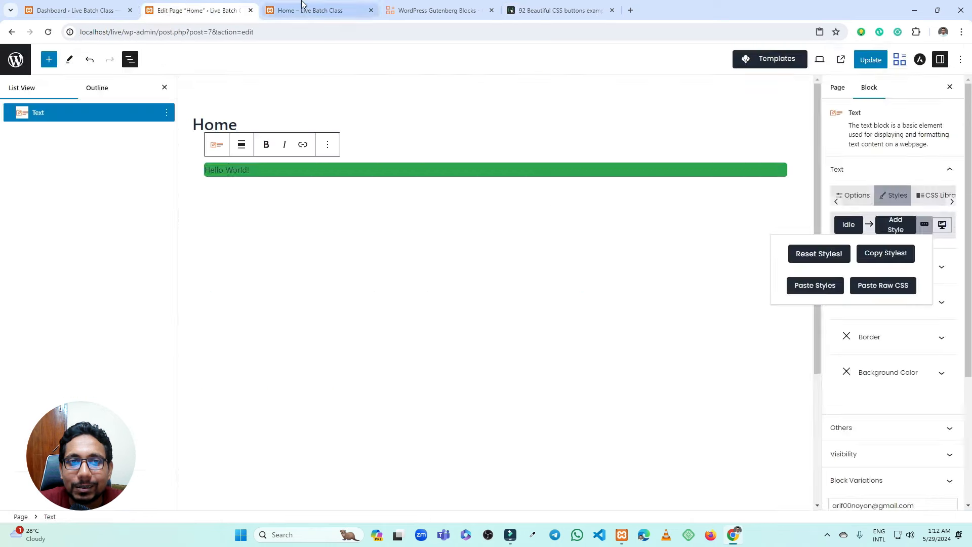
pyautogui.click(309, 10)
pyautogui.click(200, 10)
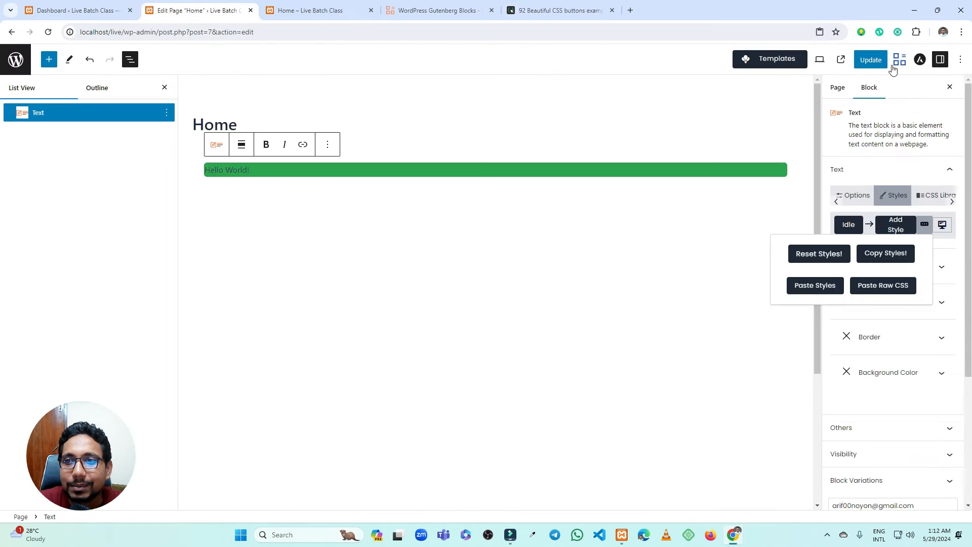
# Update the Home page and reload its live version to check the green Hello World text.
pyautogui.click(870, 60)
pyautogui.click(309, 10)
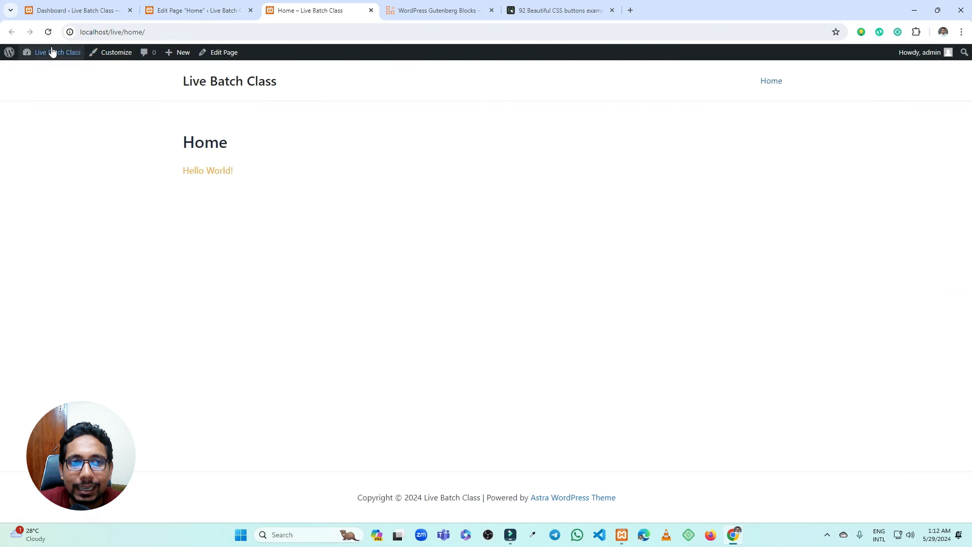
pyautogui.click(48, 32)
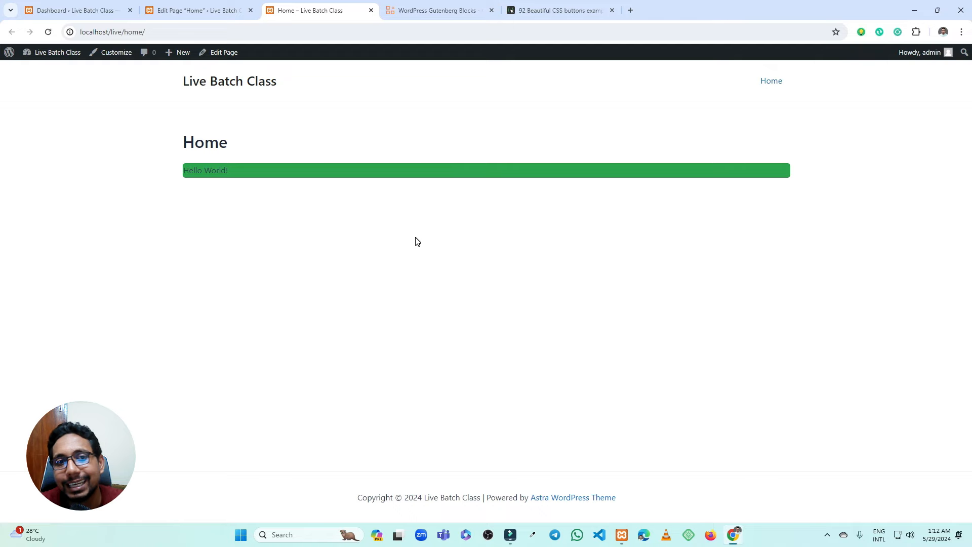
# Return to the Home page editor and add a second Text block below the green Hello World block.
pyautogui.click(206, 10)
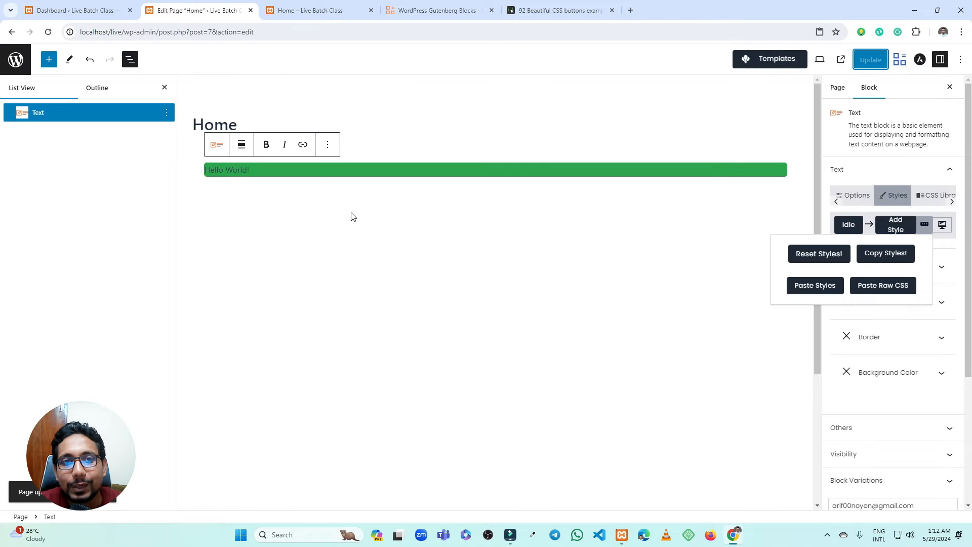
pyautogui.click(365, 172)
pyautogui.click(381, 228)
pyautogui.click(780, 191)
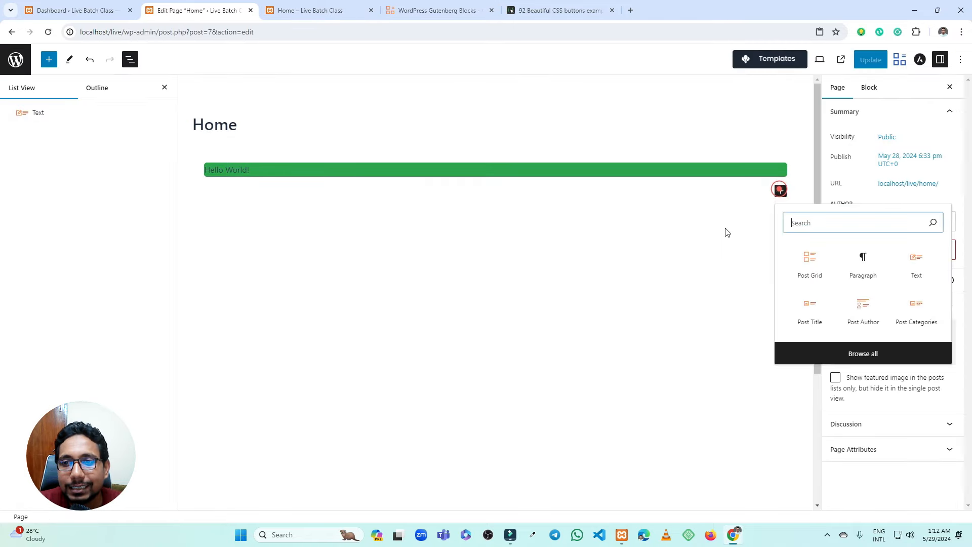
pyautogui.click(916, 262)
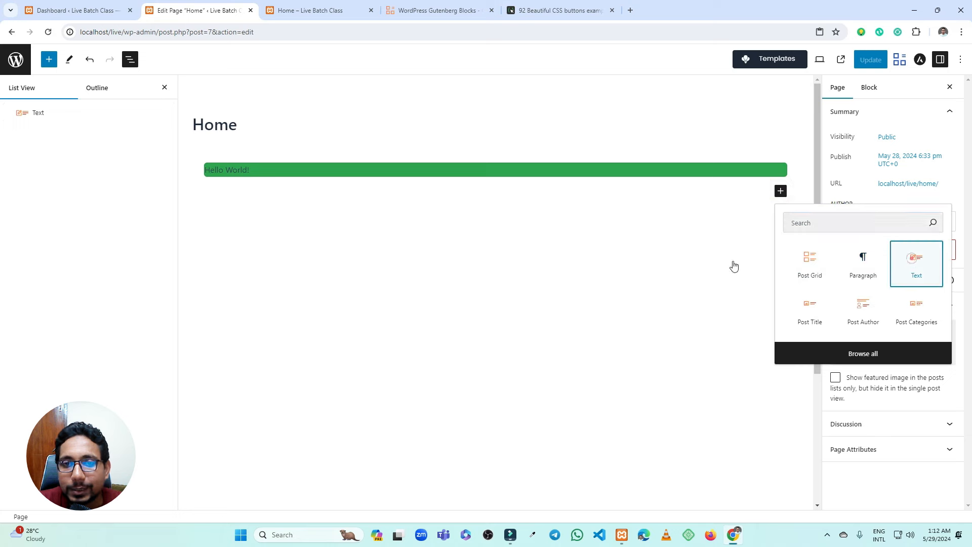
pyautogui.click(392, 255)
pyautogui.click(433, 170)
pyautogui.click(301, 191)
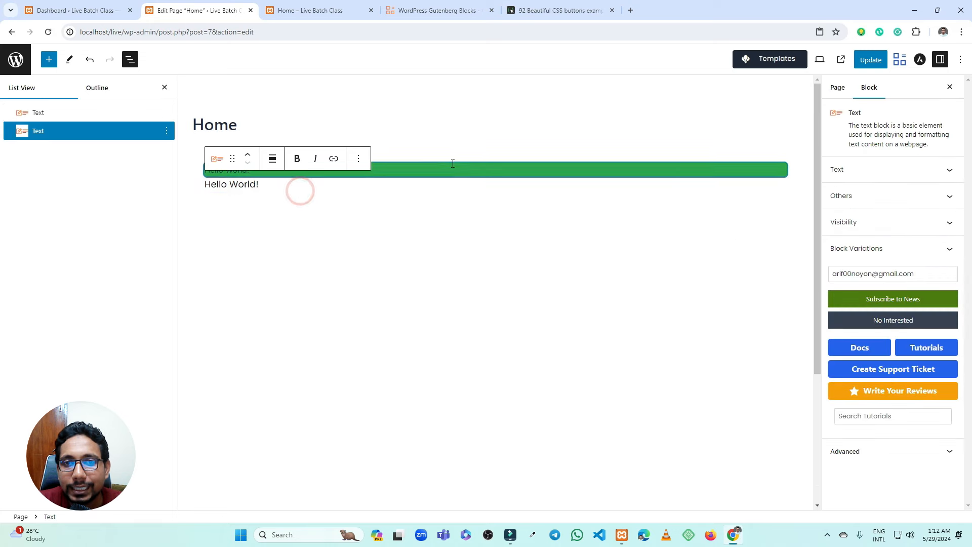
# Copy the Text styles of the first, green Hello World block.
pyautogui.click(446, 171)
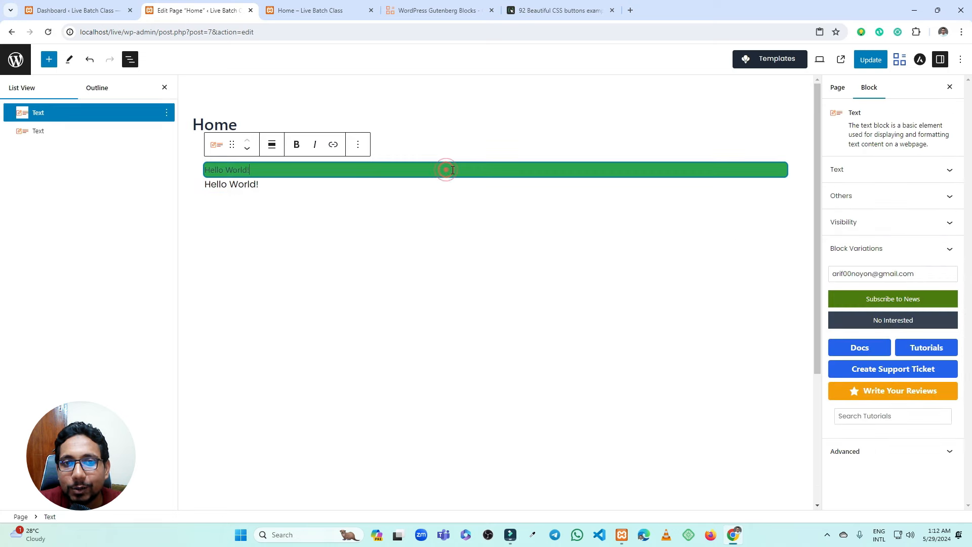
pyautogui.click(887, 169)
pyautogui.click(894, 197)
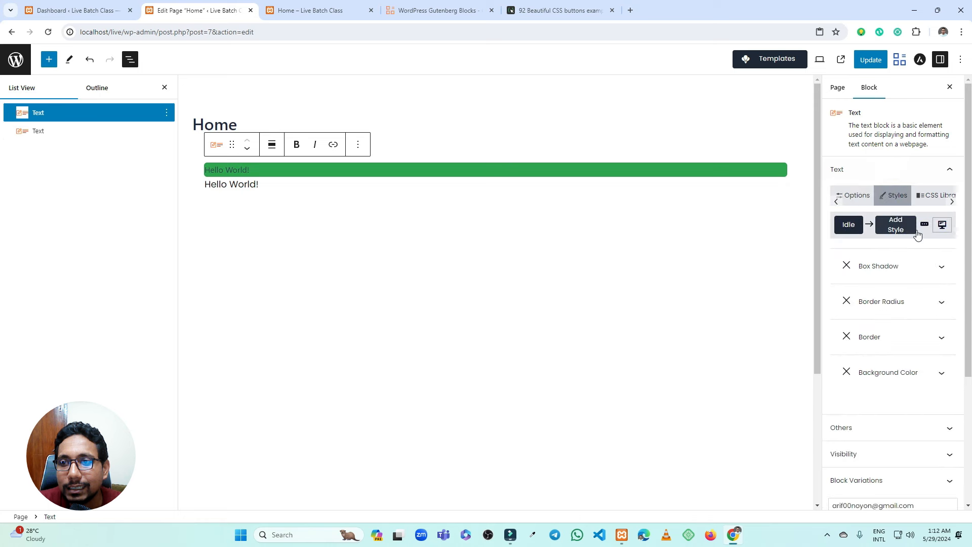
pyautogui.click(925, 226)
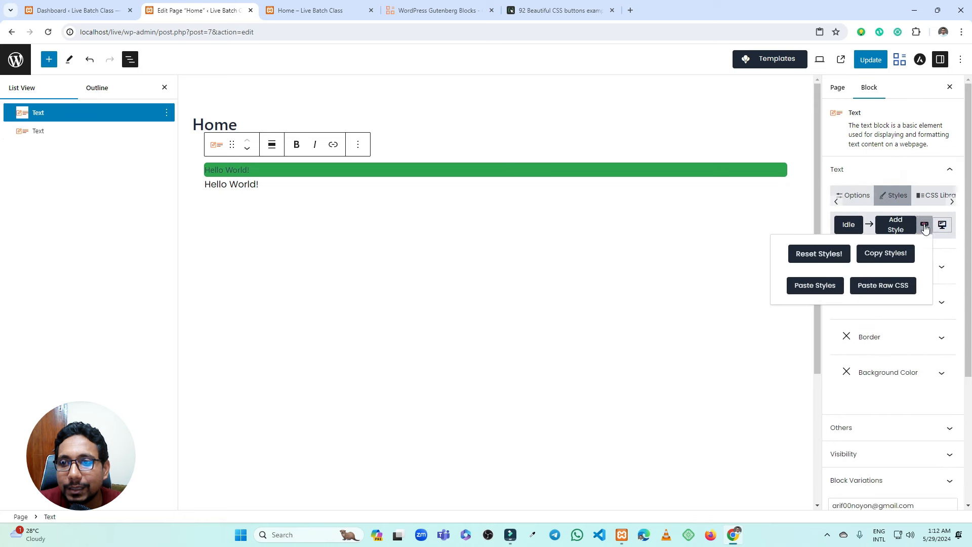
pyautogui.click(886, 256)
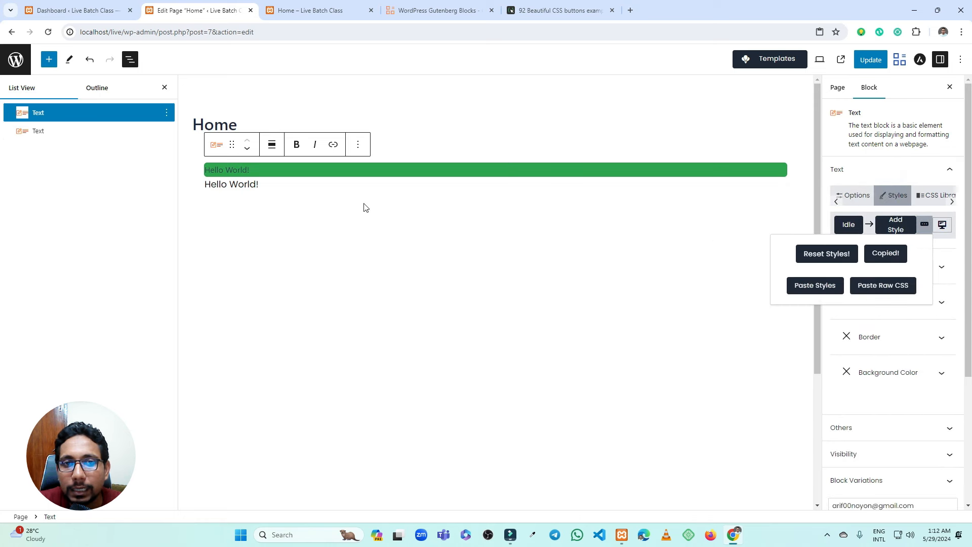
# Paste the copied styles onto the second Hello World block's text and update the page.
pyautogui.click(341, 191)
pyautogui.click(316, 188)
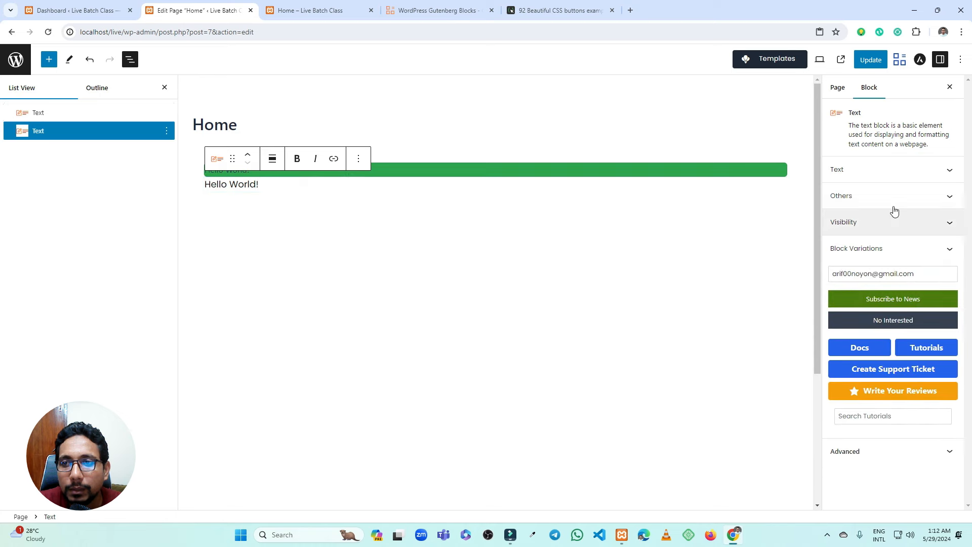
pyautogui.click(870, 171)
pyautogui.click(898, 199)
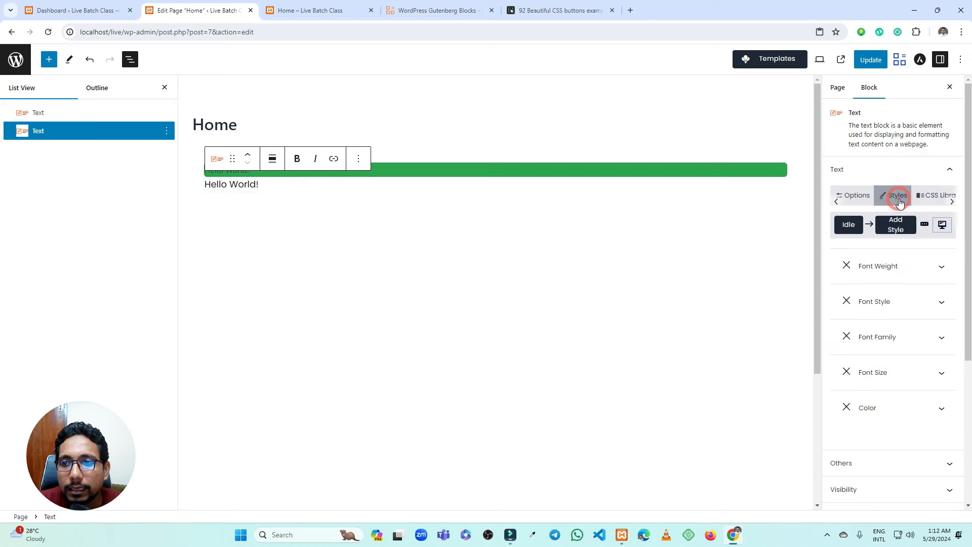
pyautogui.click(925, 225)
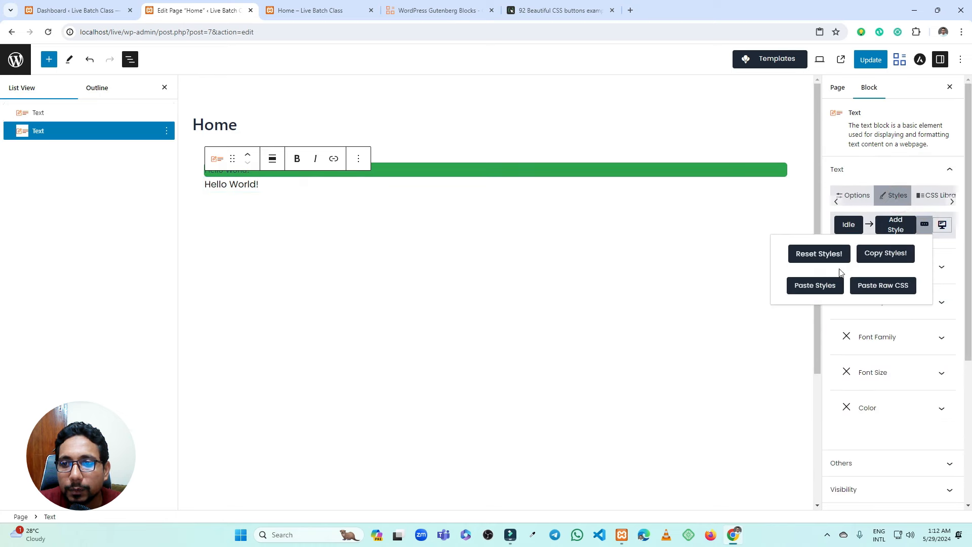
pyautogui.click(818, 286)
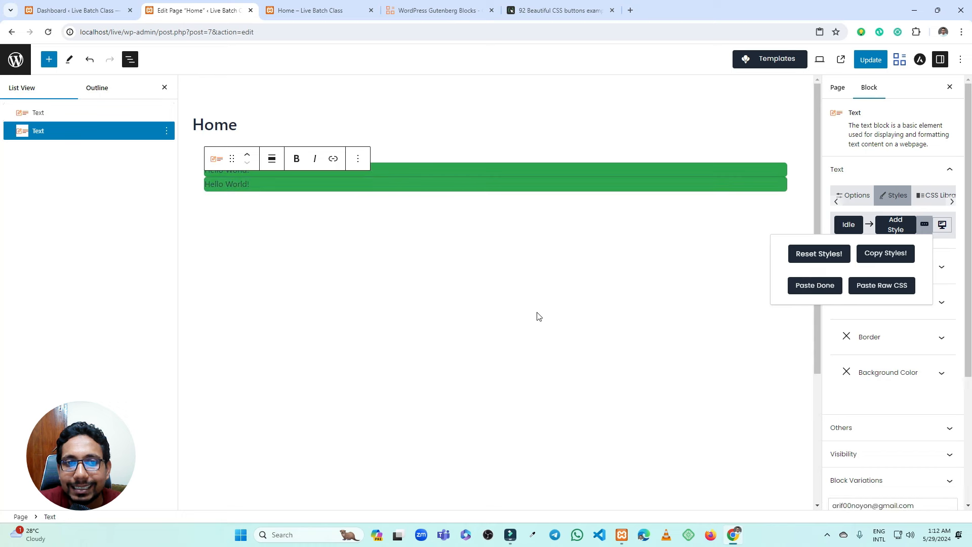
pyautogui.click(871, 60)
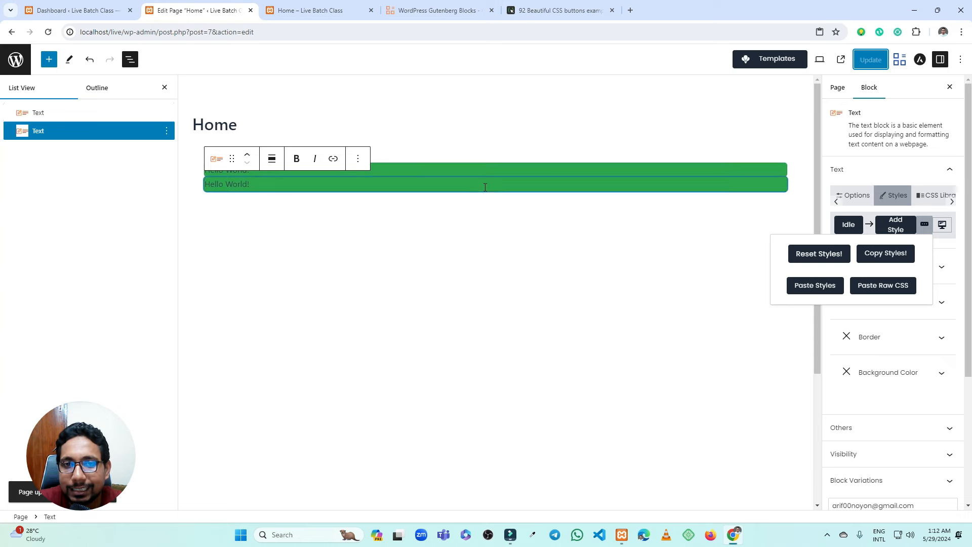
# Glance at the CSS button examples page, return to the editor, and reset the second Hello World block's Text styles.
pyautogui.click(542, 6)
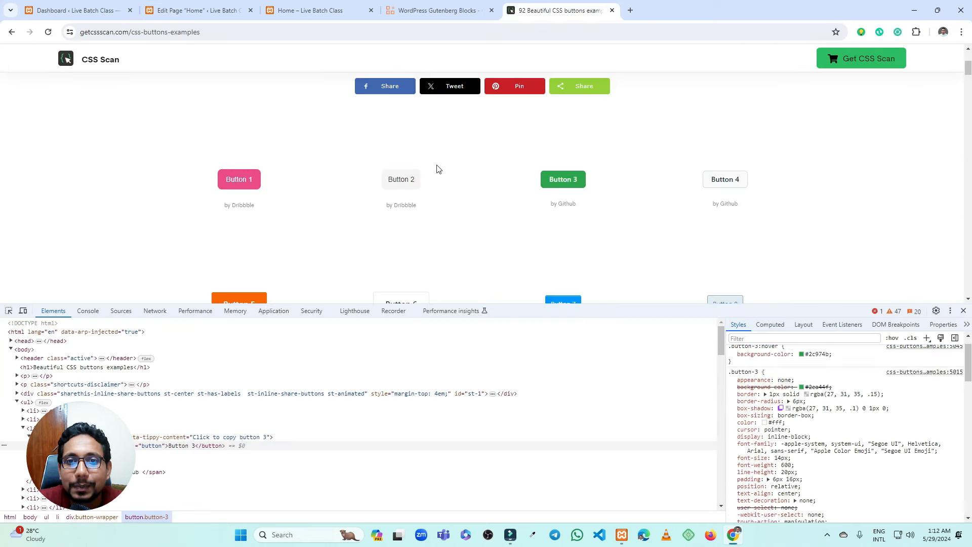
pyautogui.click(215, 8)
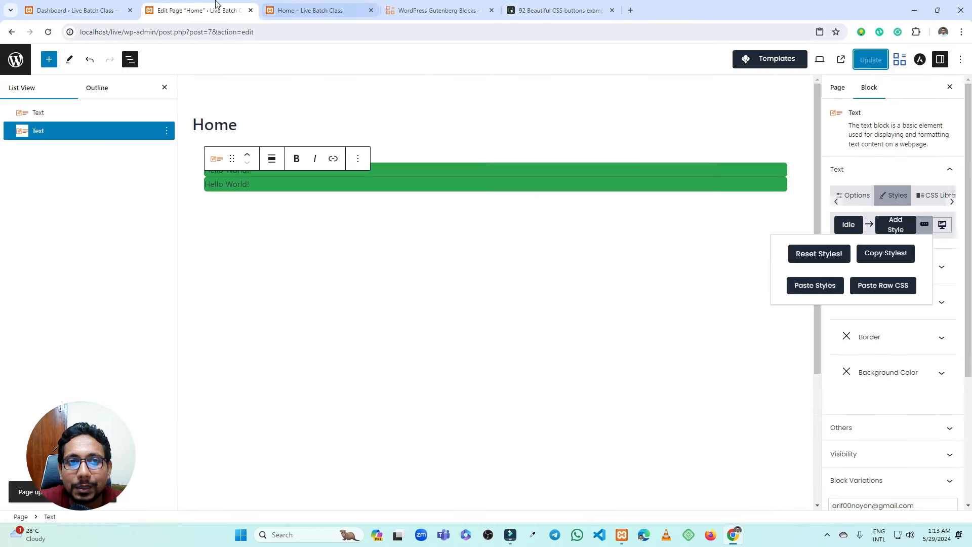
pyautogui.click(830, 255)
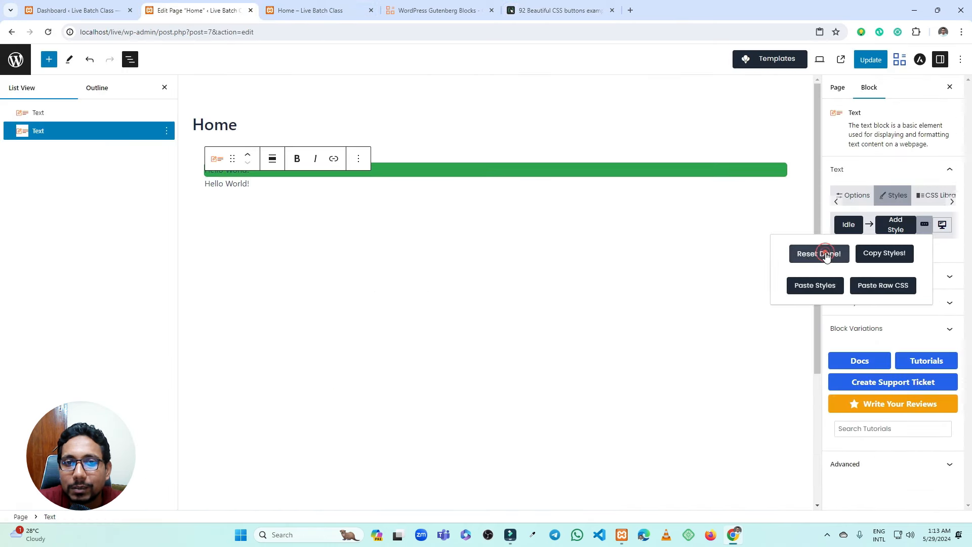
pyautogui.click(924, 225)
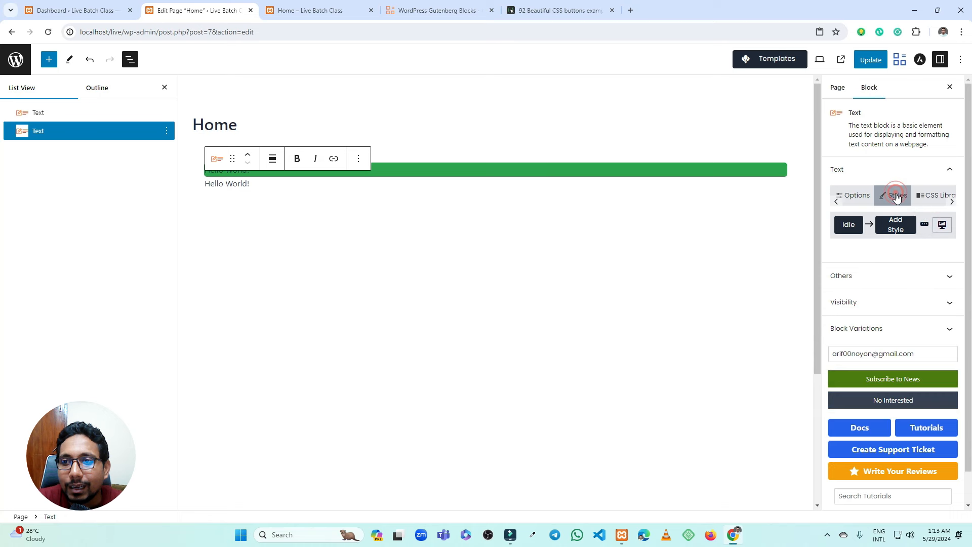
# Search the blocks for "icon" and add an Icon/Button/Link block below the two Text blocks.
pyautogui.click(475, 214)
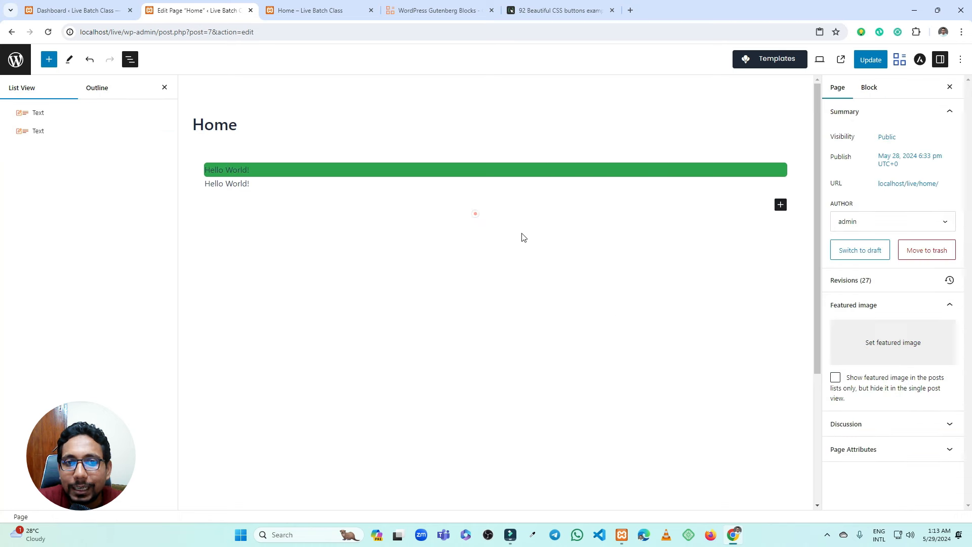
pyautogui.click(780, 205)
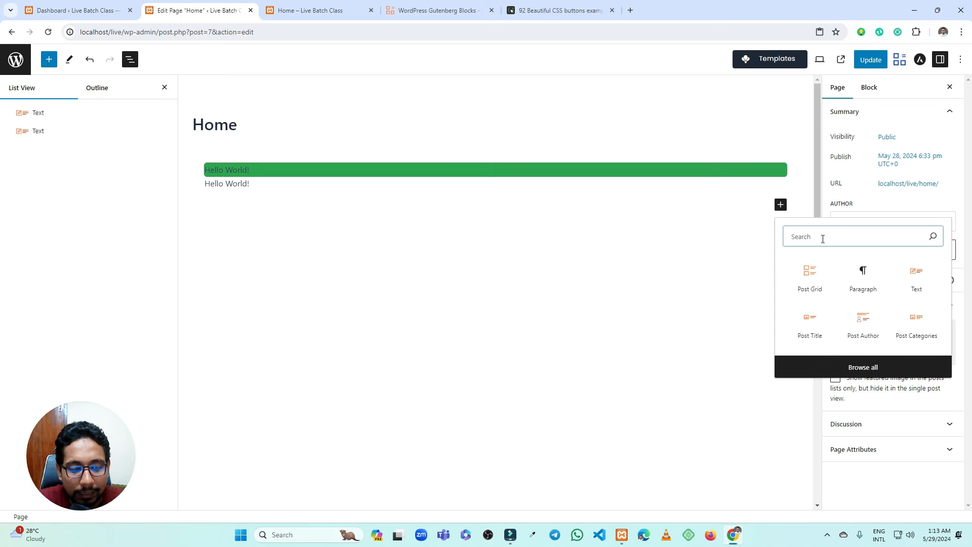
pyautogui.write('icon')
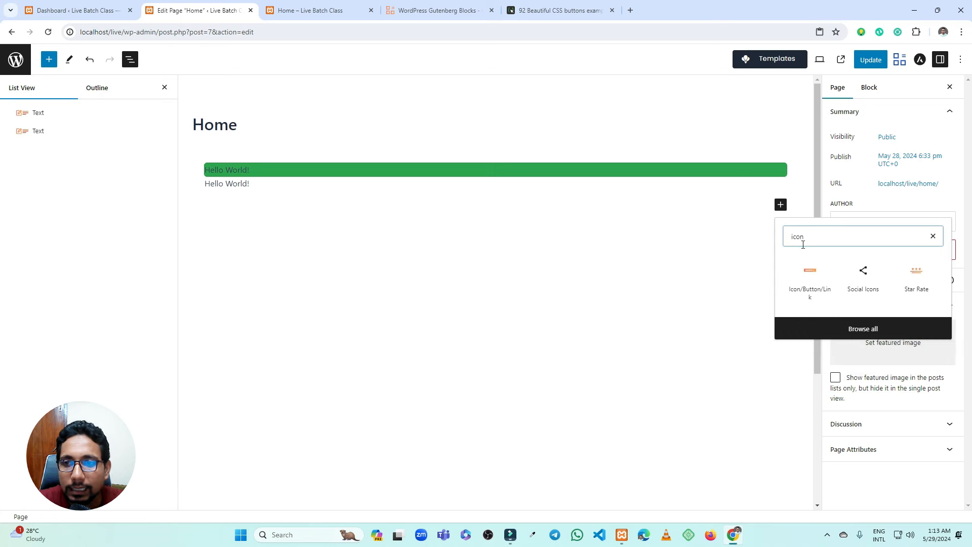
pyautogui.click(812, 291)
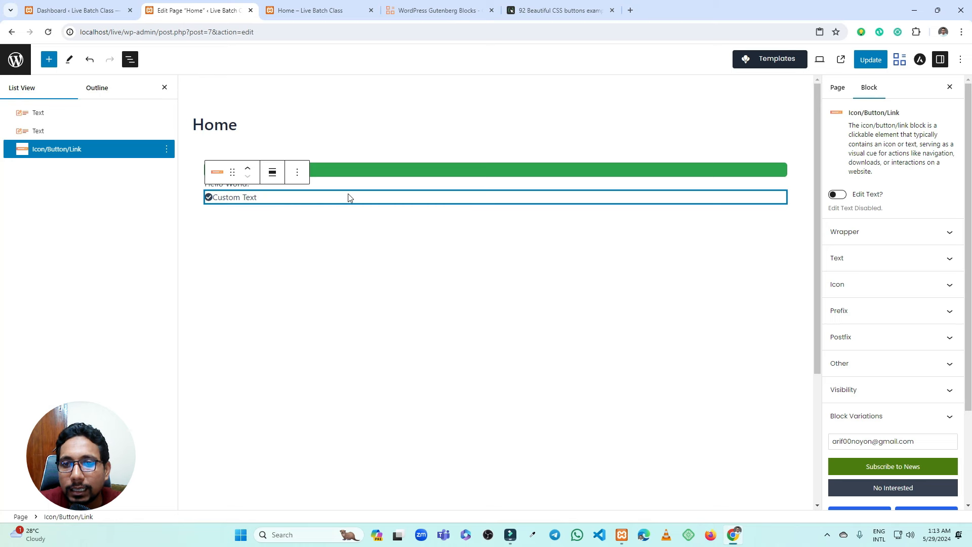
# Browse the Icon/Button/Link variations library, insert the green outlined Button variation with the FREE badge as a new block, and update the page.
pyautogui.scroll(-1, 891, 324)
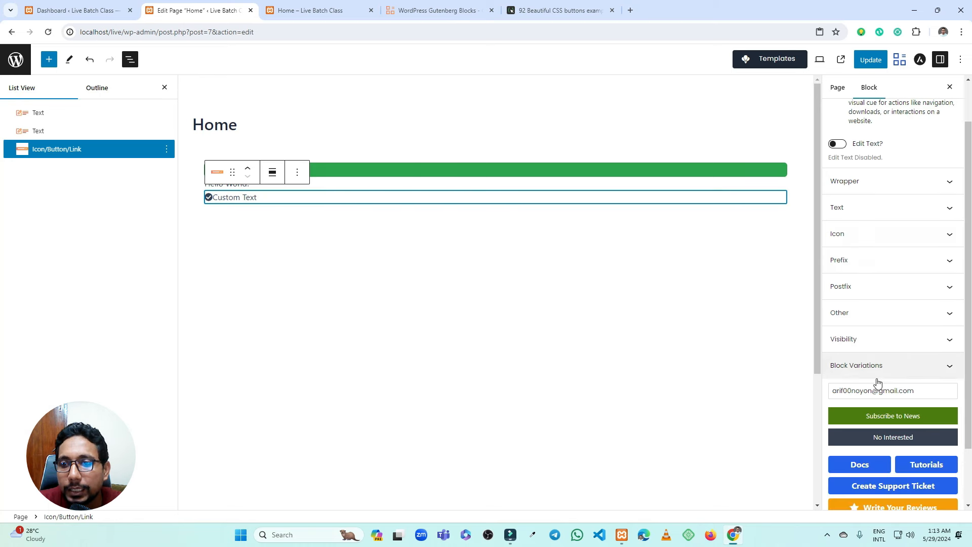
pyautogui.click(875, 366)
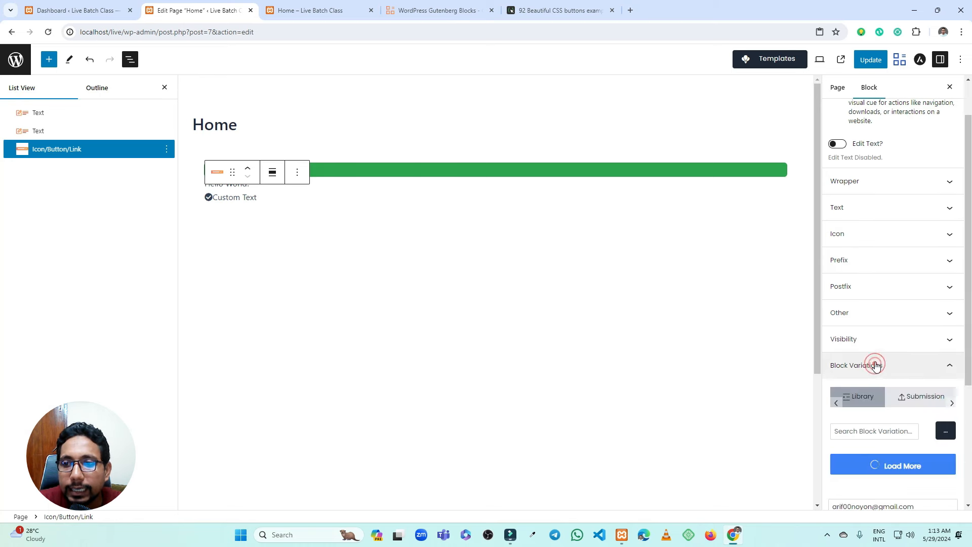
pyautogui.scroll(-2, 875, 356)
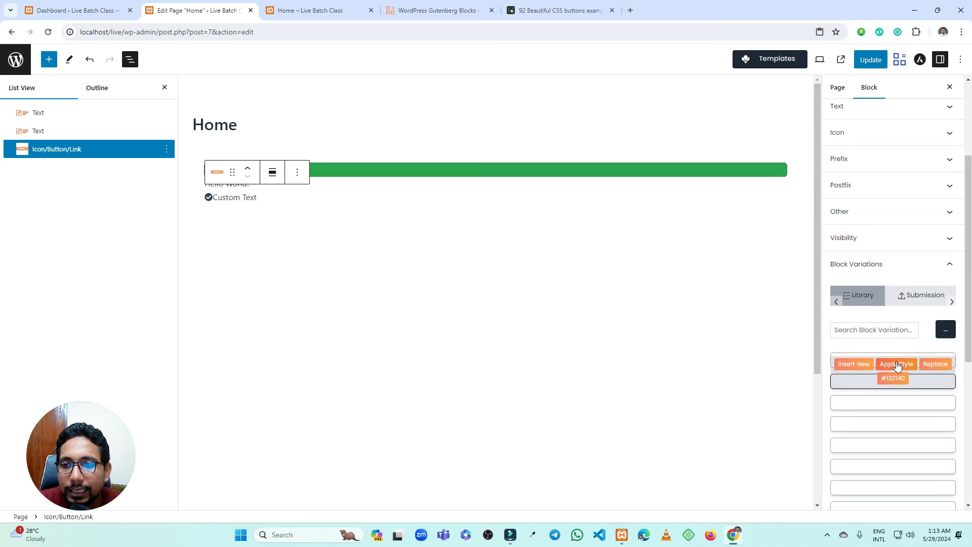
pyautogui.scroll(-4, 891, 361)
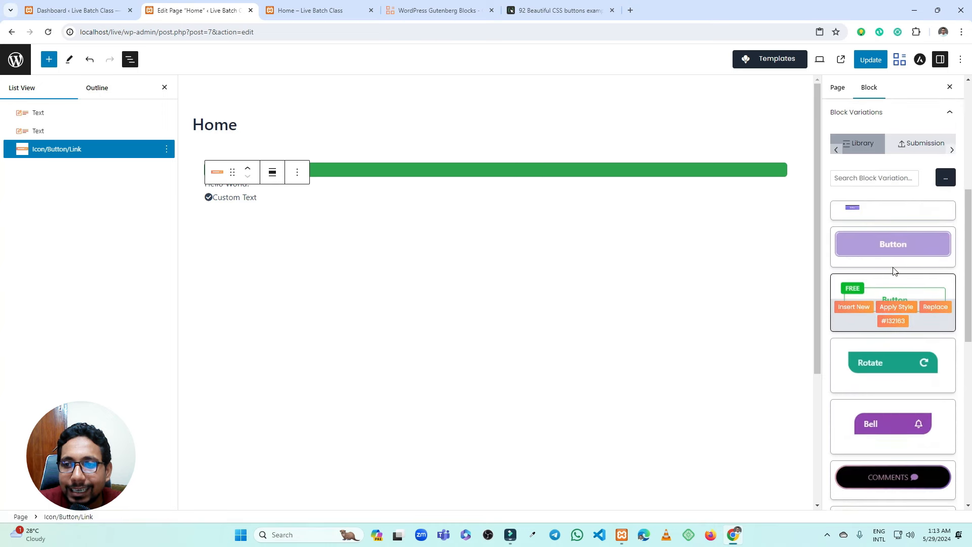
pyautogui.scroll(-3, 896, 308)
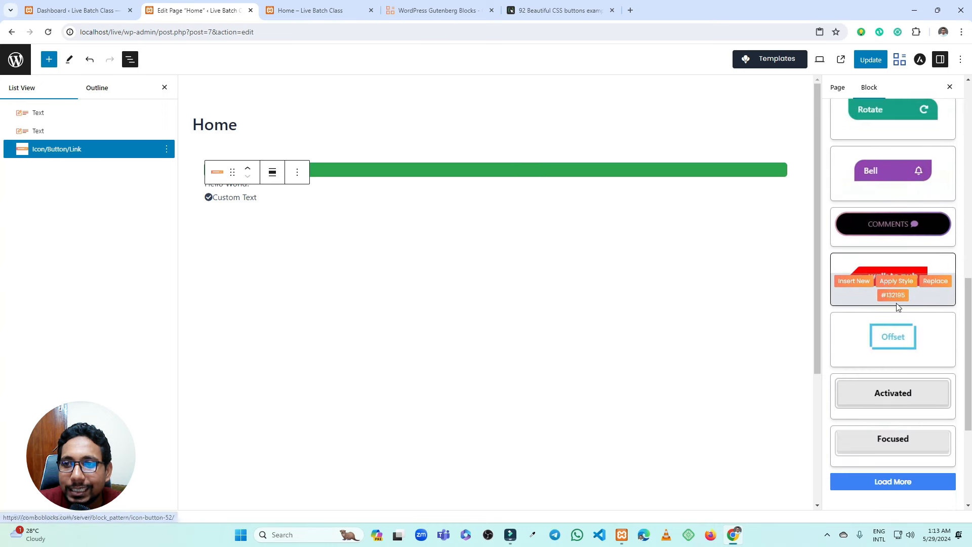
pyautogui.scroll(2, 896, 307)
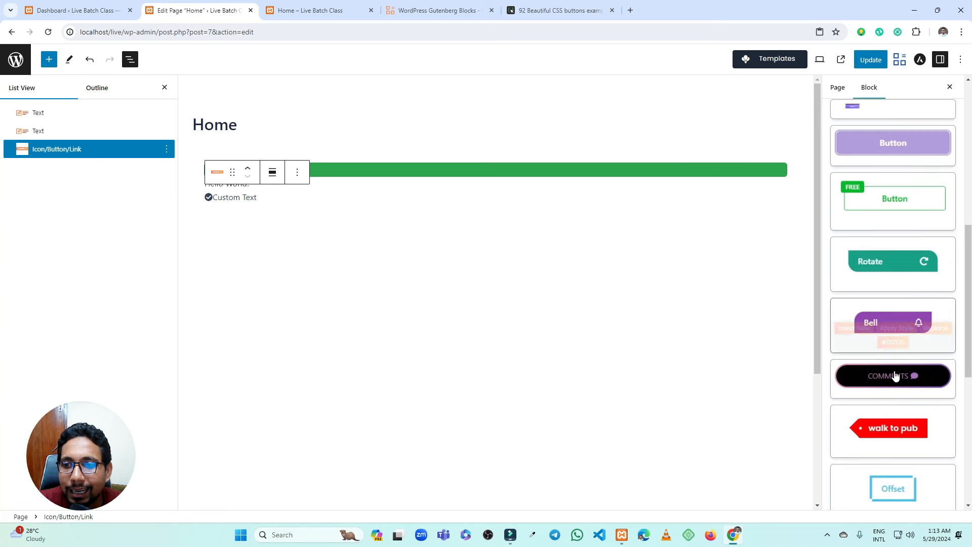
pyautogui.scroll(3, 902, 383)
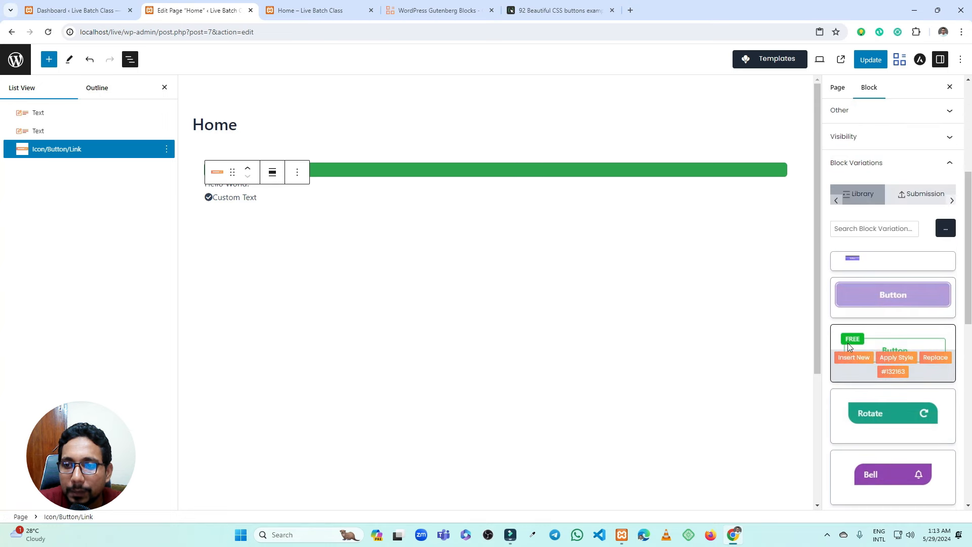
pyautogui.click(859, 361)
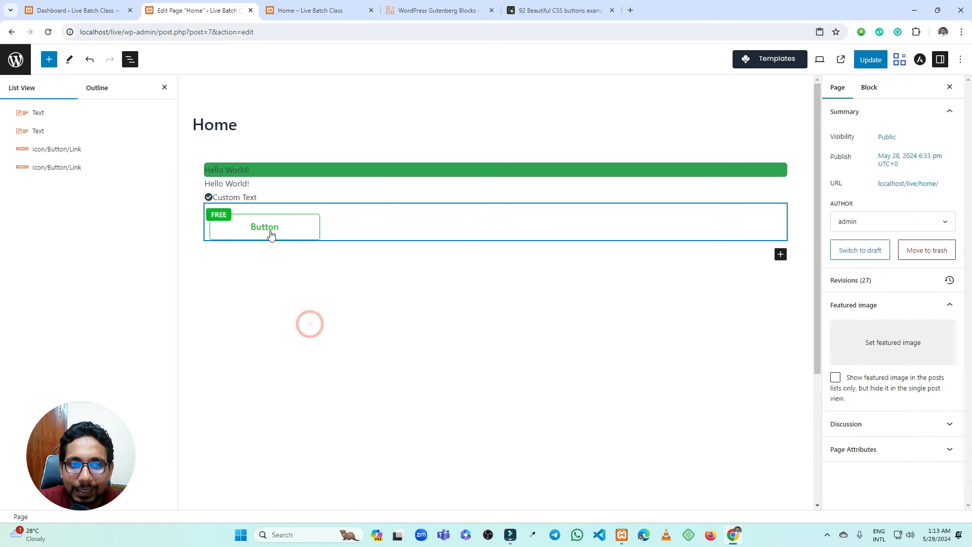
pyautogui.click(866, 60)
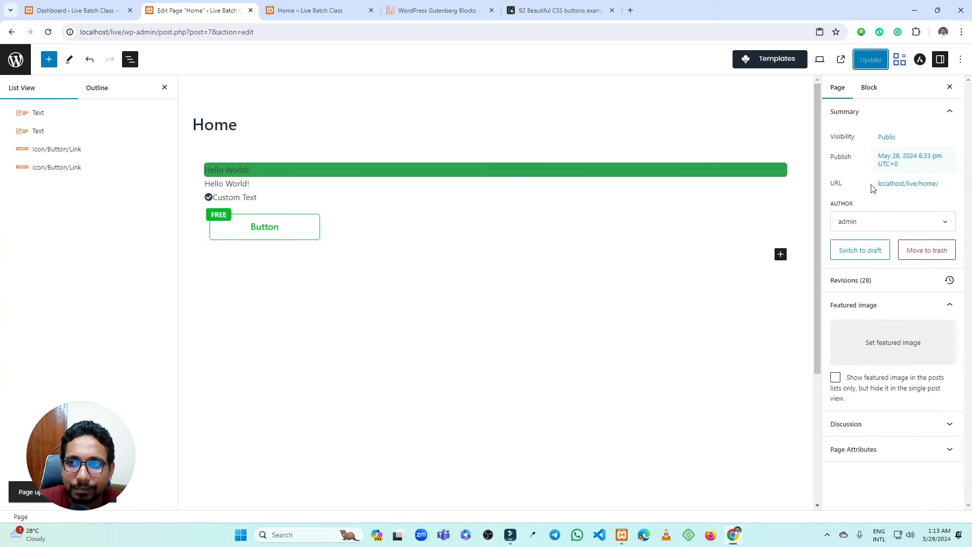
# Reload the live Home page to check the newly inserted button, and return to the page editor.
pyautogui.click(301, 8)
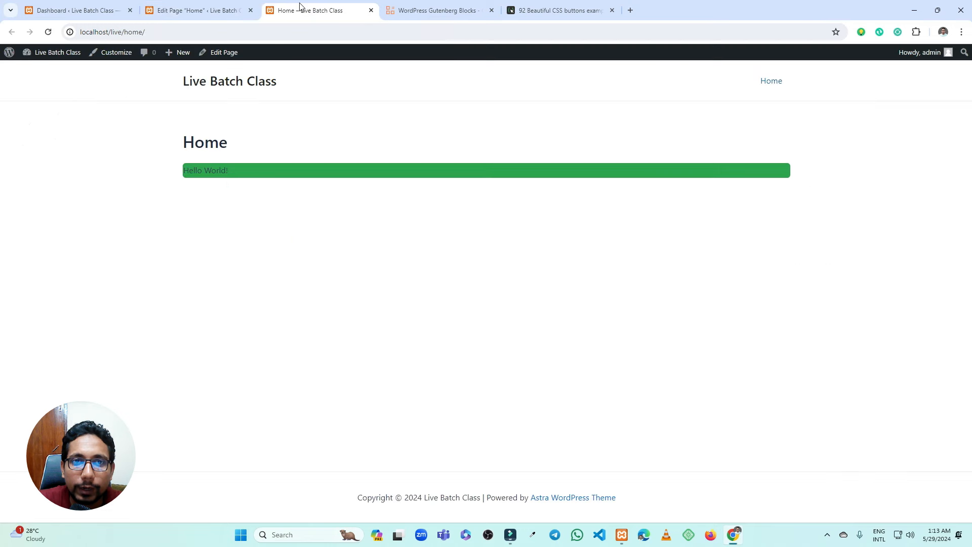
pyautogui.click(48, 33)
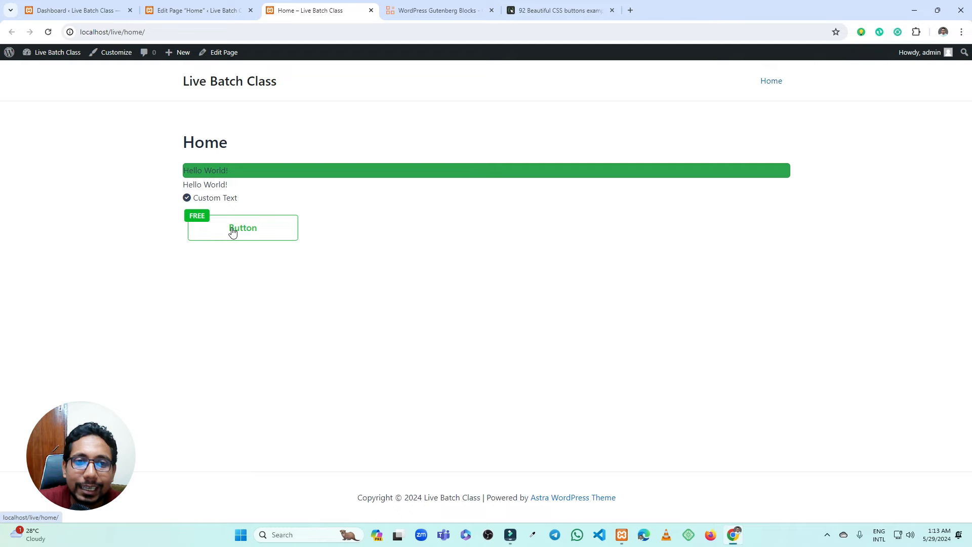
pyautogui.click(203, 9)
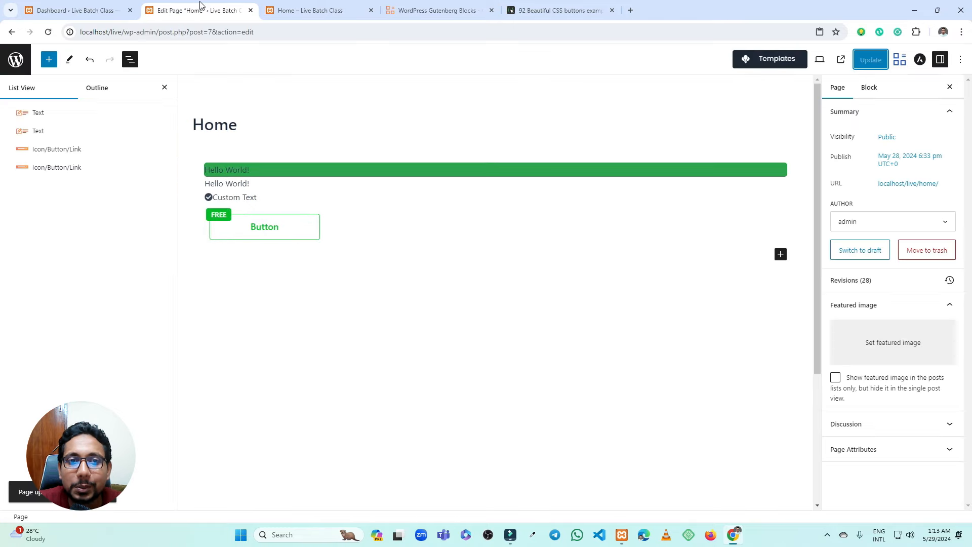
# Inspect the green outlined button's Text styles for the Hover state and look through the style properties available to add.
pyautogui.click(347, 232)
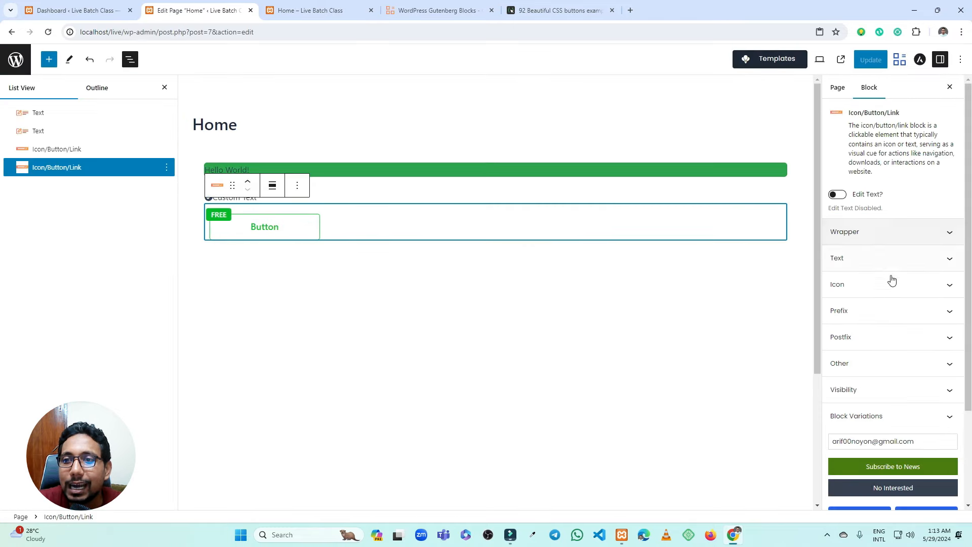
pyautogui.click(879, 260)
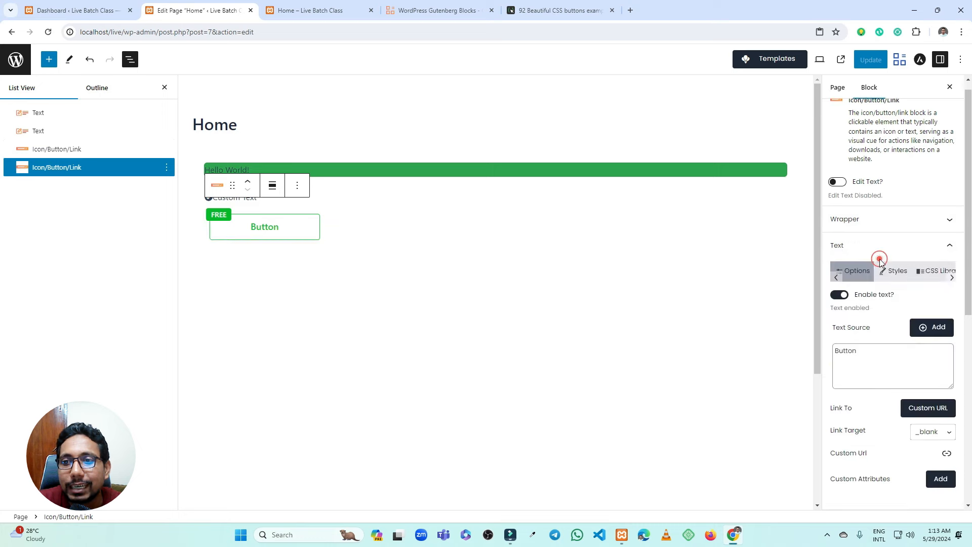
pyautogui.click(893, 271)
pyautogui.click(848, 300)
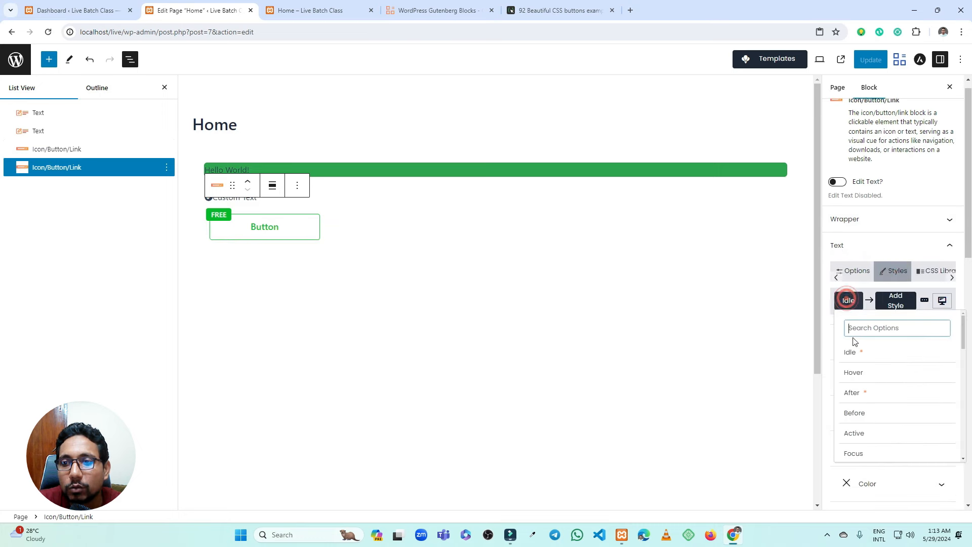
pyautogui.click(855, 373)
pyautogui.click(902, 300)
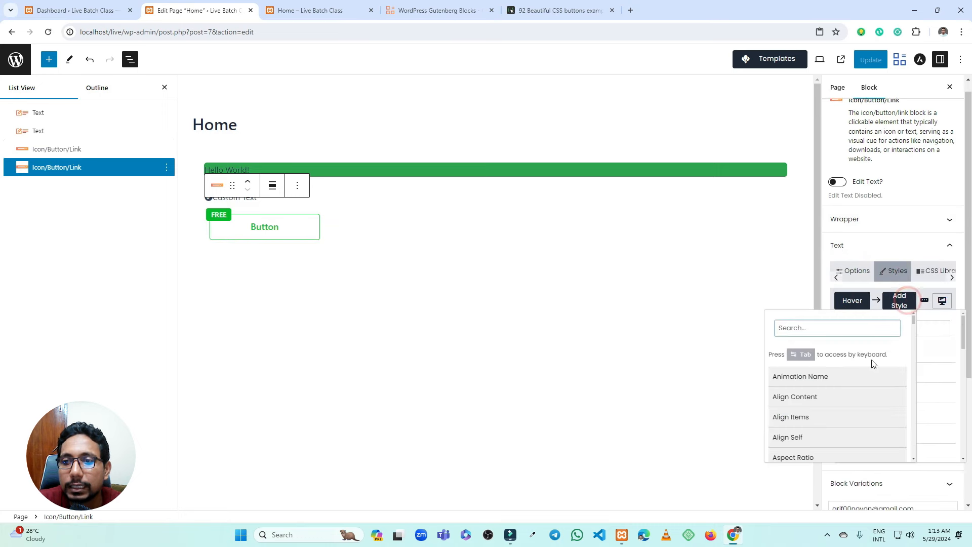
pyautogui.click(900, 300)
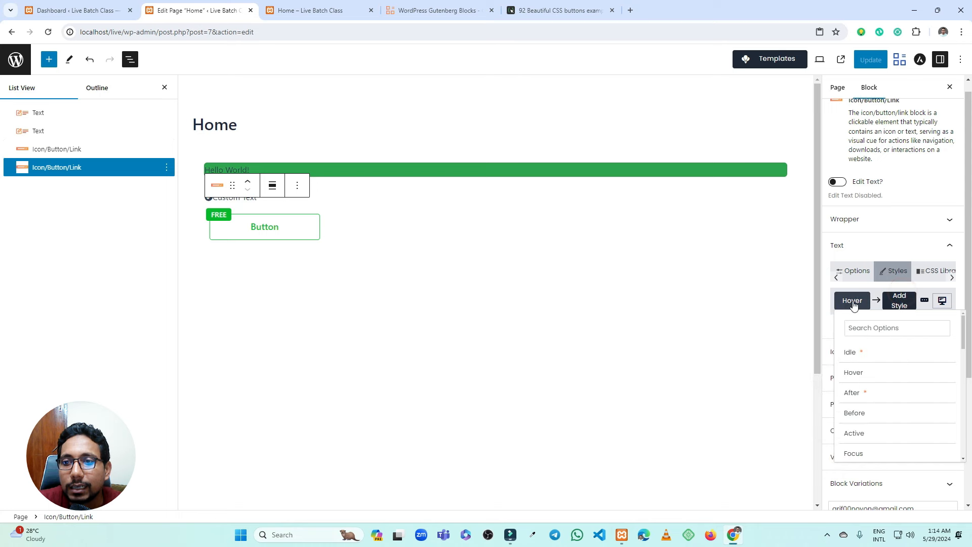
pyautogui.click(905, 304)
pyautogui.click(900, 301)
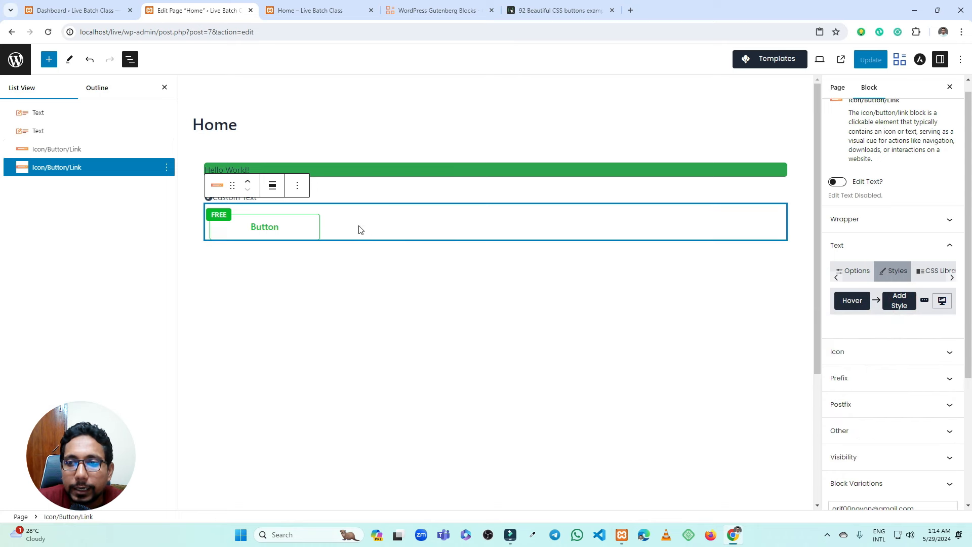
pyautogui.click(888, 245)
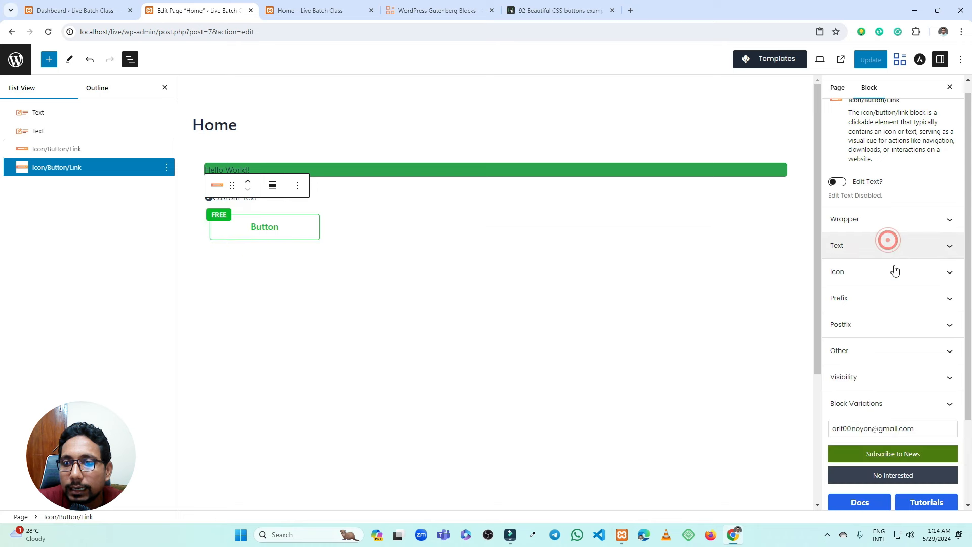
# Browse the block variations library and insert the black COMMENTS button variation as a new block.
pyautogui.scroll(-2, 894, 273)
pyautogui.click(861, 298)
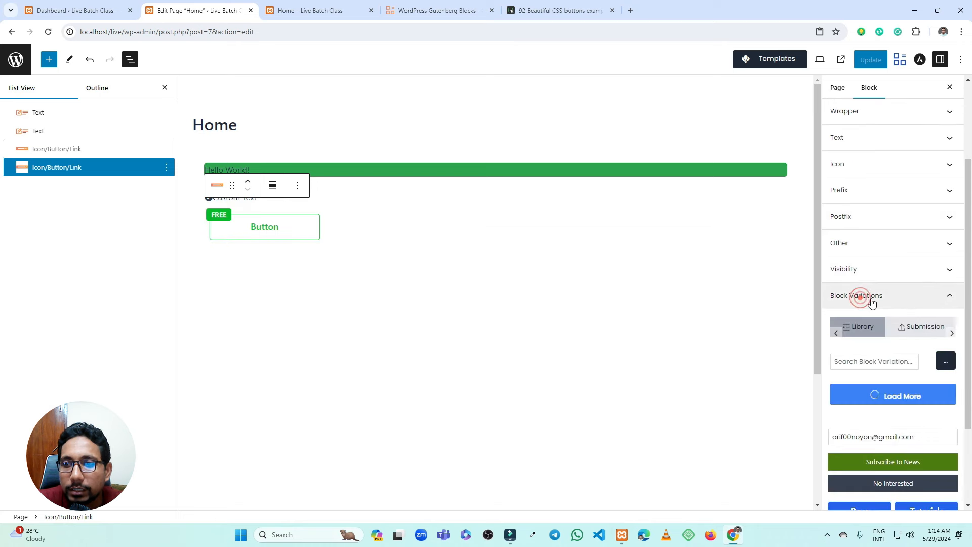
pyautogui.scroll(-2, 879, 302)
pyautogui.click(888, 295)
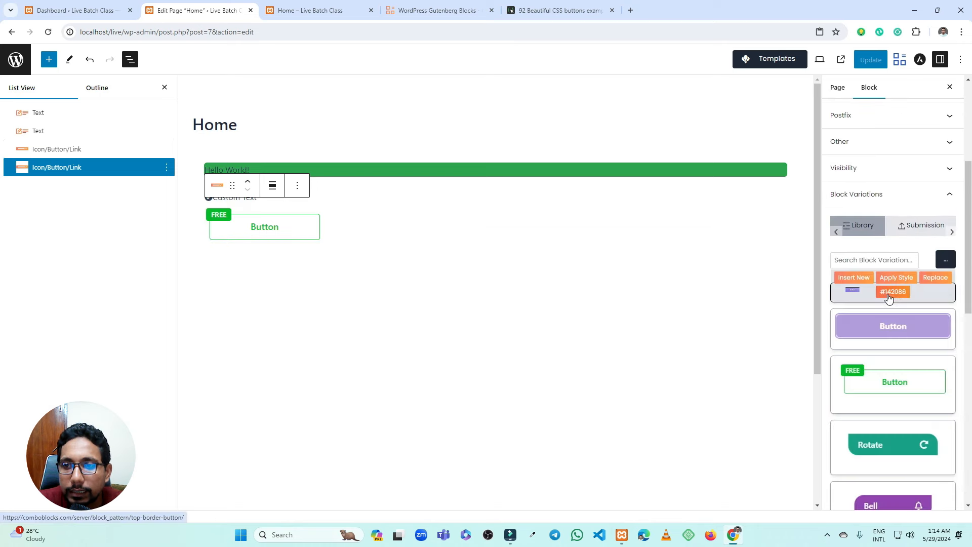
pyautogui.scroll(-5, 900, 305)
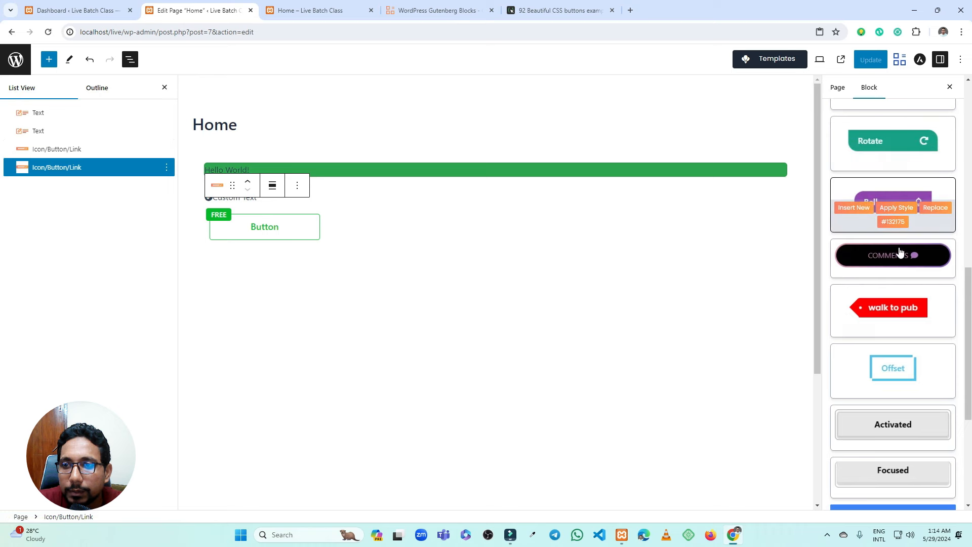
pyautogui.click(859, 257)
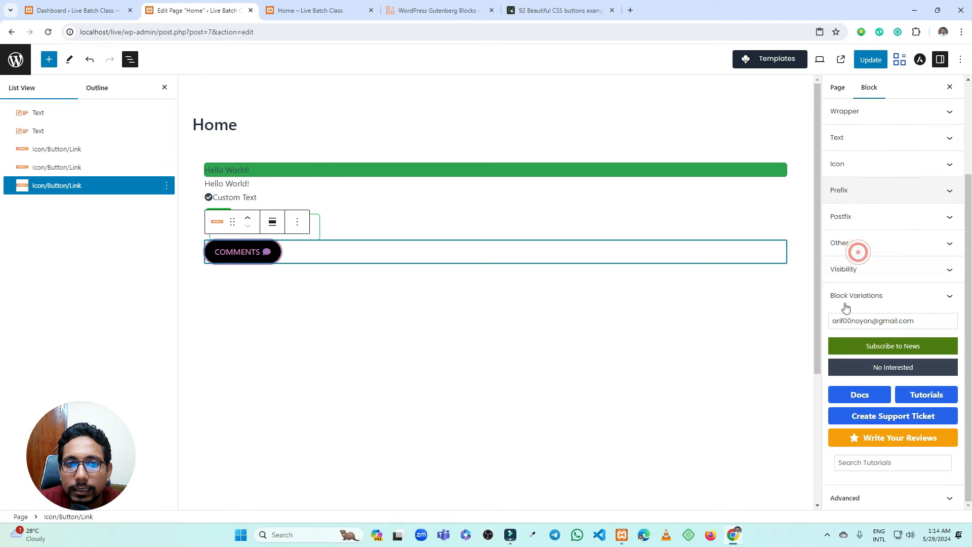
# Try the COMMENTS button's icon with position Choose Position, and set it back to After Text.
pyautogui.click(310, 254)
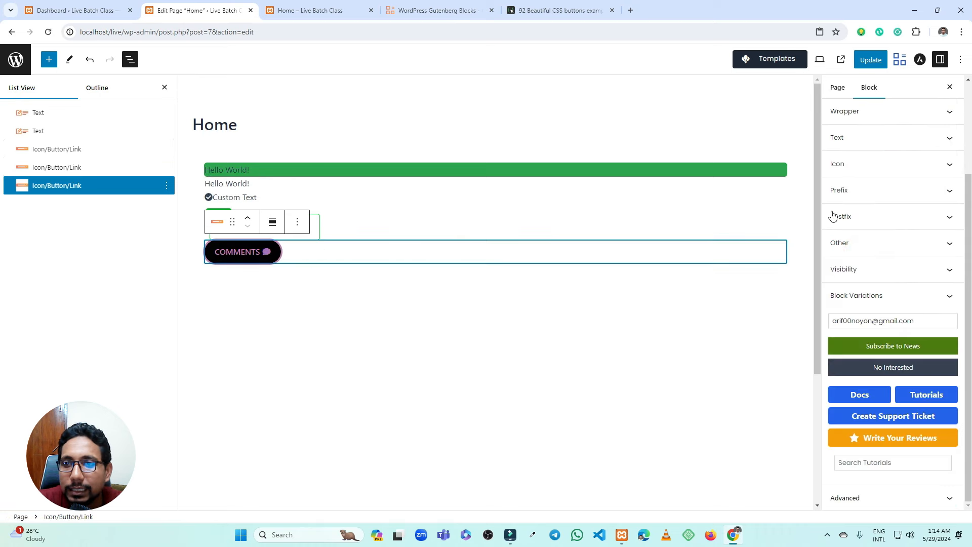
pyautogui.click(868, 222)
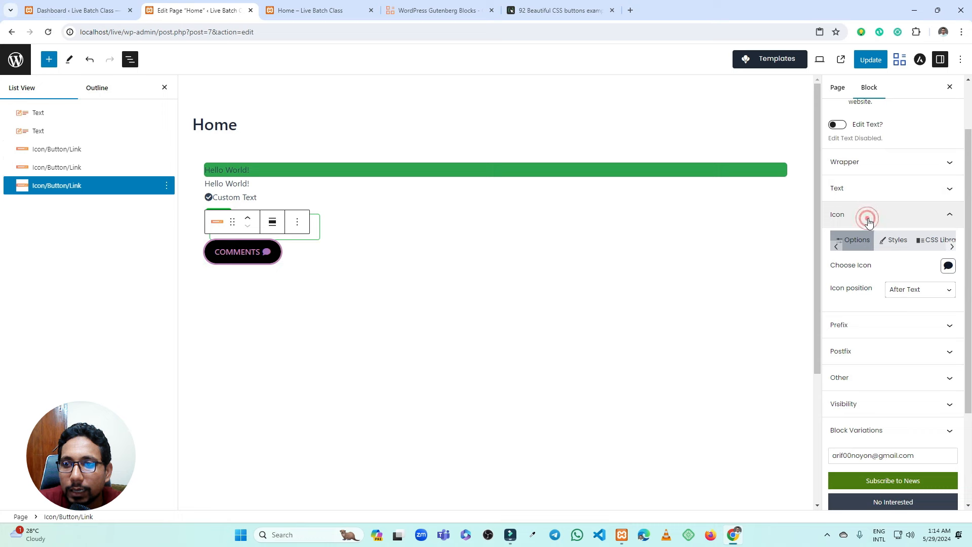
pyautogui.click(911, 289)
pyautogui.click(913, 303)
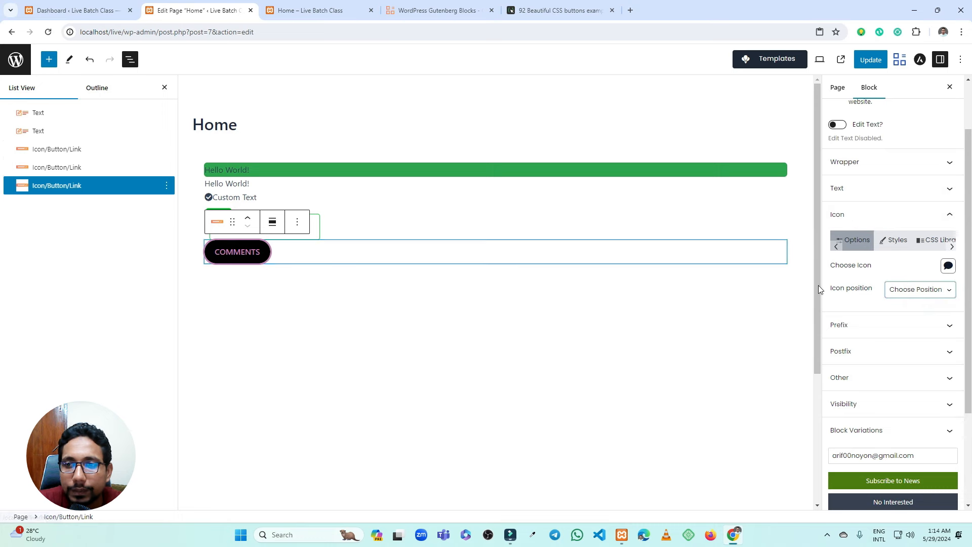
pyautogui.click(917, 289)
pyautogui.click(914, 324)
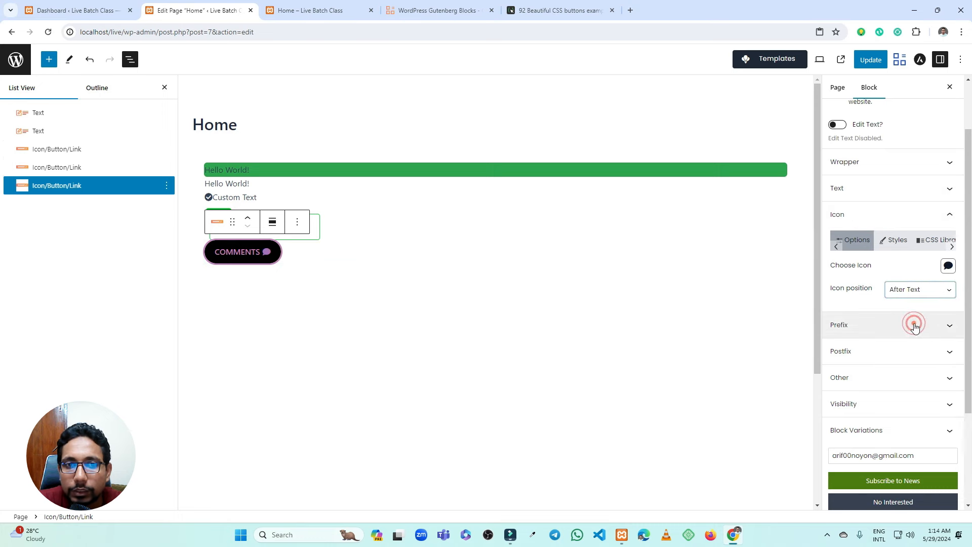
# Try the COMMENTS icon positions Before Prefix, Before Text, After Postfix and Choose Position, and return to After Text.
pyautogui.click(906, 289)
pyautogui.click(911, 336)
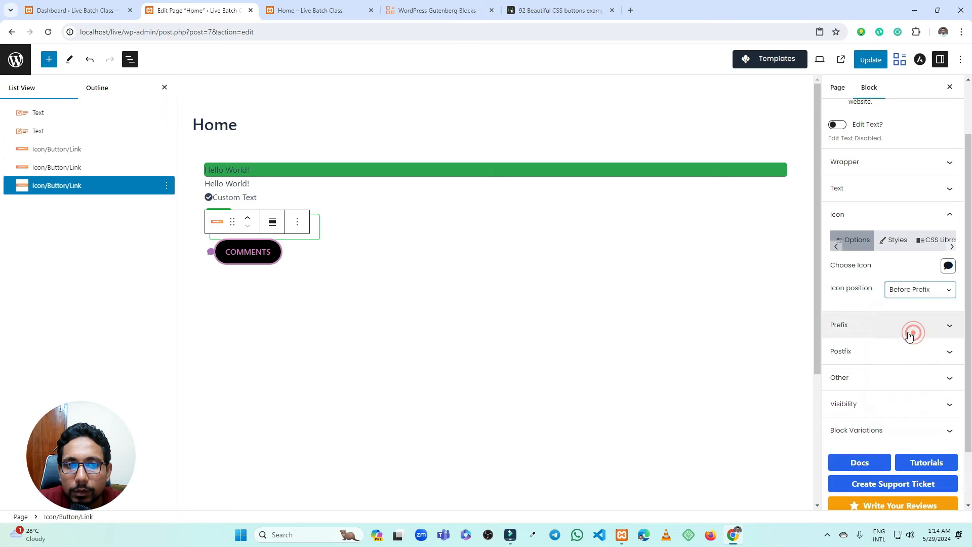
pyautogui.click(906, 289)
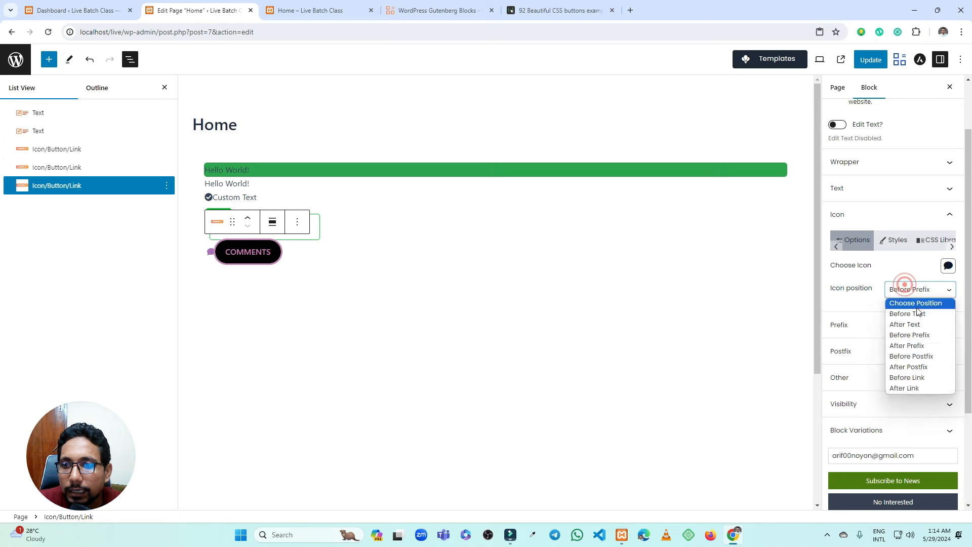
pyautogui.click(917, 314)
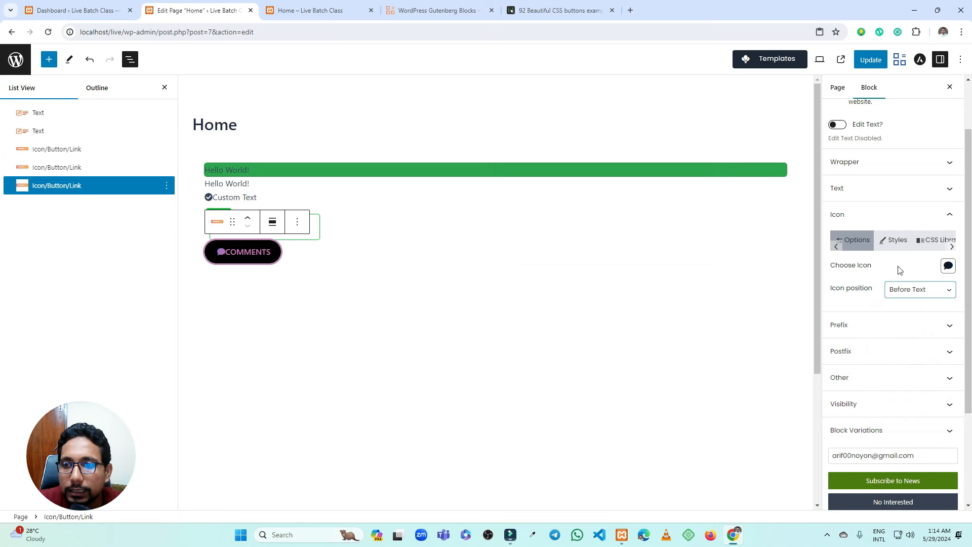
pyautogui.click(911, 289)
pyautogui.click(915, 367)
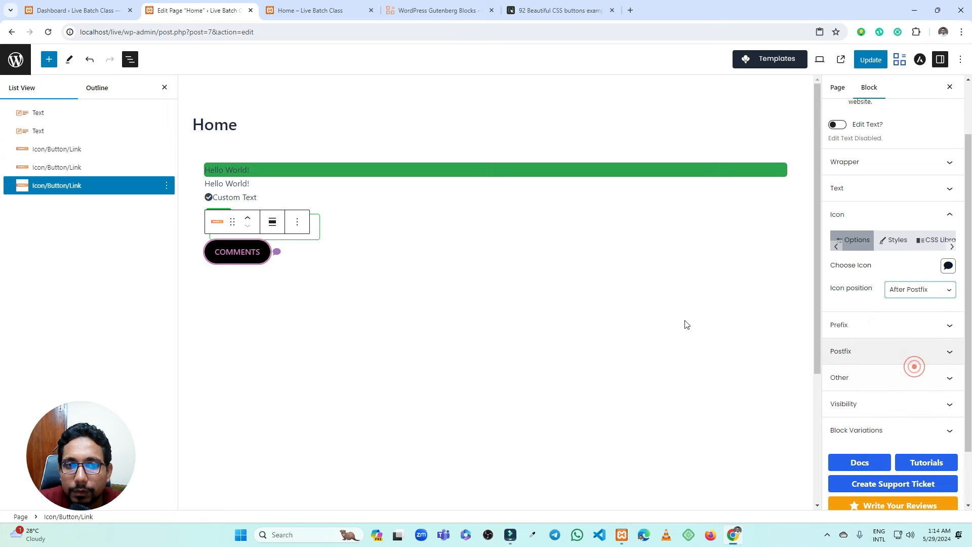
pyautogui.click(918, 290)
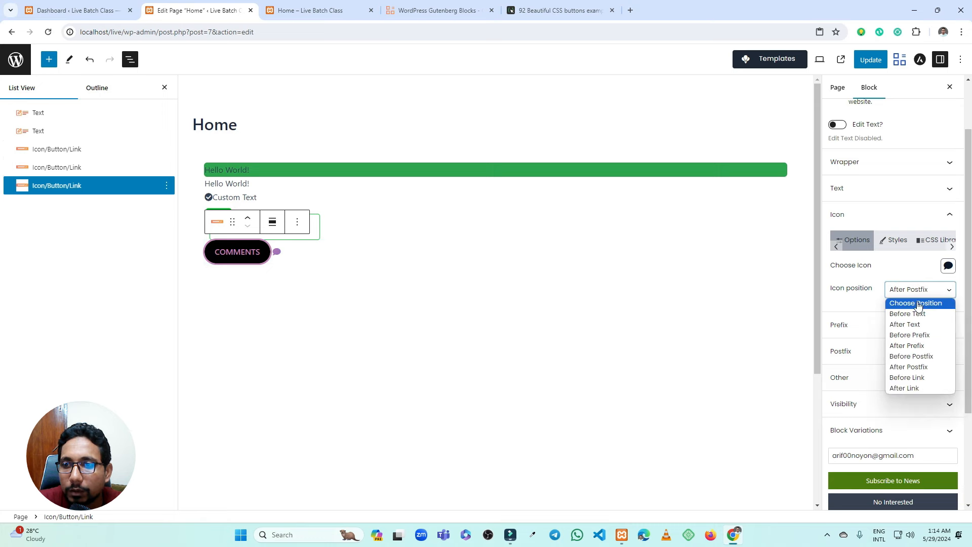
pyautogui.click(915, 302)
pyautogui.click(922, 288)
pyautogui.click(919, 325)
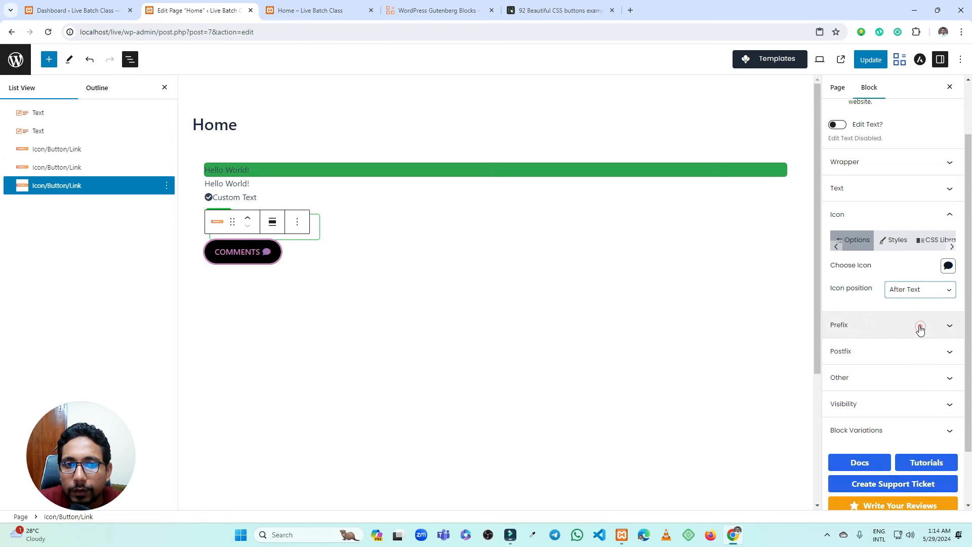
# Add the prefix "Hello" and the postfix "Wolrd" to the COMMENTS button.
pyautogui.click(891, 328)
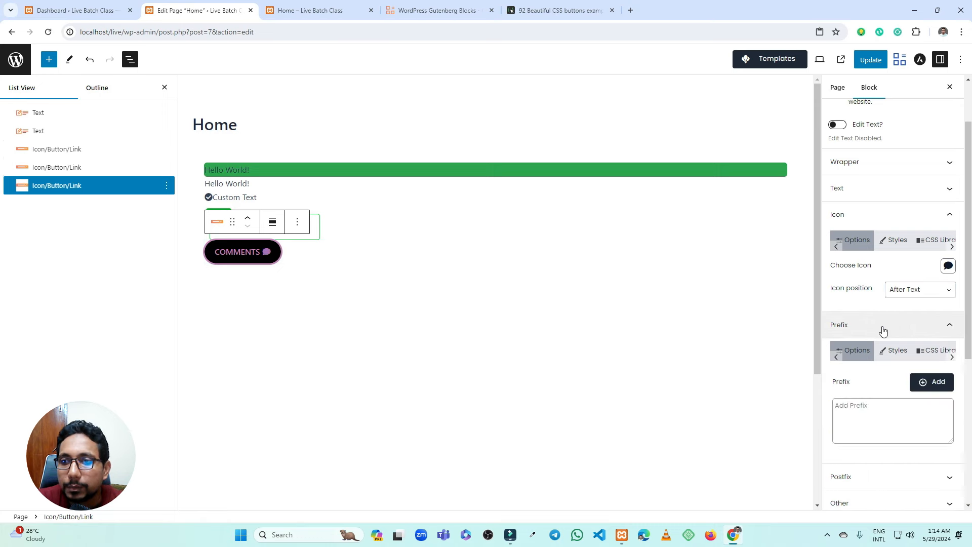
pyautogui.click(872, 404)
pyautogui.write('Hello')
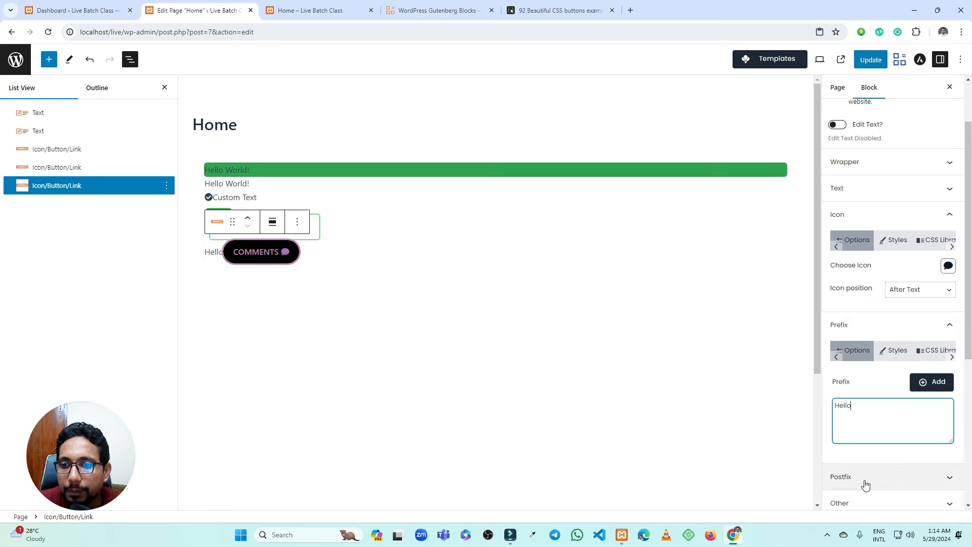
pyautogui.scroll(-2, 867, 390)
pyautogui.click(868, 379)
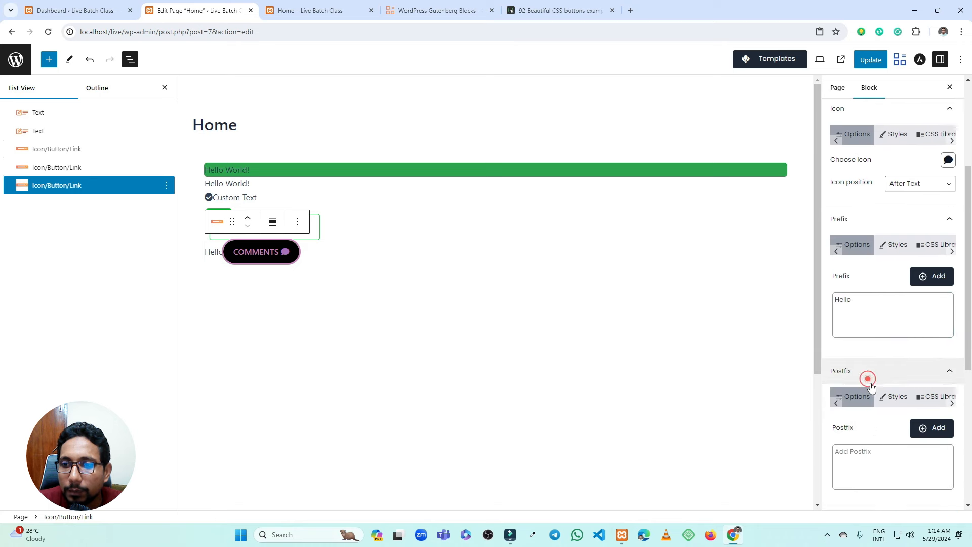
pyautogui.click(873, 452)
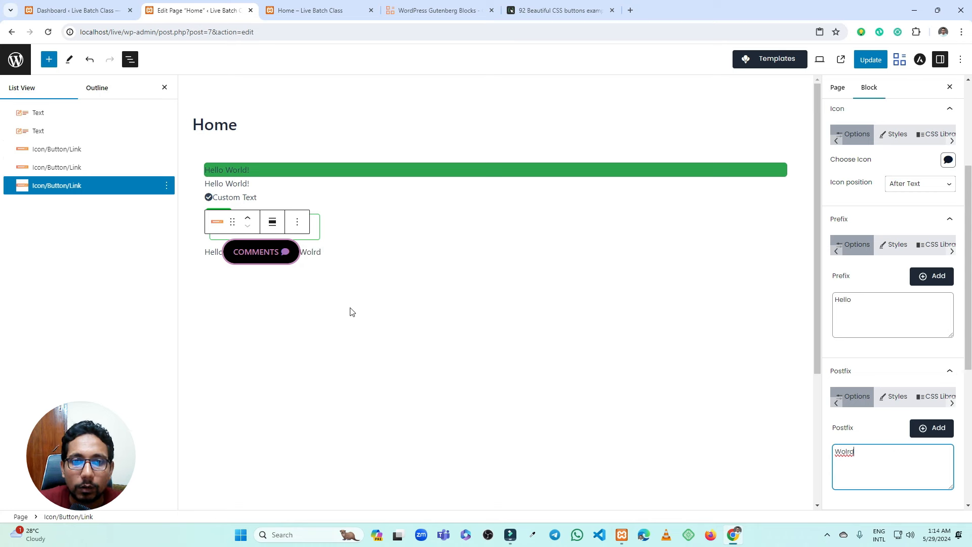
# Clear both the prefix and the postfix text of the COMMENTS button.
pyautogui.click(866, 299)
pyautogui.doubleClick(865, 299)
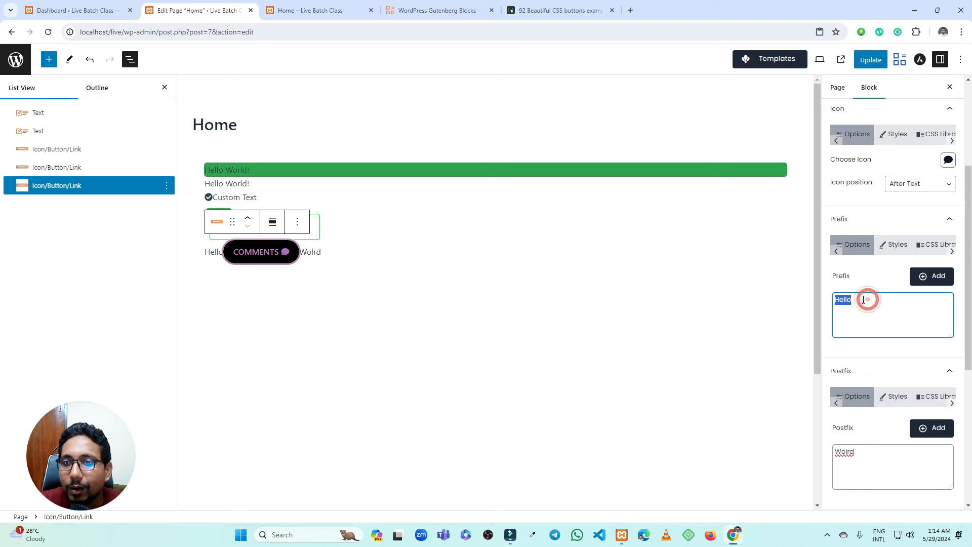
pyautogui.press('BackSpace')
pyautogui.doubleClick(868, 461)
pyautogui.press('BackSpace')
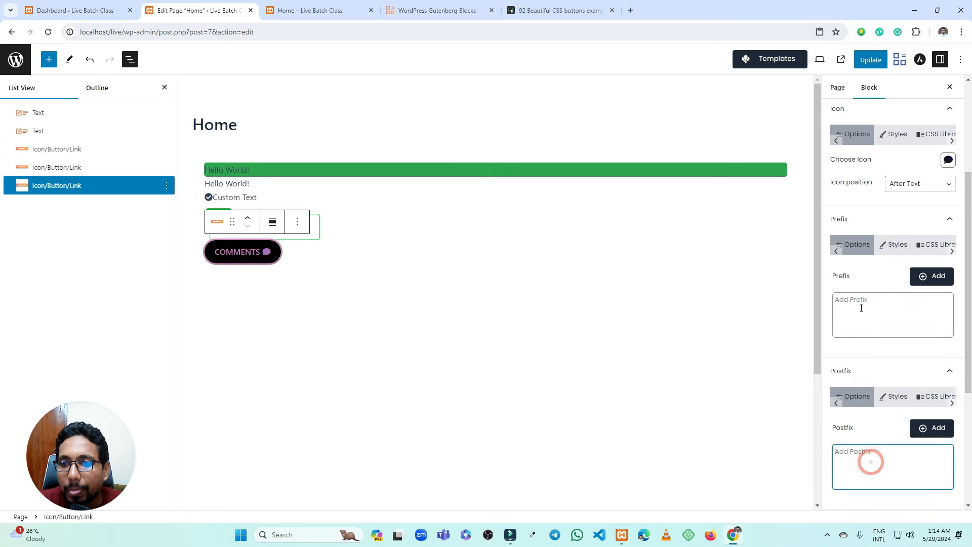
# Update the page and reload the live Home page to check the COMMENTS button.
pyautogui.scroll(3, 873, 254)
pyautogui.click(870, 60)
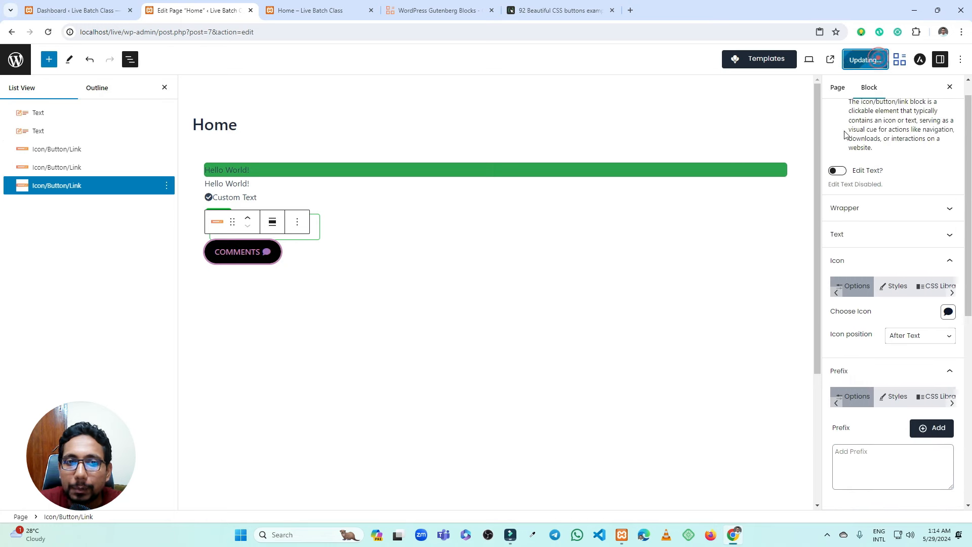
pyautogui.click(310, 10)
pyautogui.click(47, 36)
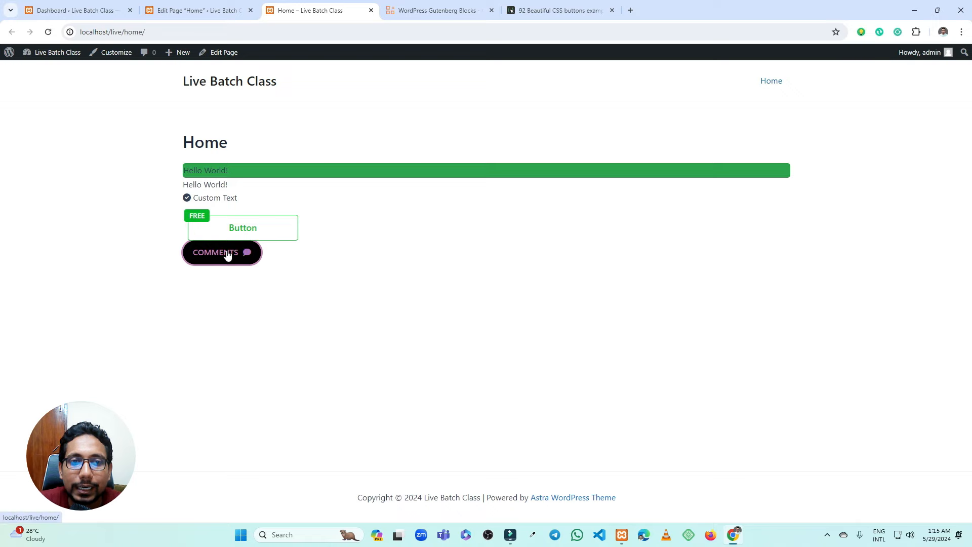
# Return to the Home page editor and review the style properties applied to the COMMENTS button's text.
pyautogui.click(191, 9)
pyautogui.click(314, 252)
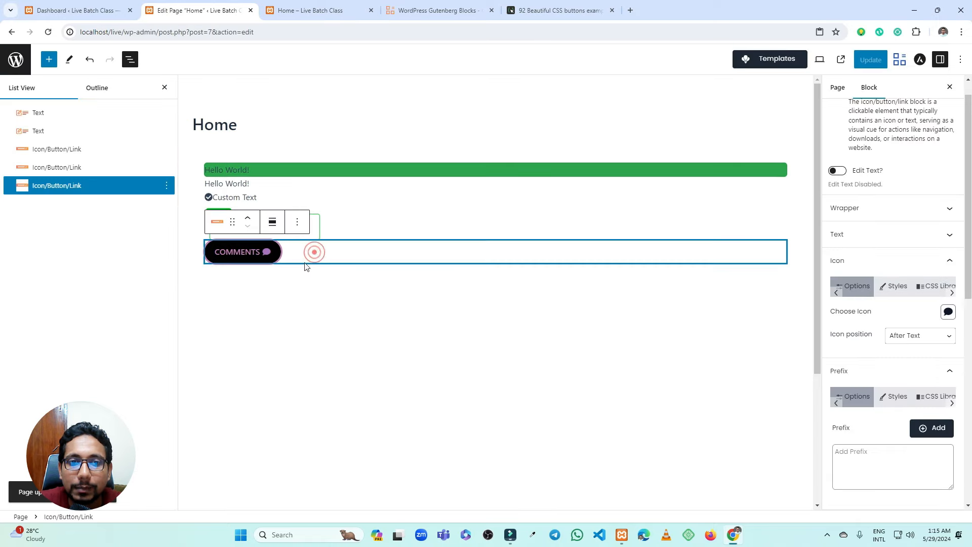
pyautogui.scroll(1, 878, 241)
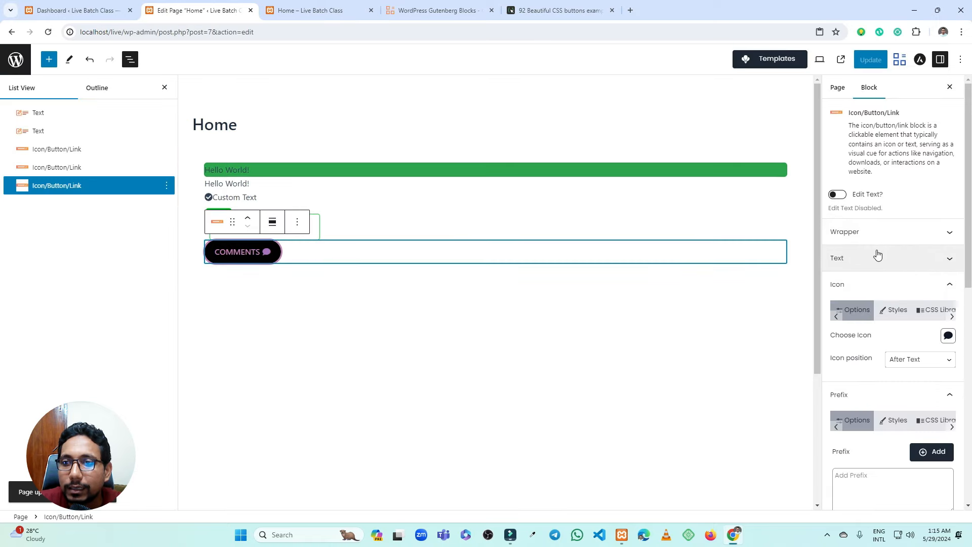
pyautogui.click(876, 255)
pyautogui.click(898, 272)
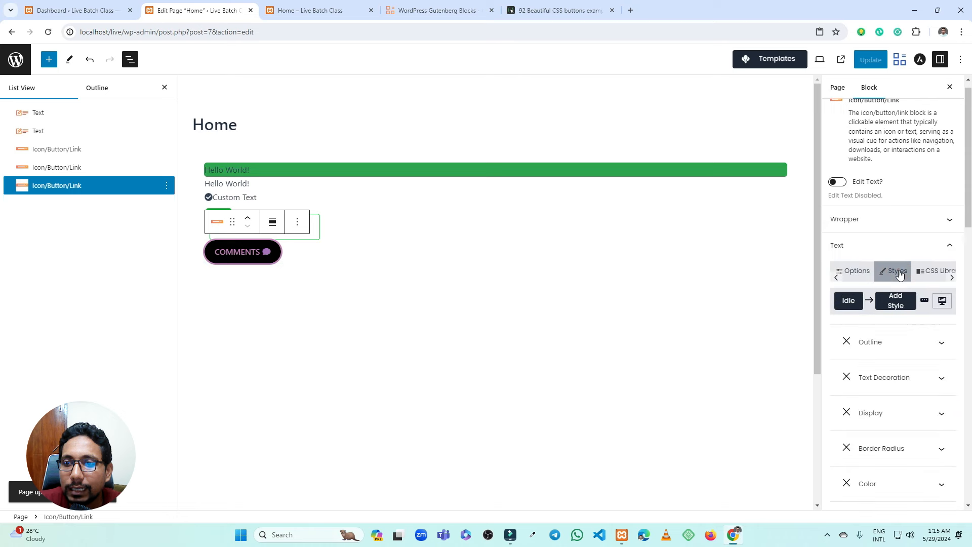
pyautogui.scroll(-4, 894, 362)
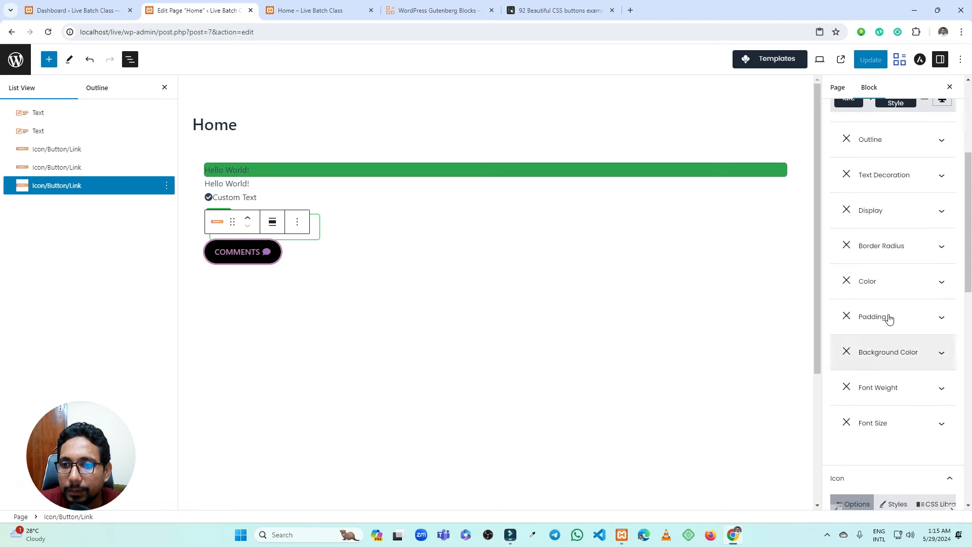
pyautogui.scroll(-1, 889, 318)
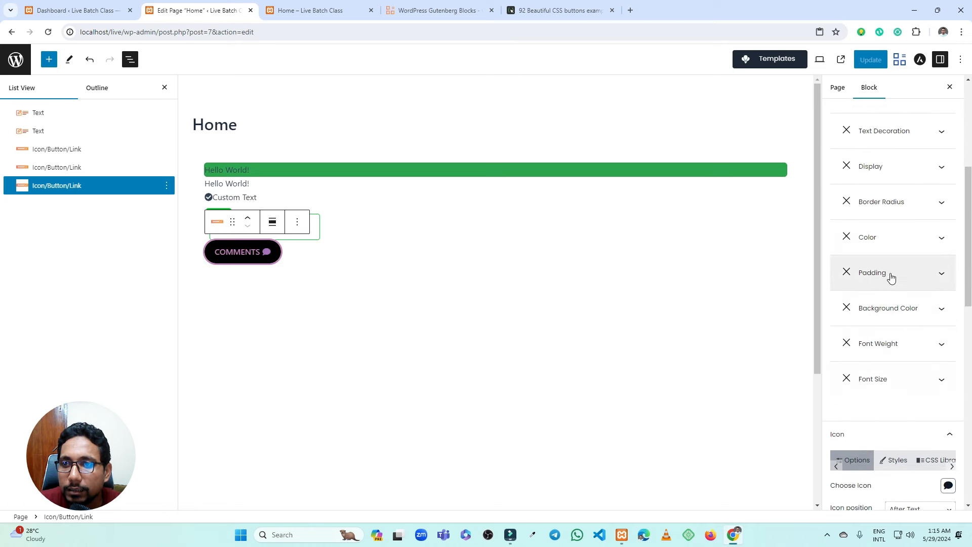
pyautogui.scroll(4, 891, 276)
# Add a Margin Top property of 50 px to the COMMENTS button's Text styles.
pyautogui.click(895, 250)
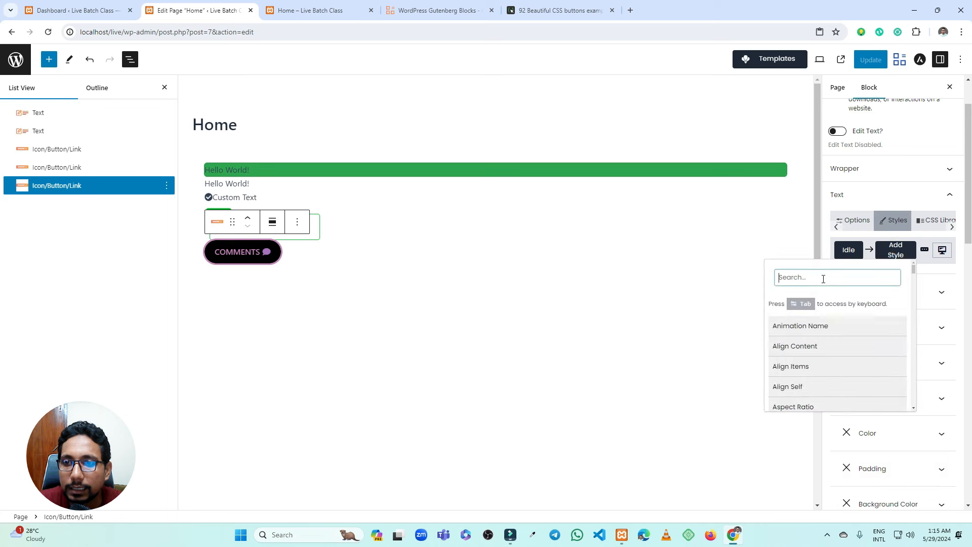
pyautogui.write('margin')
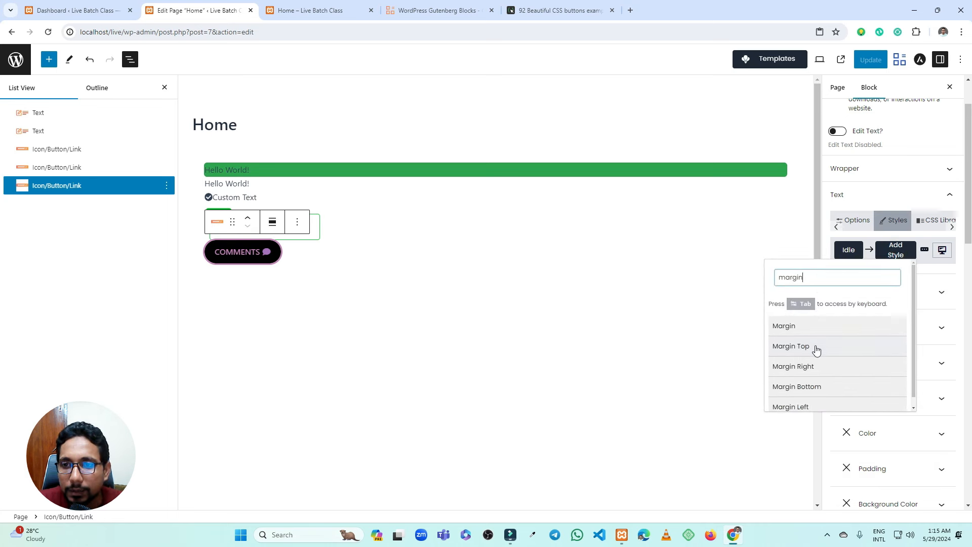
pyautogui.click(814, 346)
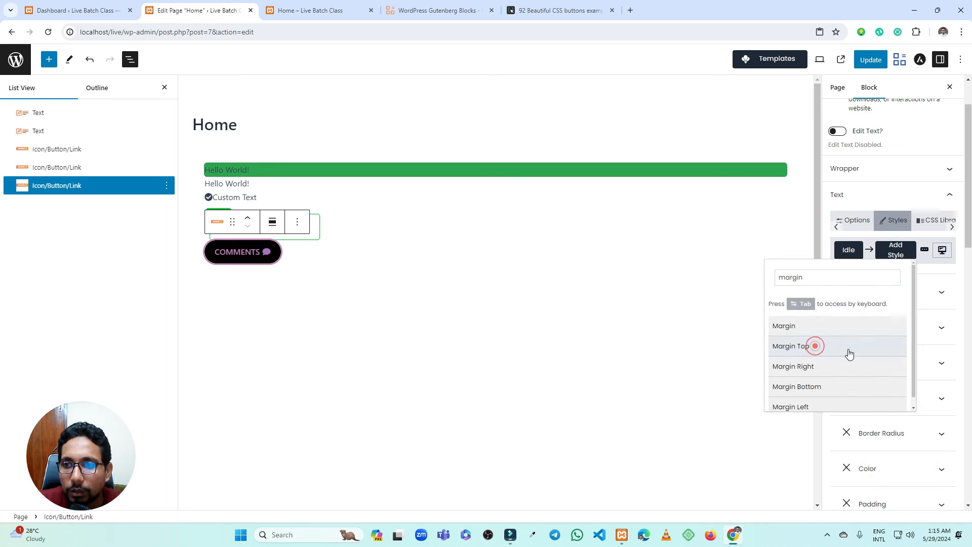
pyautogui.click(895, 300)
pyautogui.click(870, 318)
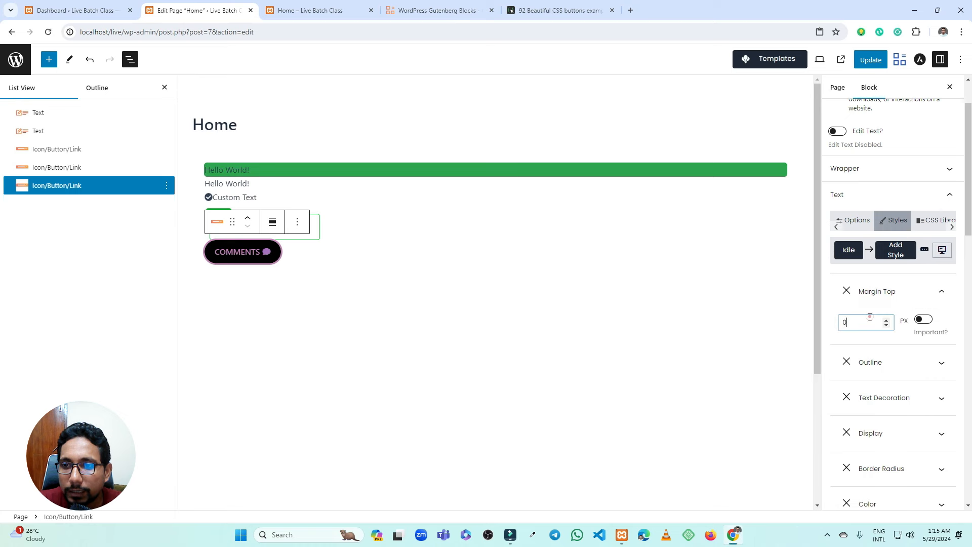
pyautogui.write('50')
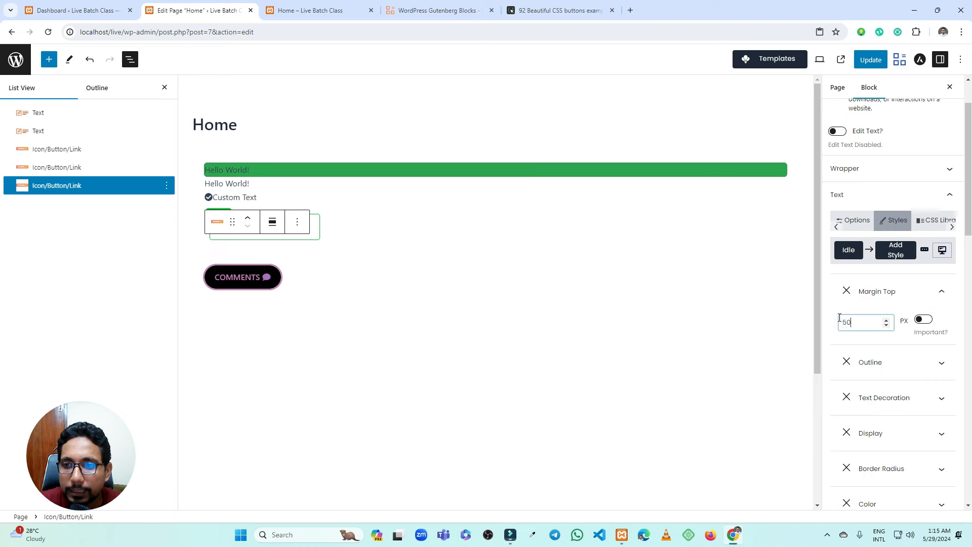
# Update the page, check the COMMENTS button's spacing on the live Home page and return to the editor.
pyautogui.click(871, 60)
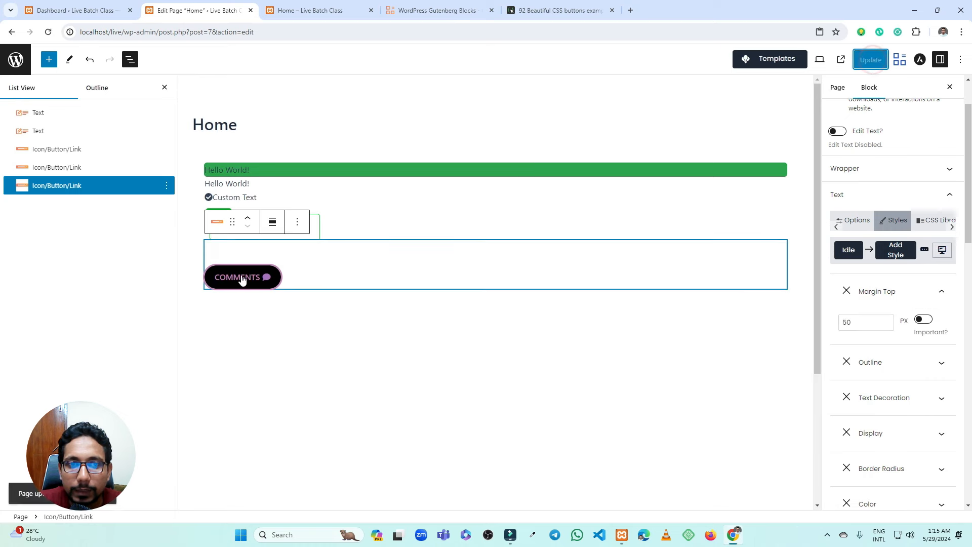
pyautogui.click(287, 6)
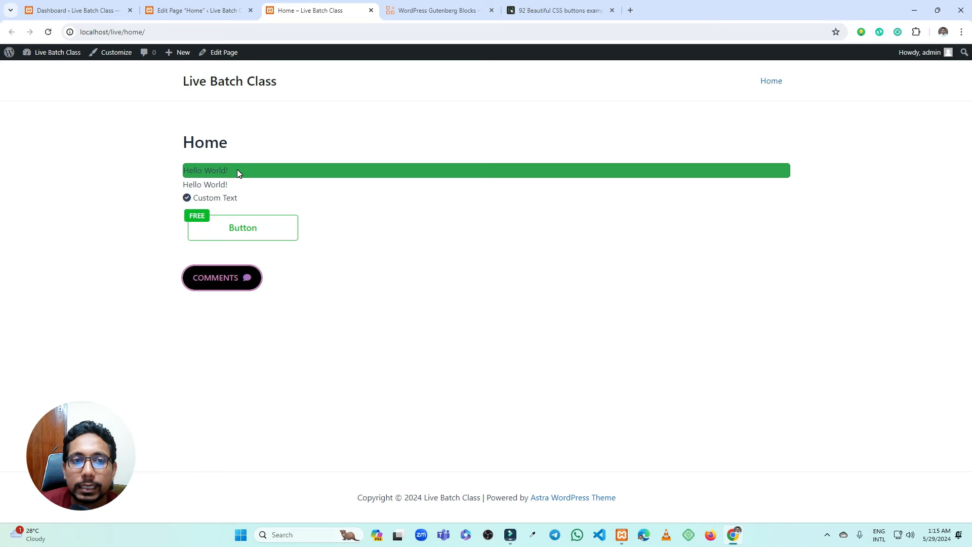
pyautogui.click(205, 8)
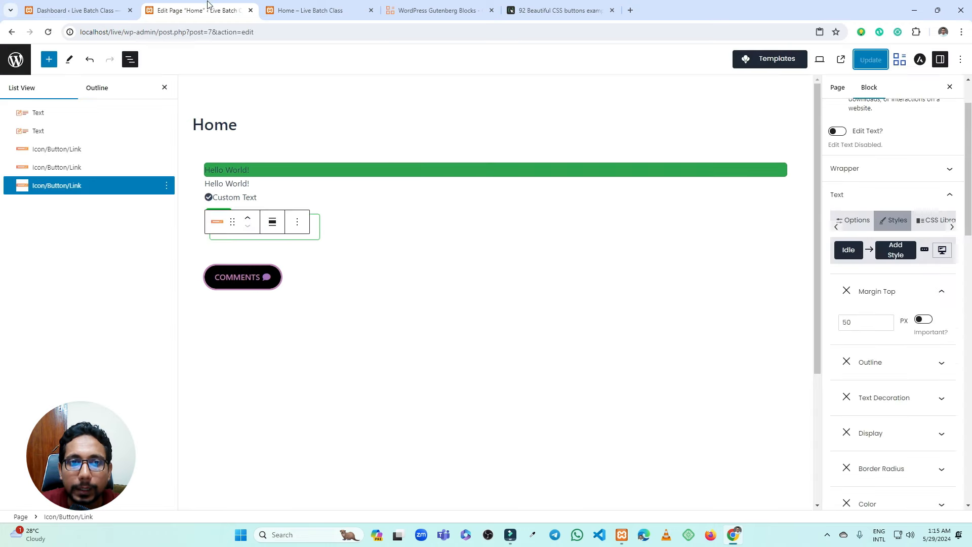
# Delete both Hello World! Text blocks from the Home page.
pyautogui.click(387, 253)
pyautogui.click(354, 347)
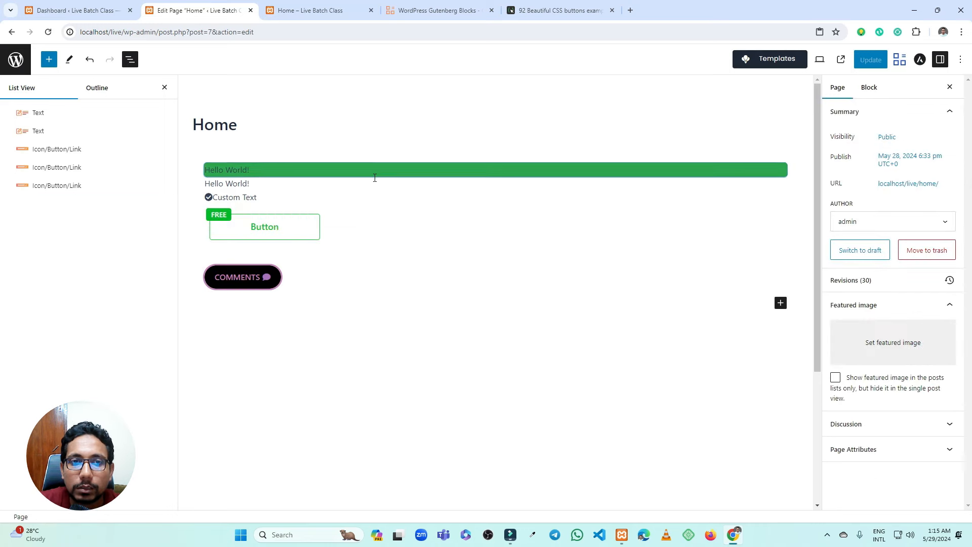
pyautogui.click(349, 175)
pyautogui.click(358, 144)
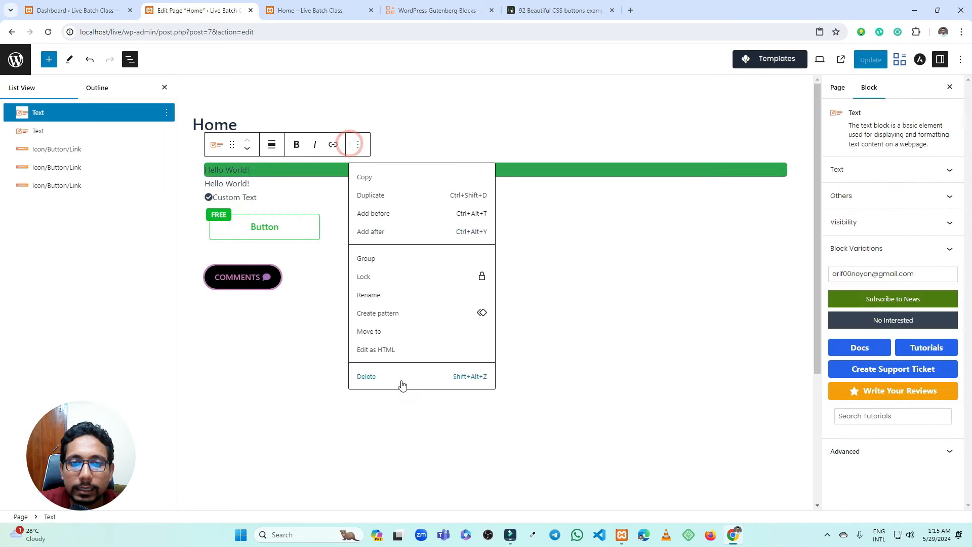
pyautogui.click(400, 381)
pyautogui.click(295, 172)
pyautogui.click(357, 147)
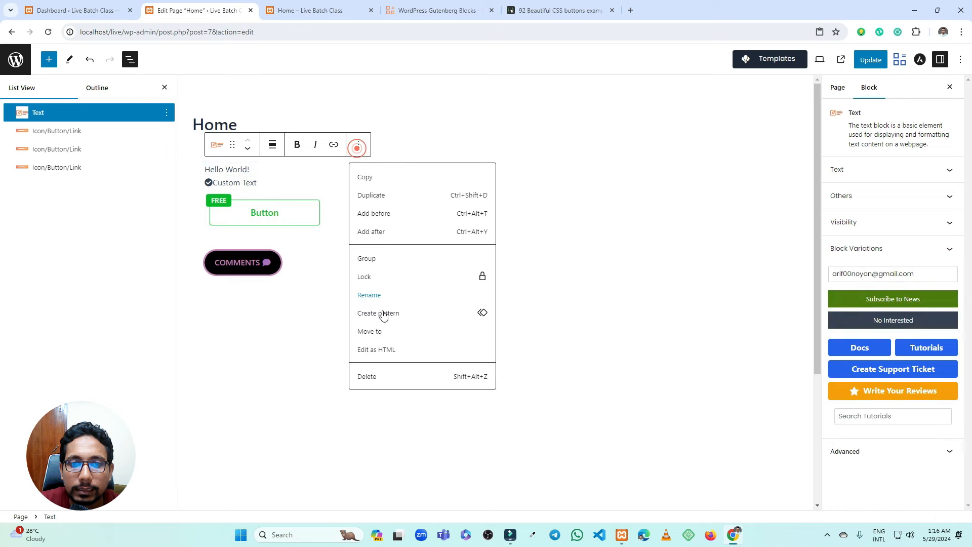
pyautogui.click(386, 382)
# Delete the Custom Text, FREE Button and COMMENTS Icon/Button/Link blocks from the page.
pyautogui.click(330, 170)
pyautogui.click(299, 145)
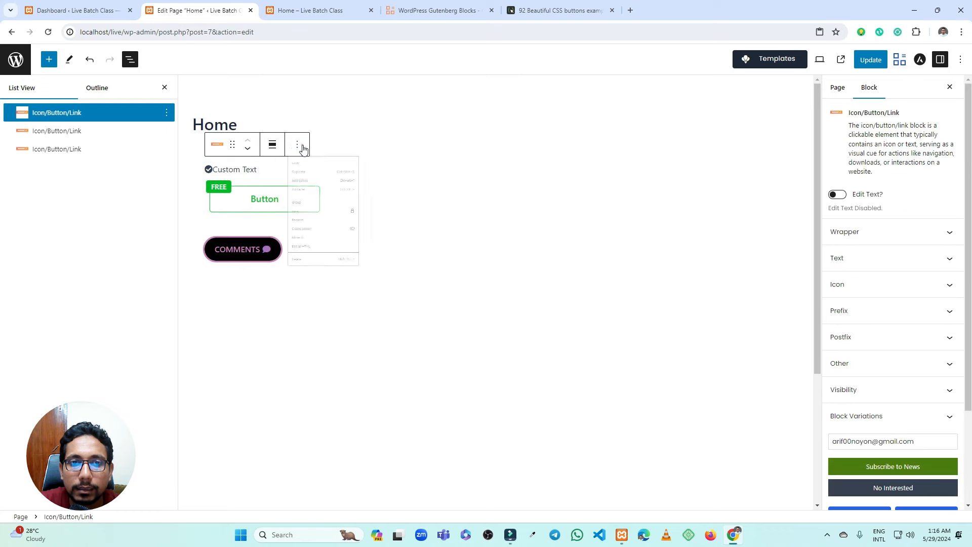
pyautogui.click(328, 387)
pyautogui.click(342, 191)
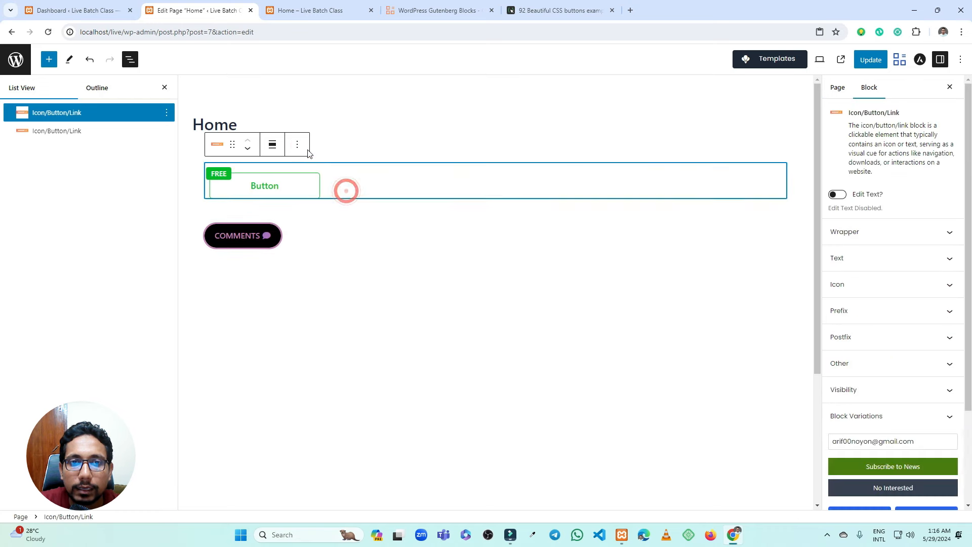
pyautogui.click(302, 145)
pyautogui.click(323, 377)
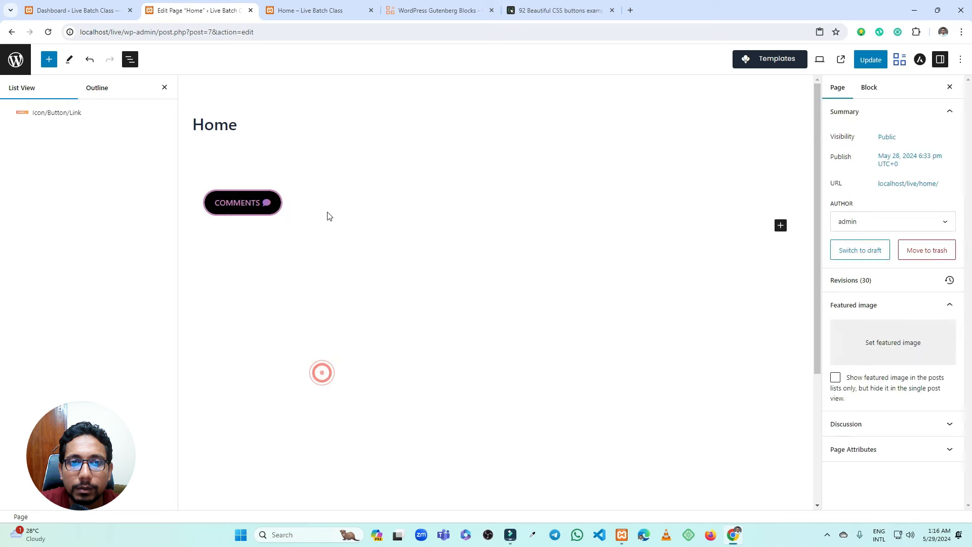
pyautogui.click(324, 204)
pyautogui.click(267, 144)
pyautogui.click(313, 364)
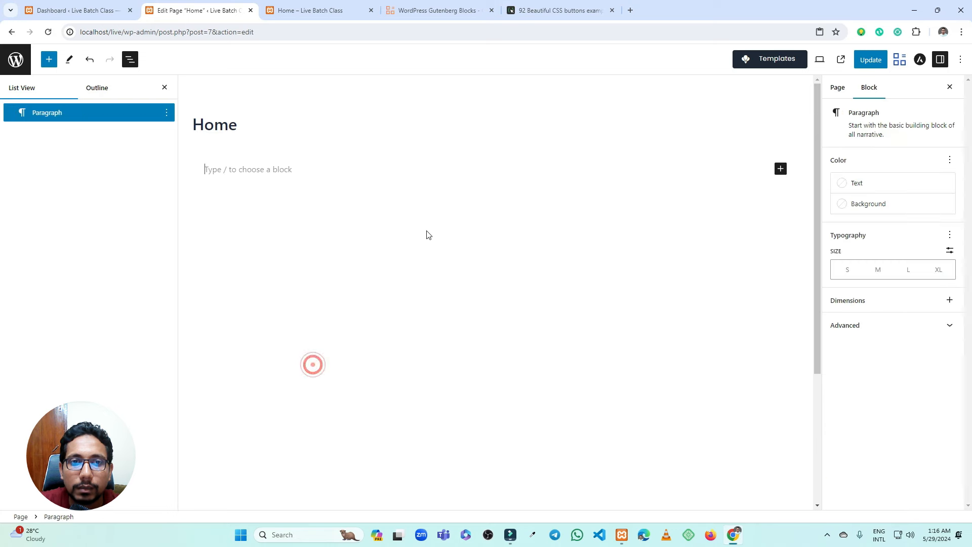
# Insert a Post Grid block in the empty paragraph and pick a ready-made variation for it.
pyautogui.click(358, 174)
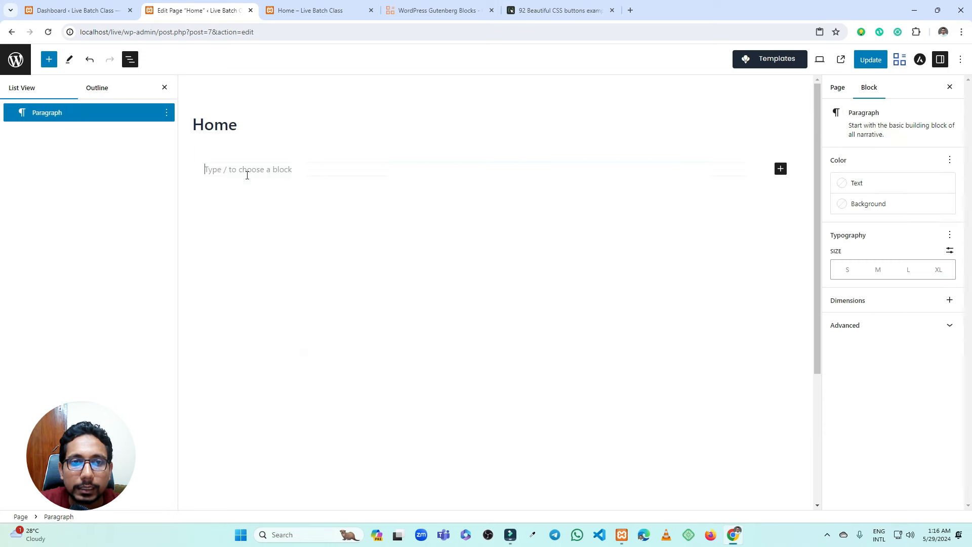
pyautogui.click(780, 168)
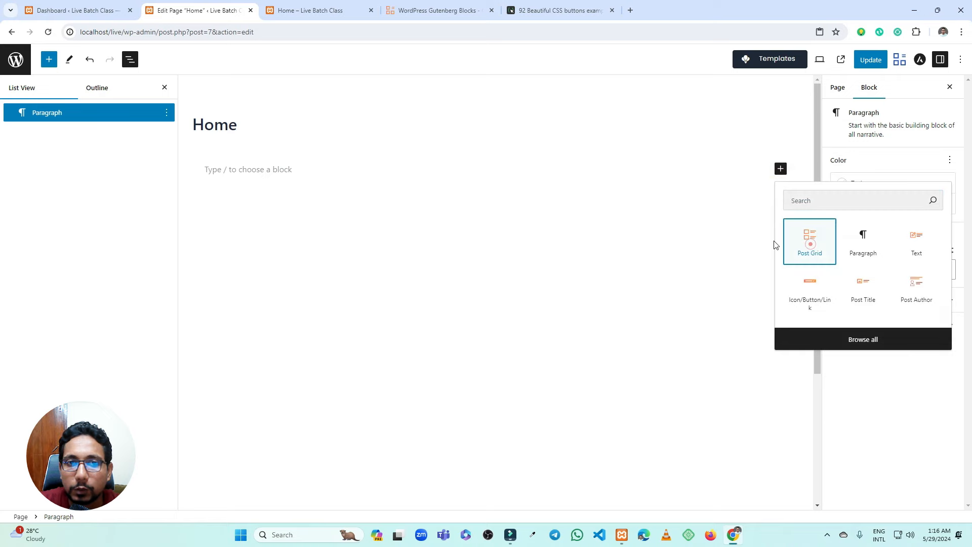
pyautogui.click(807, 239)
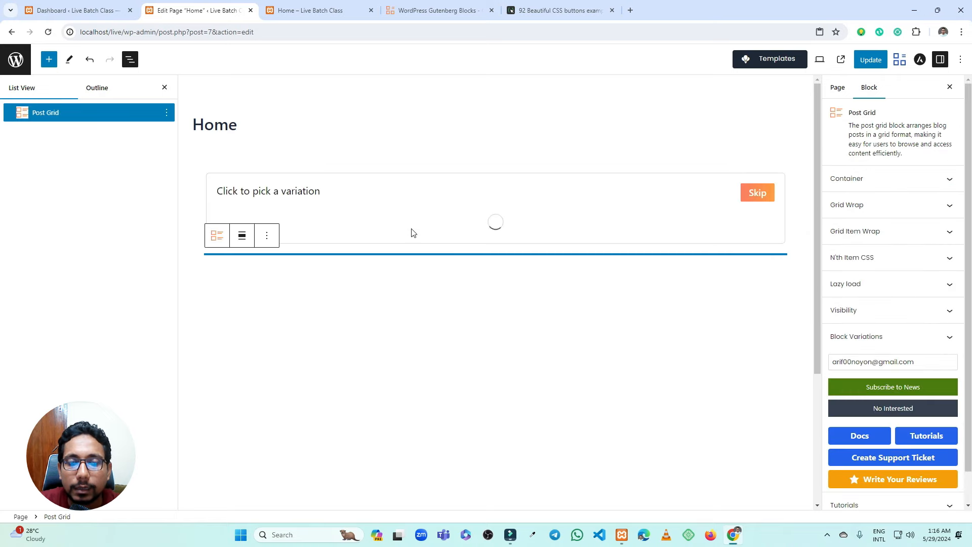
pyautogui.click(303, 250)
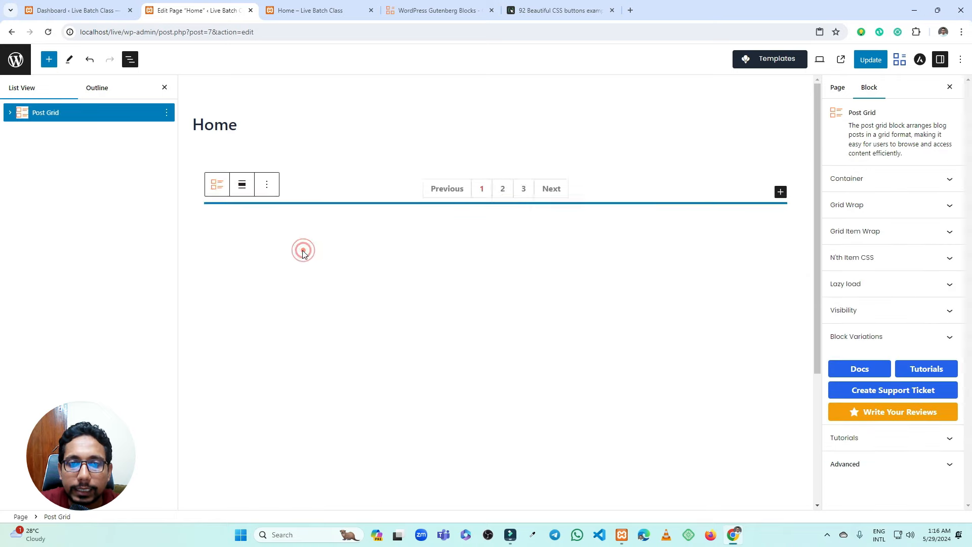
# Browse the Block Variations library of the Post Grid block.
pyautogui.scroll(-3, 501, 286)
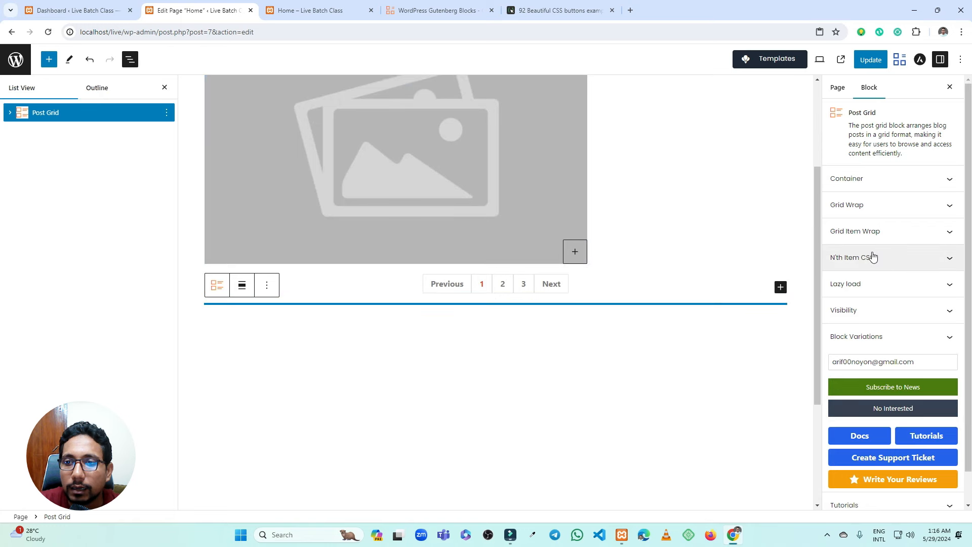
pyautogui.scroll(-1, 880, 275)
pyautogui.scroll(1, 880, 275)
pyautogui.click(883, 336)
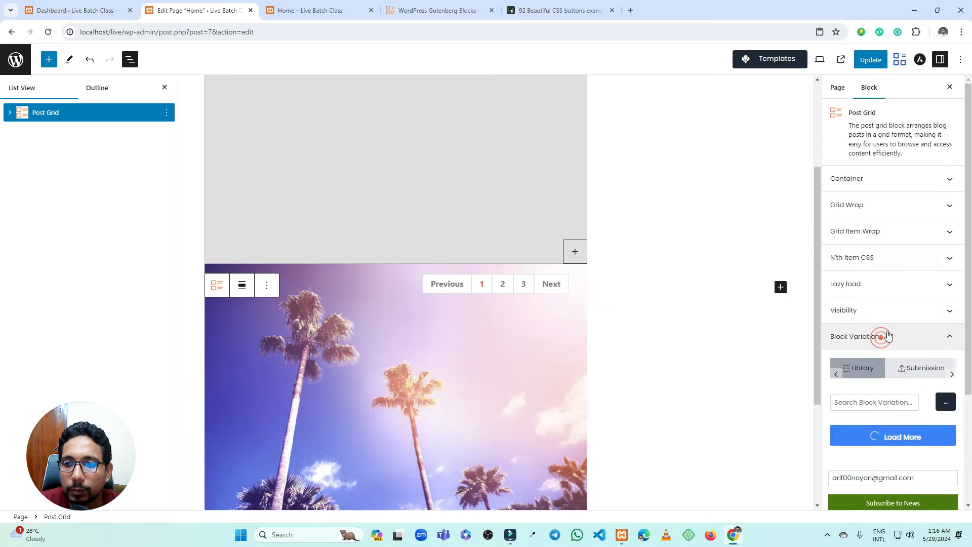
pyautogui.scroll(-7, 888, 301)
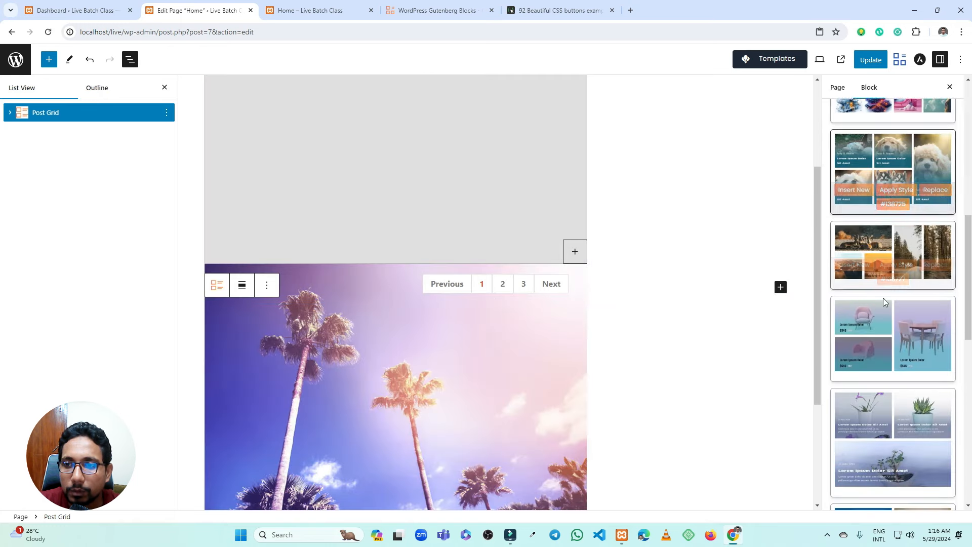
pyautogui.scroll(-10, 878, 300)
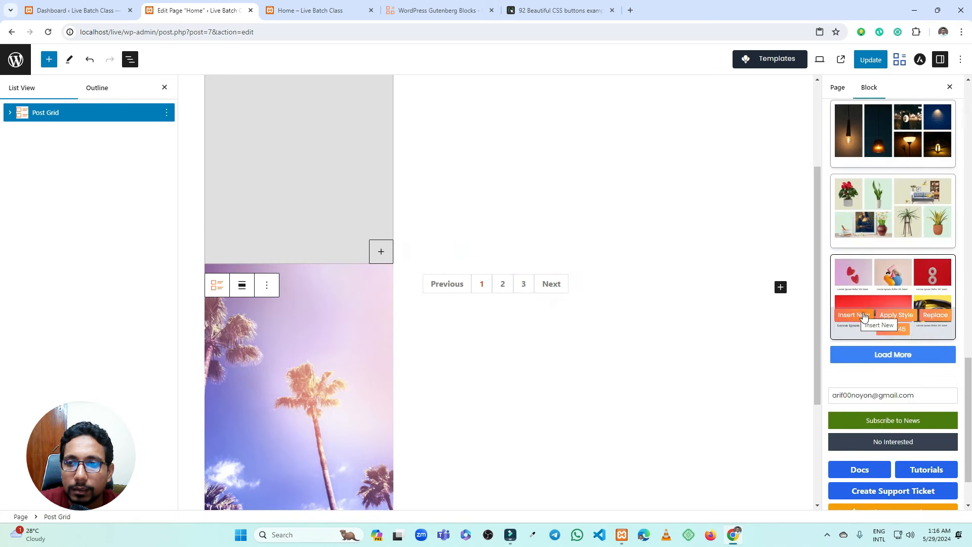
pyautogui.scroll(15, 864, 317)
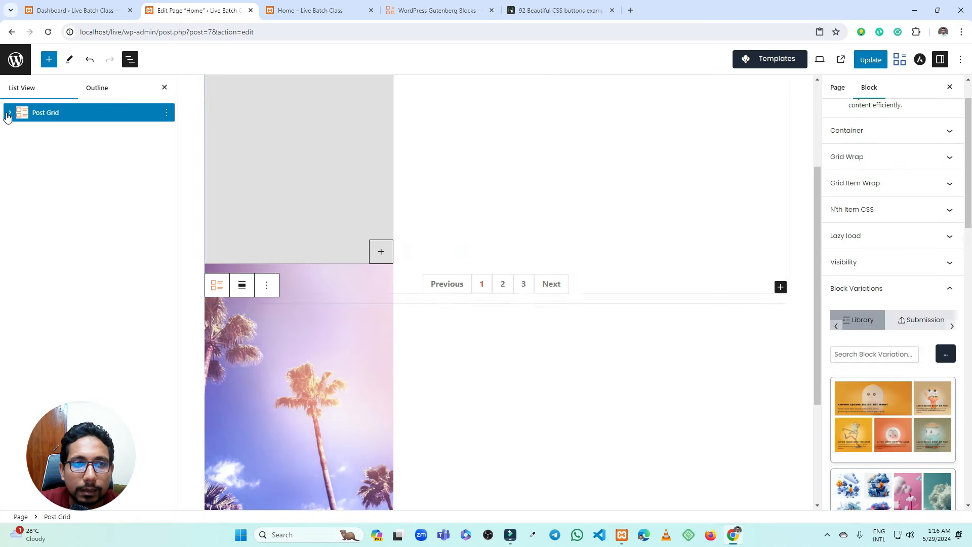
# Expand the Post Grid down to the contents of its Layers block, viewing the Post Query's layout library along the way.
pyautogui.click(10, 113)
pyautogui.click(38, 132)
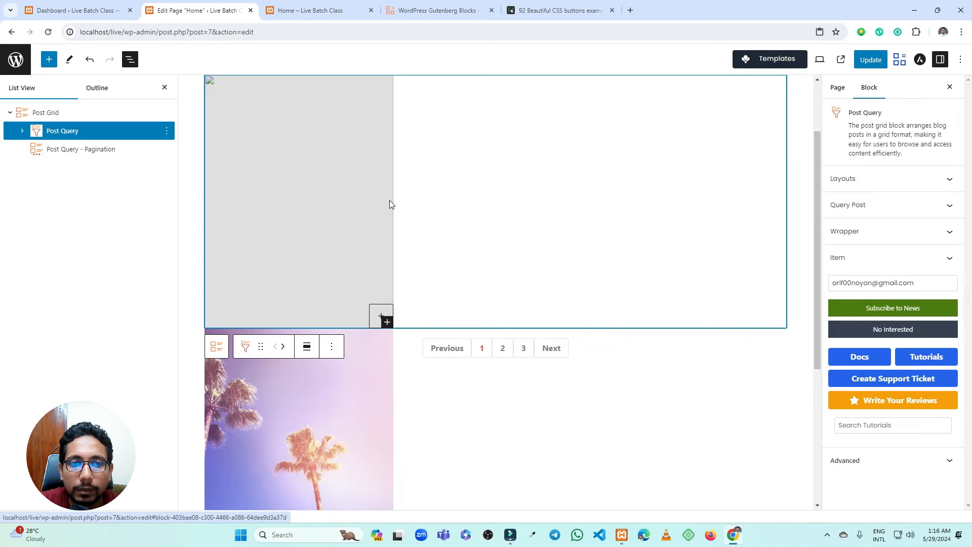
pyautogui.click(865, 178)
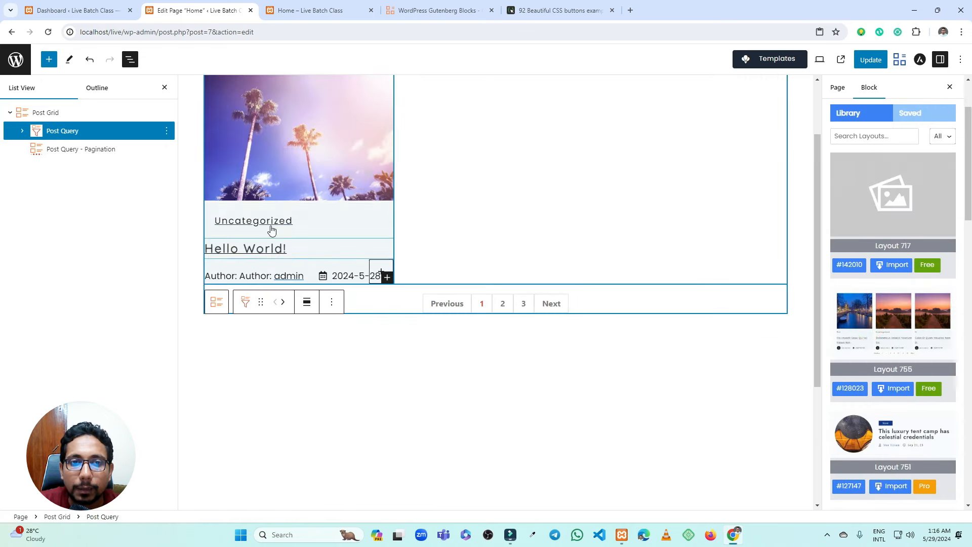
pyautogui.scroll(2, 372, 258)
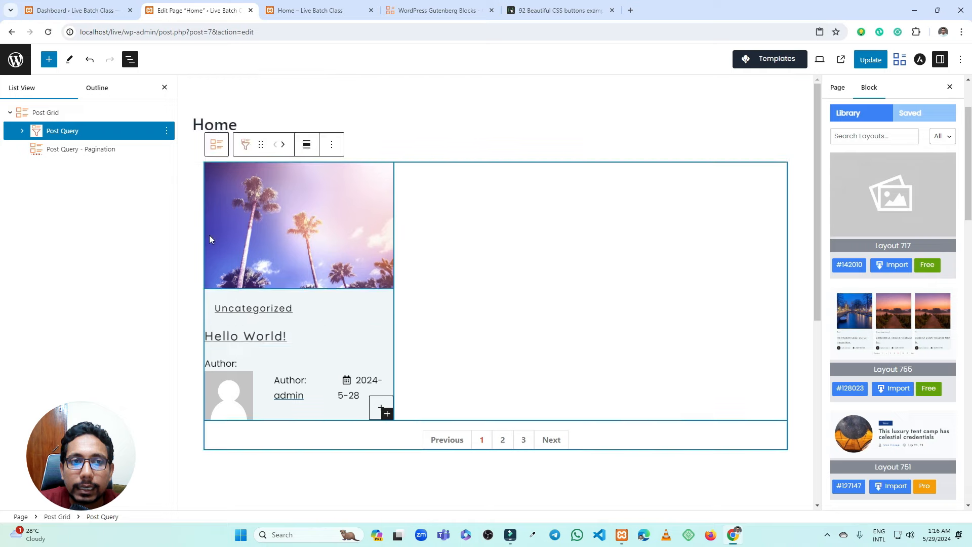
pyautogui.click(22, 132)
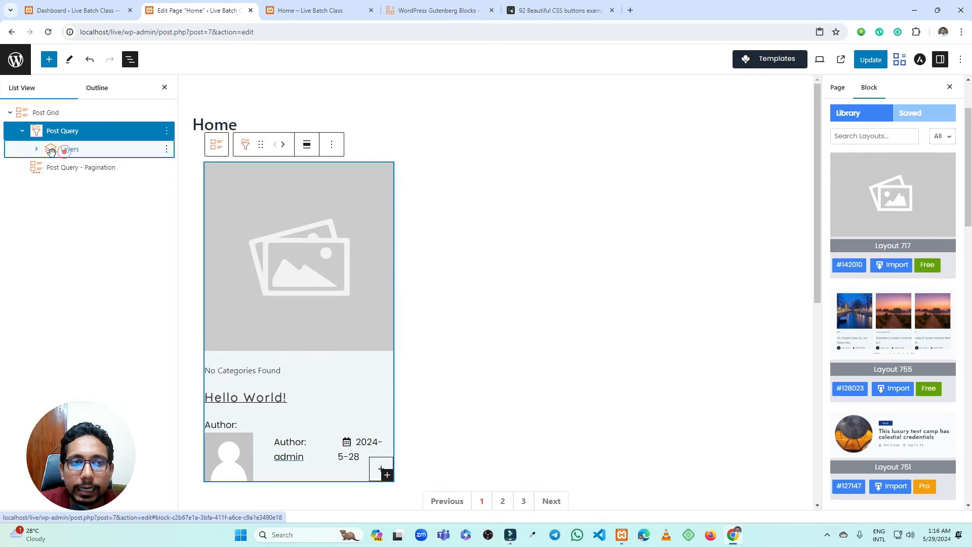
pyautogui.click(65, 149)
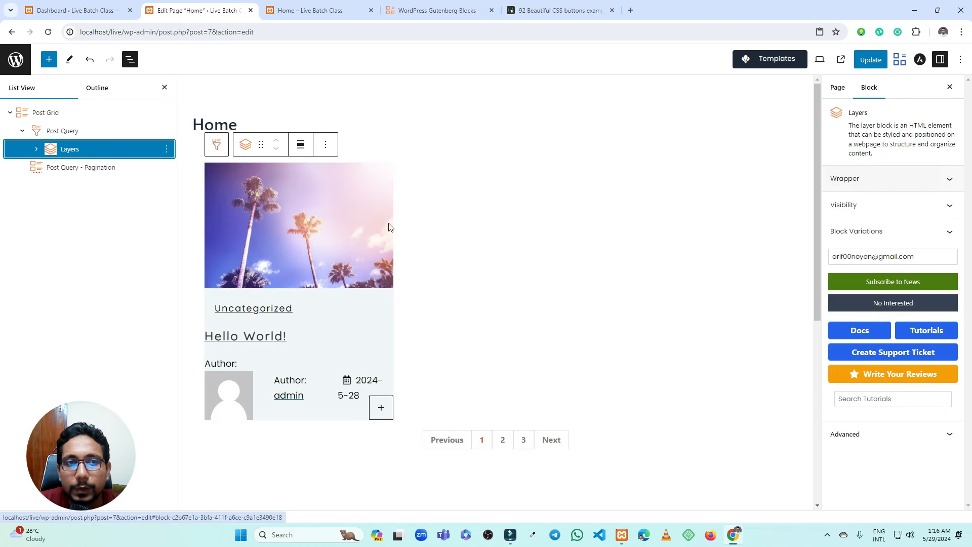
pyautogui.click(36, 151)
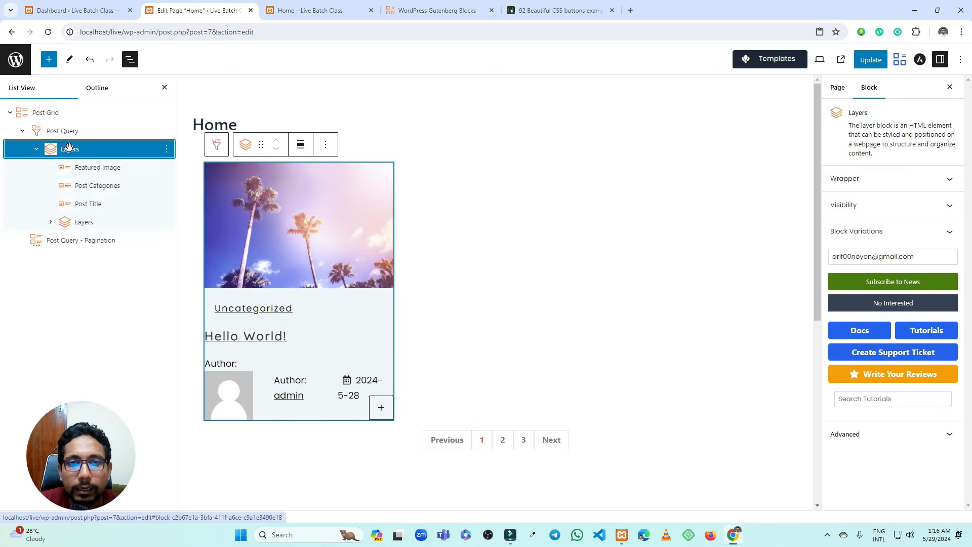
# Add the Post Slug and Current Year dynamic classes to the wrapper CSS classes of the Layers block.
pyautogui.click(851, 178)
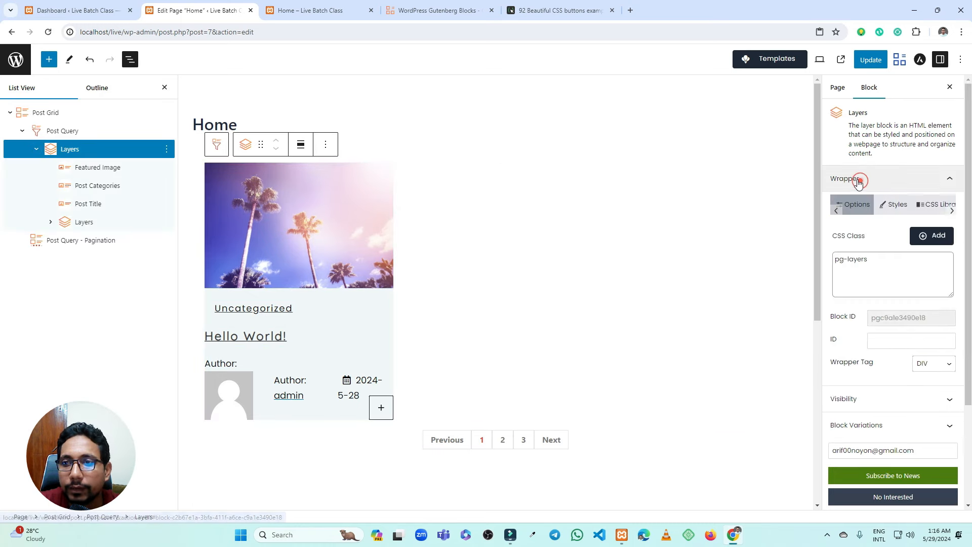
pyautogui.click(935, 242)
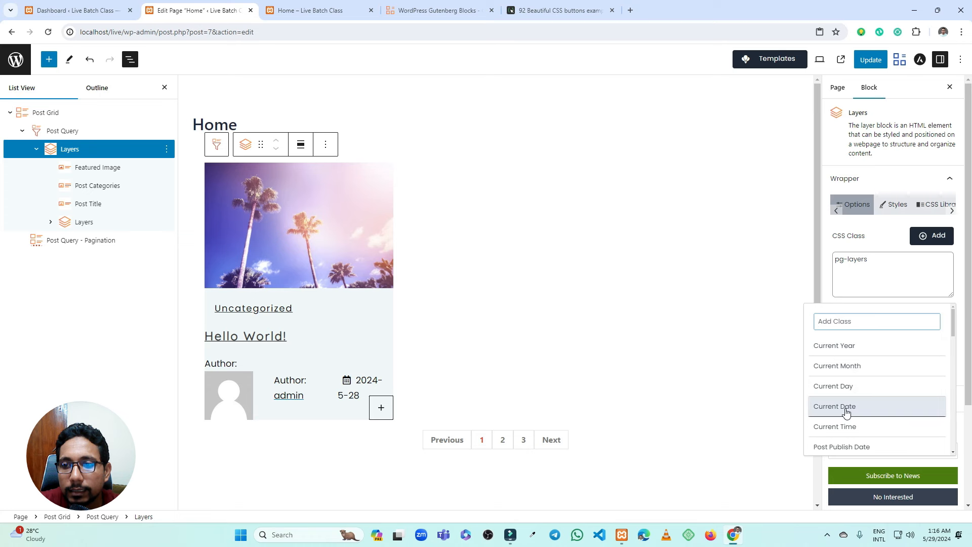
pyautogui.scroll(-3, 860, 395)
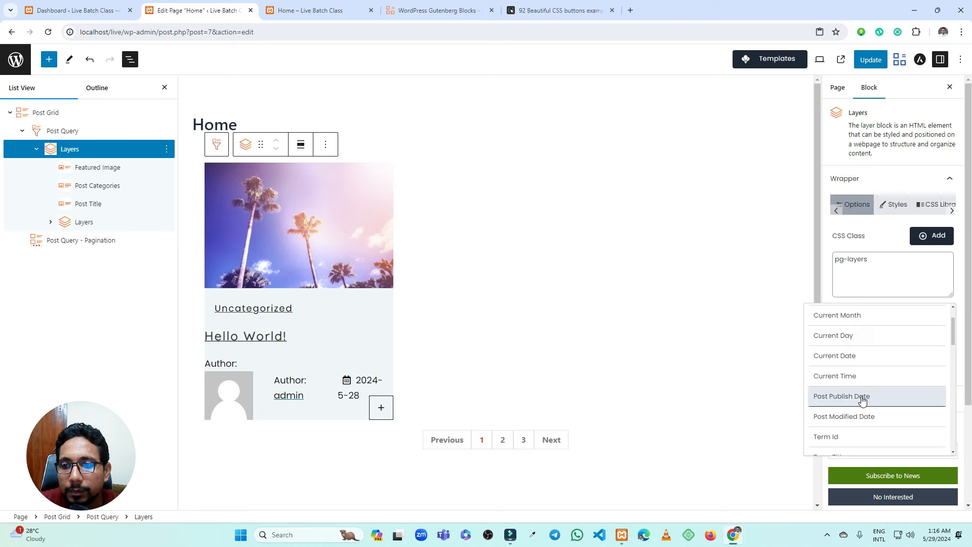
pyautogui.scroll(-1, 872, 402)
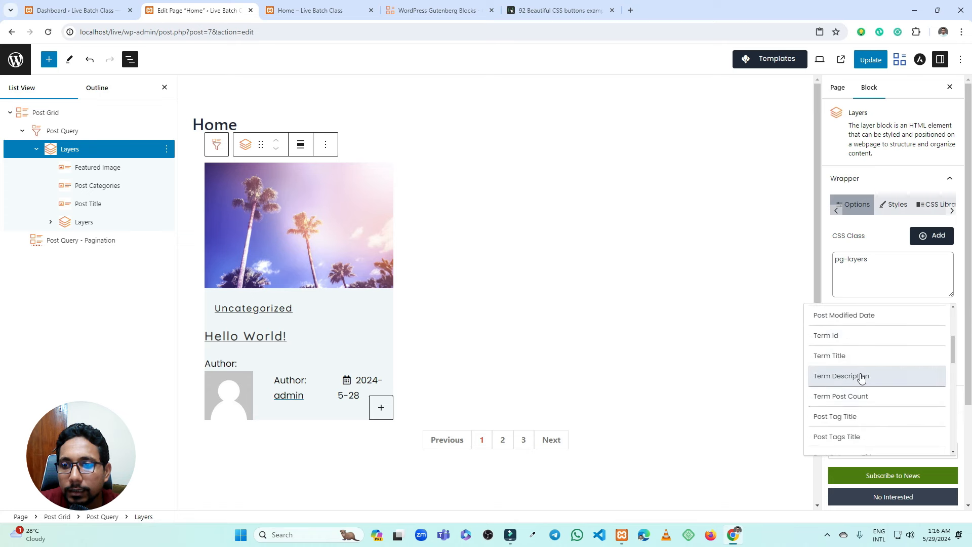
pyautogui.scroll(-2, 861, 385)
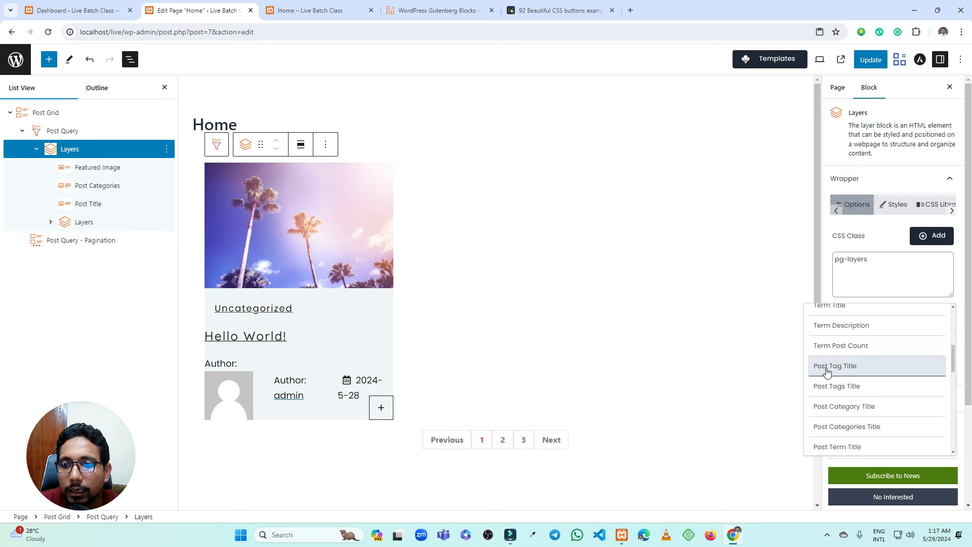
pyautogui.scroll(-3, 860, 384)
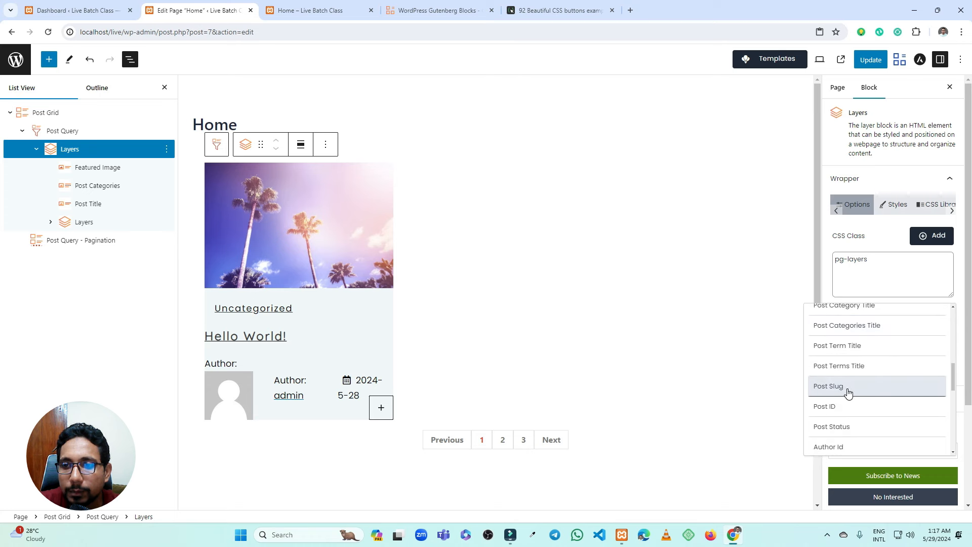
pyautogui.click(849, 389)
pyautogui.click(914, 259)
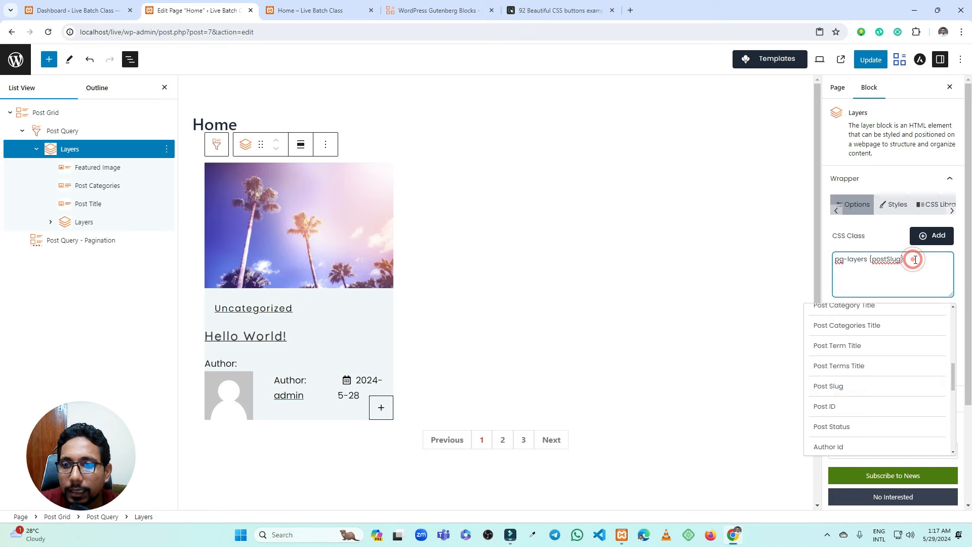
pyautogui.scroll(5, 872, 347)
pyautogui.click(861, 347)
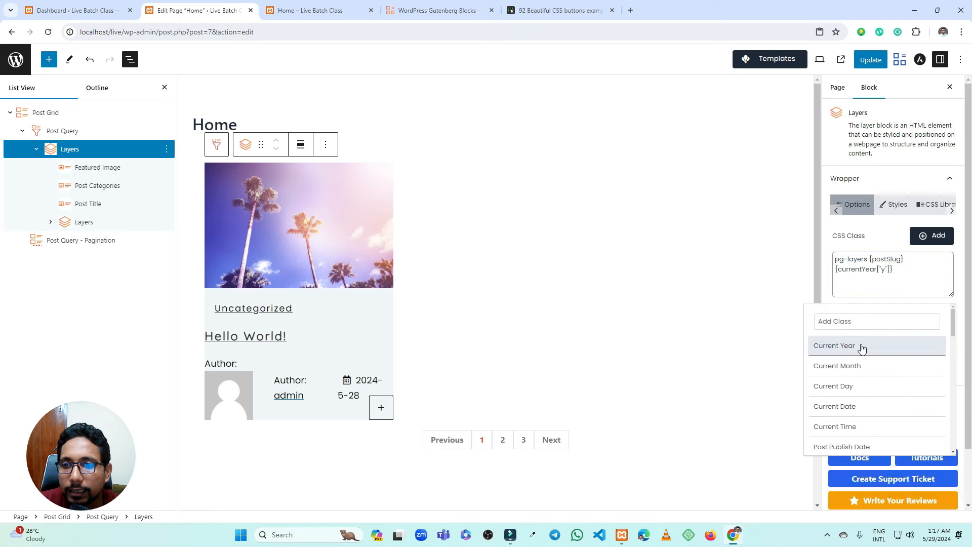
# Update the page, reload the live Home page and inspect the post card's wrapper classes in the browser's developer tools.
pyautogui.click(871, 61)
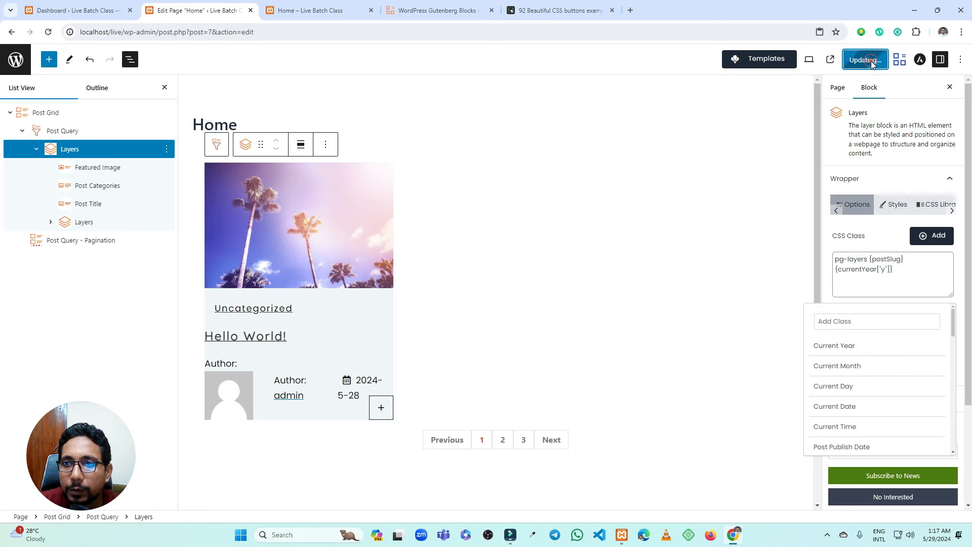
pyautogui.click(309, 11)
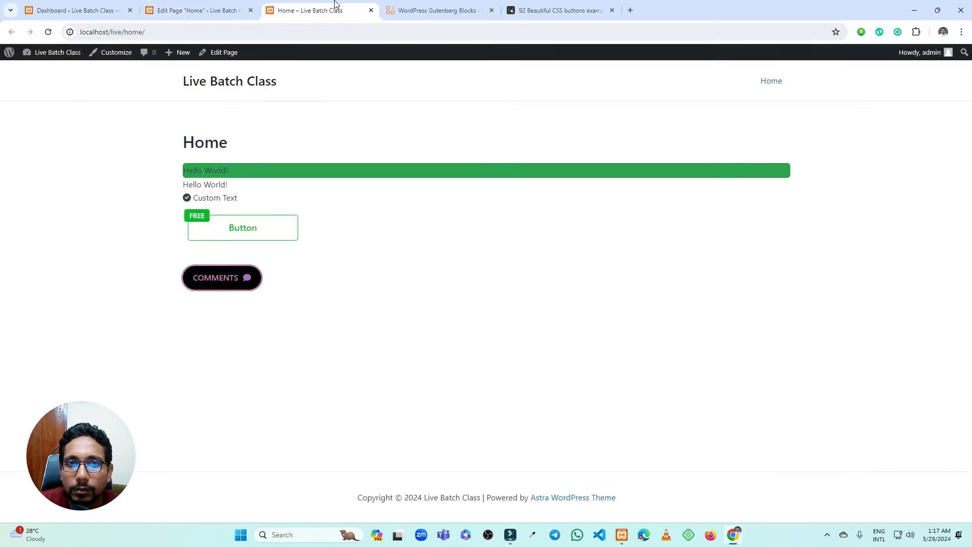
pyautogui.click(48, 32)
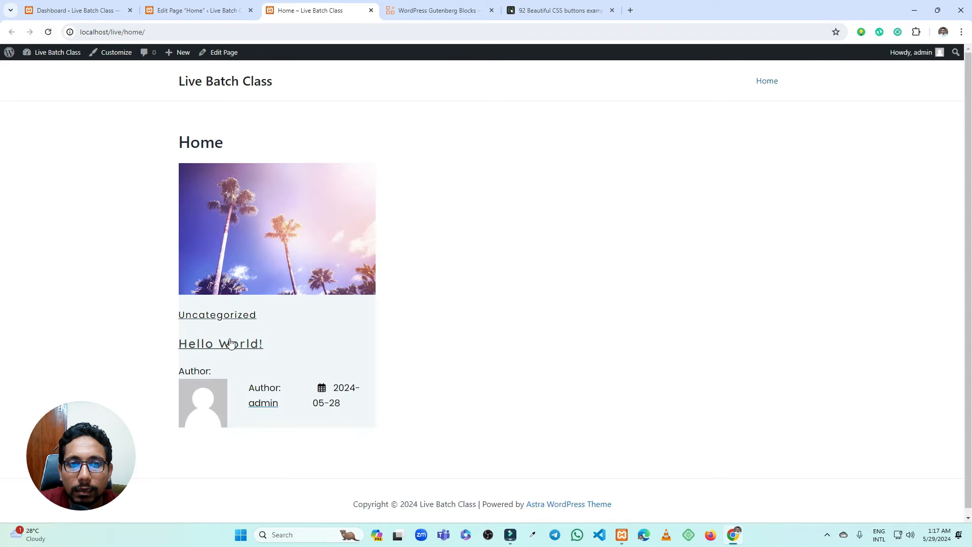
pyautogui.rightClick(347, 306)
pyautogui.click(428, 291)
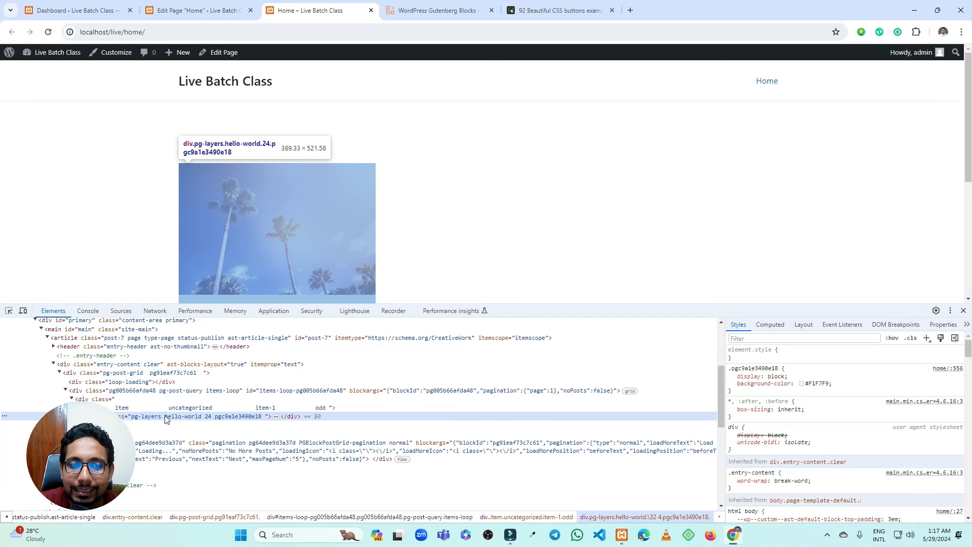
# Return to the page editor and delete the Layers, Post Query and Post Grid blocks.
pyautogui.click(197, 10)
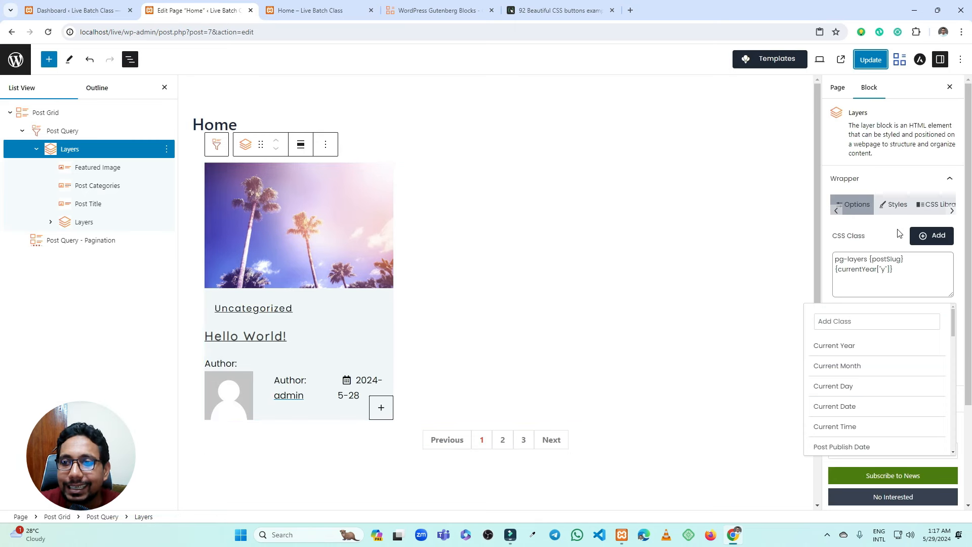
pyautogui.click(926, 211)
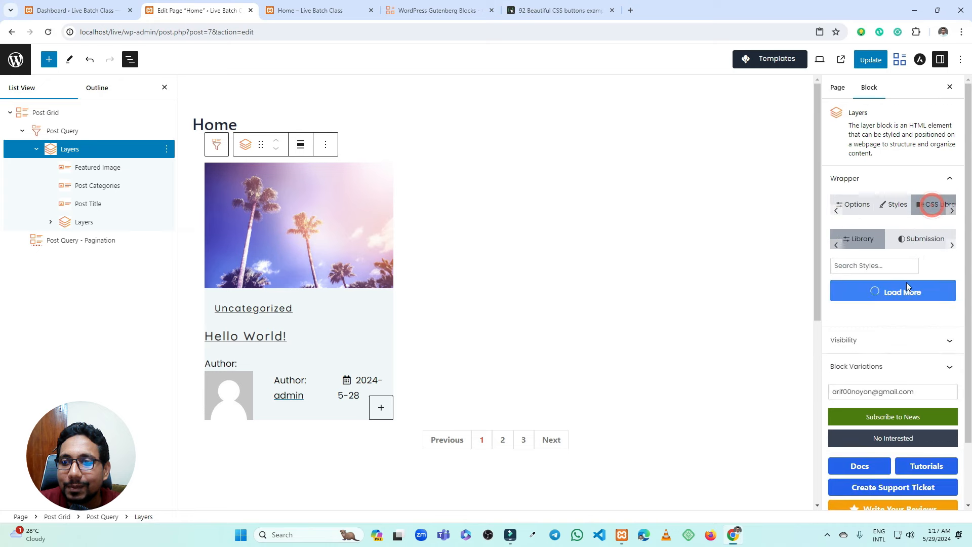
pyautogui.click(326, 145)
pyautogui.click(334, 358)
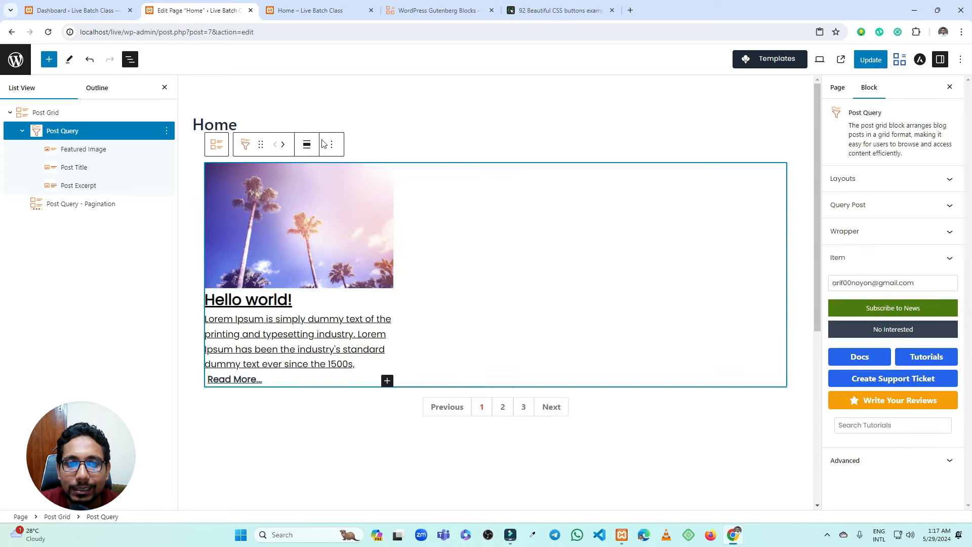
pyautogui.click(331, 145)
pyautogui.click(349, 285)
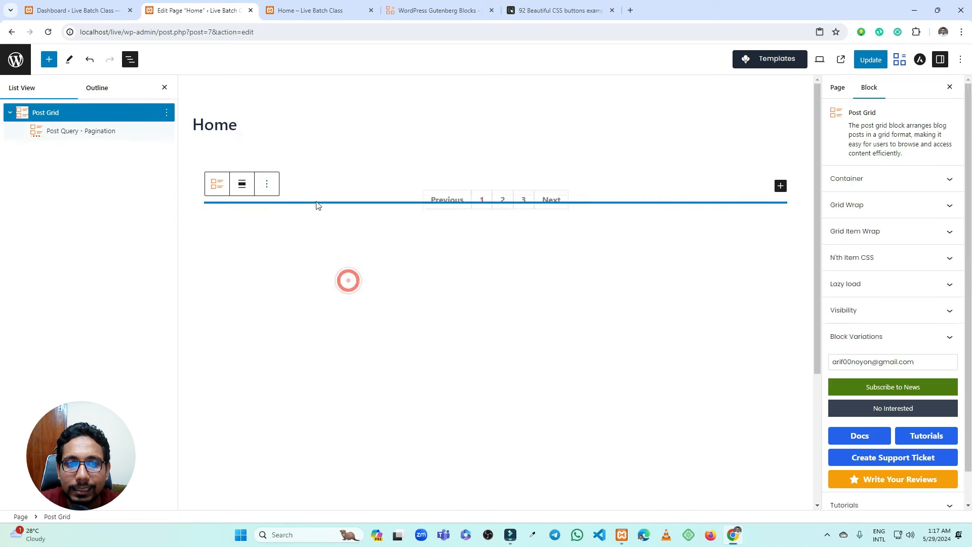
pyautogui.click(266, 182)
pyautogui.click(288, 374)
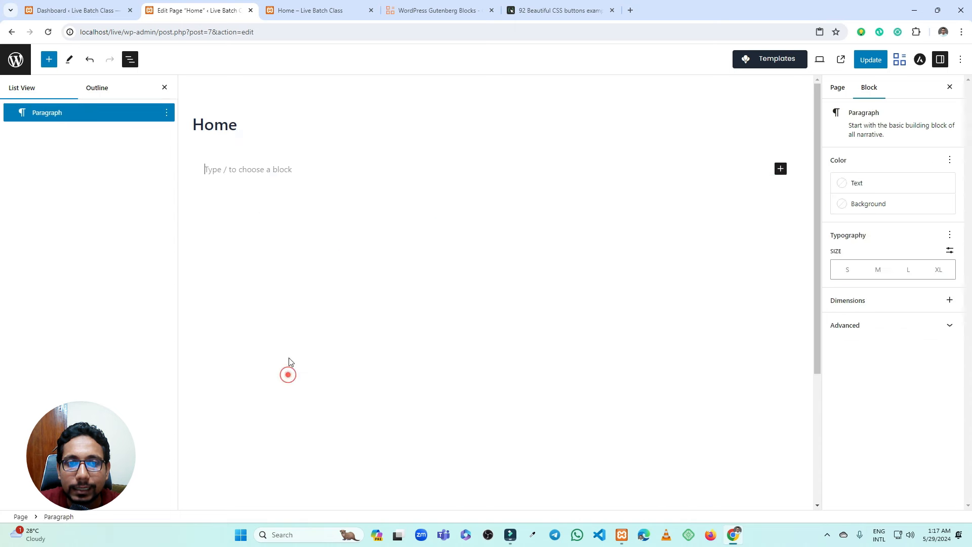
# Insert a Combo Blocks Text block in the empty paragraph of the Home page.
pyautogui.click(312, 171)
pyautogui.write('/tye')
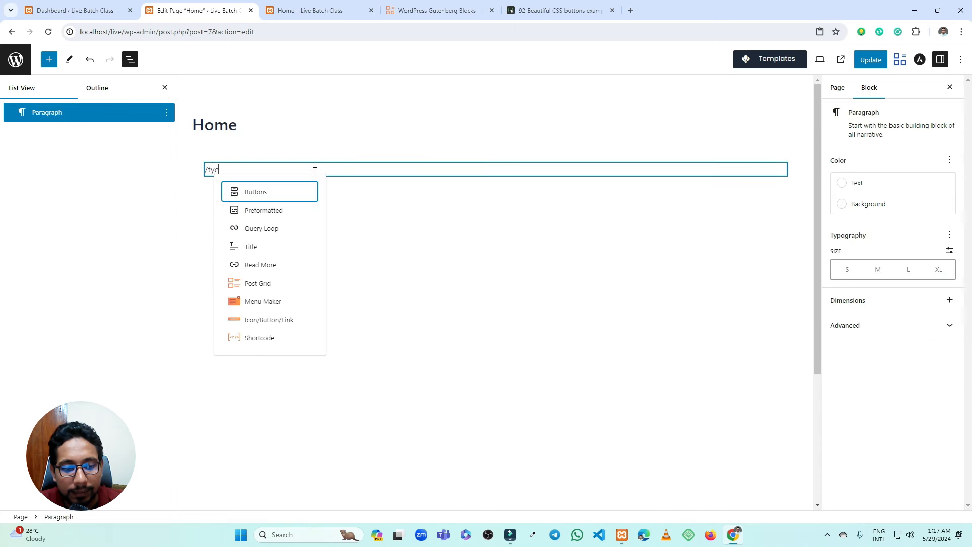
pyautogui.moveTo(220, 169); pyautogui.dragTo(214, 169)
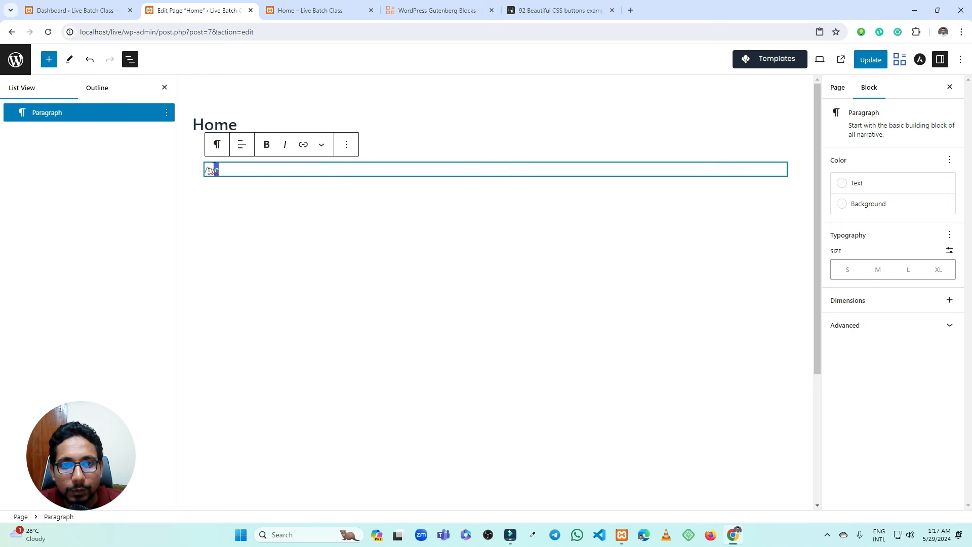
pyautogui.write('e')
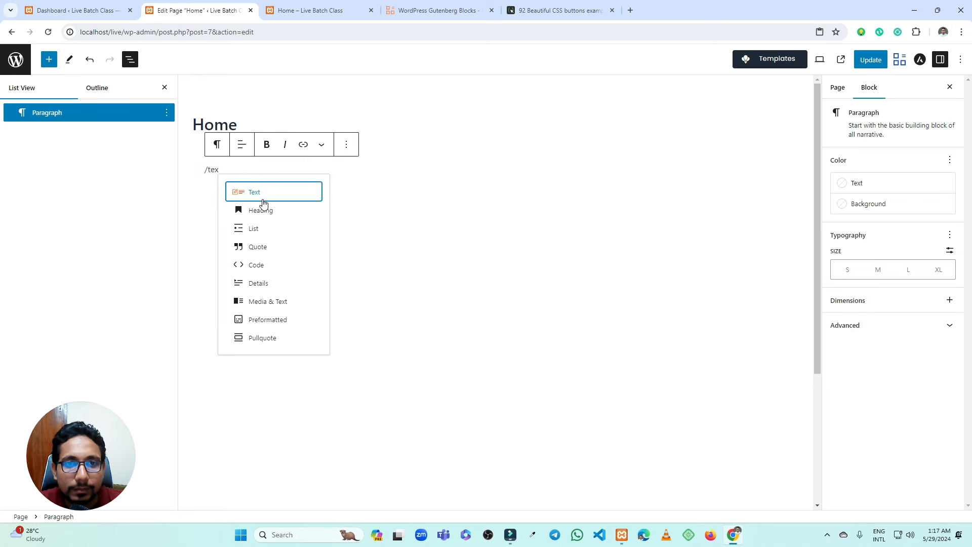
pyautogui.click(262, 192)
pyautogui.click(336, 172)
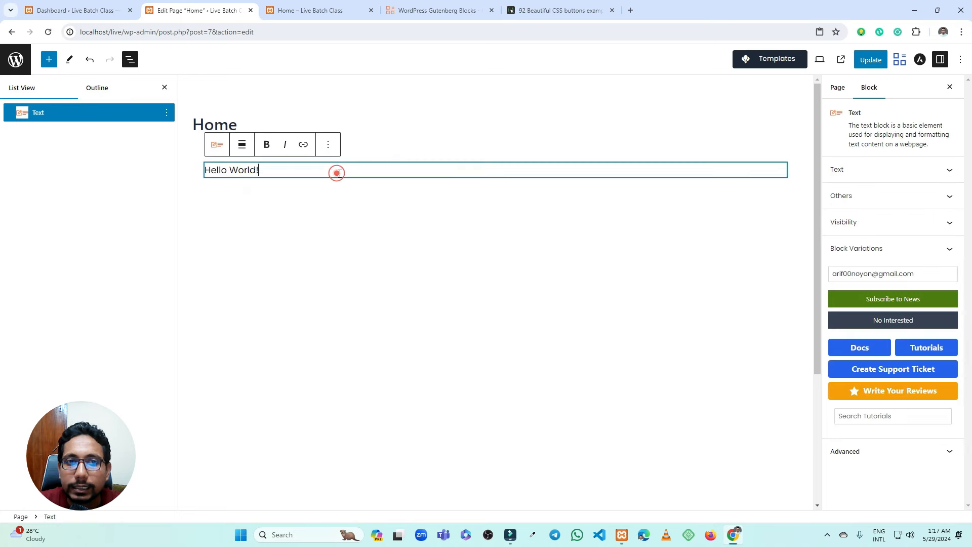
# Try Text Shadow #24 and #22 from the CSS library on the Hello World! text and settle on Text Shadow #21.
pyautogui.click(879, 170)
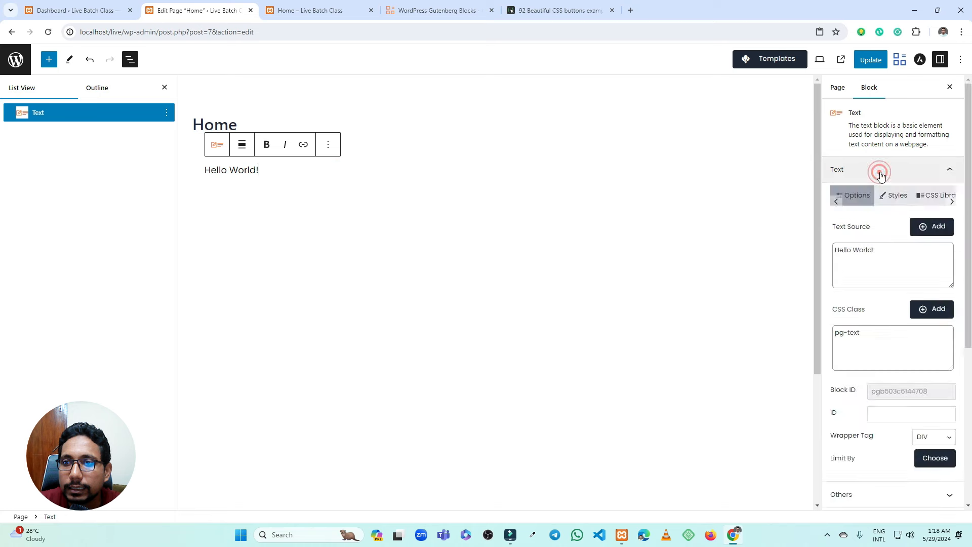
pyautogui.click(936, 198)
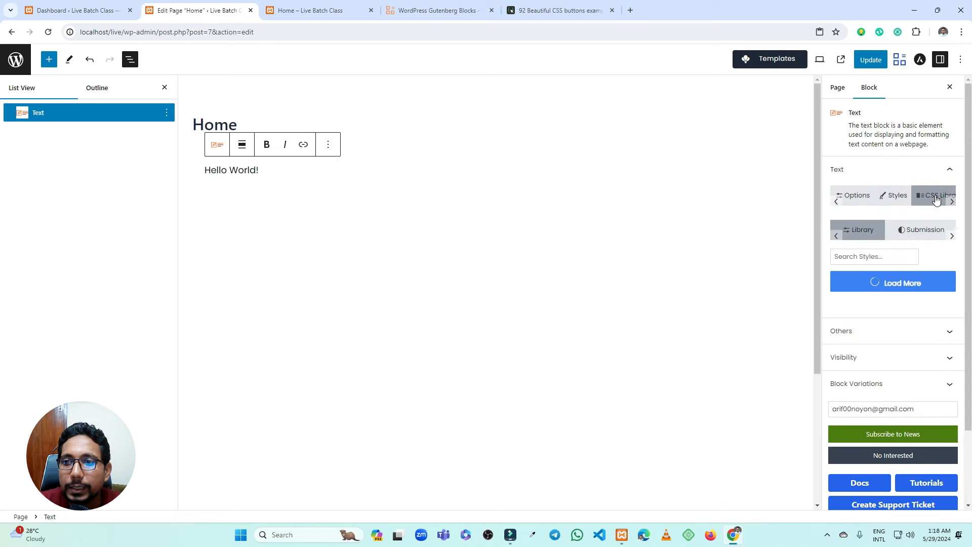
pyautogui.scroll(-9, 891, 310)
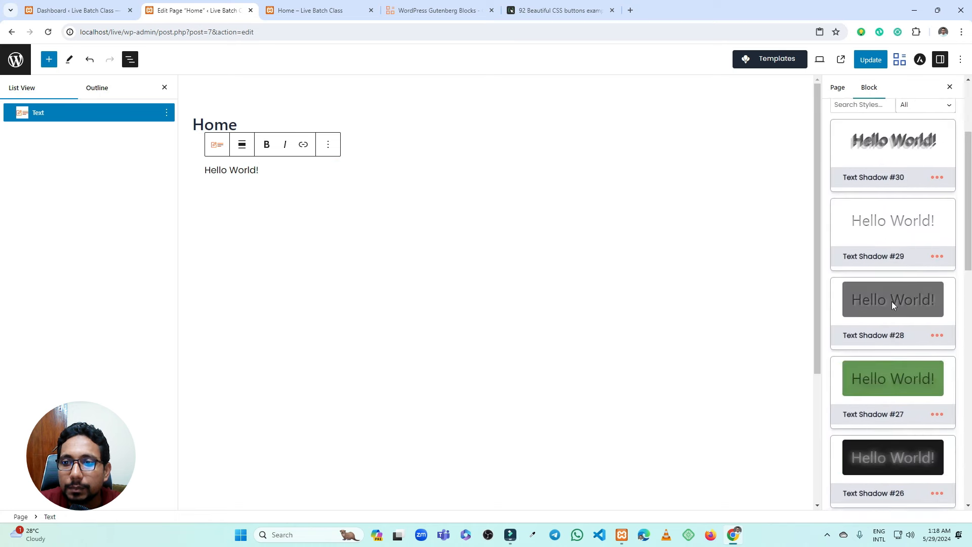
pyautogui.scroll(-4, 894, 290)
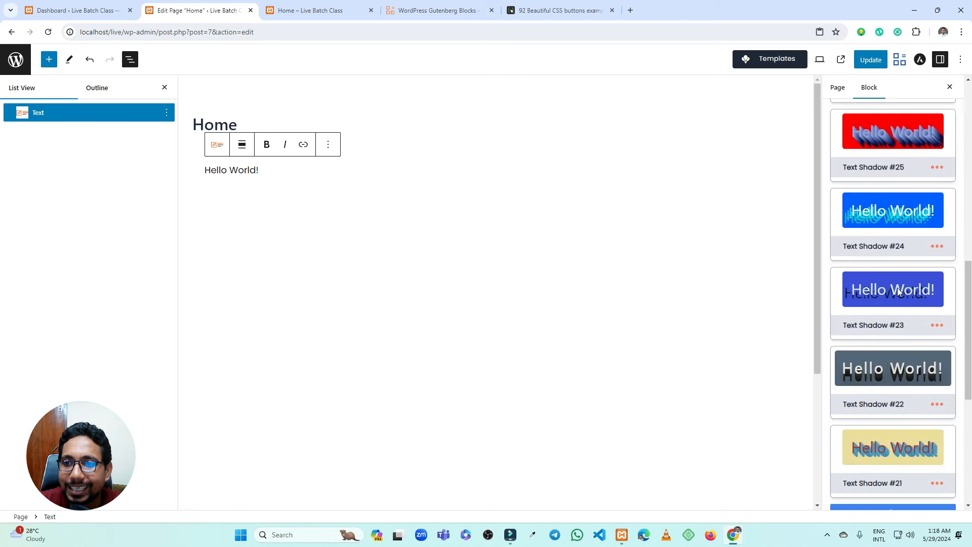
pyautogui.scroll(3, 892, 306)
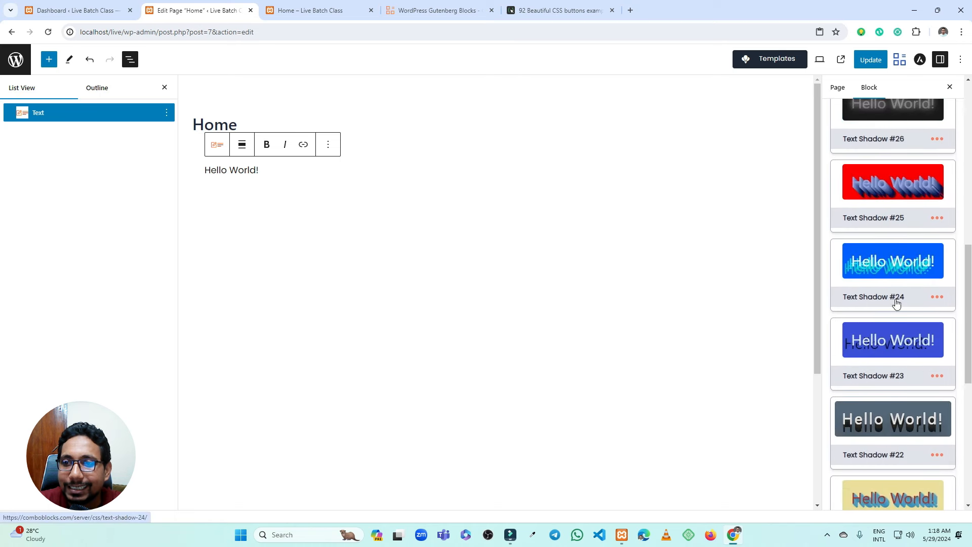
pyautogui.click(888, 265)
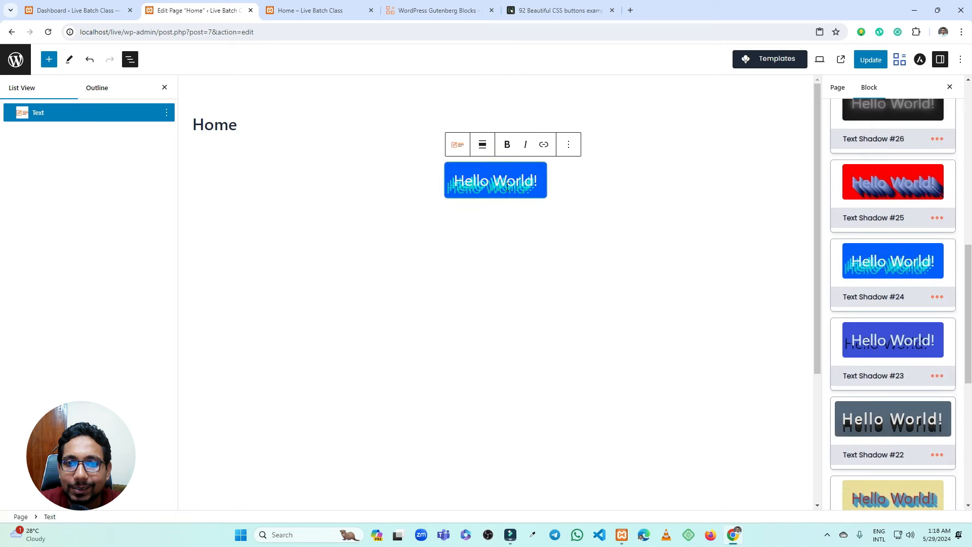
pyautogui.scroll(-3, 876, 277)
pyautogui.click(883, 274)
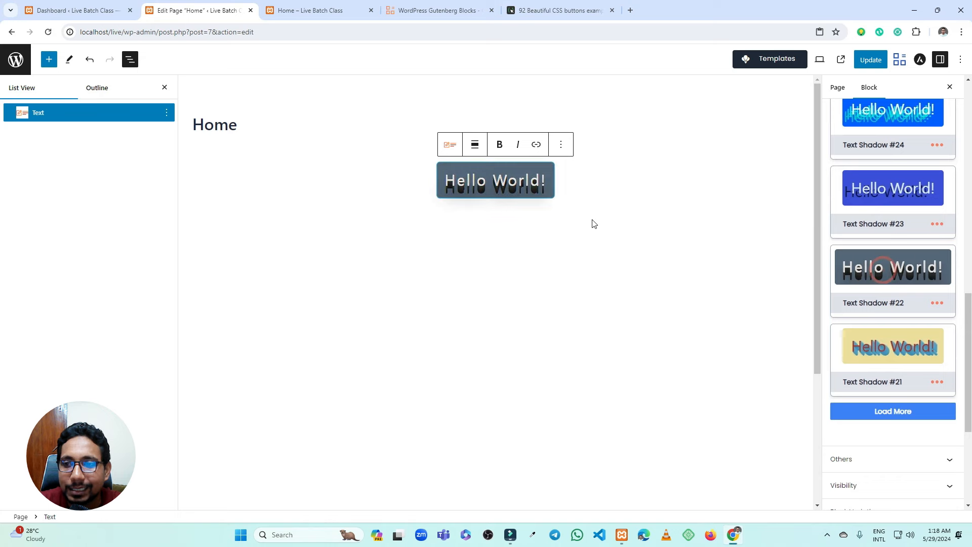
pyautogui.scroll(-3, 883, 273)
pyautogui.click(879, 196)
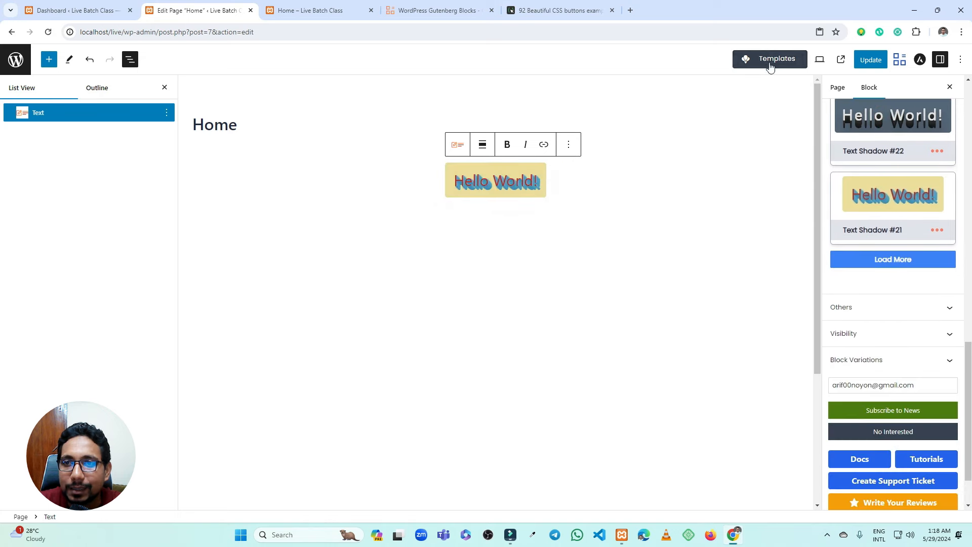
# Update the page, close the developer tools and check the styled Hello World! text on the reloaded live Home page.
pyautogui.click(870, 60)
pyautogui.click(299, 10)
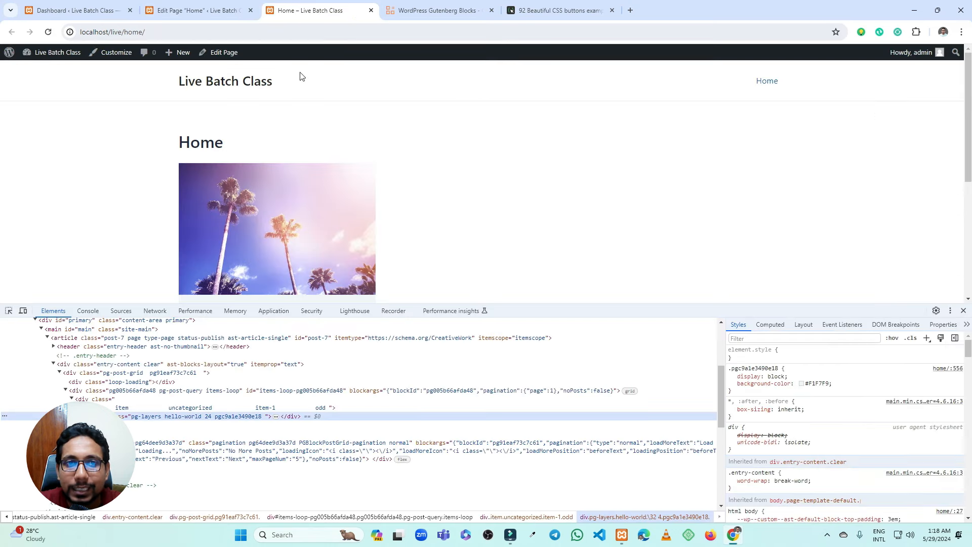
pyautogui.click(963, 311)
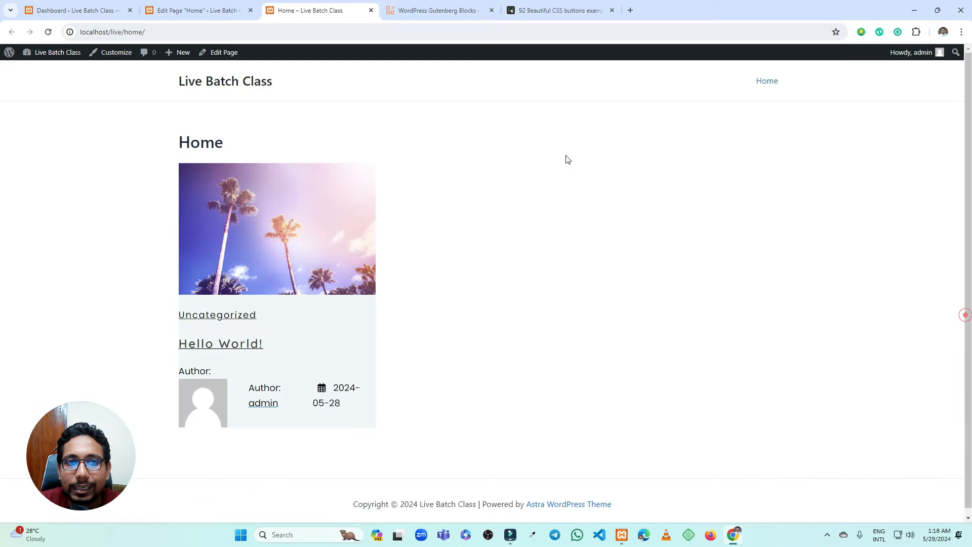
pyautogui.click(48, 32)
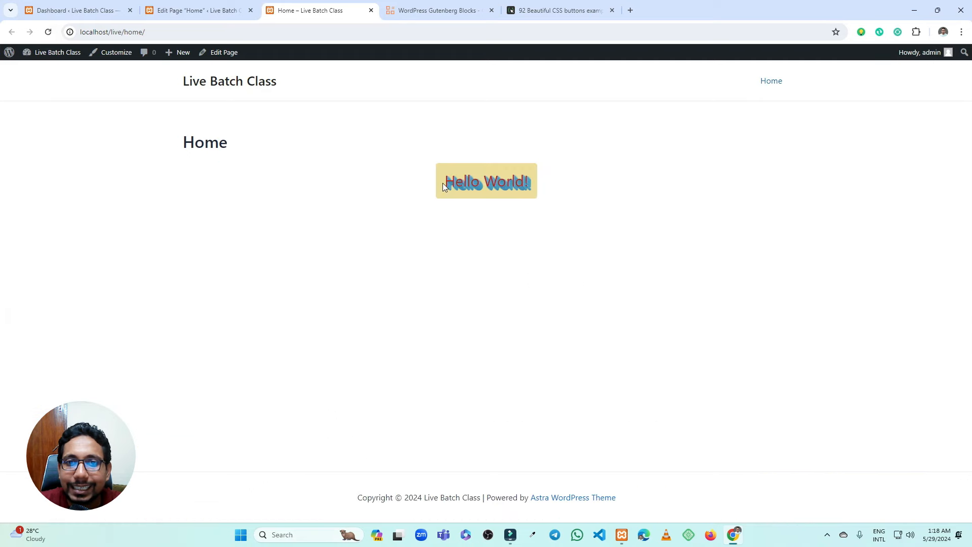
pyautogui.moveTo(443, 183); pyautogui.dragTo(554, 186)
pyautogui.click(554, 258)
# Back in the editor, fill in the Text block's variation submission with the item title "Title" and tag "title", and take its screenshot.
pyautogui.click(180, 10)
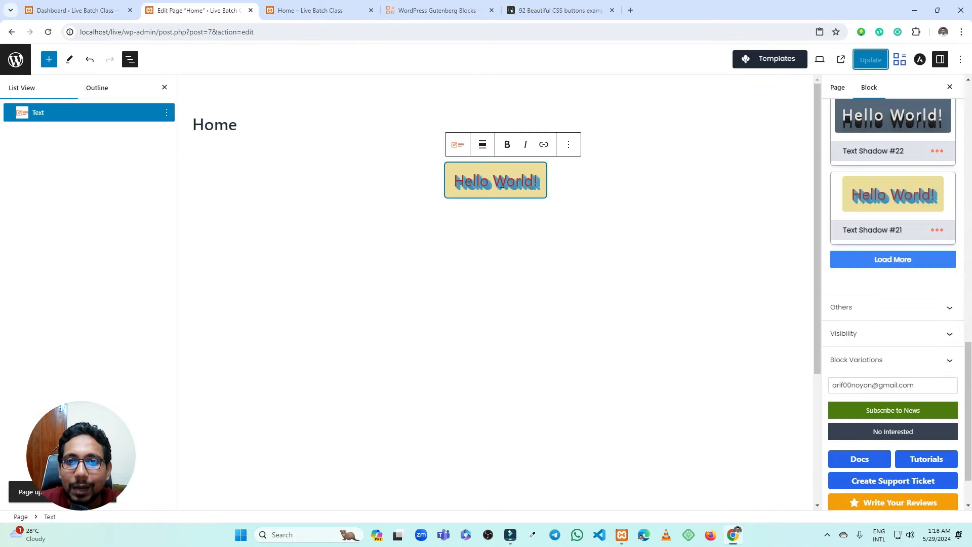
pyautogui.click(575, 191)
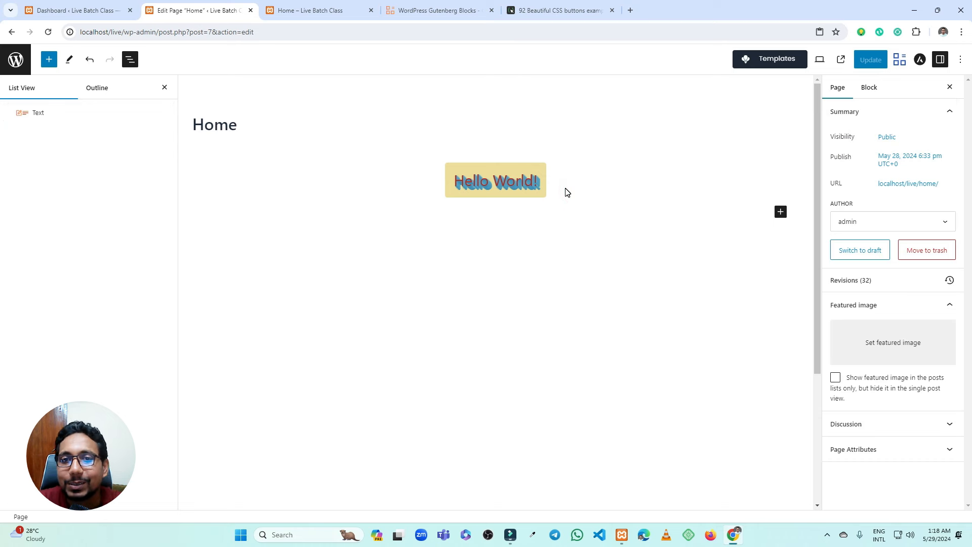
pyautogui.click(543, 184)
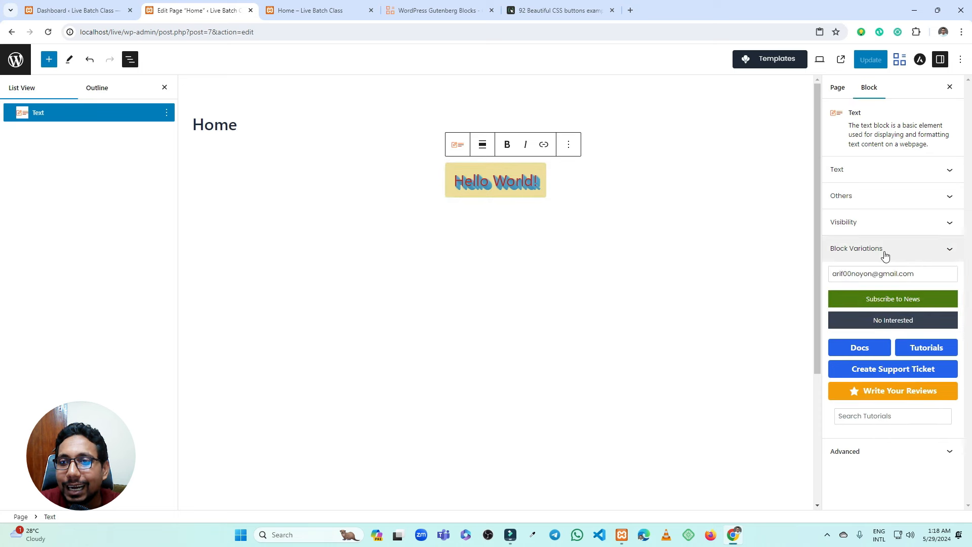
pyautogui.click(875, 257)
pyautogui.click(920, 285)
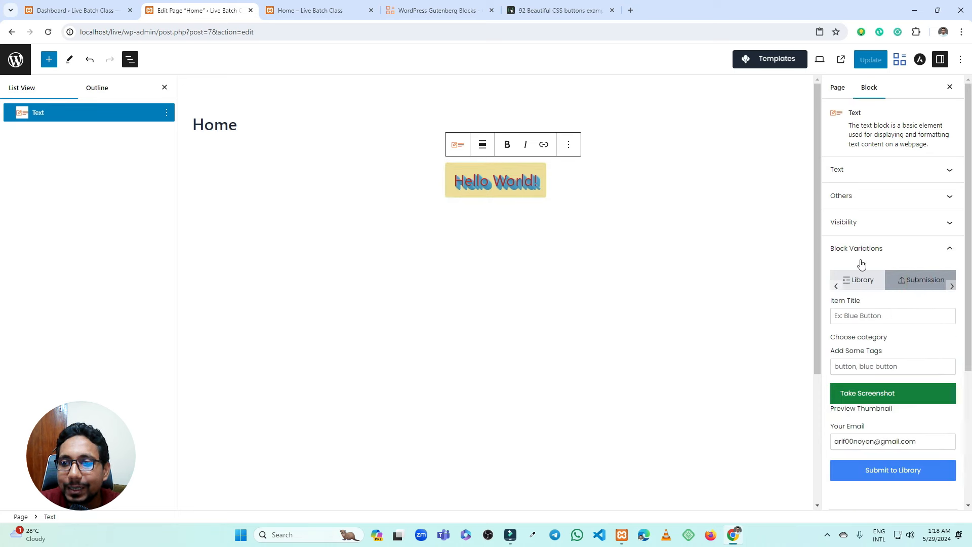
pyautogui.click(855, 366)
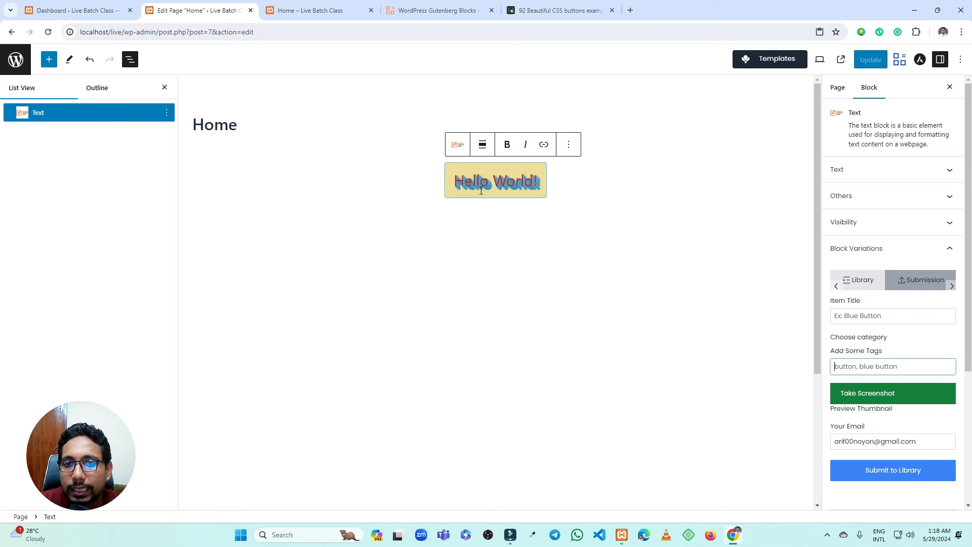
pyautogui.click(880, 315)
pyautogui.write('Title')
pyautogui.click(880, 366)
pyautogui.write('title')
pyautogui.click(892, 397)
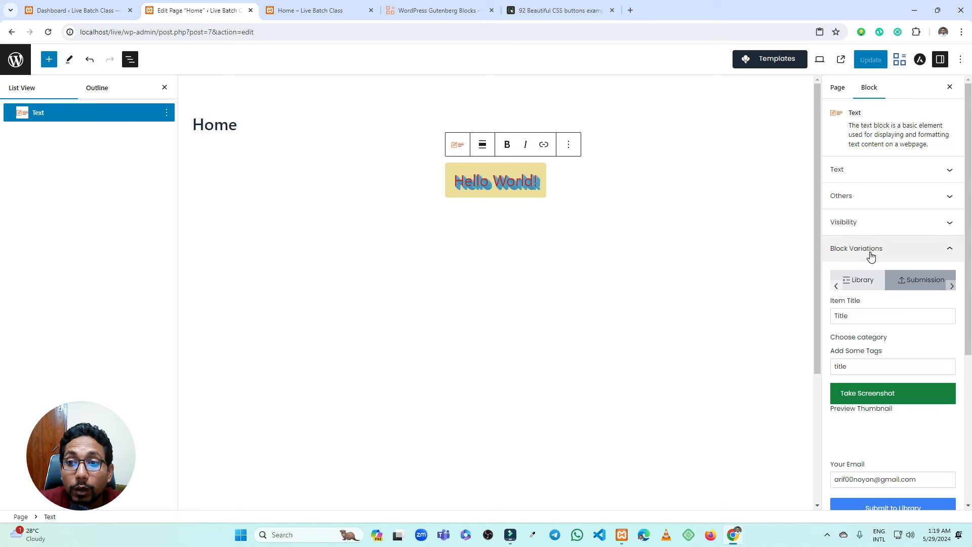
# Open the Block Variations library of the Text block.
pyautogui.click(860, 279)
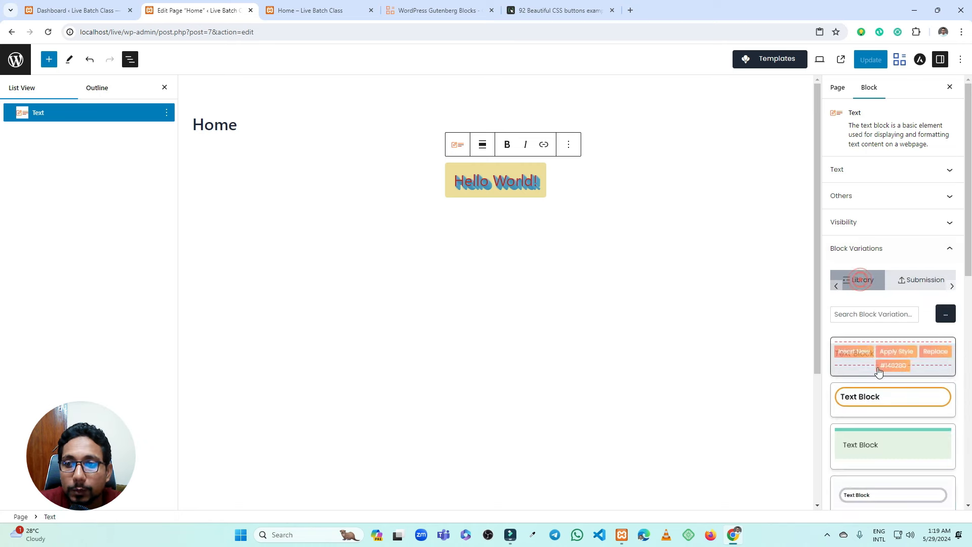